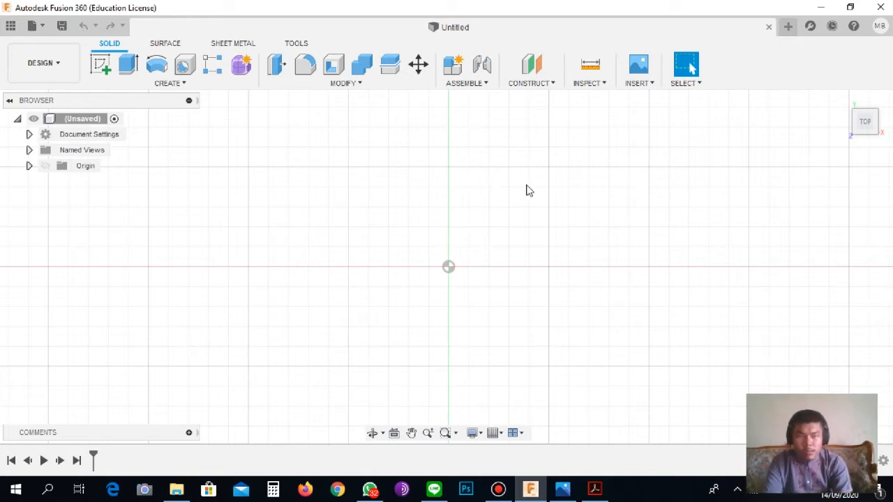
{"action": "mouse_move", "coordinate": [863, 120]}
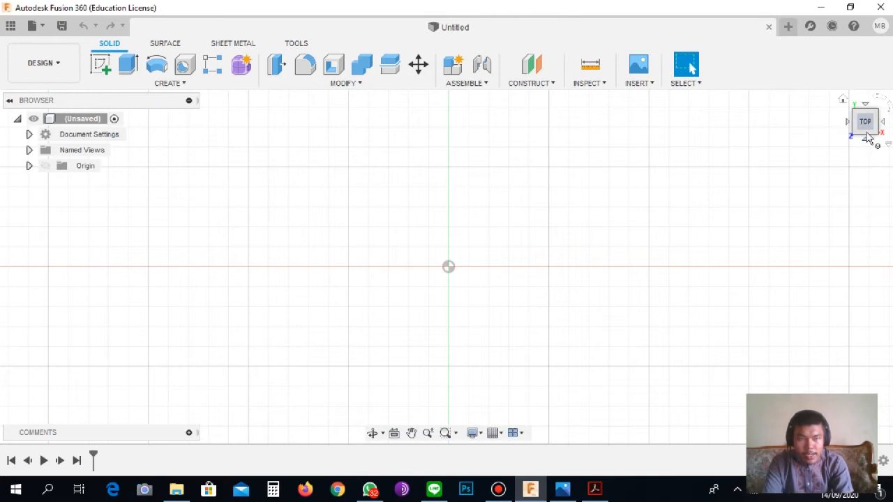
{"action": "left_click", "coordinate": [864, 136]}
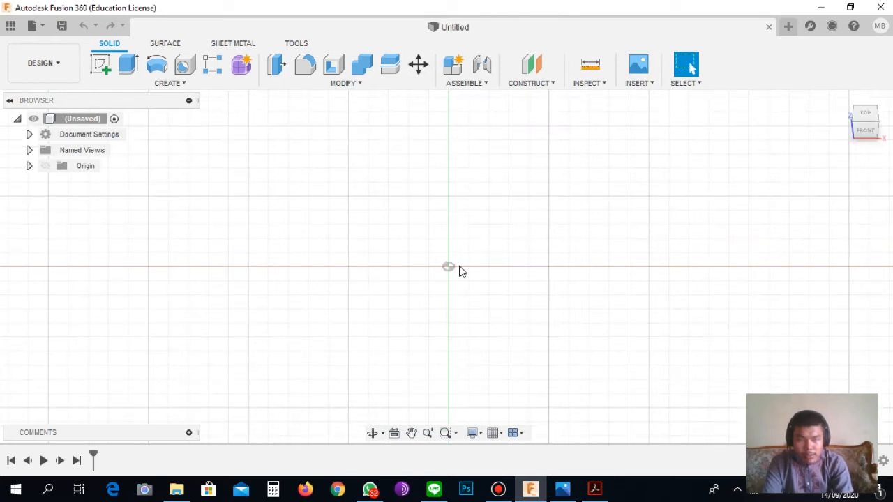
{"action": "left_click", "coordinate": [865, 134]}
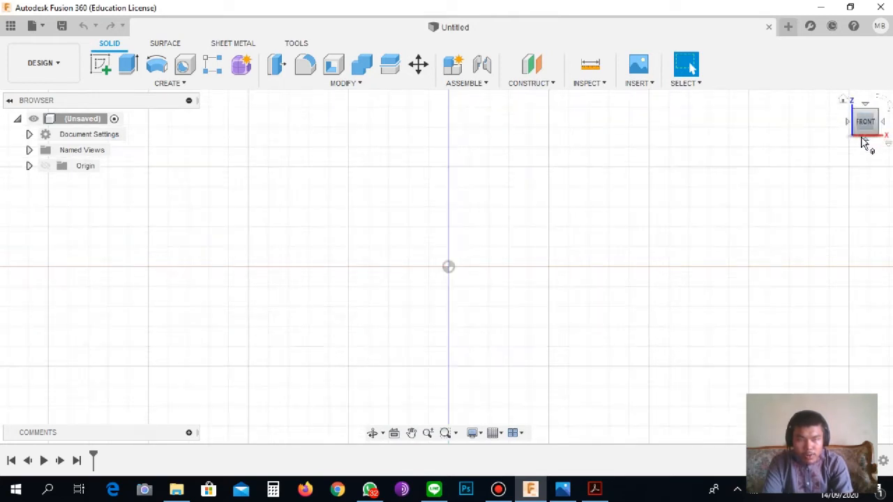
{"action": "left_click", "coordinate": [843, 101]}
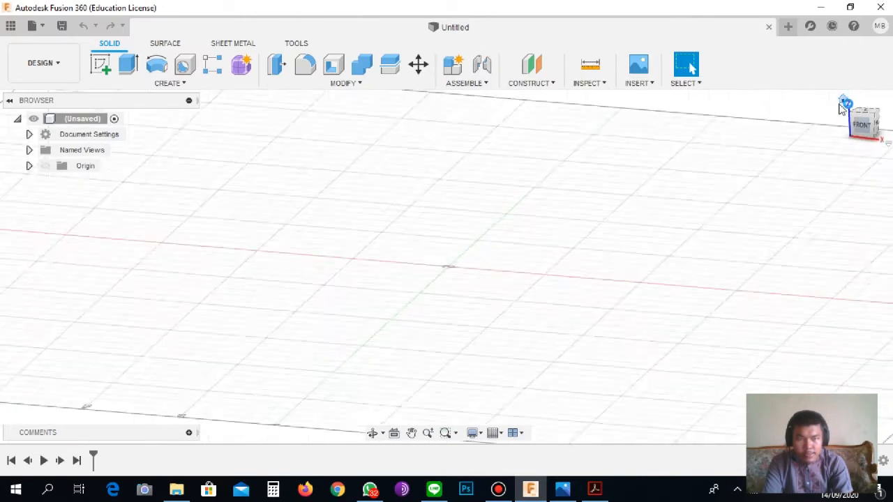
{"action": "left_click", "coordinate": [867, 116]}
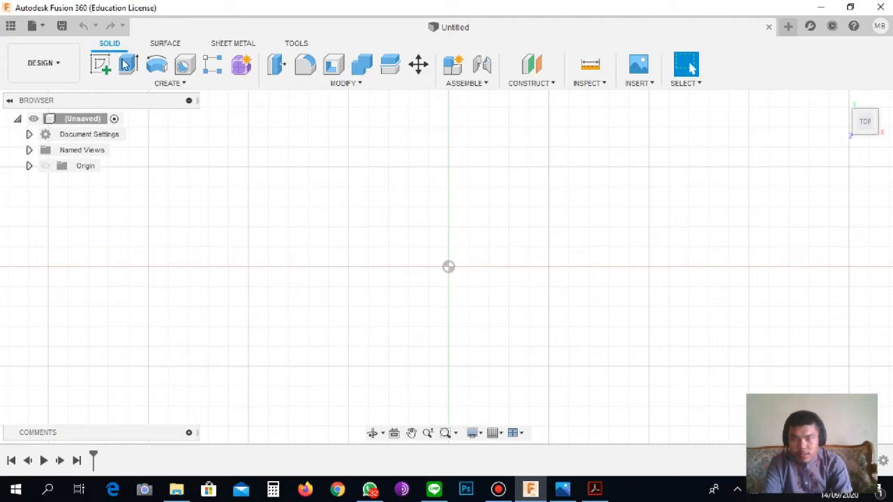
Start a sketch on the XY plane and draw a circle of 32.8 mm diameter centred on the origin.
{"action": "left_click", "coordinate": [107, 69]}
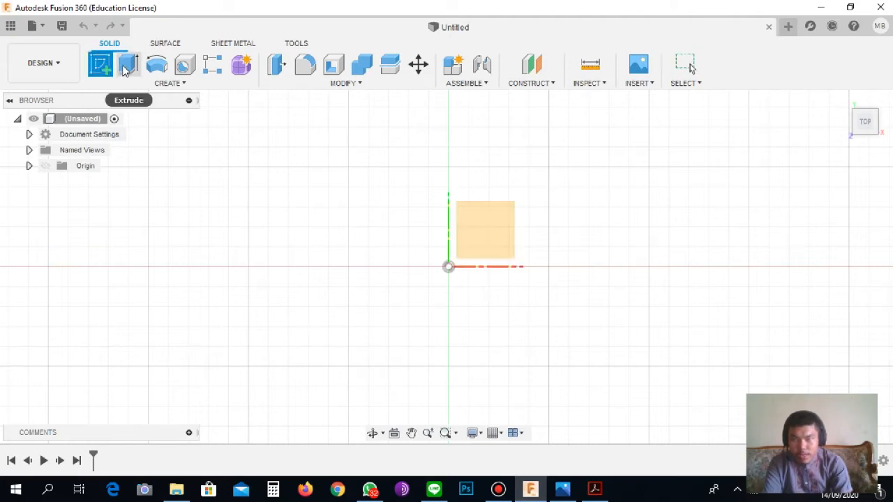
{"action": "left_click", "coordinate": [488, 238]}
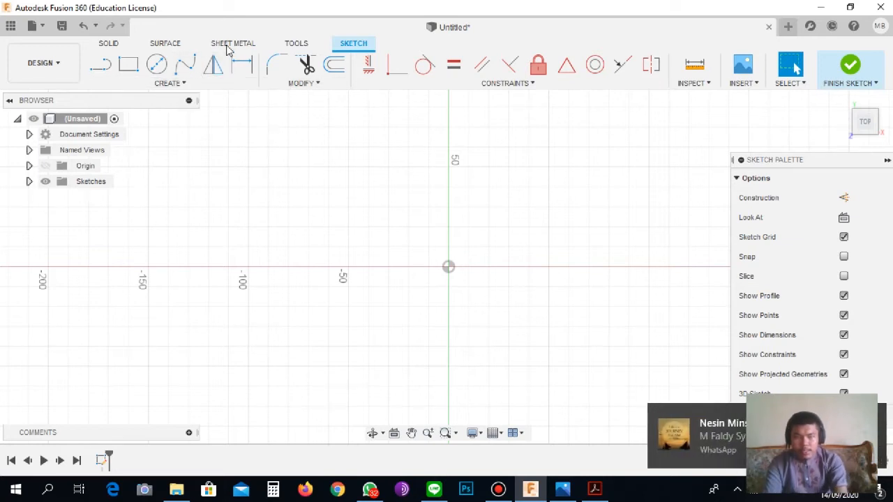
{"action": "left_click", "coordinate": [159, 66]}
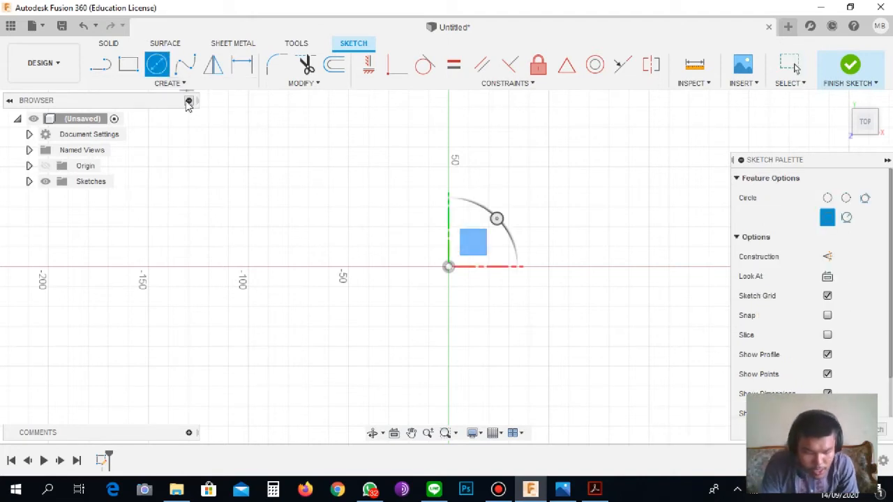
{"action": "left_click", "coordinate": [448, 267]}
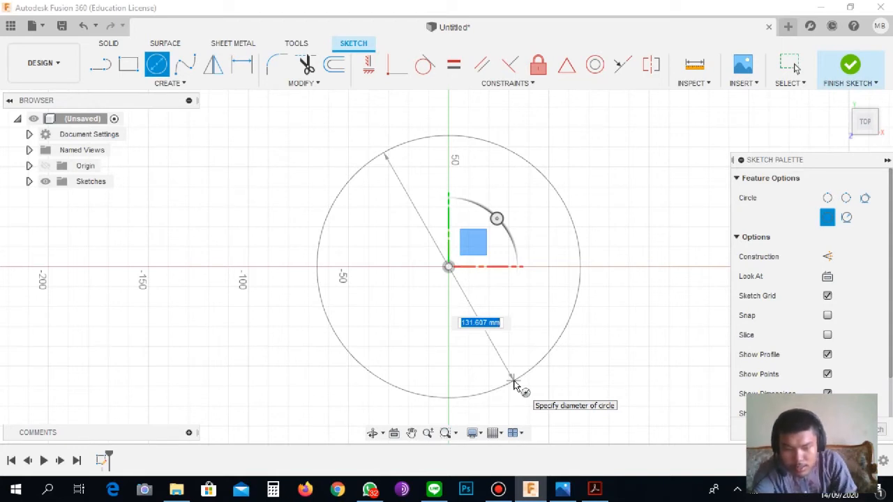
{"action": "type", "text": "32,8"}
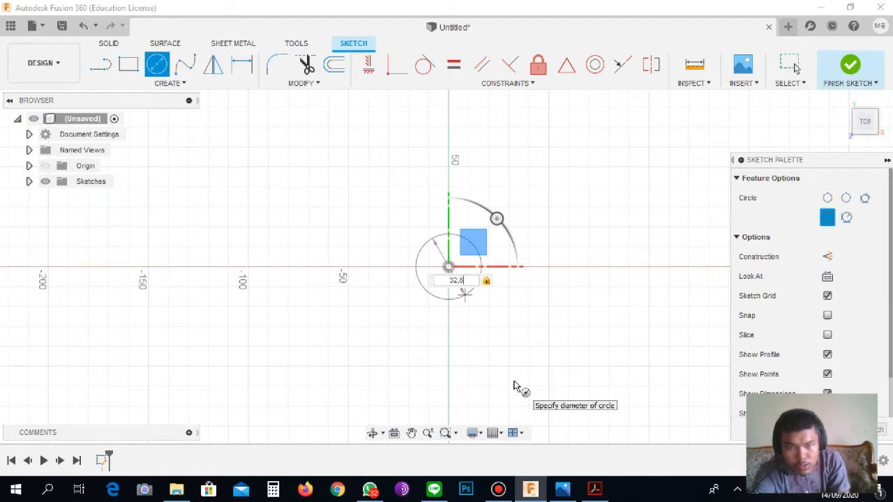
{"action": "key", "text": "Return"}
{"action": "key", "text": "Escape"}
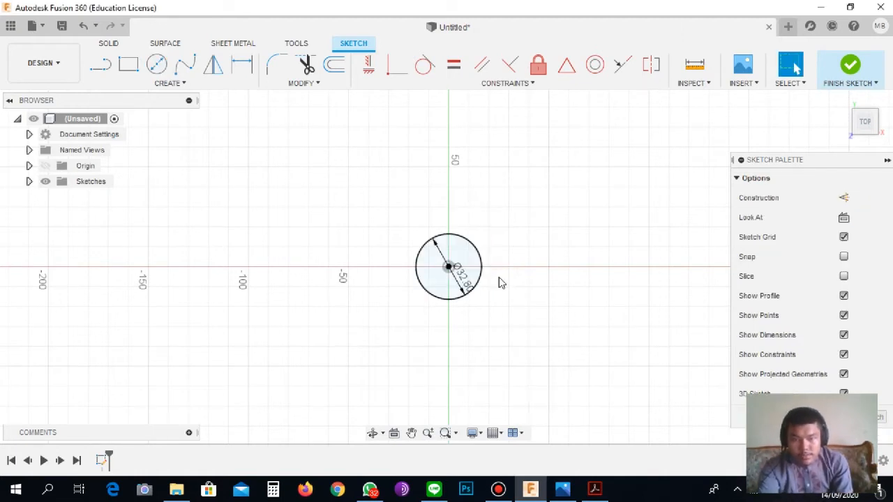
Draw a second circle of 32 mm diameter, concentric with the first one at the origin.
{"action": "scroll", "coordinate": [467, 281], "scroll_direction": "up", "scroll_amount": 3}
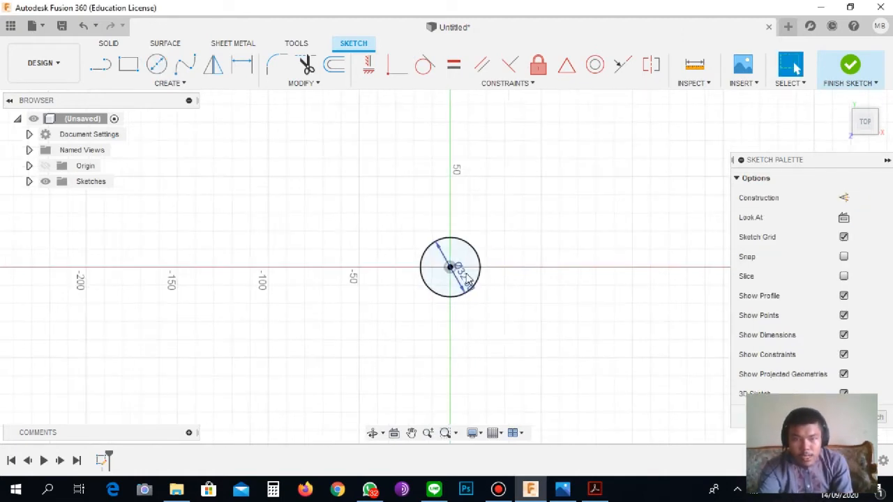
{"action": "scroll", "coordinate": [467, 278], "scroll_direction": "up", "scroll_amount": 4}
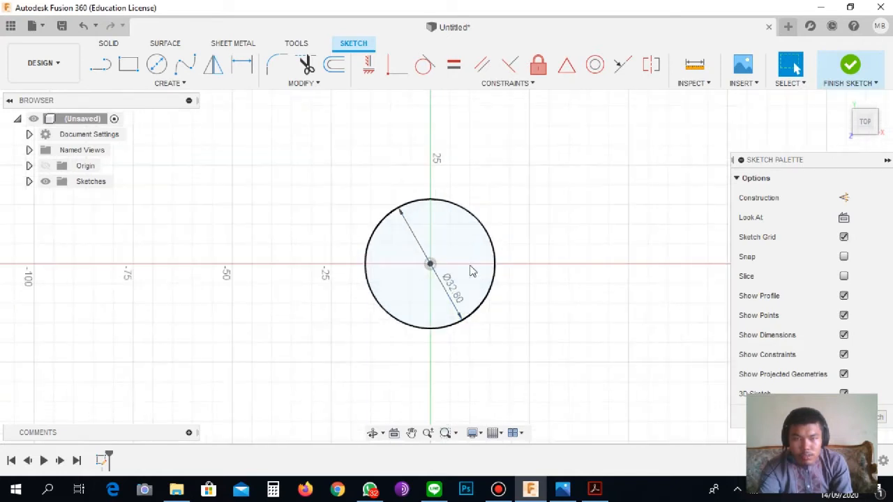
{"action": "scroll", "coordinate": [457, 273], "scroll_direction": "up", "scroll_amount": 2}
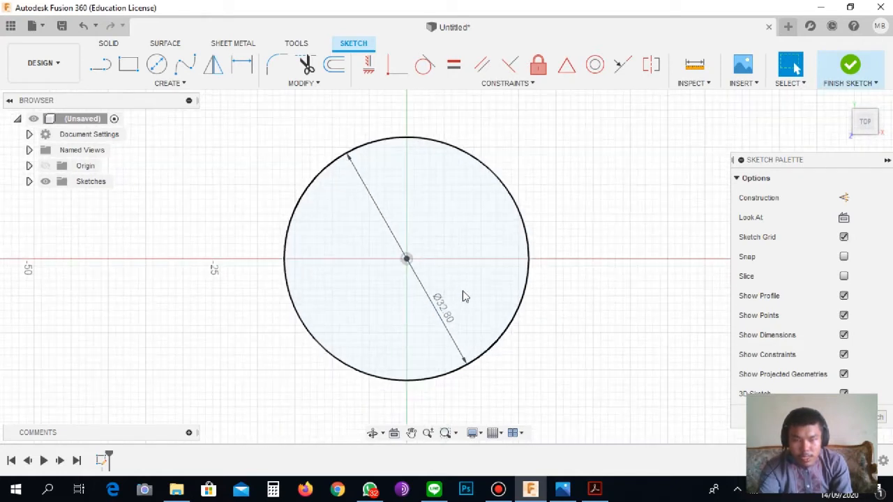
{"action": "left_click", "coordinate": [158, 65]}
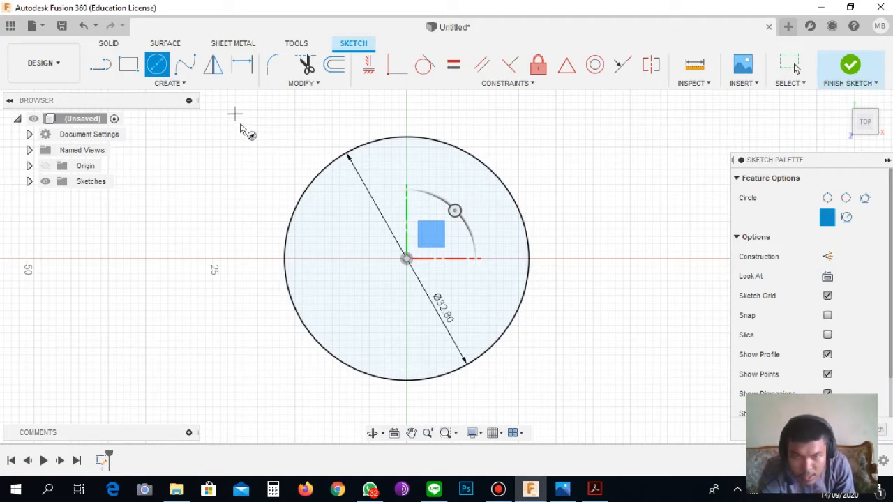
{"action": "left_click", "coordinate": [407, 259]}
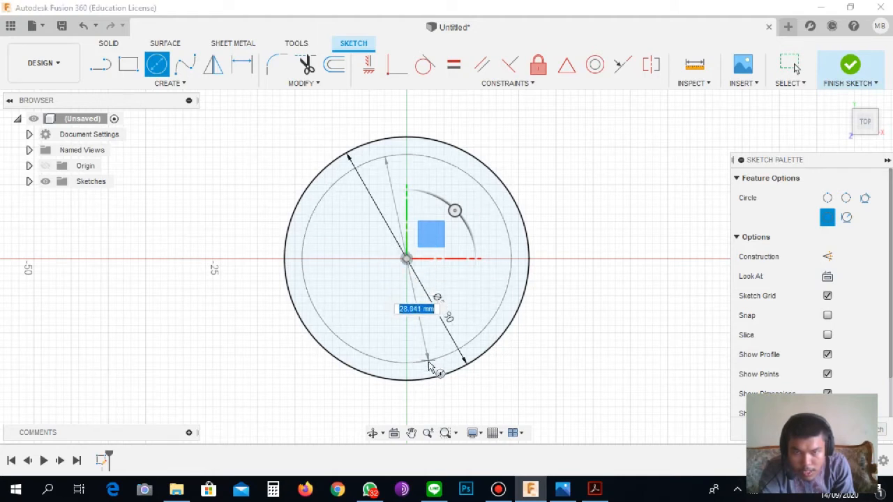
{"action": "type", "text": "32"}
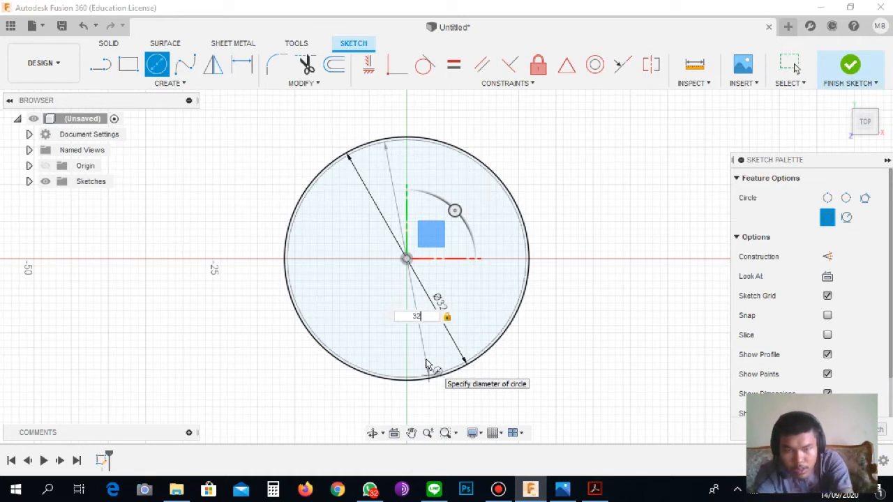
{"action": "key", "text": "Return"}
{"action": "scroll", "coordinate": [388, 257], "scroll_direction": "up", "scroll_amount": 3}
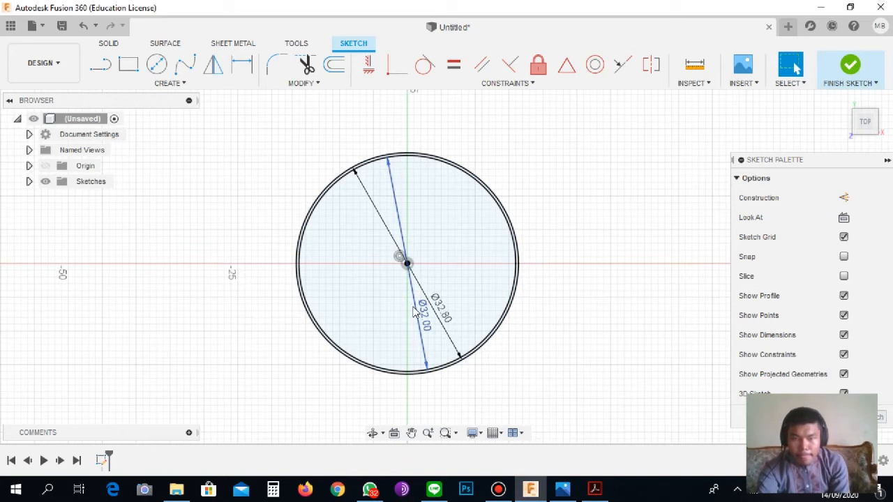
{"action": "scroll", "coordinate": [389, 256], "scroll_direction": "up", "scroll_amount": 1}
{"action": "scroll", "coordinate": [454, 253], "scroll_direction": "down", "scroll_amount": 1}
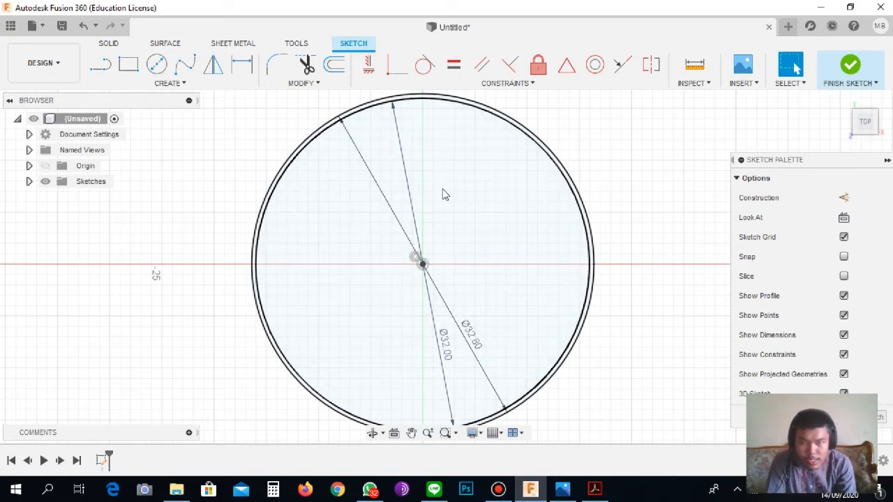
{"action": "scroll", "coordinate": [440, 195], "scroll_direction": "down", "scroll_amount": 1}
{"action": "scroll", "coordinate": [440, 194], "scroll_direction": "up", "scroll_amount": 2}
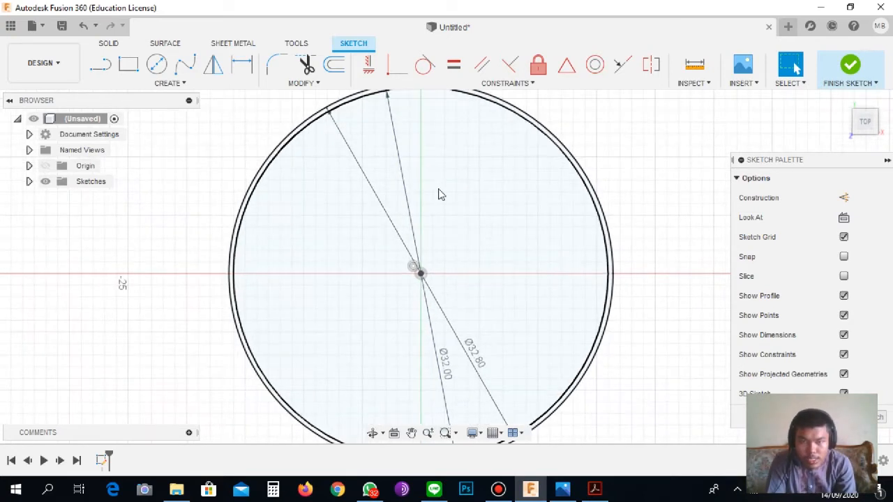
{"action": "scroll", "coordinate": [439, 194], "scroll_direction": "up", "scroll_amount": 1}
{"action": "scroll", "coordinate": [439, 193], "scroll_direction": "down", "scroll_amount": 2}
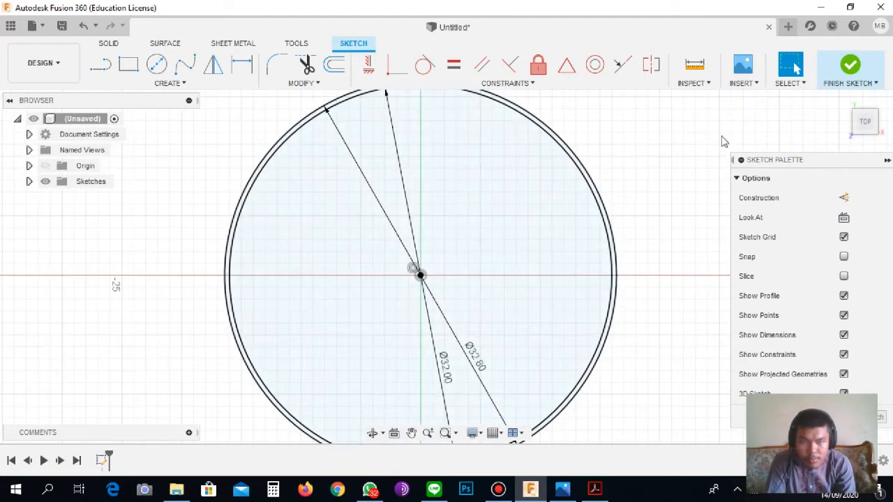
{"action": "scroll", "coordinate": [476, 119], "scroll_direction": "up", "scroll_amount": 2}
{"action": "scroll", "coordinate": [490, 256], "scroll_direction": "down", "scroll_amount": 2}
{"action": "scroll", "coordinate": [462, 115], "scroll_direction": "down", "scroll_amount": 2}
{"action": "scroll", "coordinate": [461, 118], "scroll_direction": "up", "scroll_amount": 2}
{"action": "scroll", "coordinate": [460, 132], "scroll_direction": "up", "scroll_amount": 1}
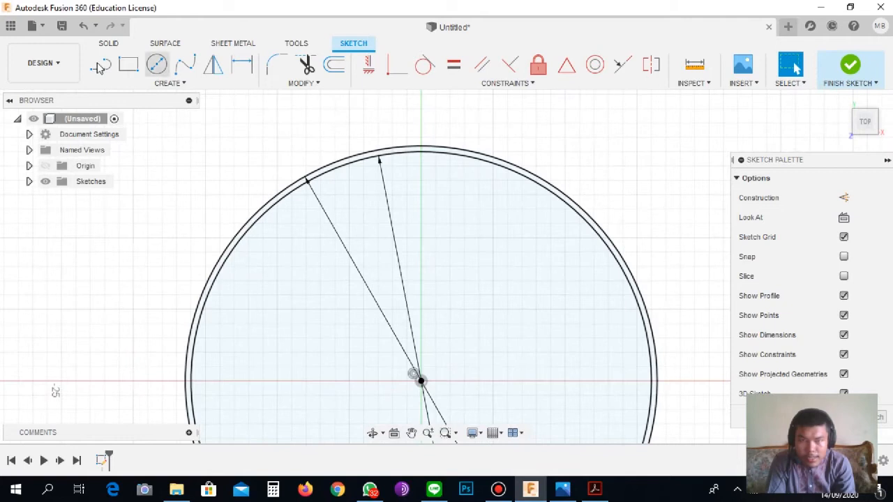
{"action": "left_click", "coordinate": [101, 64]}
{"action": "left_click", "coordinate": [420, 380]}
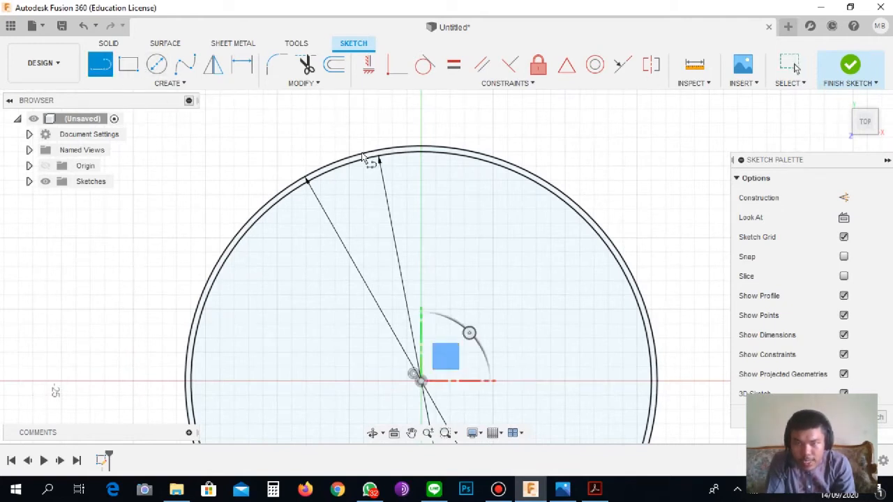
{"action": "left_click", "coordinate": [420, 98]}
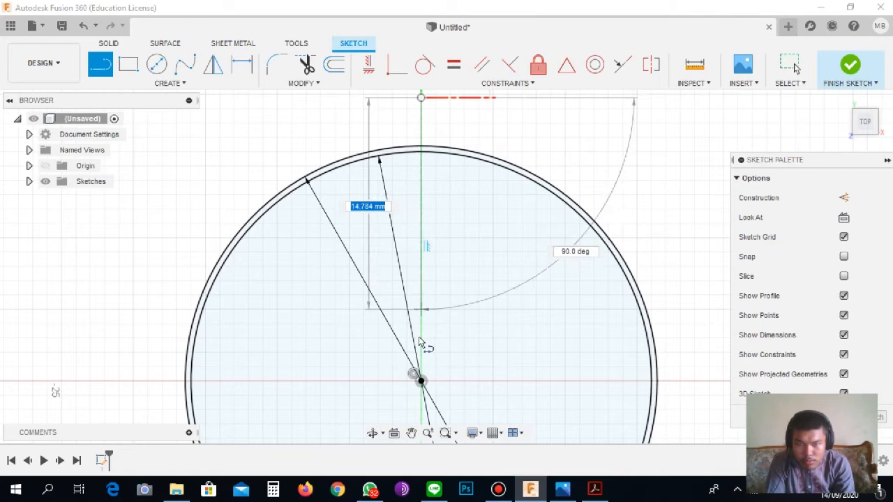
{"action": "left_click", "coordinate": [421, 380]}
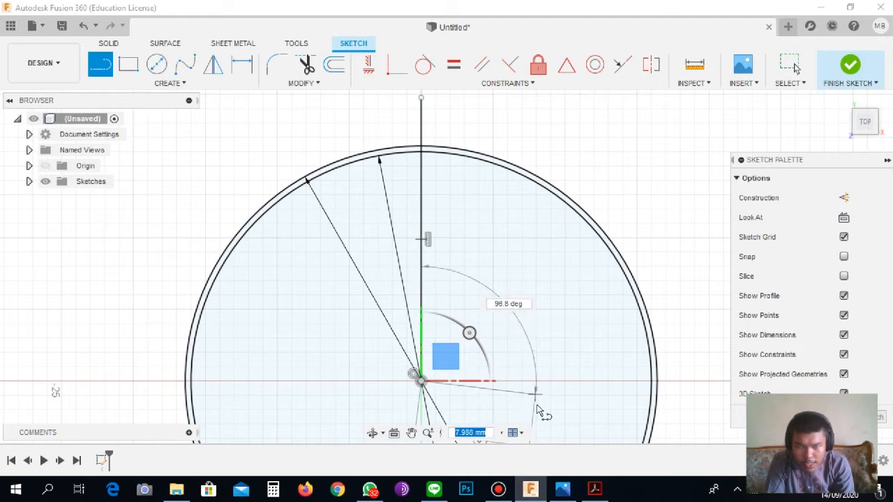
{"action": "scroll", "coordinate": [502, 406], "scroll_direction": "up", "scroll_amount": 1}
{"action": "scroll", "coordinate": [502, 397], "scroll_direction": "down", "scroll_amount": 3}
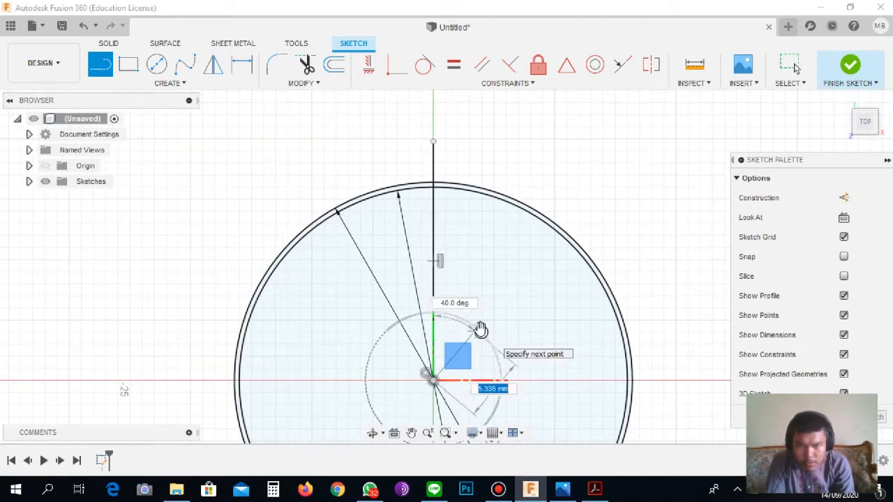
{"action": "key", "text": "Escape"}
{"action": "key", "text": "ctrl+z"}
Draw a vertical line from the origin upward to a point beyond the outer circle.
{"action": "left_click", "coordinate": [102, 71]}
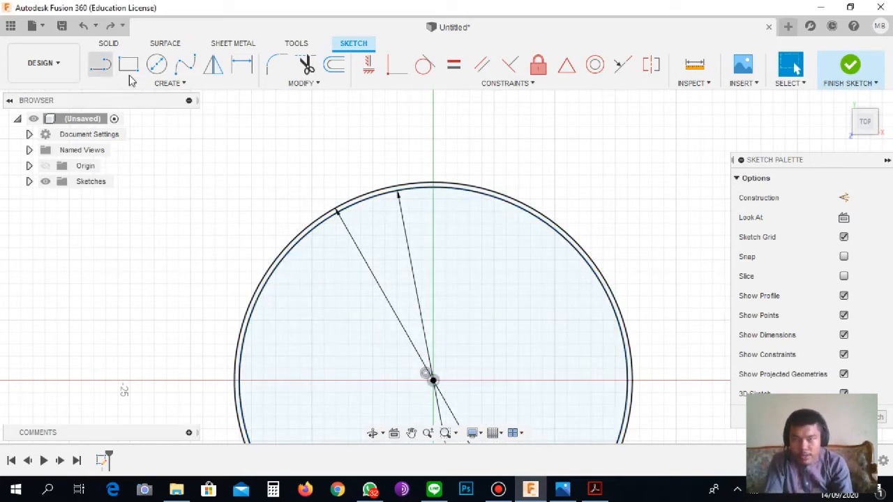
{"action": "left_click", "coordinate": [108, 69]}
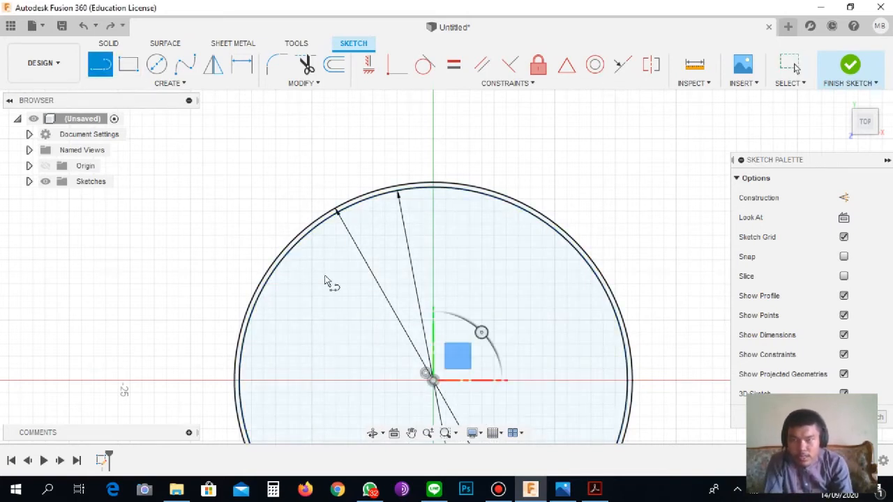
{"action": "left_click", "coordinate": [434, 381]}
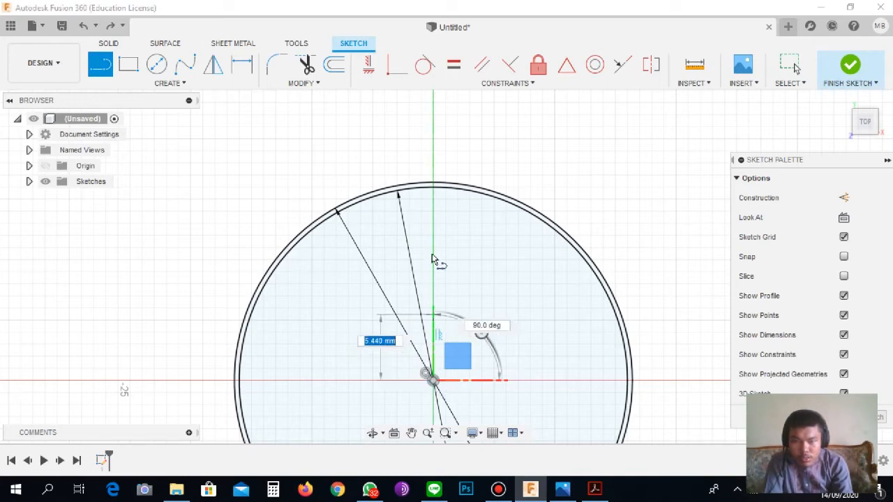
{"action": "left_click", "coordinate": [433, 140]}
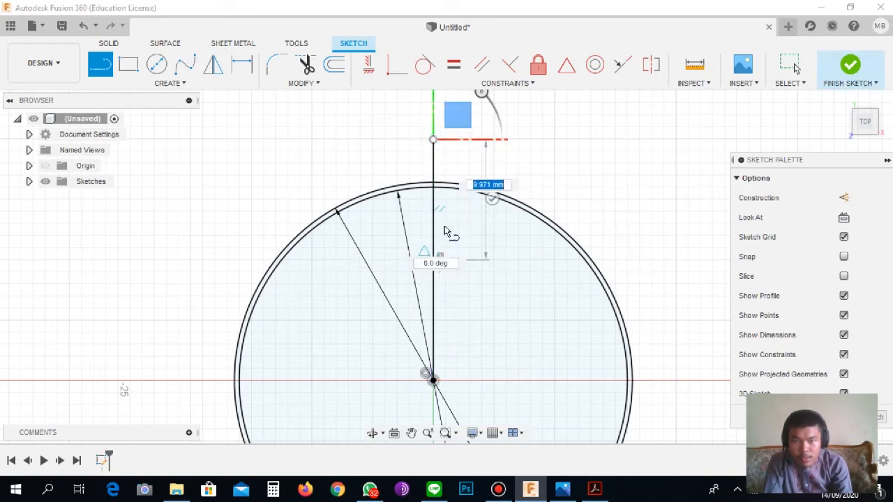
{"action": "key", "text": "Escape"}
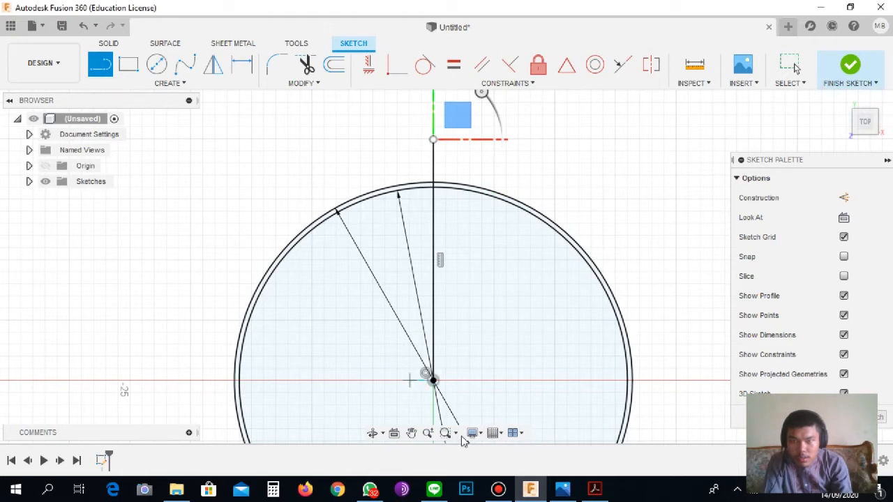
Draw a horizontal line from the origin along the positive X axis to a point beyond the outer circle.
{"action": "left_click", "coordinate": [433, 383]}
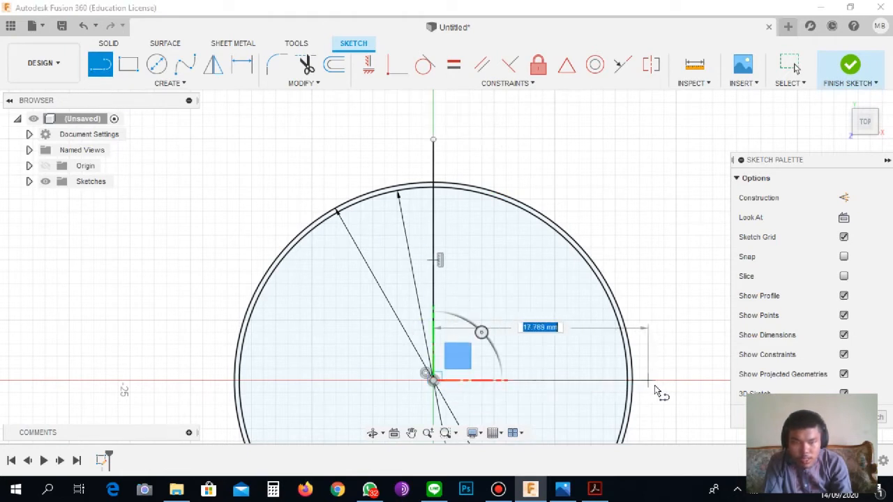
{"action": "left_click", "coordinate": [699, 383]}
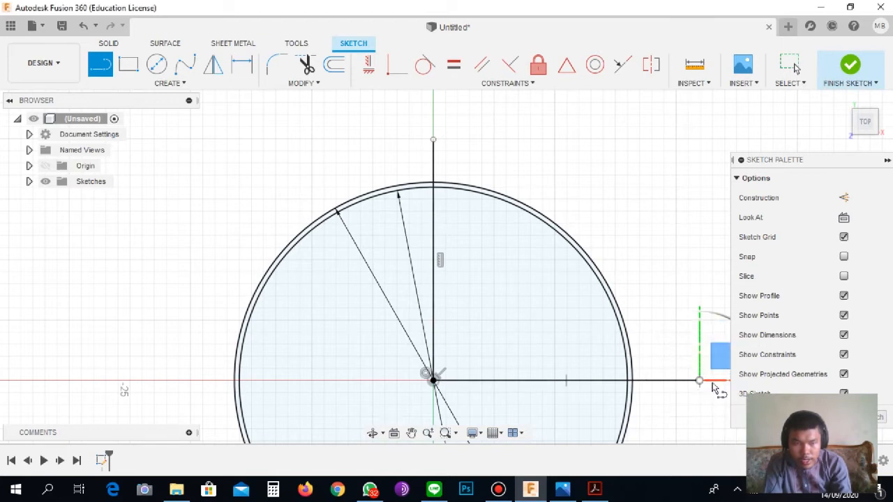
{"action": "scroll", "coordinate": [707, 371], "scroll_direction": "down", "scroll_amount": 3}
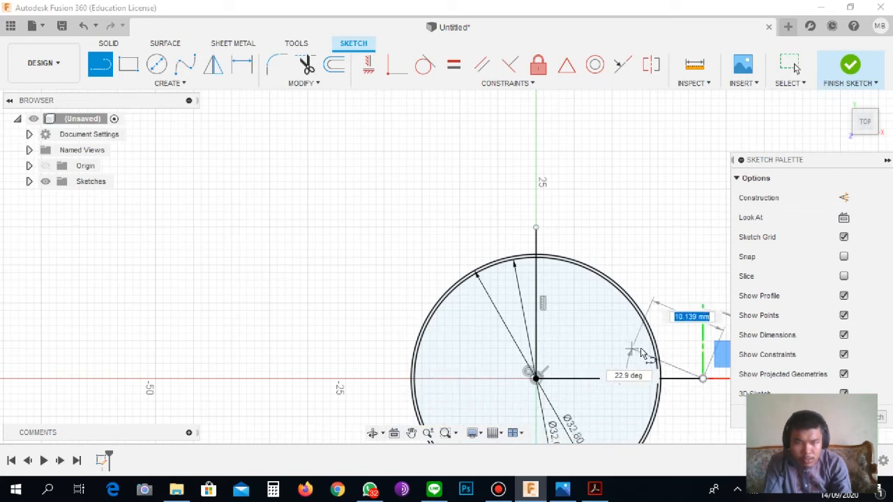
{"action": "scroll", "coordinate": [669, 354], "scroll_direction": "up", "scroll_amount": 3}
{"action": "scroll", "coordinate": [683, 360], "scroll_direction": "down", "scroll_amount": 2}
{"action": "scroll", "coordinate": [681, 362], "scroll_direction": "up", "scroll_amount": 2}
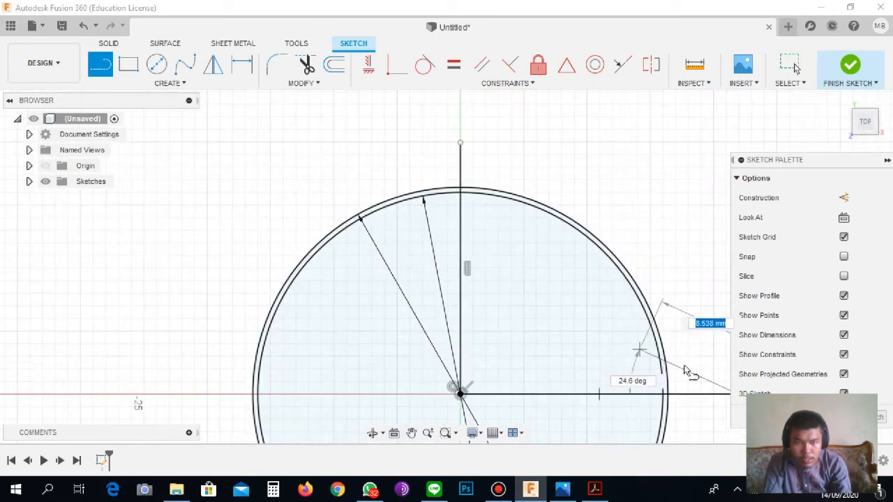
Collapse the sketch palette and end the line chain at the horizontal line's outer endpoint.
{"action": "scroll", "coordinate": [680, 366], "scroll_direction": "down", "scroll_amount": 3}
{"action": "left_click", "coordinate": [887, 161]}
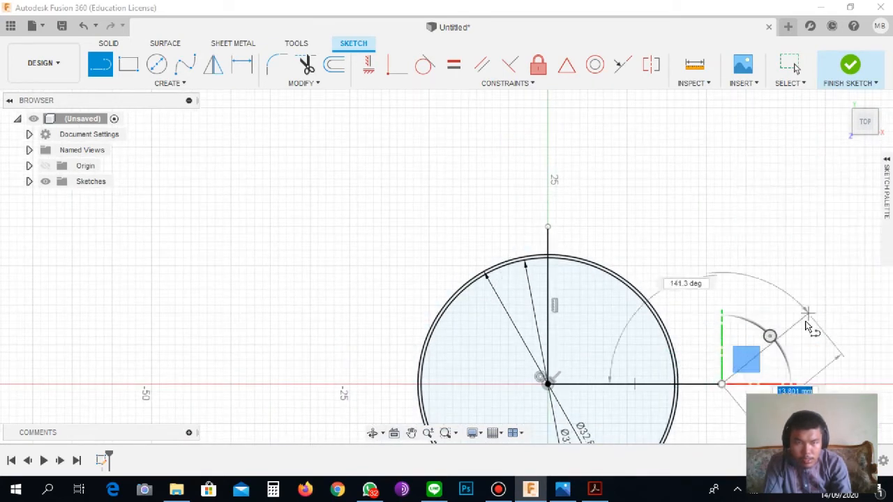
{"action": "scroll", "coordinate": [827, 378], "scroll_direction": "up", "scroll_amount": 1}
{"action": "scroll", "coordinate": [833, 367], "scroll_direction": "up", "scroll_amount": 3}
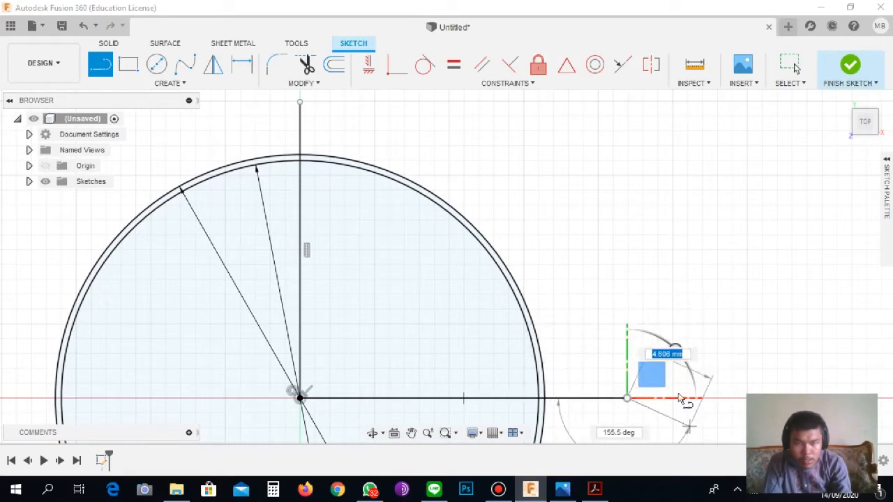
{"action": "key", "text": "Escape"}
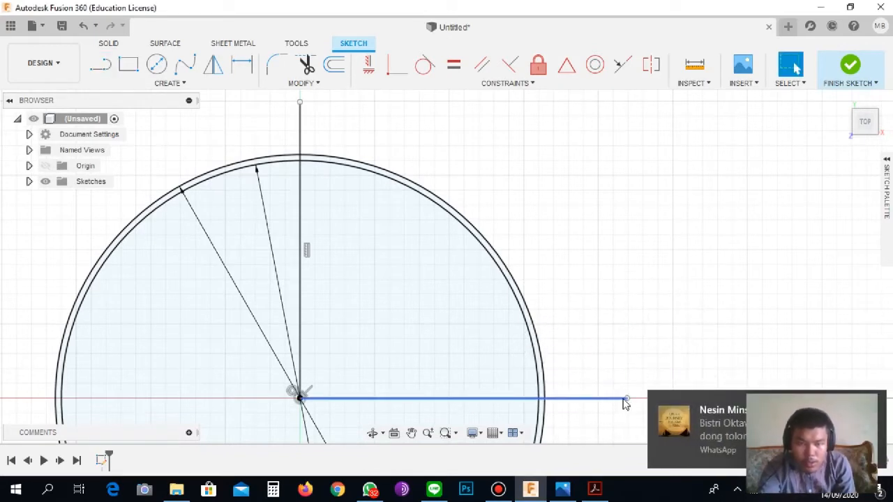
{"action": "scroll", "coordinate": [337, 232], "scroll_direction": "up", "scroll_amount": 2}
{"action": "scroll", "coordinate": [338, 233], "scroll_direction": "down", "scroll_amount": 2}
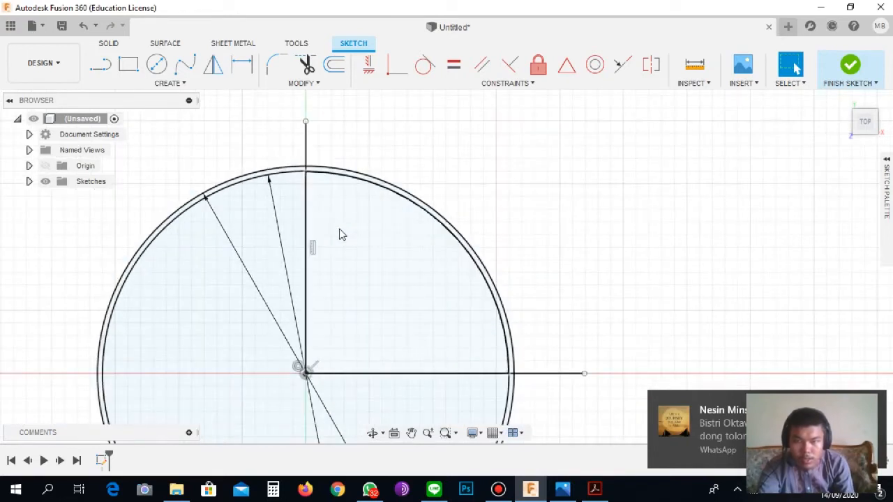
{"action": "scroll", "coordinate": [337, 233], "scroll_direction": "down", "scroll_amount": 1}
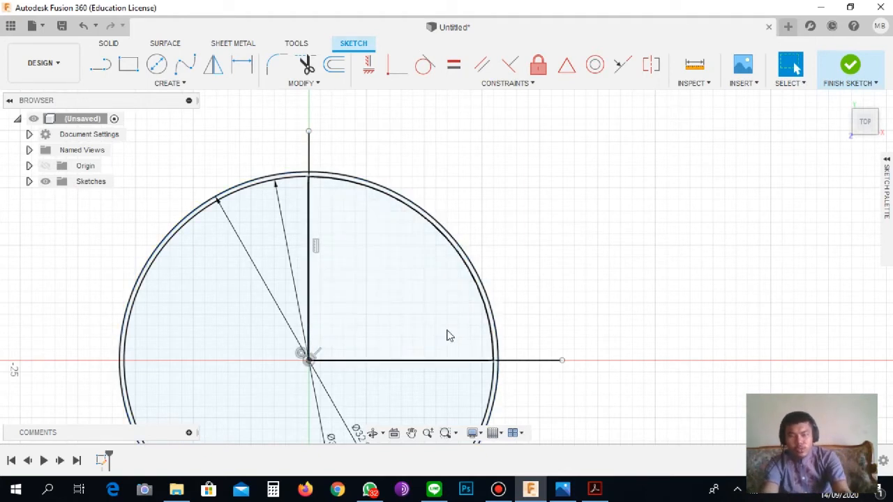
{"action": "scroll", "coordinate": [432, 328], "scroll_direction": "down", "scroll_amount": 3}
{"action": "scroll", "coordinate": [391, 349], "scroll_direction": "down", "scroll_amount": 1}
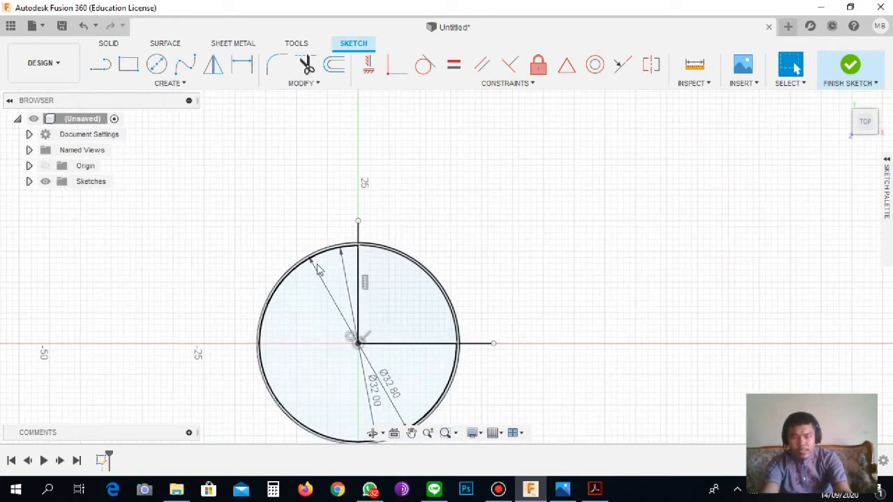
{"action": "scroll", "coordinate": [410, 390], "scroll_direction": "up", "scroll_amount": 2}
{"action": "scroll", "coordinate": [410, 392], "scroll_direction": "down", "scroll_amount": 2}
{"action": "scroll", "coordinate": [359, 372], "scroll_direction": "up", "scroll_amount": 3}
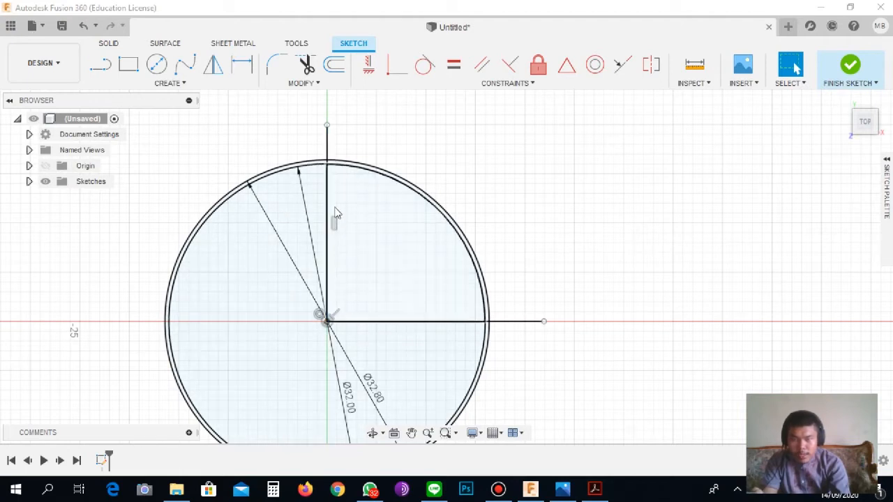
Draw a slanted line from the origin past the outer circle, about 8 degrees clockwise from the vertical line.
{"action": "left_click", "coordinate": [99, 64]}
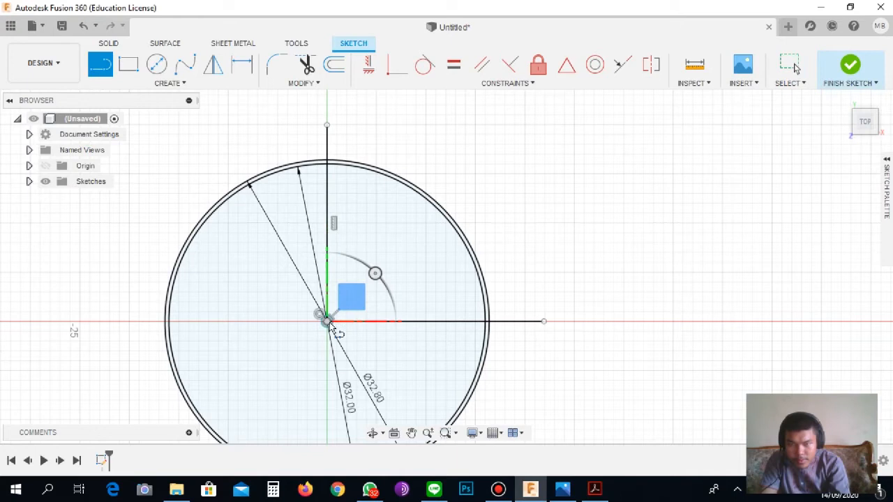
{"action": "left_click", "coordinate": [327, 322]}
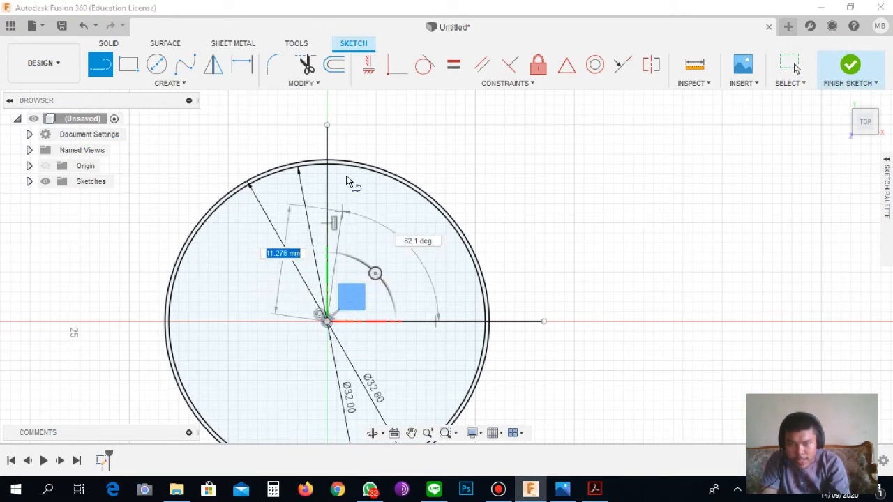
{"action": "left_click", "coordinate": [353, 133]}
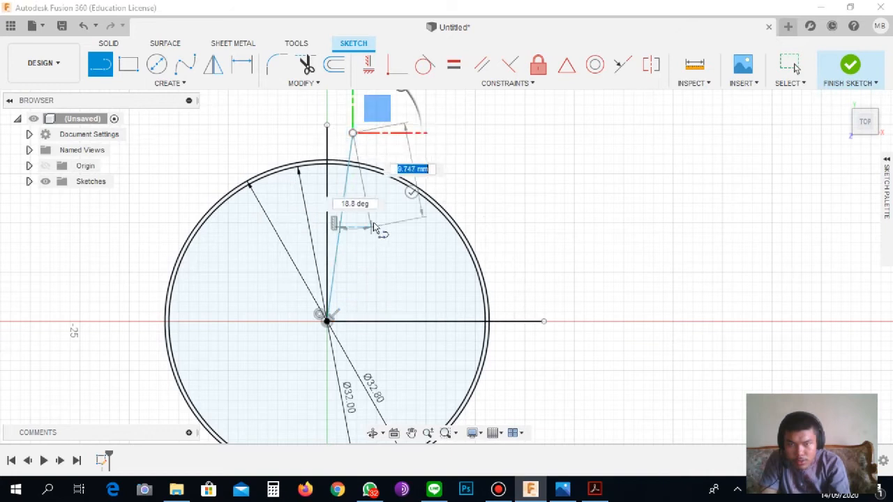
{"action": "left_click", "coordinate": [411, 192]}
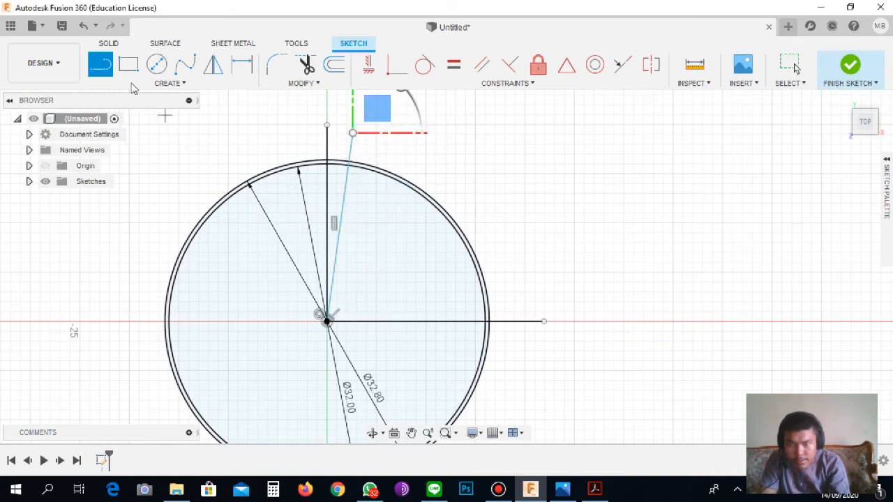
Draw a second slanted line from the origin past the outer circle, about 14 degrees clockwise from the vertical line.
{"action": "left_click", "coordinate": [102, 66]}
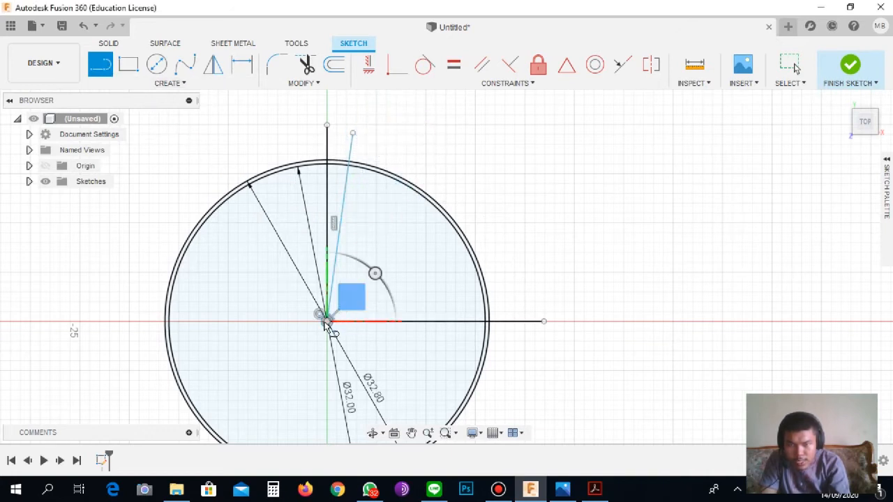
{"action": "left_click", "coordinate": [327, 321]}
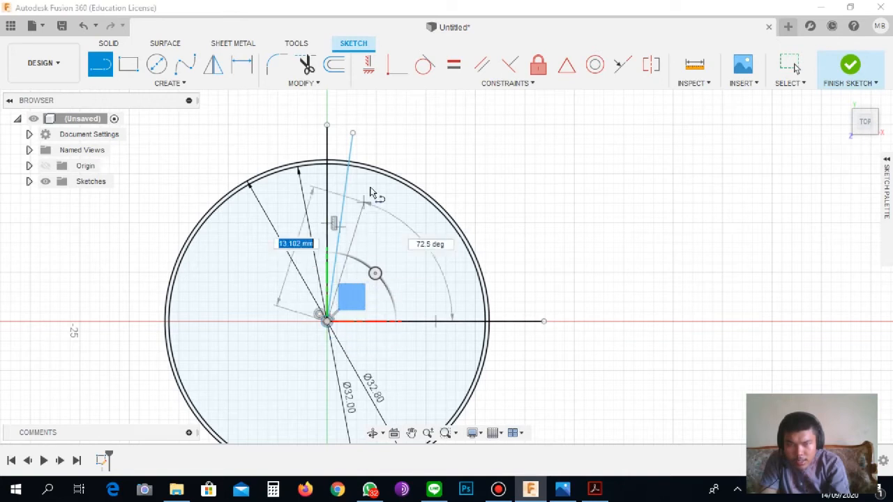
{"action": "left_click", "coordinate": [376, 133]}
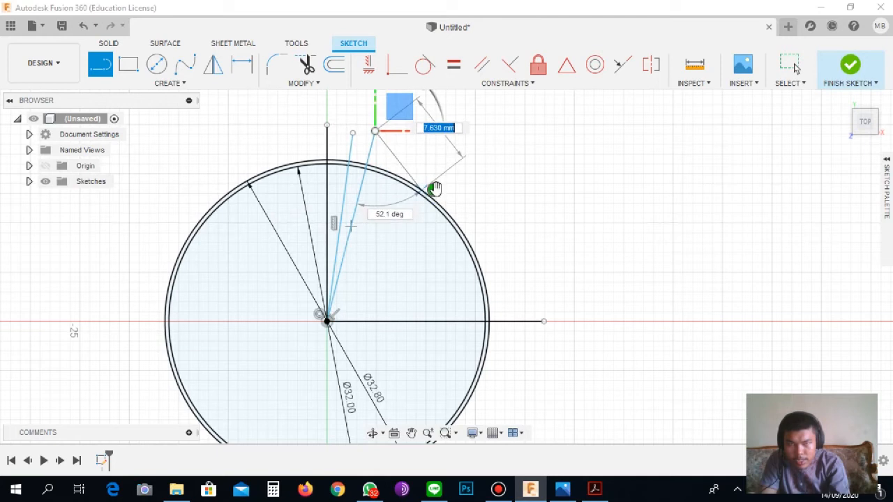
Draw a third slanted line from the origin past the outer circle, about 20 degrees clockwise from the vertical line.
{"action": "left_click", "coordinate": [105, 70]}
{"action": "left_click", "coordinate": [327, 322]}
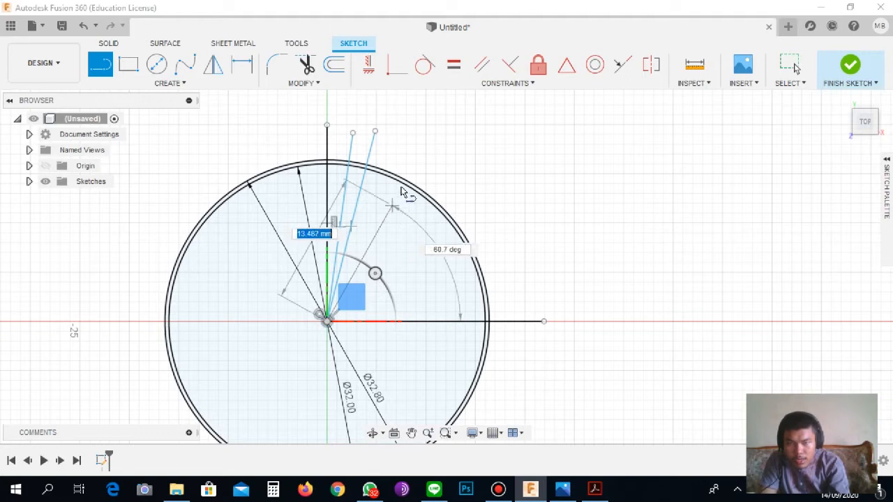
{"action": "left_click", "coordinate": [396, 130]}
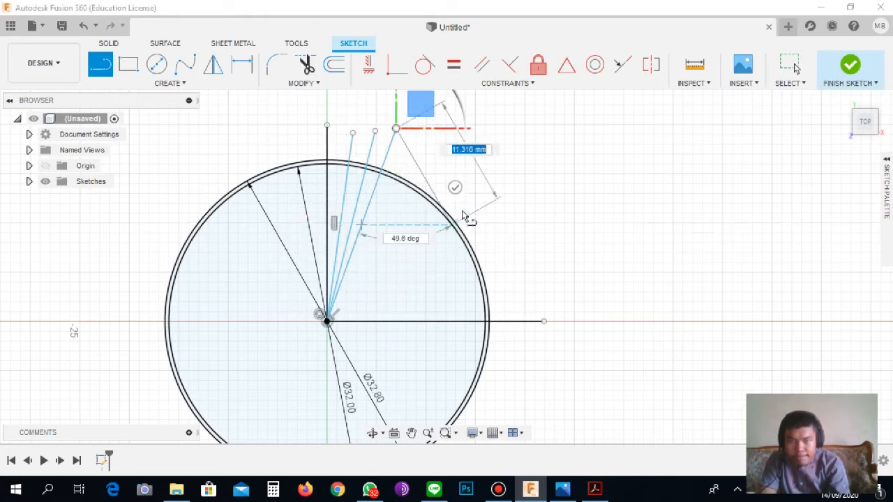
{"action": "left_click", "coordinate": [455, 187]}
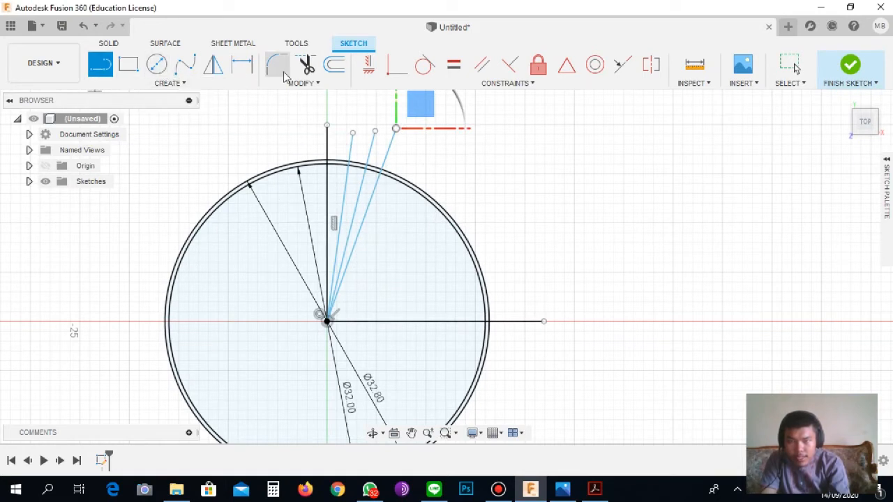
Dimension the angle between the vertical line and the nearest slanted line as 0.75 degrees.
{"action": "left_click", "coordinate": [244, 70]}
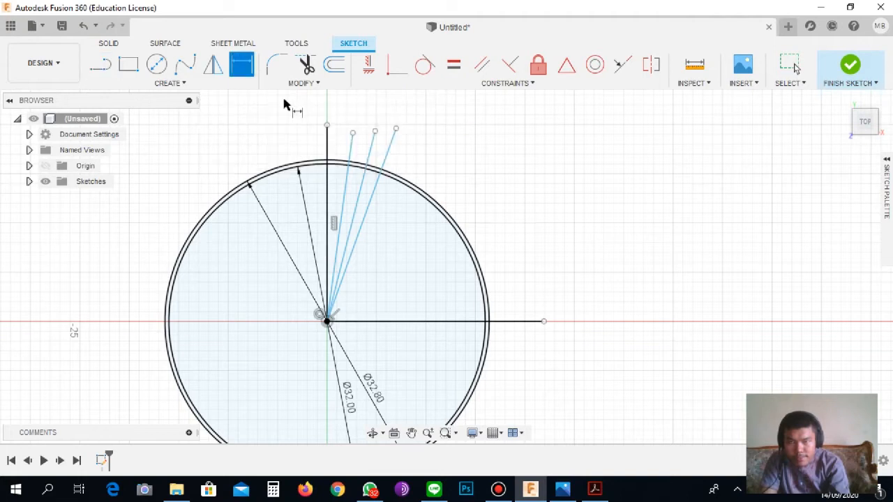
{"action": "left_click", "coordinate": [328, 139]}
{"action": "left_click", "coordinate": [350, 153]}
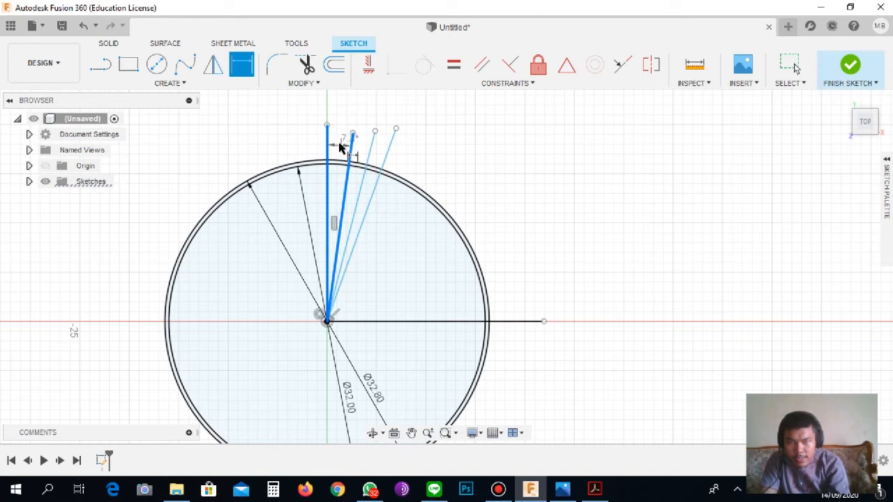
{"action": "left_click", "coordinate": [336, 147]}
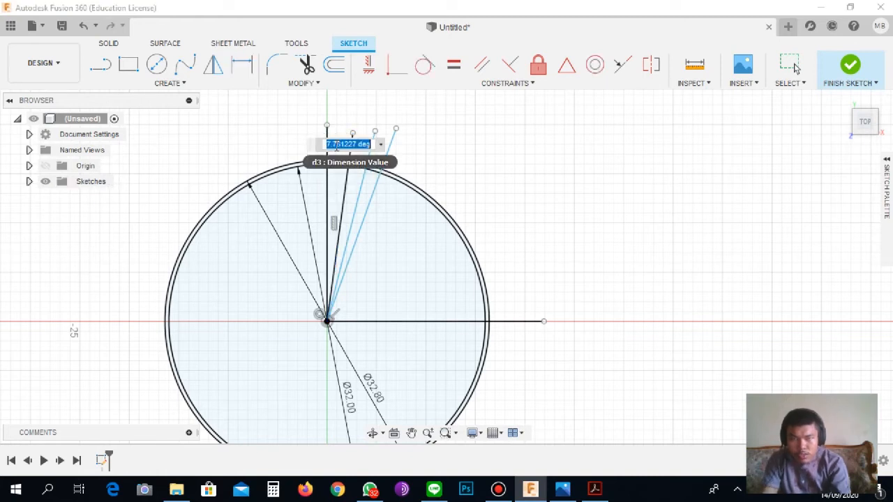
{"action": "type", "text": "0,75"}
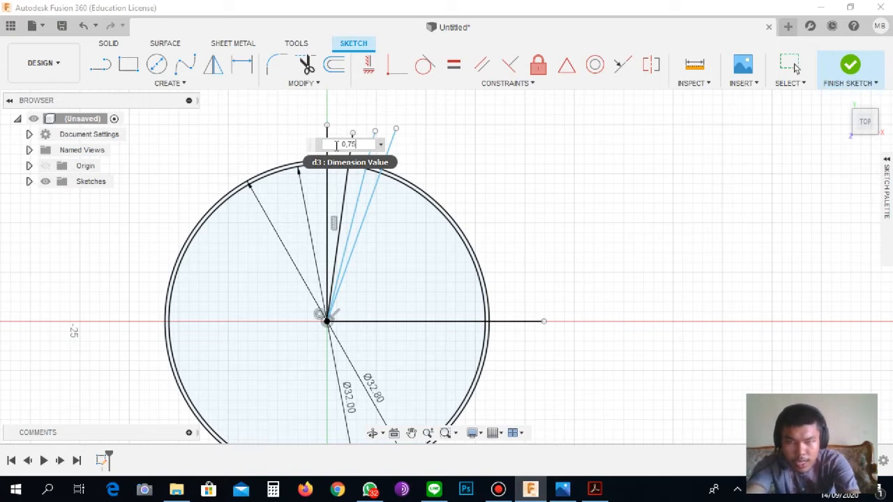
{"action": "key", "text": "Return"}
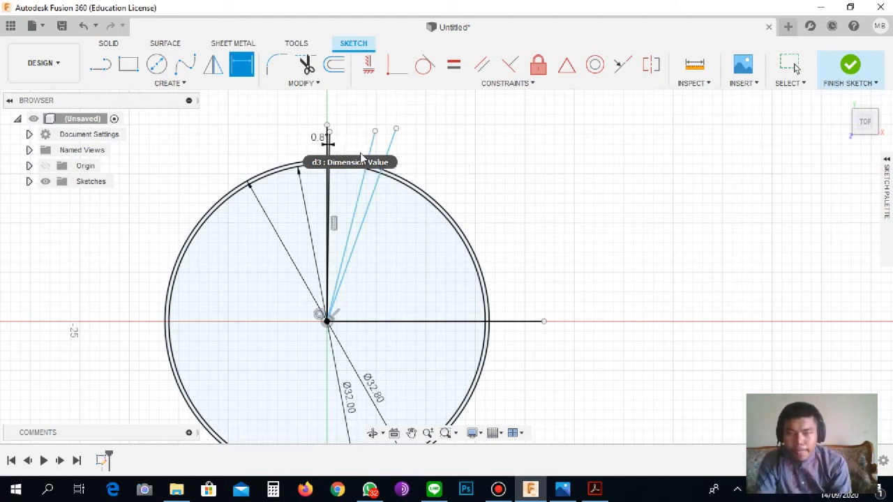
Dimension the angle between the vertical line and the second slanted line as 1.5 degrees.
{"action": "scroll", "coordinate": [331, 132], "scroll_direction": "up", "scroll_amount": 3}
{"action": "scroll", "coordinate": [330, 129], "scroll_direction": "up", "scroll_amount": 1}
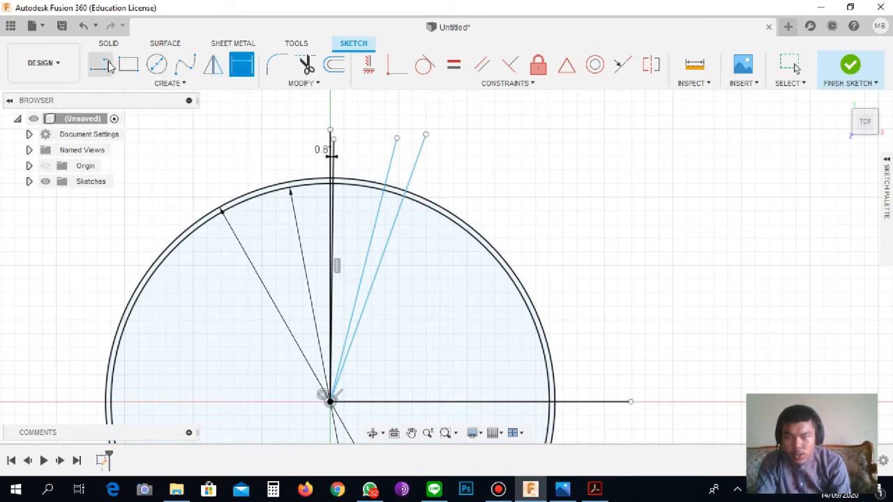
{"action": "left_click", "coordinate": [332, 176]}
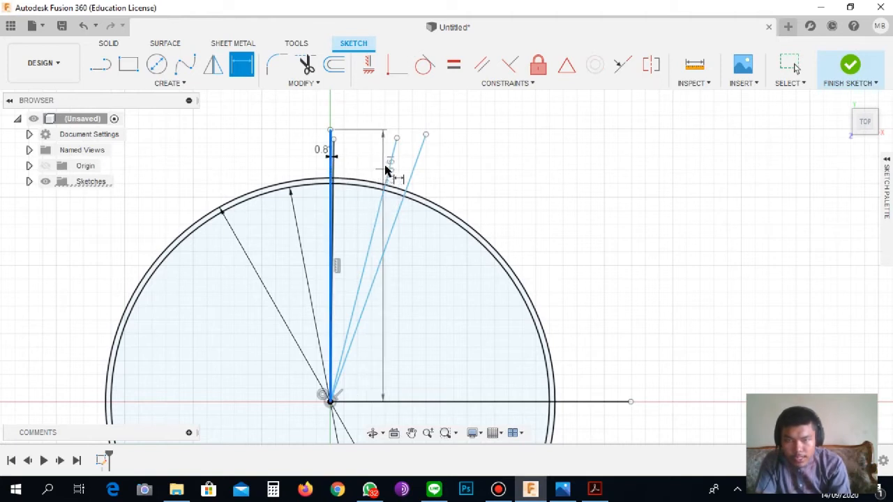
{"action": "left_click", "coordinate": [389, 168]}
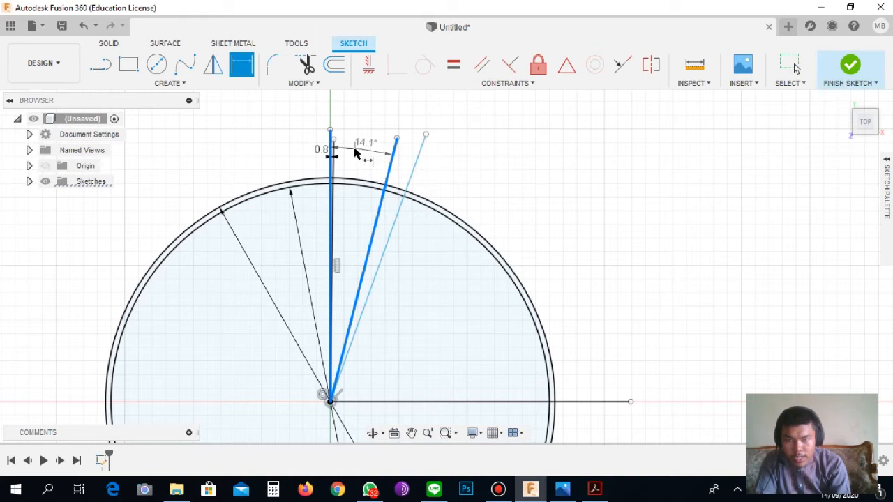
{"action": "left_click", "coordinate": [357, 152]}
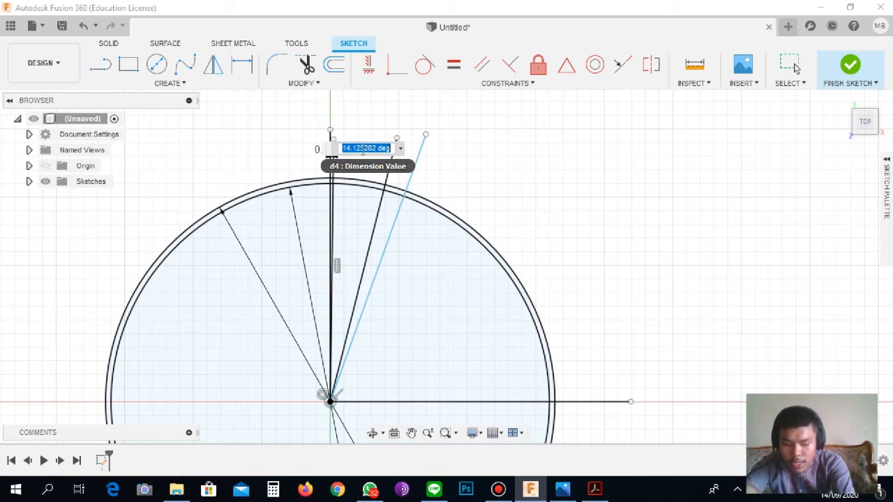
{"action": "key", "text": "BackSpace"}
{"action": "type", "text": "1.5"}
{"action": "key", "text": "Return"}
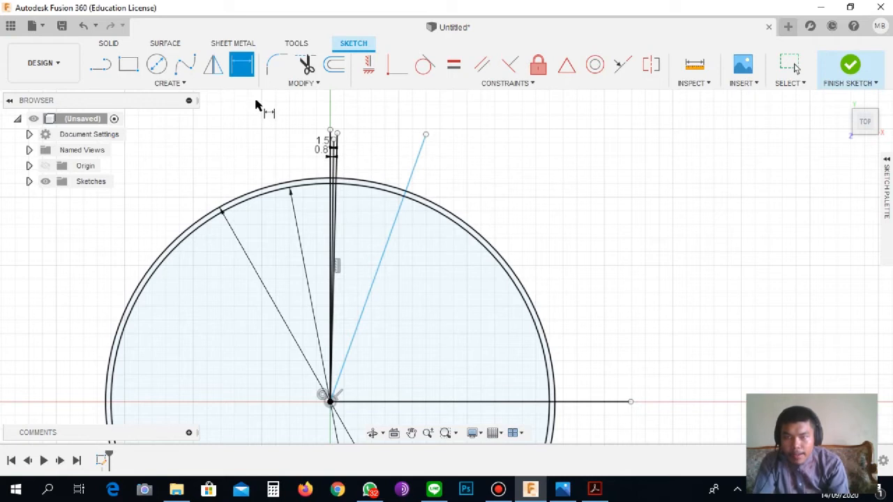
Dimension the angle between the vertical line and the third slanted line as 2.25 degrees.
{"action": "left_click", "coordinate": [330, 171]}
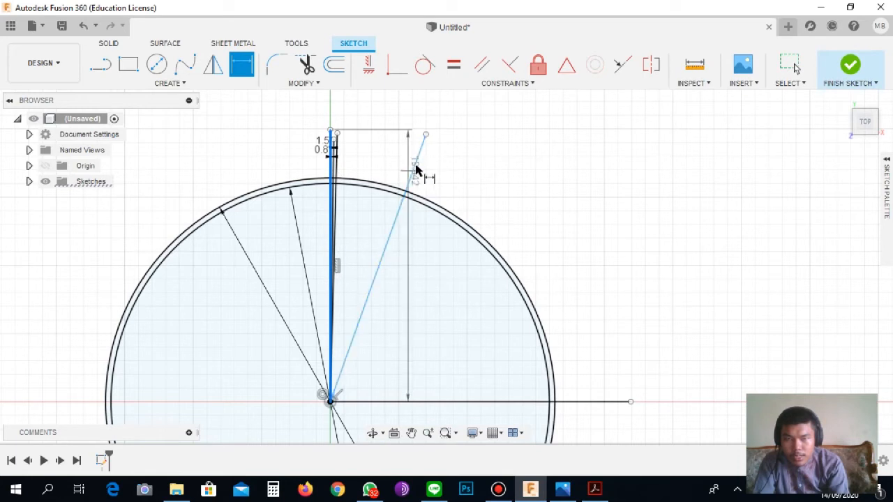
{"action": "left_click", "coordinate": [413, 175]}
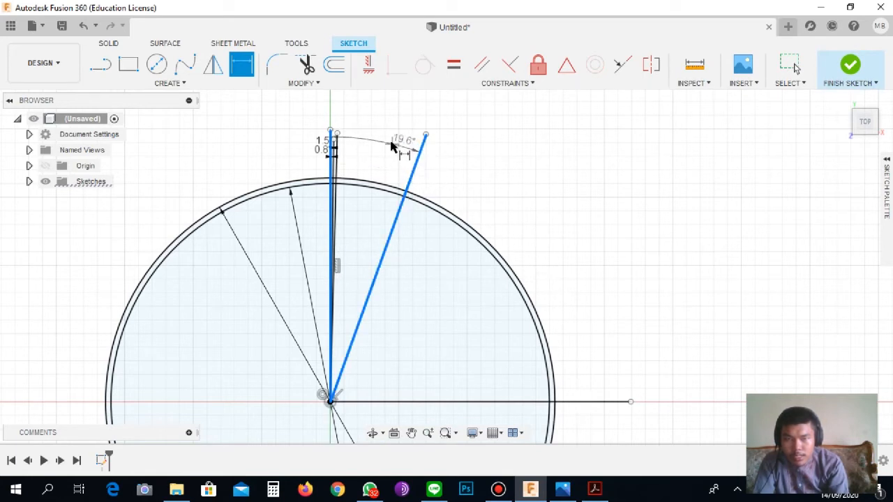
{"action": "left_click", "coordinate": [374, 156]}
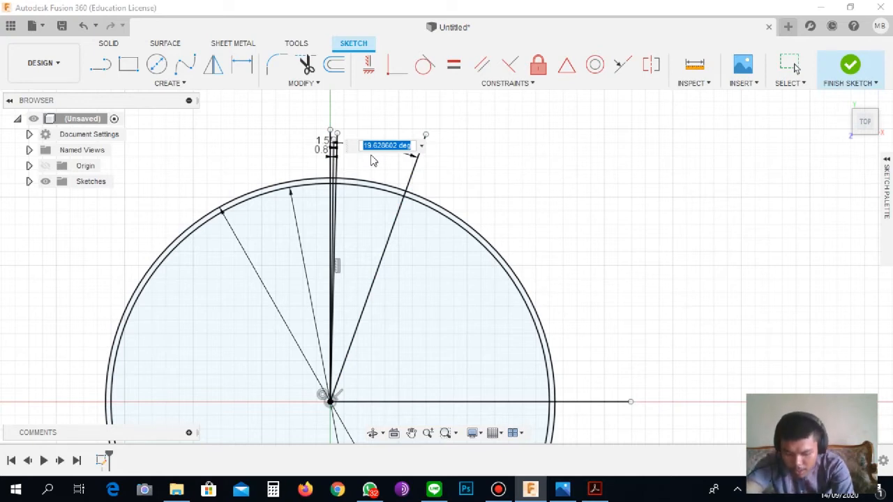
{"action": "type", "text": "2"}
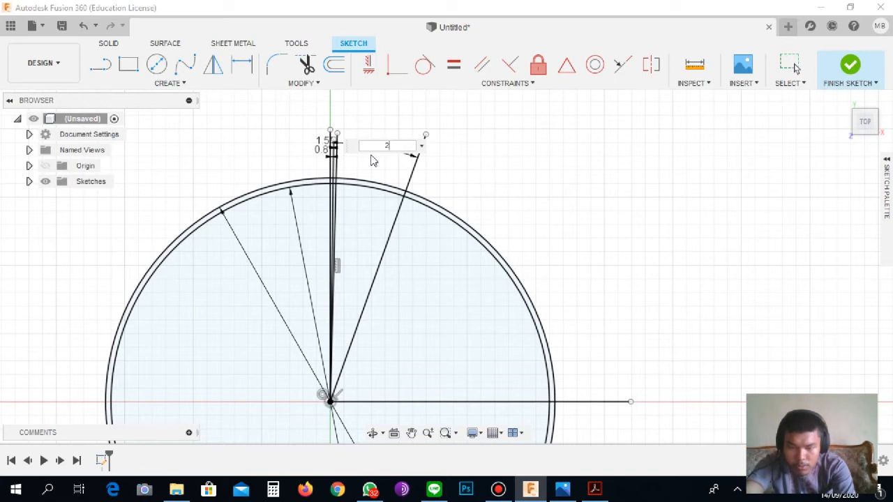
{"action": "type", "text": ",25"}
{"action": "key", "text": "Return"}
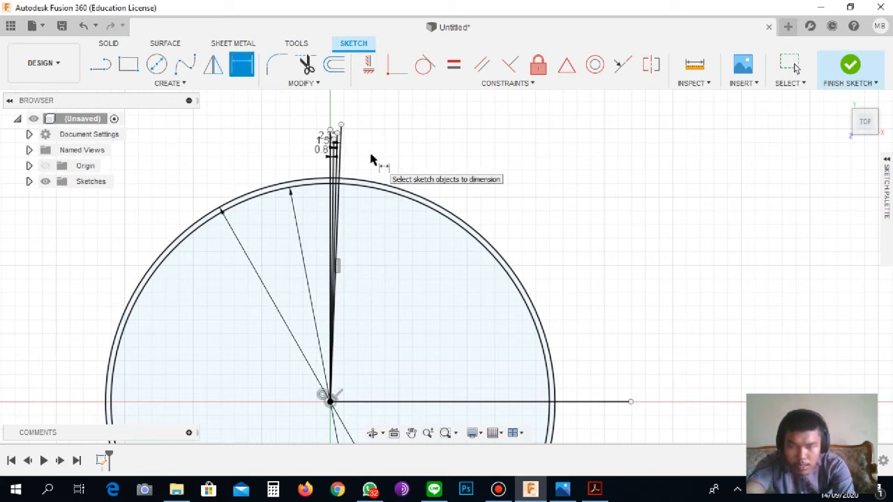
{"action": "scroll", "coordinate": [355, 209], "scroll_direction": "down", "scroll_amount": 2}
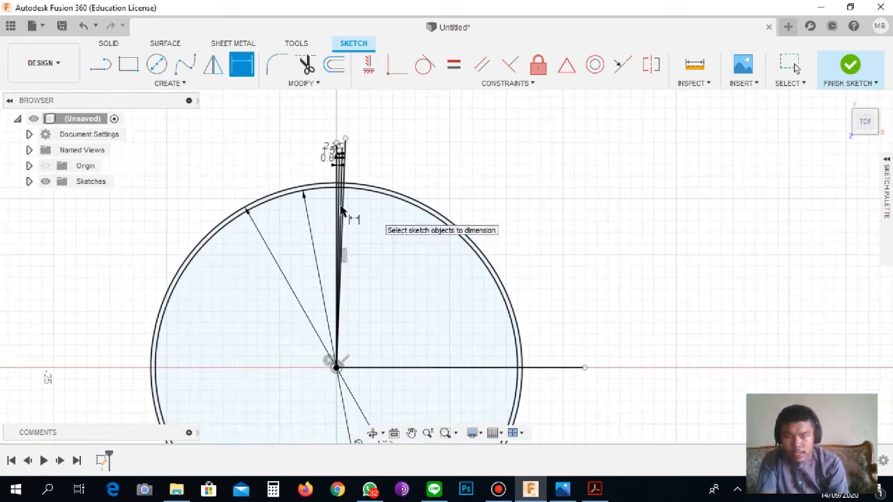
{"action": "scroll", "coordinate": [314, 175], "scroll_direction": "up", "scroll_amount": 4}
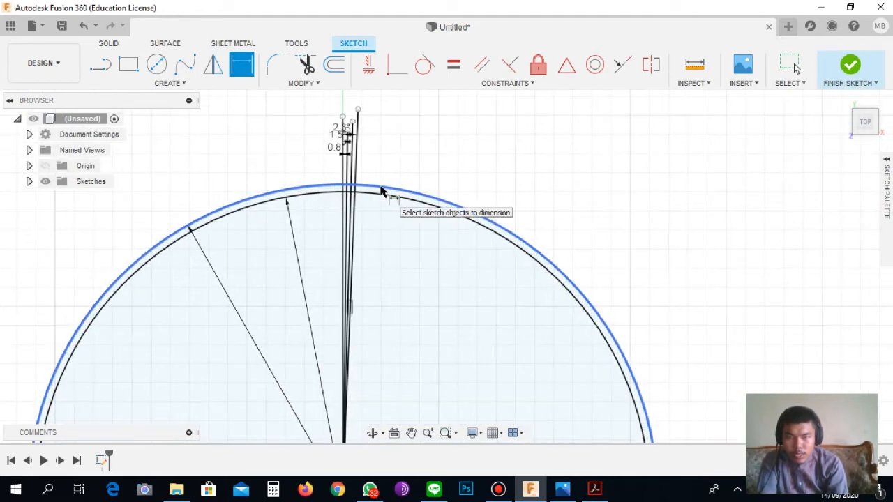
{"action": "scroll", "coordinate": [331, 189], "scroll_direction": "up", "scroll_amount": 5}
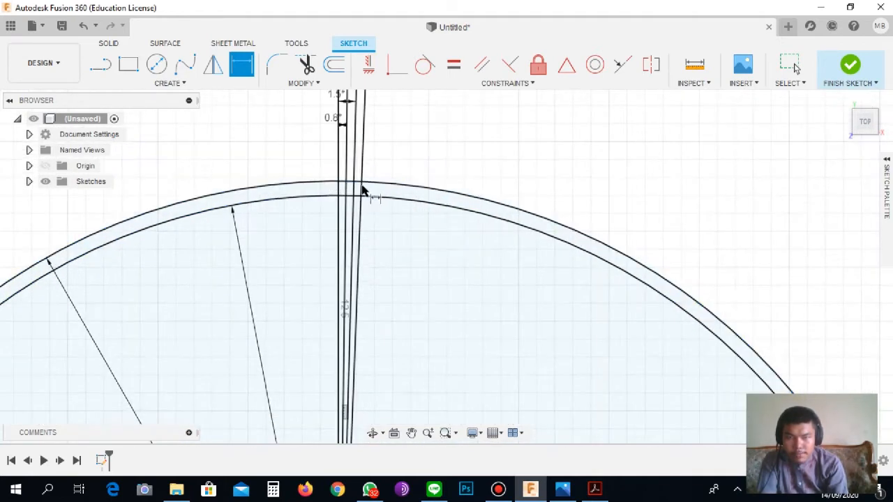
{"action": "scroll", "coordinate": [335, 183], "scroll_direction": "up", "scroll_amount": 2}
{"action": "scroll", "coordinate": [330, 196], "scroll_direction": "down", "scroll_amount": 3}
{"action": "scroll", "coordinate": [330, 197], "scroll_direction": "up", "scroll_amount": 2}
{"action": "scroll", "coordinate": [320, 173], "scroll_direction": "up", "scroll_amount": 3}
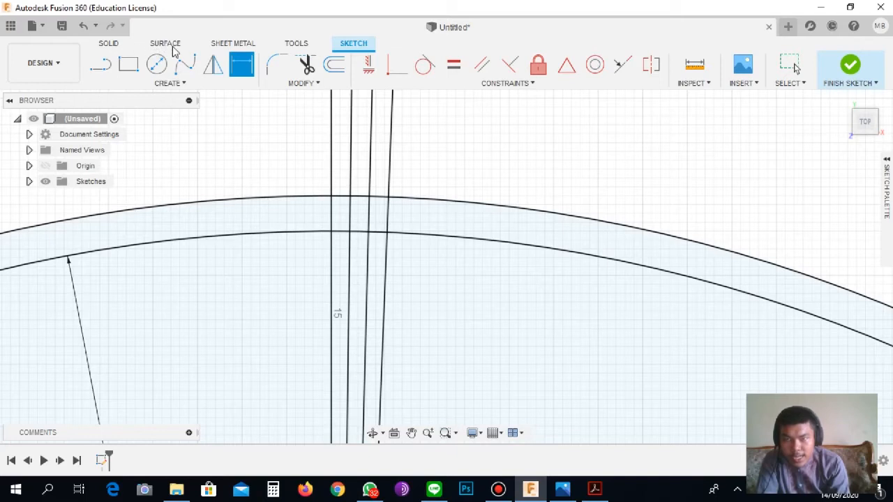
{"action": "left_click", "coordinate": [112, 44]}
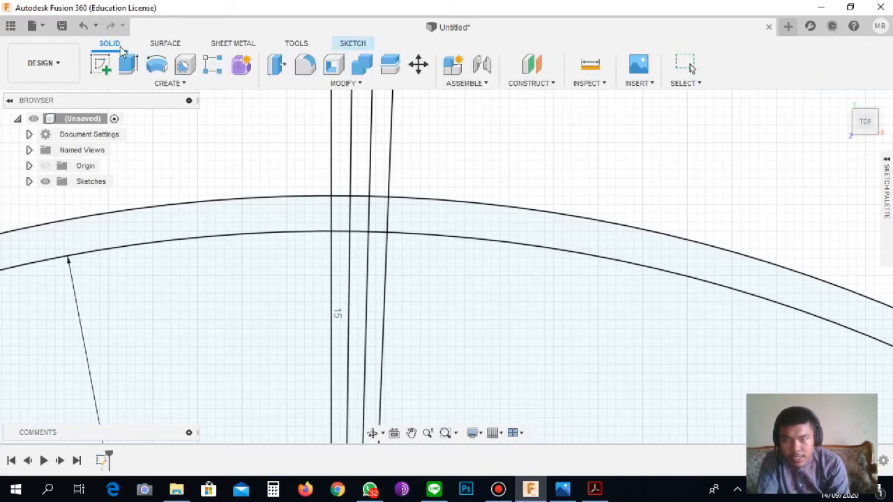
{"action": "left_click", "coordinate": [167, 47]}
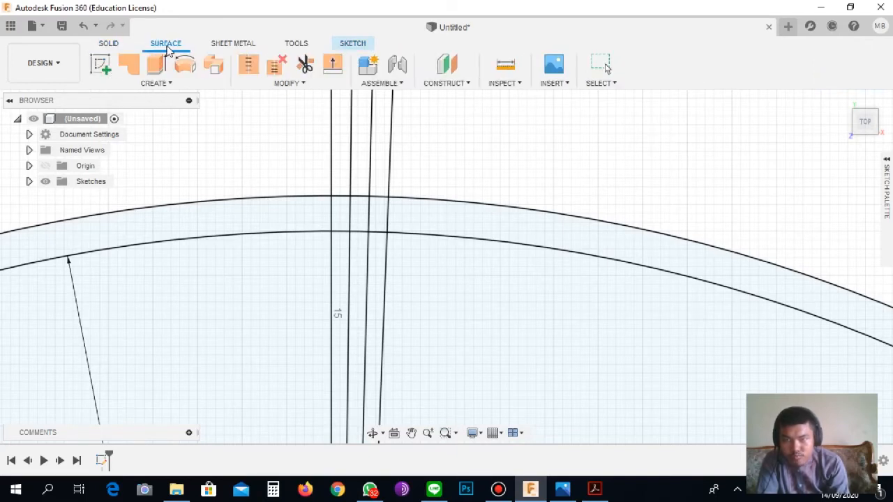
{"action": "left_click", "coordinate": [110, 44]}
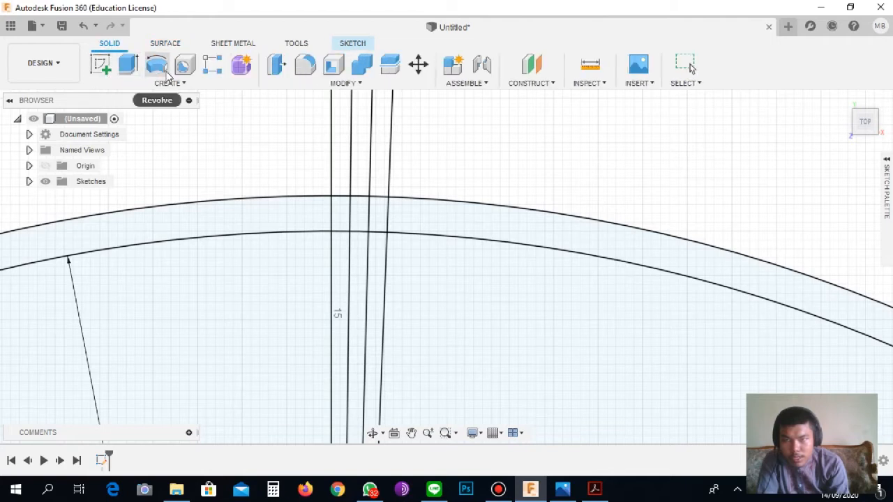
{"action": "left_click", "coordinate": [183, 83]}
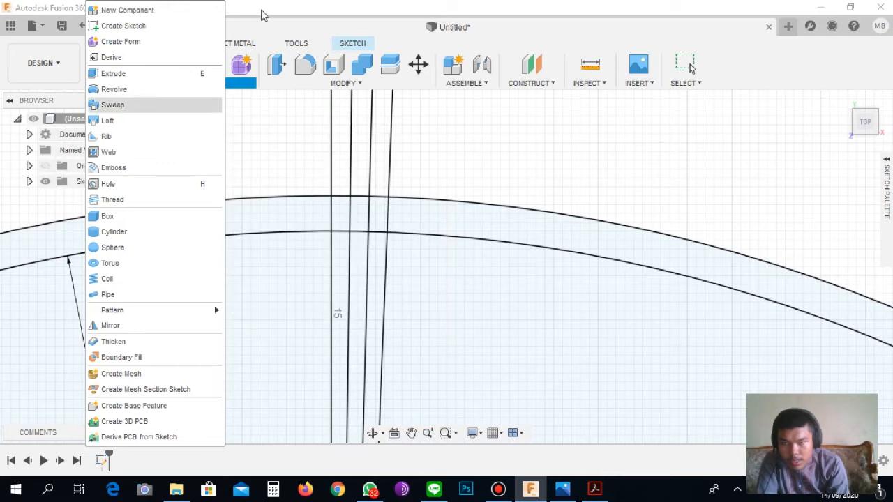
{"action": "left_click", "coordinate": [296, 8]}
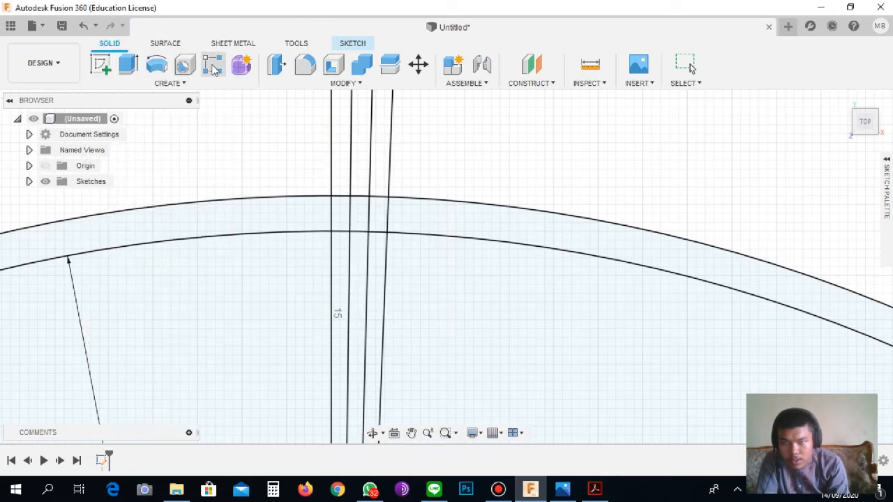
{"action": "left_click", "coordinate": [185, 85]}
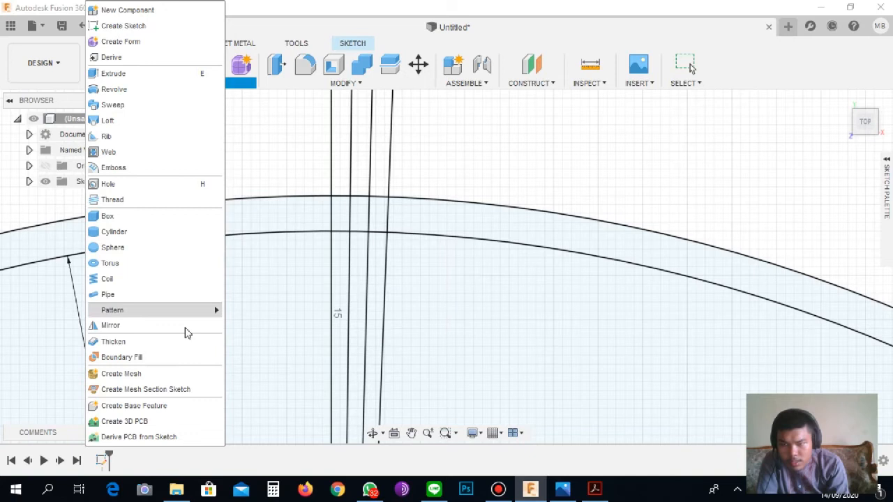
{"action": "left_click", "coordinate": [318, 5]}
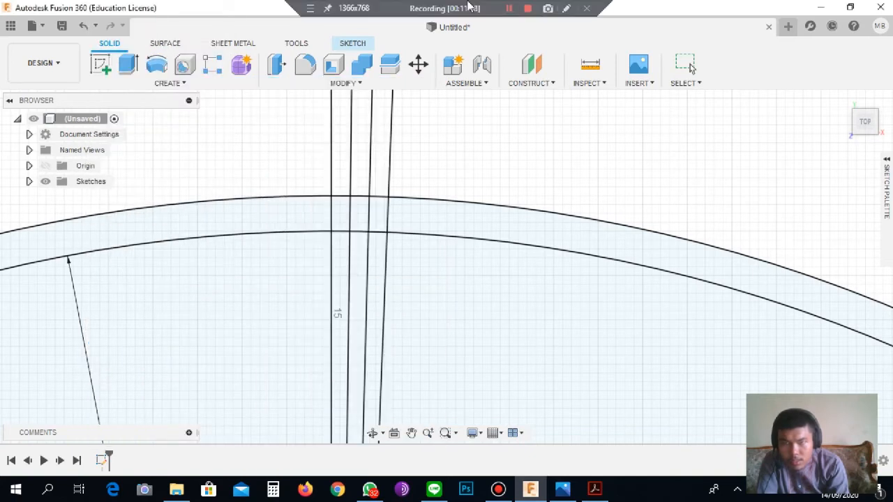
Draw a 3-point arc from the outer circle on the first slanted line to the inner circle on the second slanted line, bulging outward.
{"action": "left_click", "coordinate": [352, 42]}
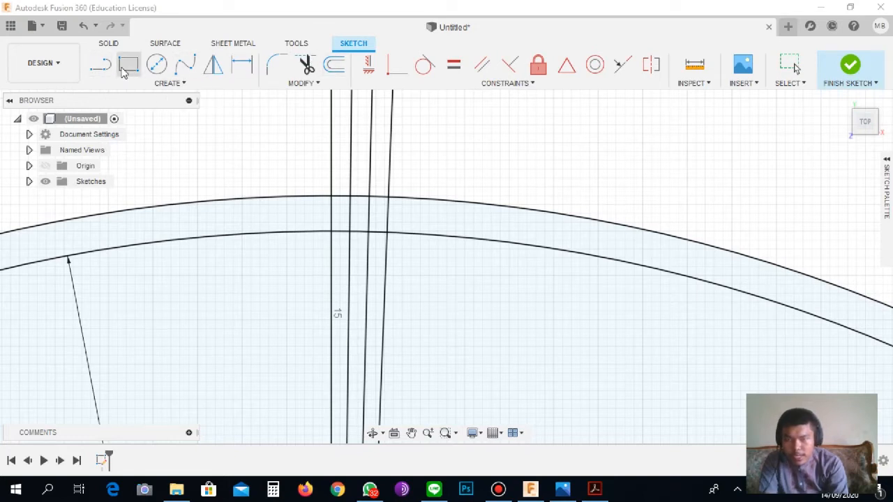
{"action": "left_click", "coordinate": [183, 83]}
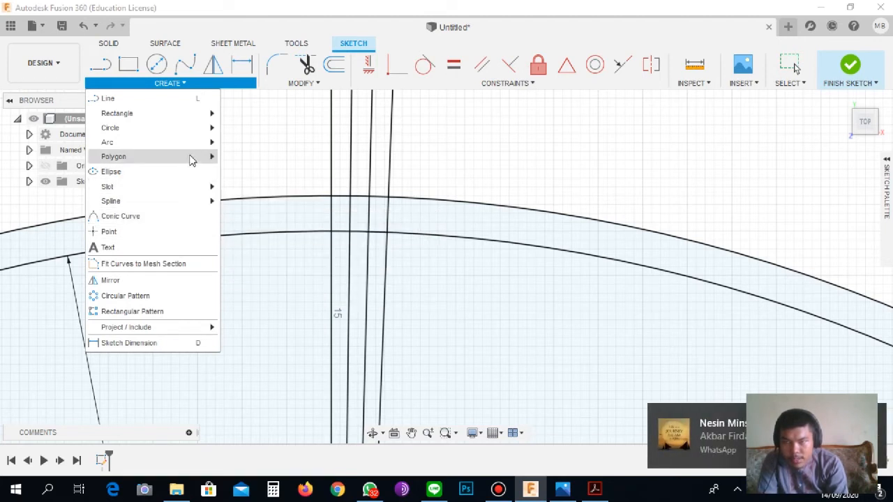
{"action": "mouse_move", "coordinate": [192, 131]}
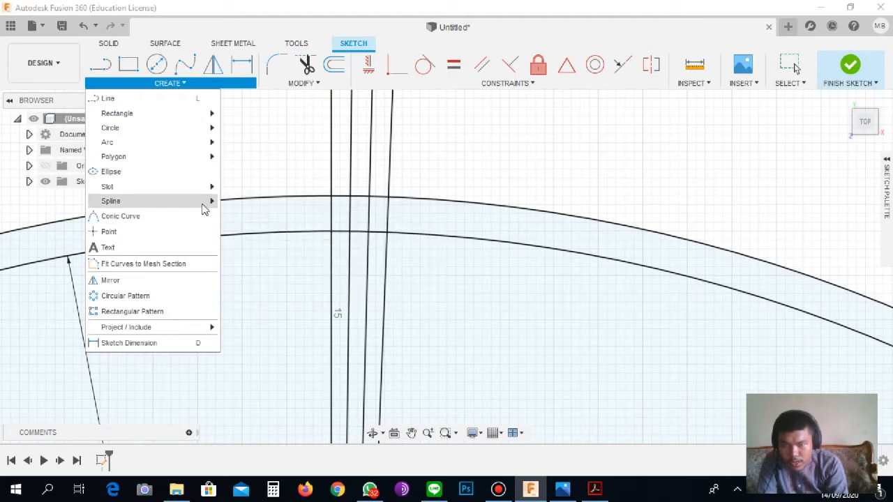
{"action": "mouse_move", "coordinate": [206, 205]}
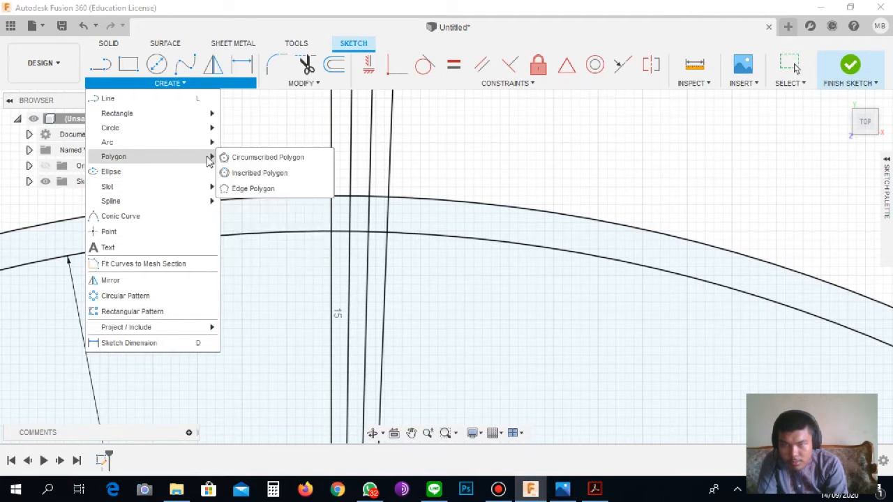
{"action": "mouse_move", "coordinate": [208, 149]}
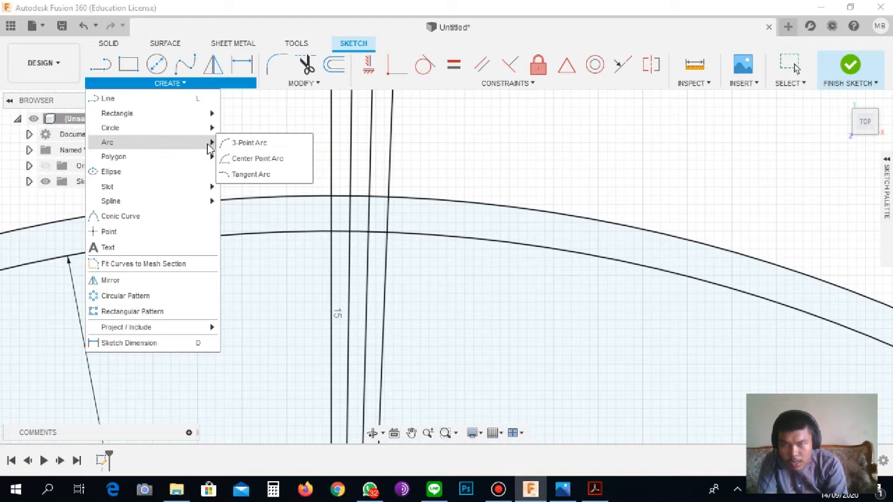
{"action": "left_click", "coordinate": [241, 143]}
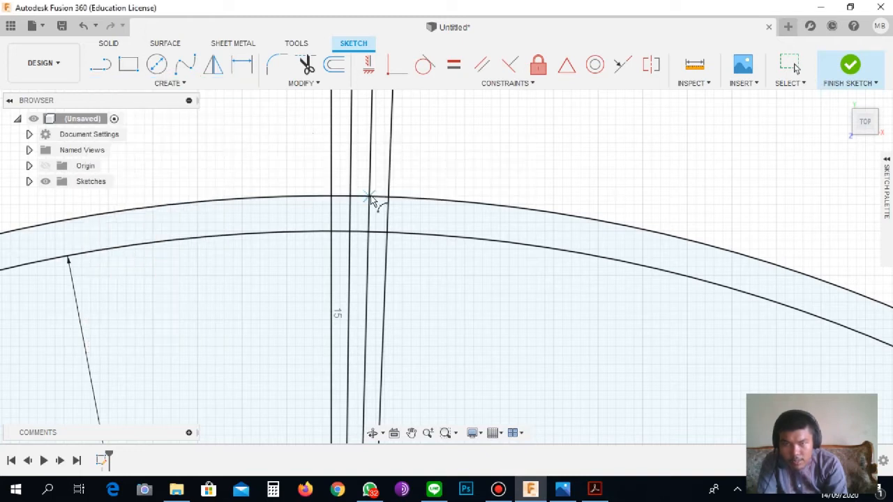
{"action": "scroll", "coordinate": [370, 201], "scroll_direction": "down", "scroll_amount": 2}
{"action": "scroll", "coordinate": [370, 200], "scroll_direction": "up", "scroll_amount": 4}
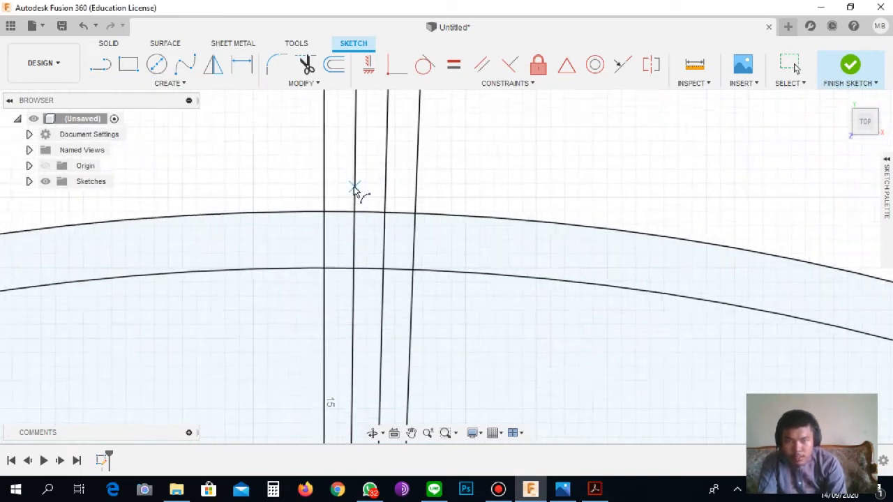
{"action": "scroll", "coordinate": [358, 213], "scroll_direction": "up", "scroll_amount": 2}
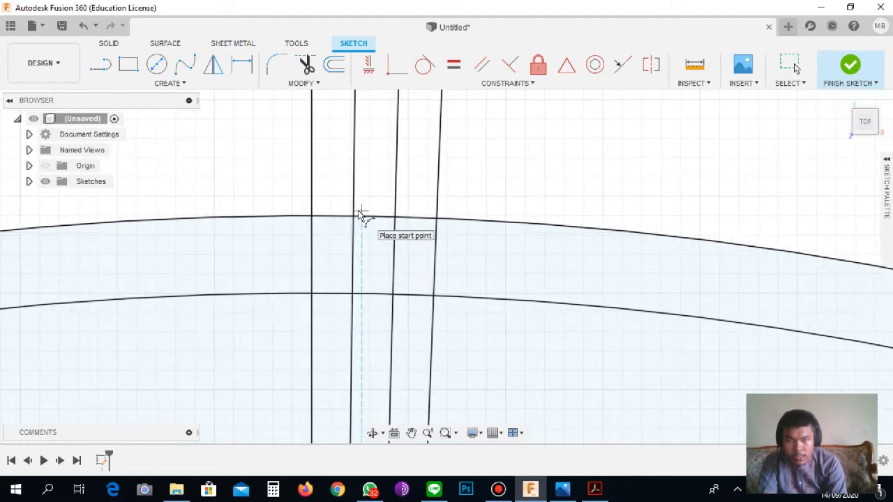
{"action": "scroll", "coordinate": [315, 217], "scroll_direction": "up", "scroll_amount": 1}
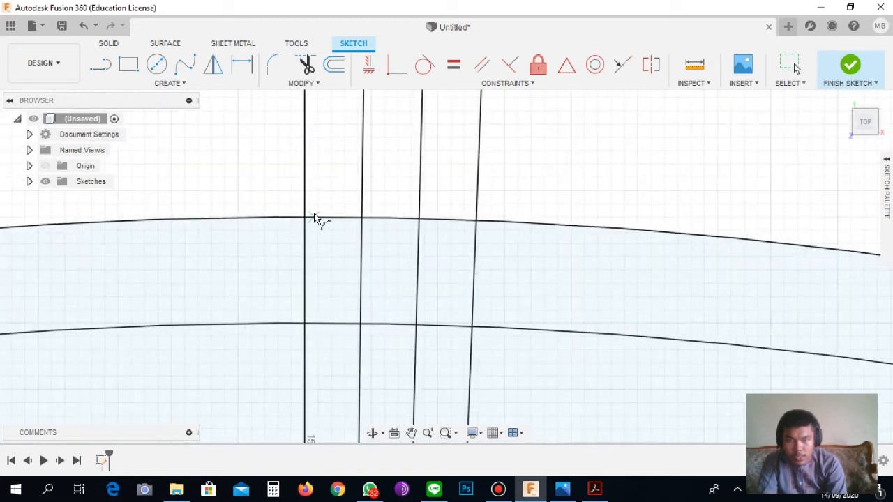
{"action": "left_click", "coordinate": [362, 222]}
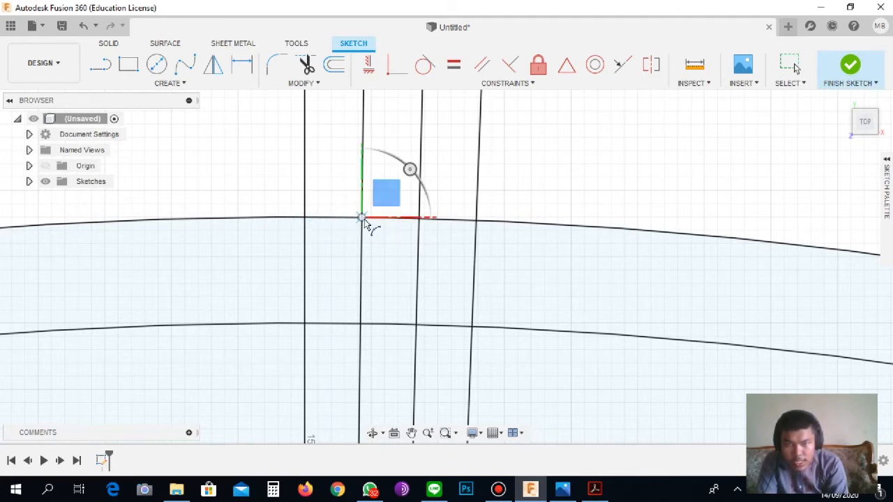
{"action": "left_click", "coordinate": [417, 327]}
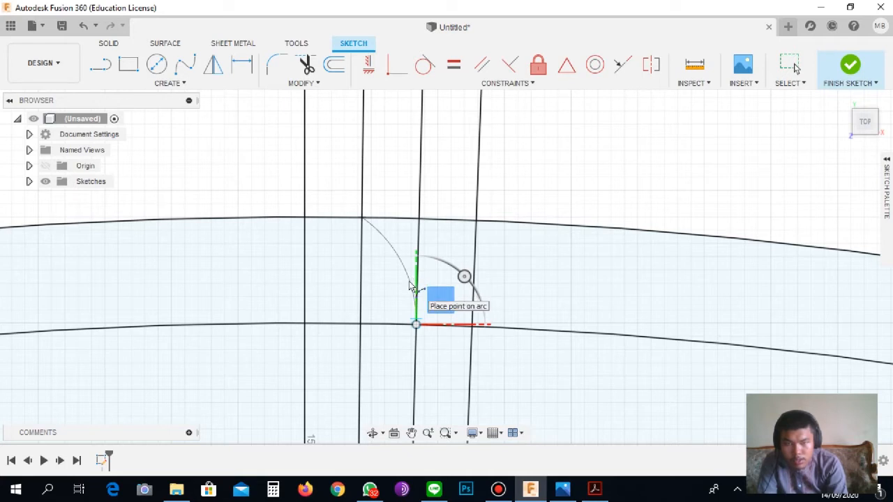
{"action": "left_click", "coordinate": [414, 319]}
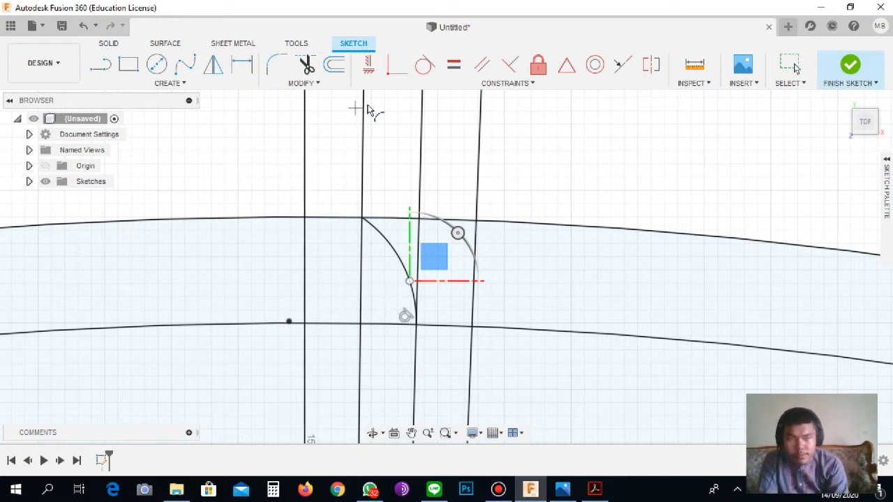
{"action": "left_click", "coordinate": [181, 84]}
{"action": "mouse_move", "coordinate": [177, 209]}
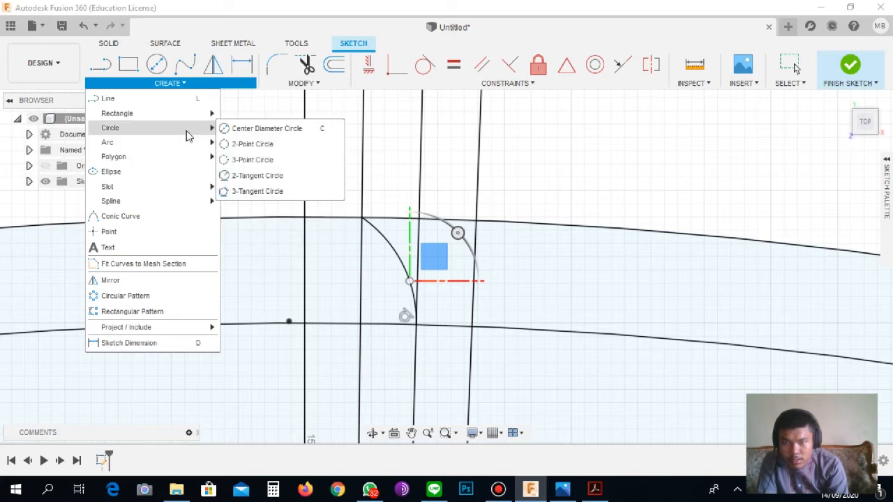
{"action": "mouse_move", "coordinate": [187, 119]}
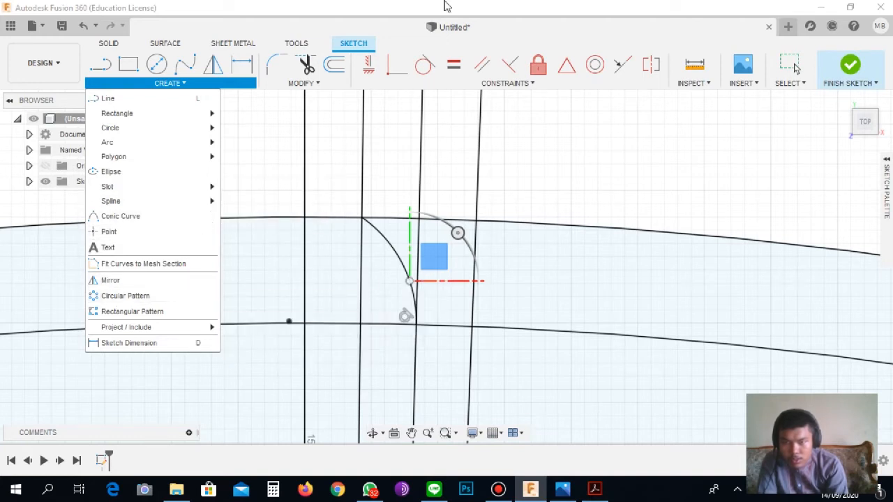
{"action": "left_click", "coordinate": [509, 10]}
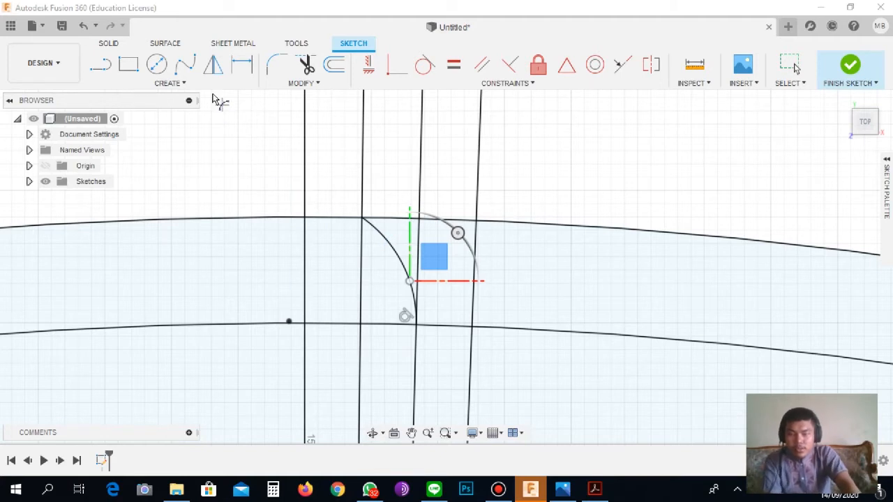
Trim the slanted line ends outside the outer circle and both circles clockwise beyond the third slanted line.
{"action": "left_click", "coordinate": [307, 64]}
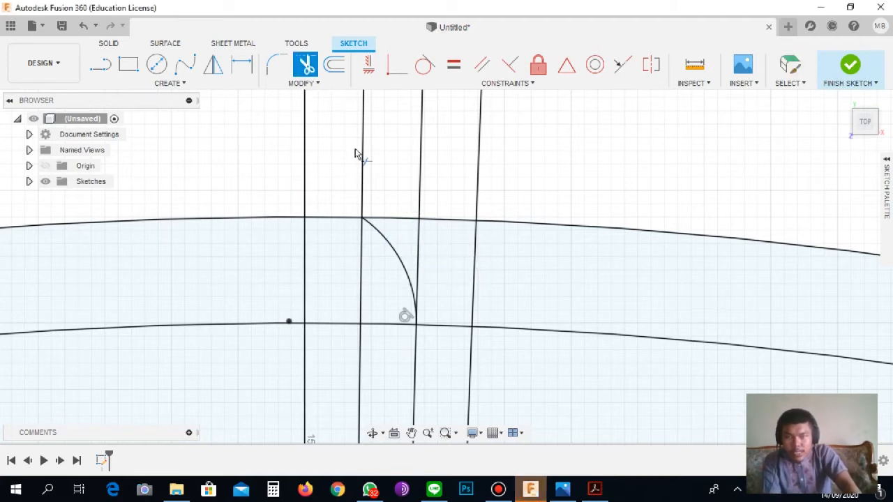
{"action": "left_click", "coordinate": [362, 190]}
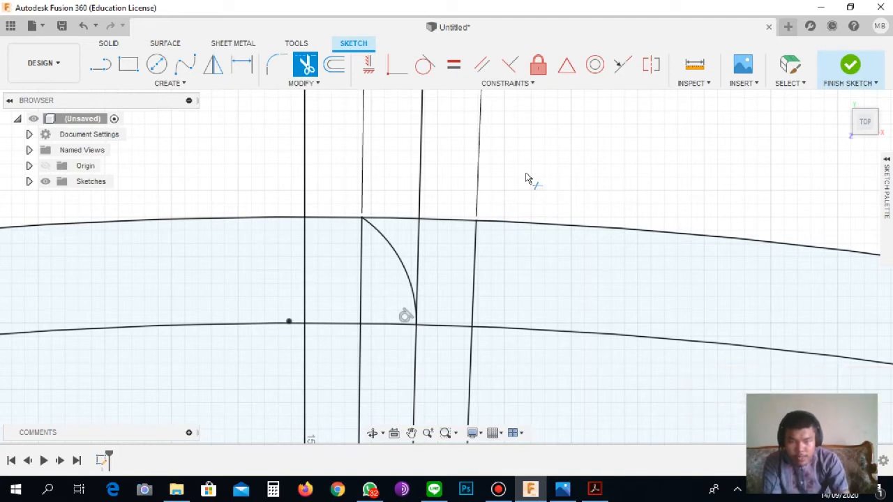
{"action": "left_click", "coordinate": [524, 225]}
{"action": "left_click", "coordinate": [527, 330]}
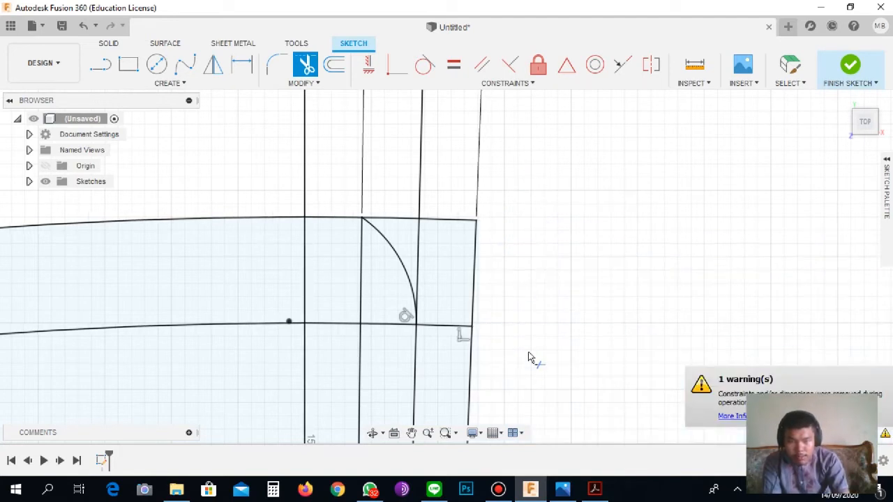
Trim the outer circle between the first and third slanted lines, and those lines' leftover segments outside the inner circle beside the arc.
{"action": "left_click", "coordinate": [442, 220]}
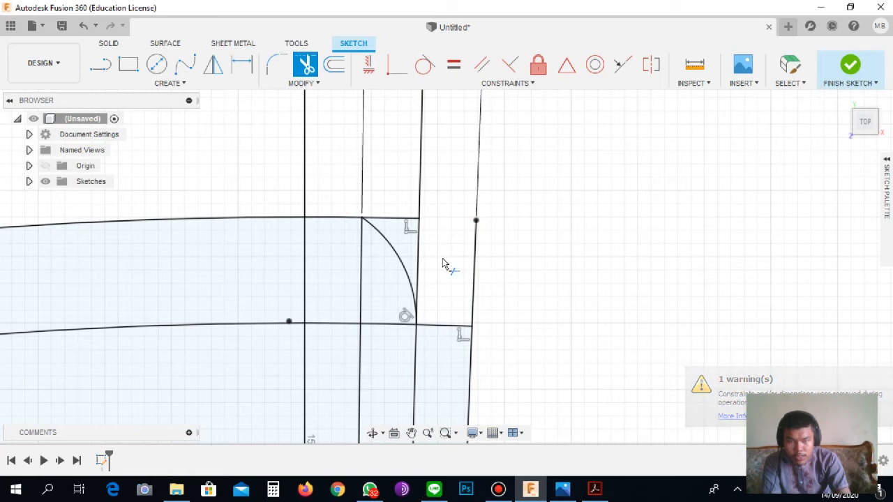
{"action": "left_click", "coordinate": [392, 220]}
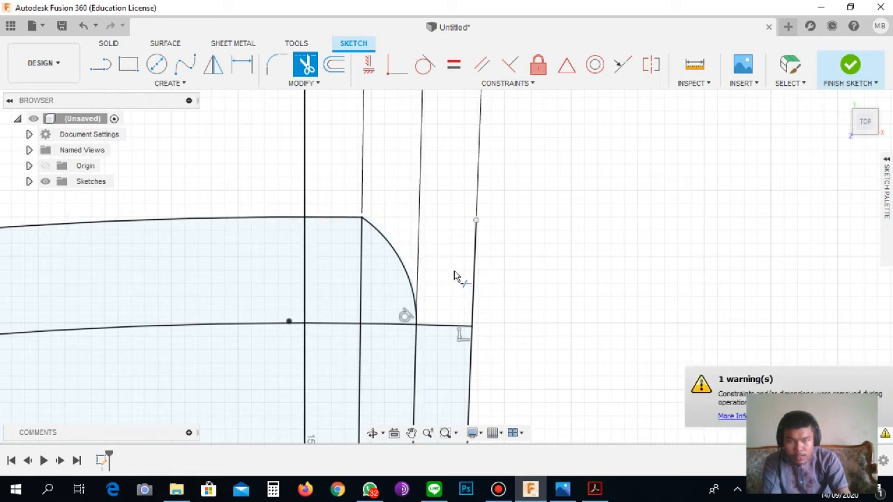
{"action": "left_click", "coordinate": [474, 282]}
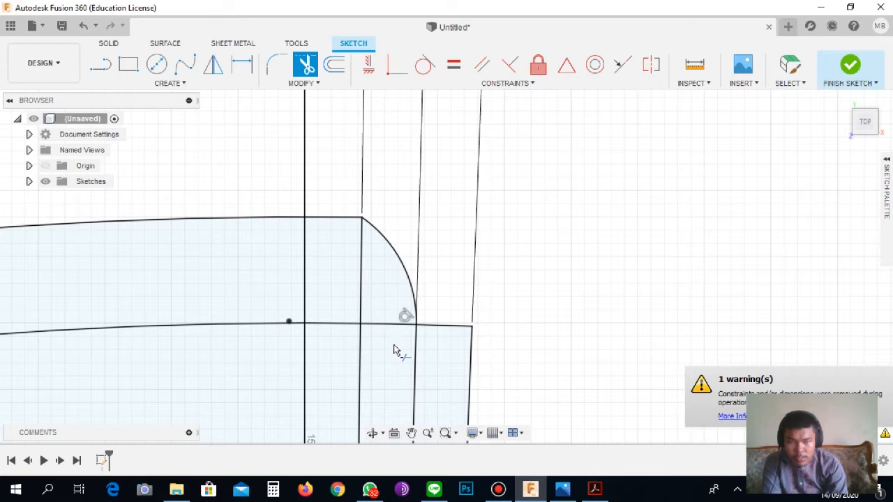
Trim away the first and second slanted lines and the inner circle segment between the vertical line and the arc's lower end.
{"action": "left_click", "coordinate": [415, 370]}
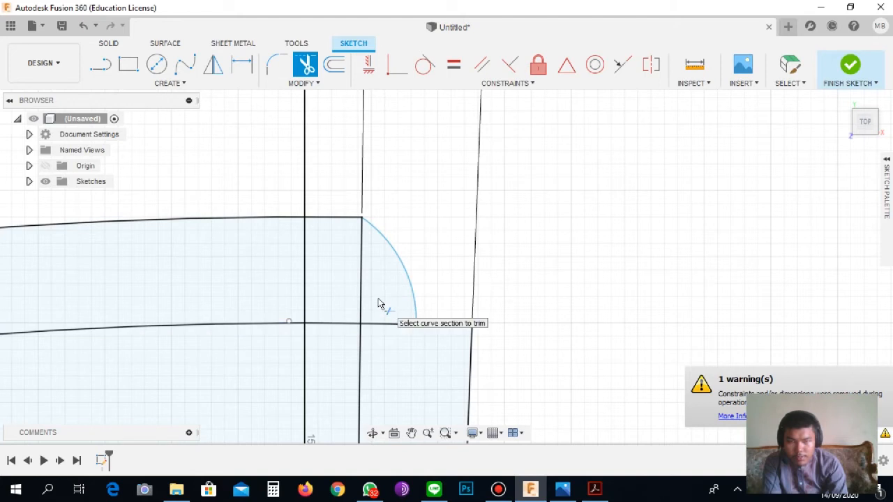
{"action": "left_click", "coordinate": [330, 325]}
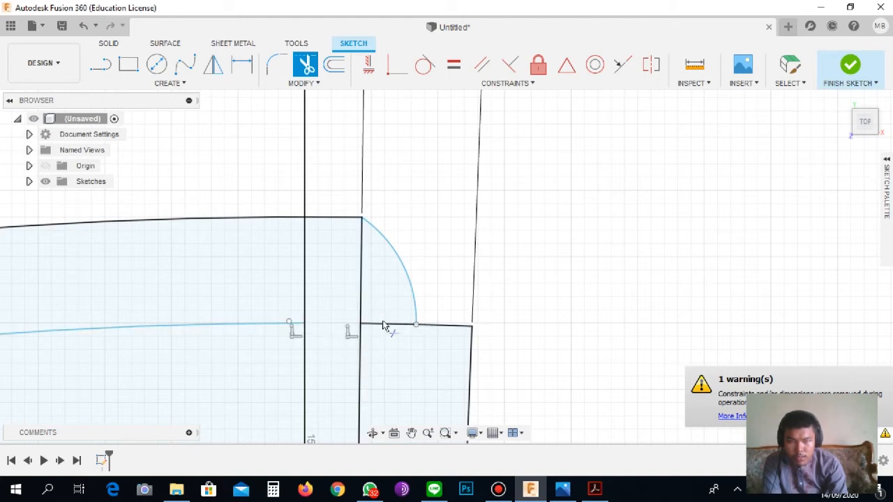
{"action": "key", "text": "ctrl+z"}
{"action": "left_click", "coordinate": [363, 288]}
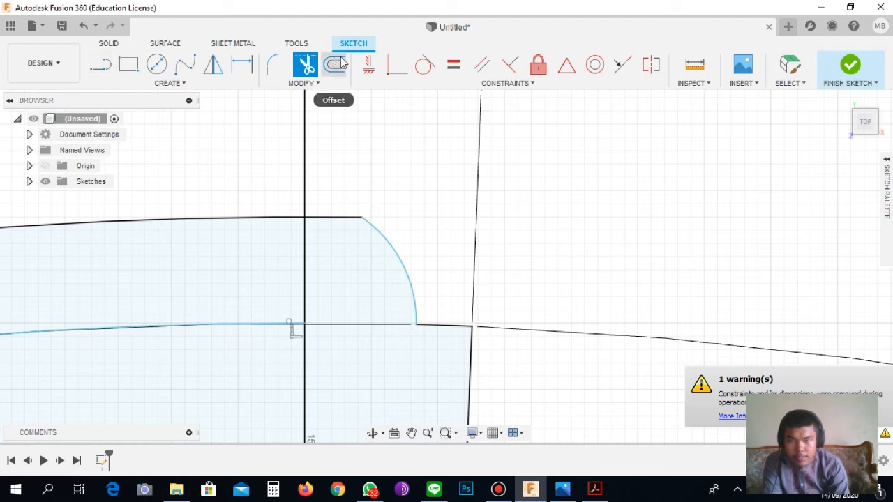
Fillet the corner between the arc's lower end and the inner circle segment with a 0.15 mm radius.
{"action": "left_click", "coordinate": [282, 65]}
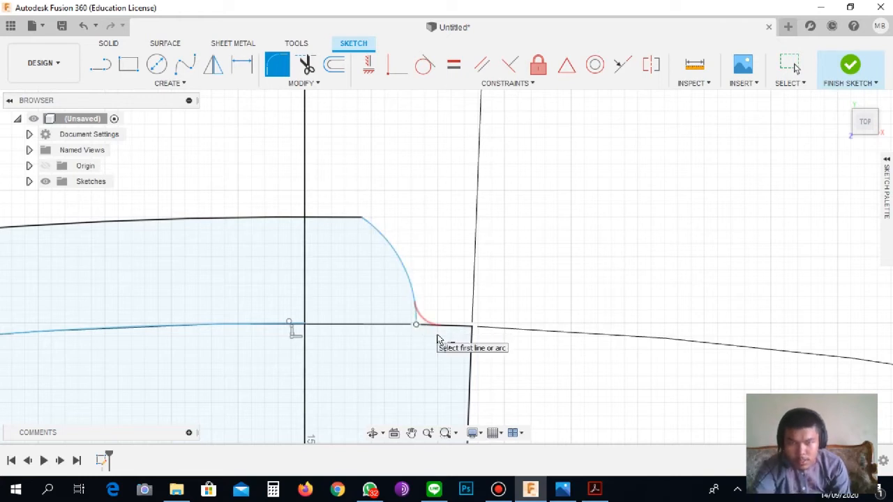
{"action": "left_click", "coordinate": [438, 339]}
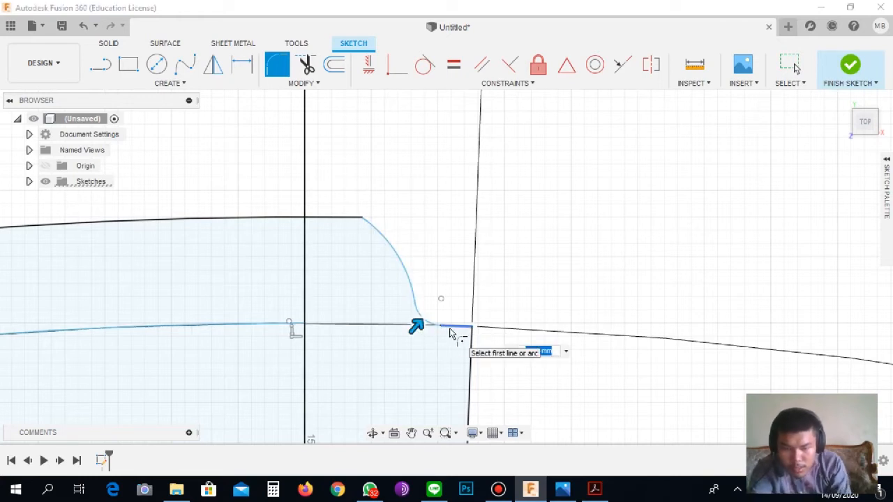
{"action": "type", "text": "1,5"}
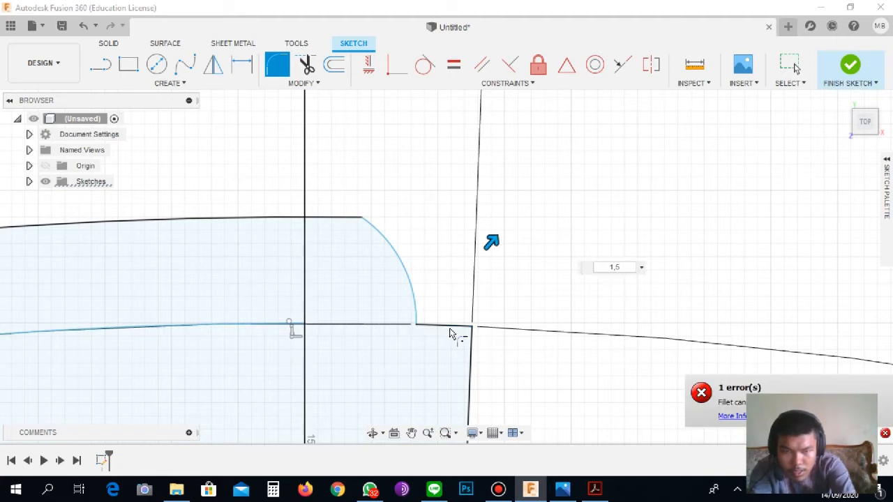
{"action": "key", "text": "BackSpace"}
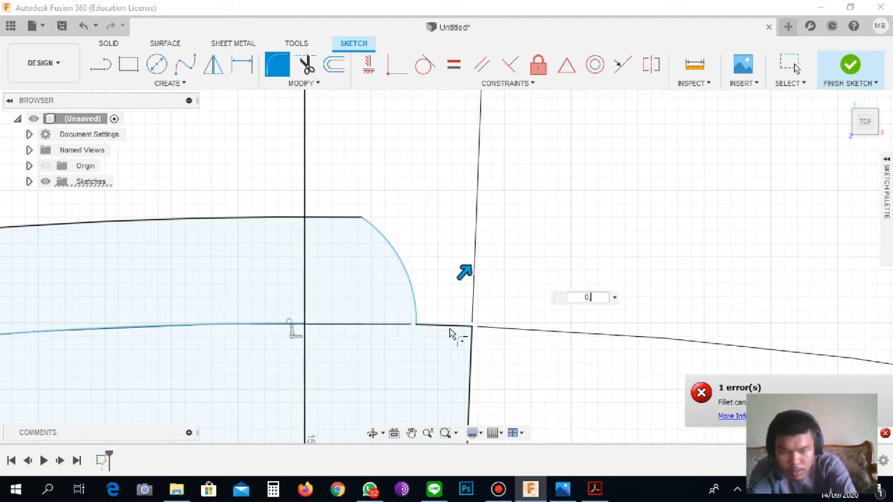
{"action": "key", "text": "Return"}
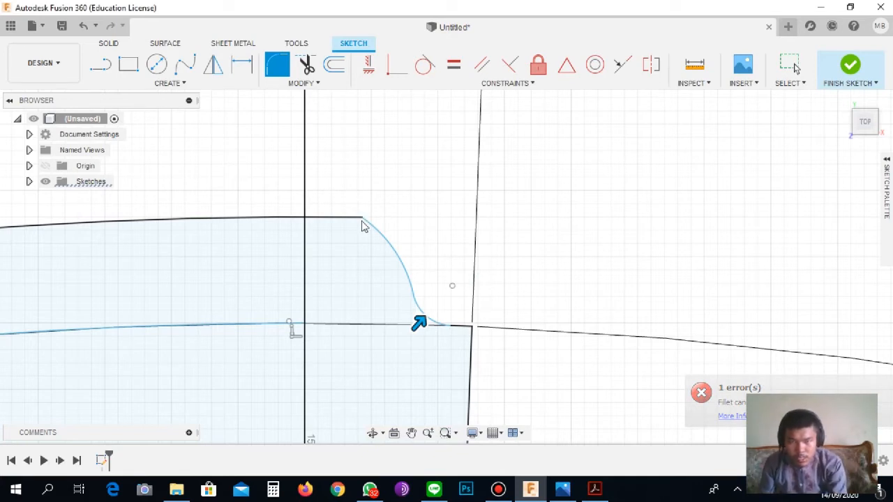
{"action": "key", "text": "Escape"}
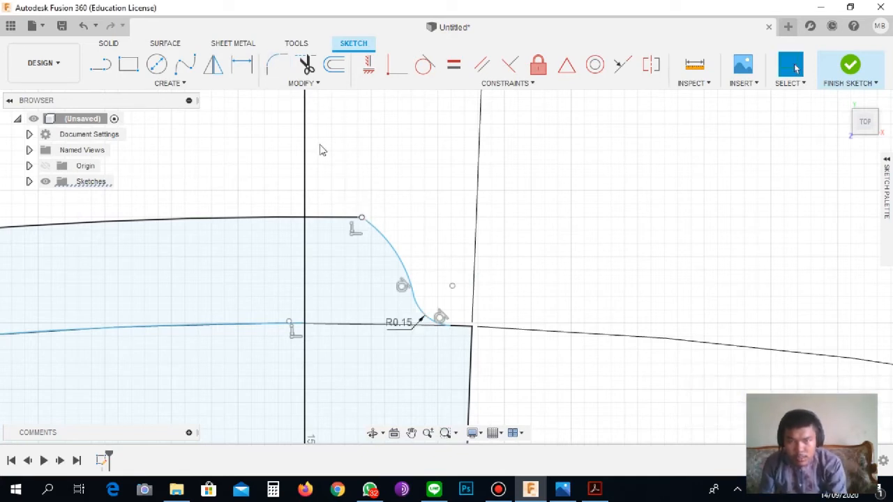
Fillet the corner between the outer circle and the arc's upper end with a 0.15 mm radius.
{"action": "left_click", "coordinate": [277, 65]}
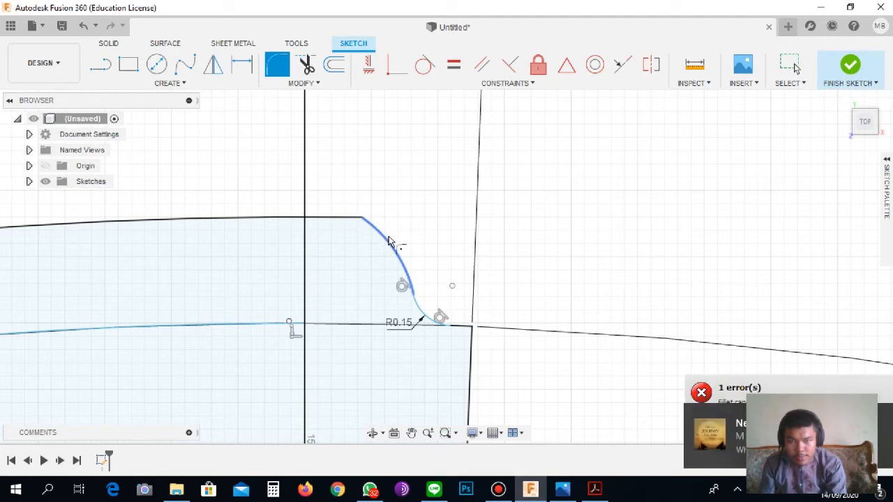
{"action": "left_click", "coordinate": [360, 219]}
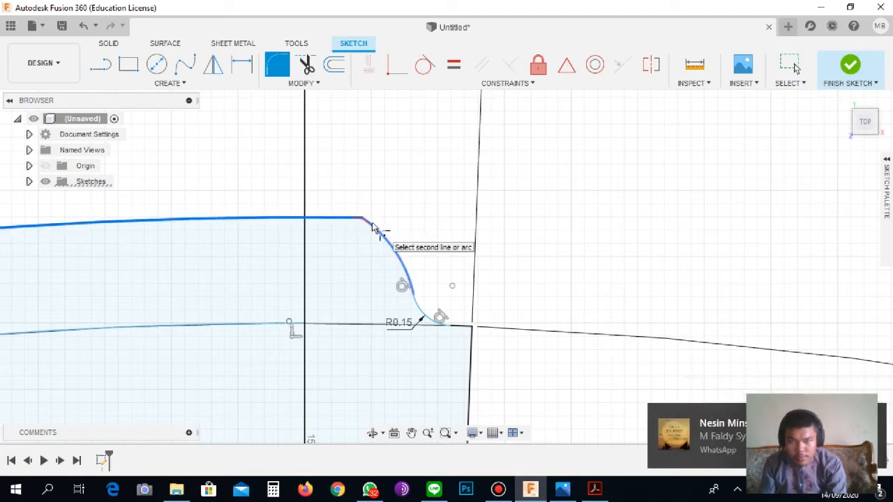
{"action": "left_click", "coordinate": [374, 227]}
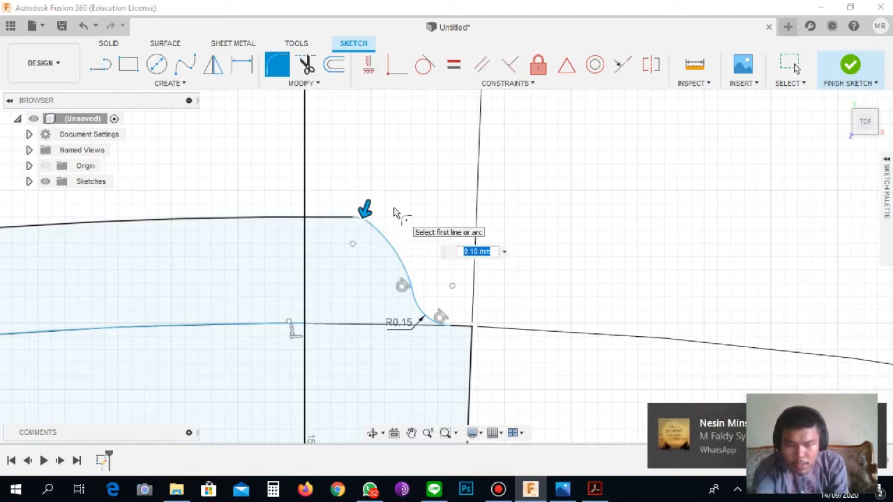
{"action": "type", "text": "0,15"}
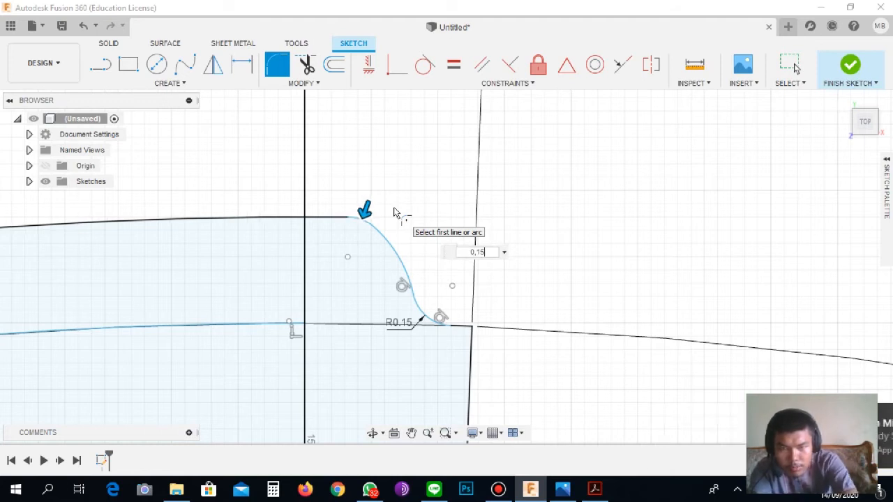
{"action": "key", "text": "Return"}
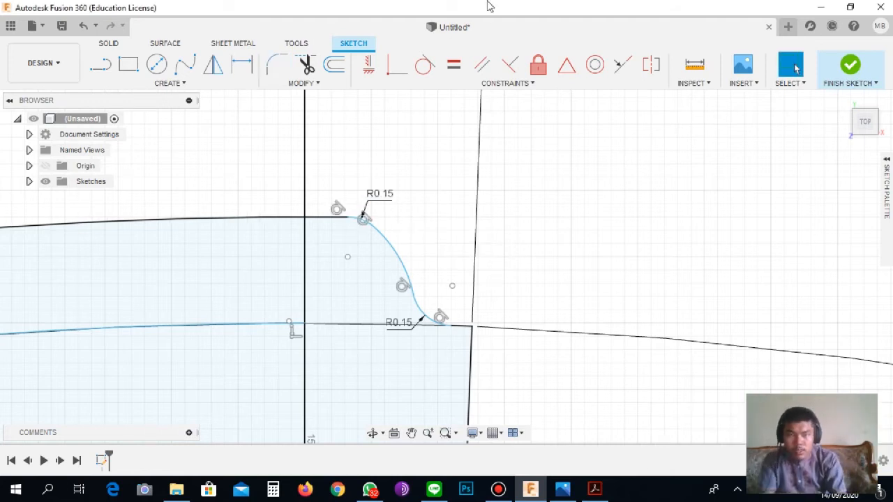
{"action": "mouse_move", "coordinate": [488, 6]}
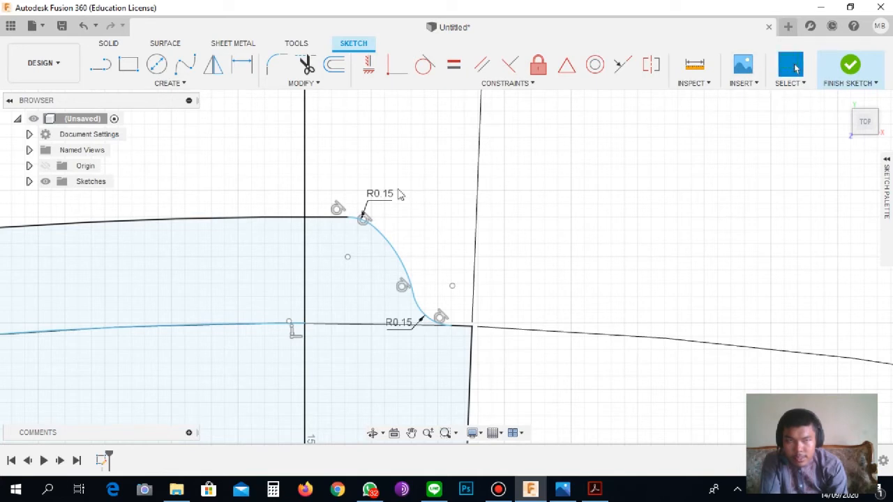
{"action": "left_click", "coordinate": [255, 221]}
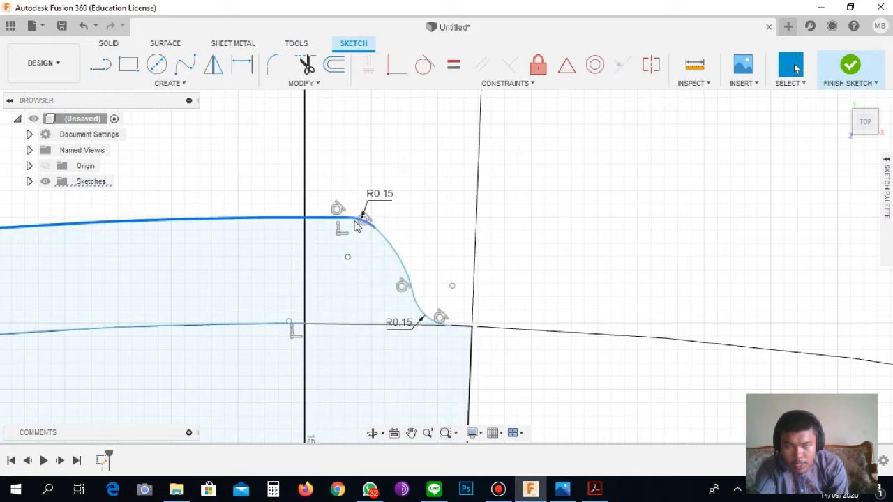
{"action": "left_click", "coordinate": [392, 248], "text": "shift"}
{"action": "left_click", "coordinate": [422, 320], "text": "shift"}
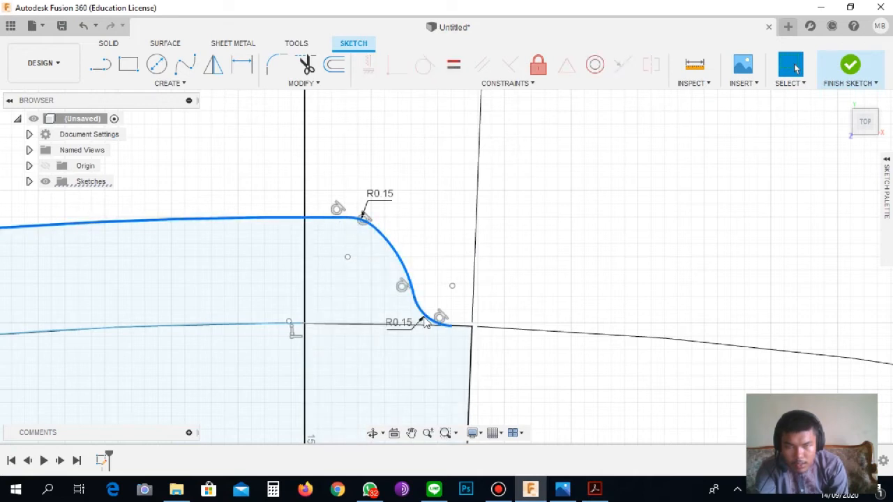
{"action": "left_click", "coordinate": [472, 352], "text": "shift"}
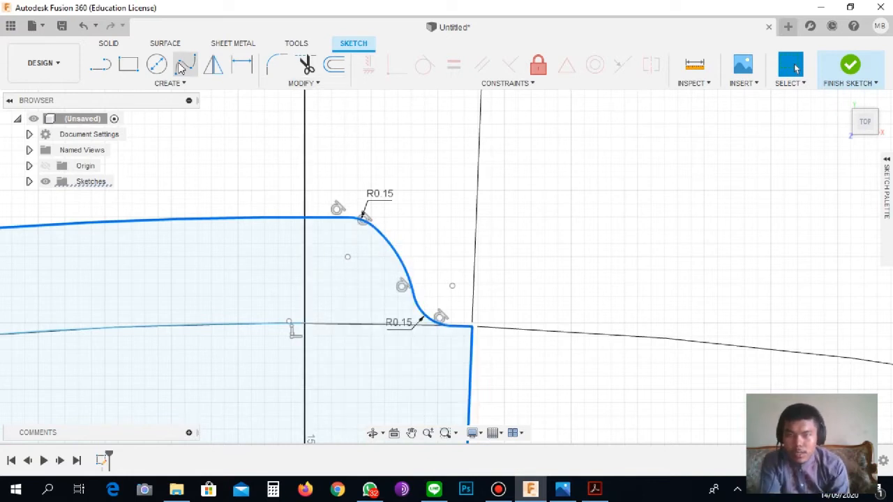
{"action": "left_click", "coordinate": [116, 47]}
{"action": "left_click", "coordinate": [178, 85]}
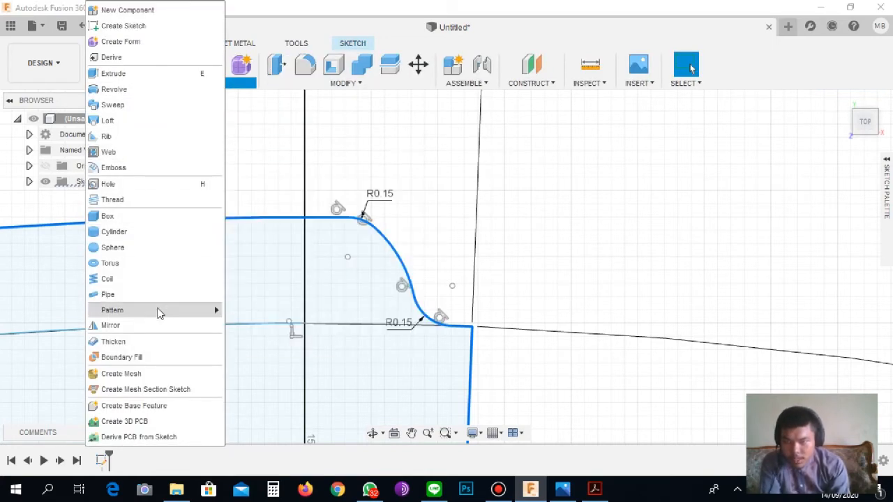
{"action": "left_click", "coordinate": [156, 325]}
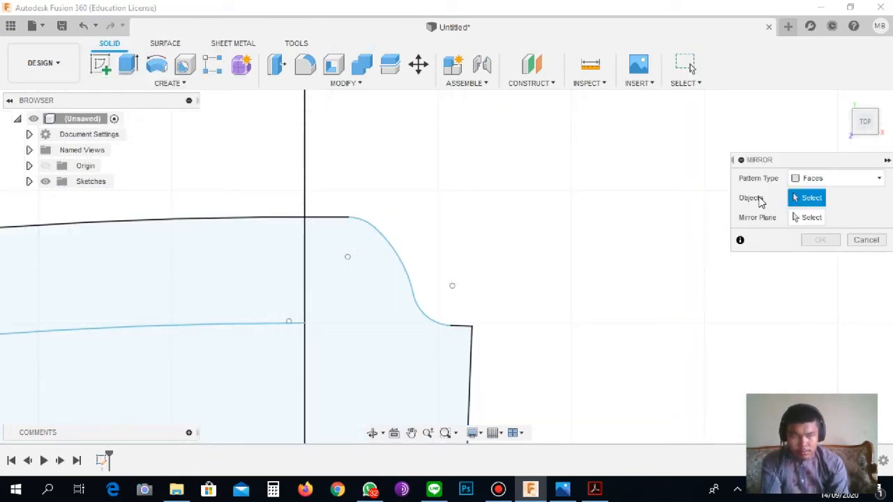
{"action": "left_click", "coordinate": [800, 219]}
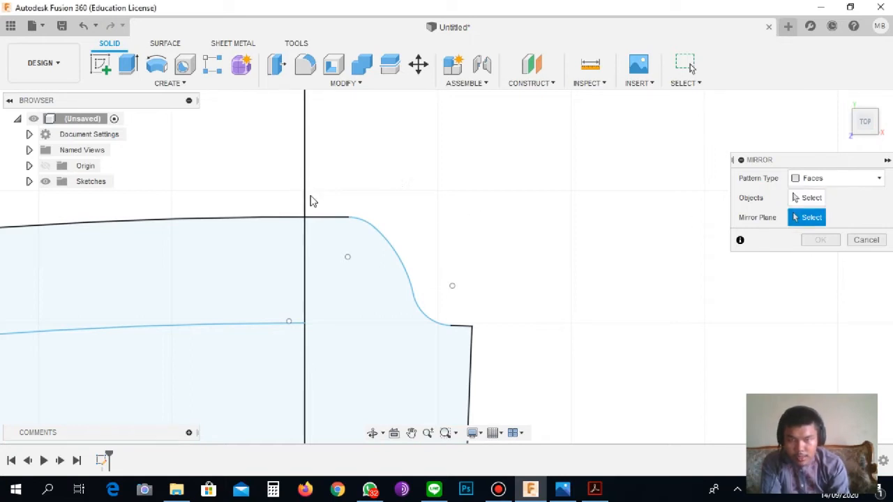
{"action": "left_click", "coordinate": [806, 199]}
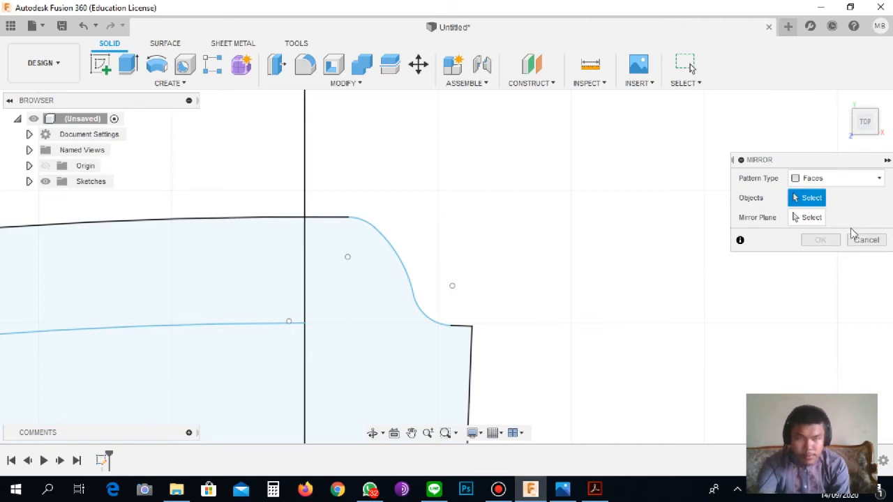
{"action": "left_click", "coordinate": [863, 239]}
{"action": "double_click", "coordinate": [304, 219]}
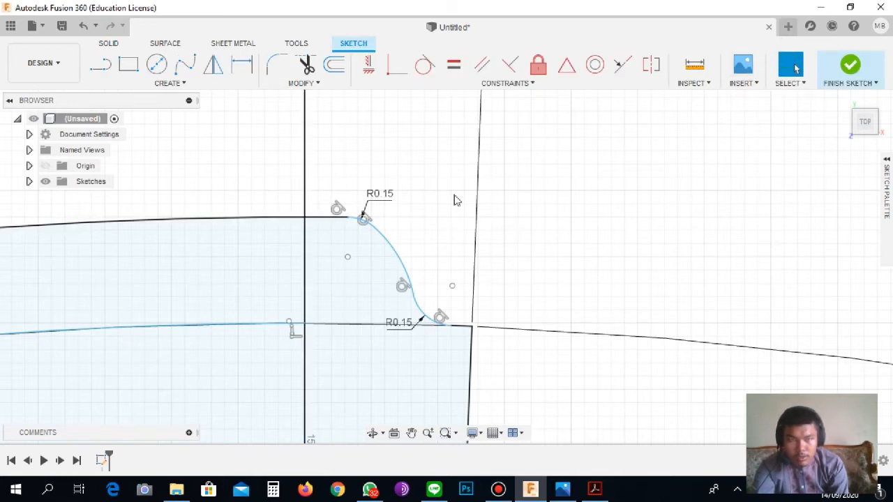
Mirror the outer circle arc, both fillets, flank arc, short inner circle segment and slanted line about the vertical line.
{"action": "left_click", "coordinate": [357, 219]}
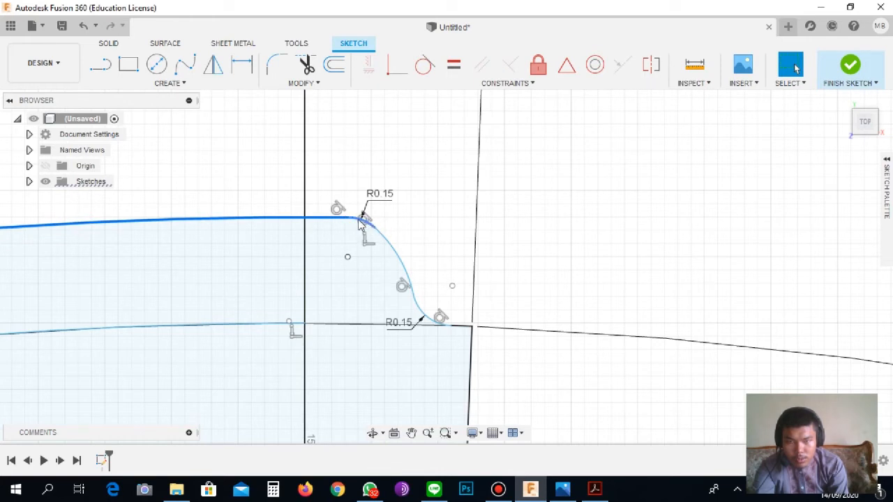
{"action": "left_click", "coordinate": [359, 220], "text": "ctrl"}
{"action": "left_click", "coordinate": [384, 240], "text": "ctrl"}
{"action": "left_click", "coordinate": [435, 321], "text": "ctrl"}
{"action": "left_click", "coordinate": [469, 341], "text": "ctrl"}
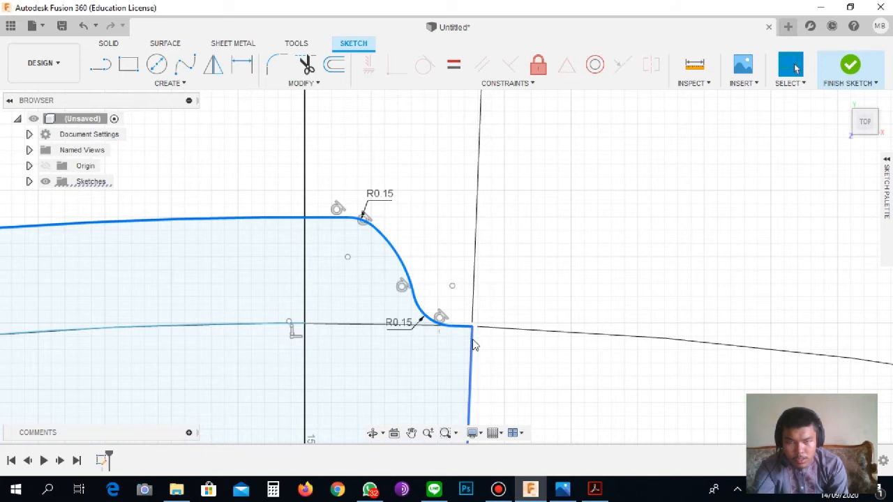
{"action": "left_click", "coordinate": [172, 85]}
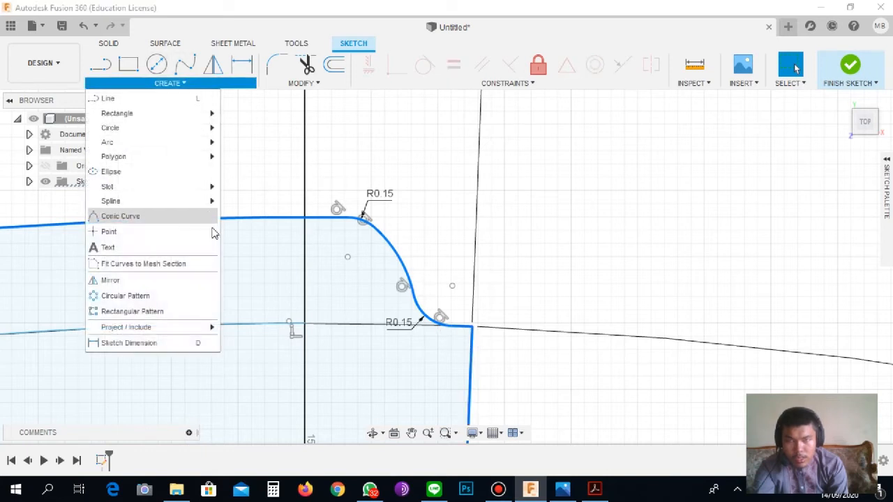
{"action": "left_click", "coordinate": [211, 279]}
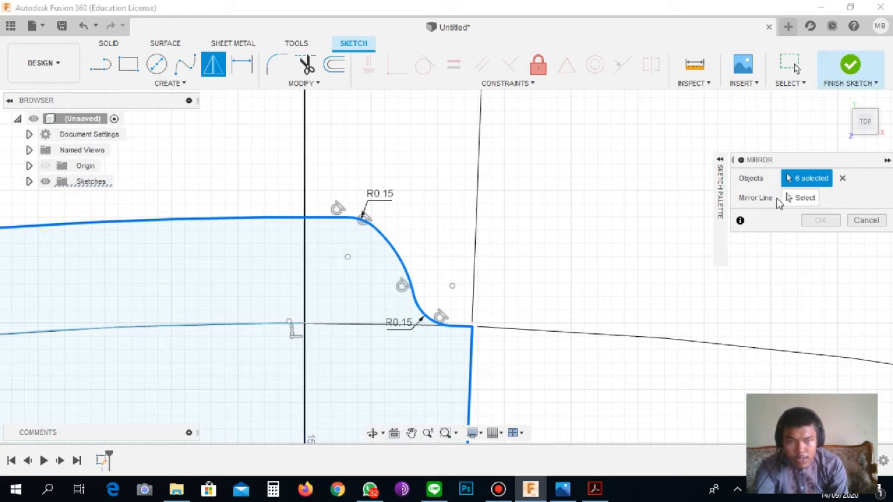
{"action": "left_click", "coordinate": [306, 173]}
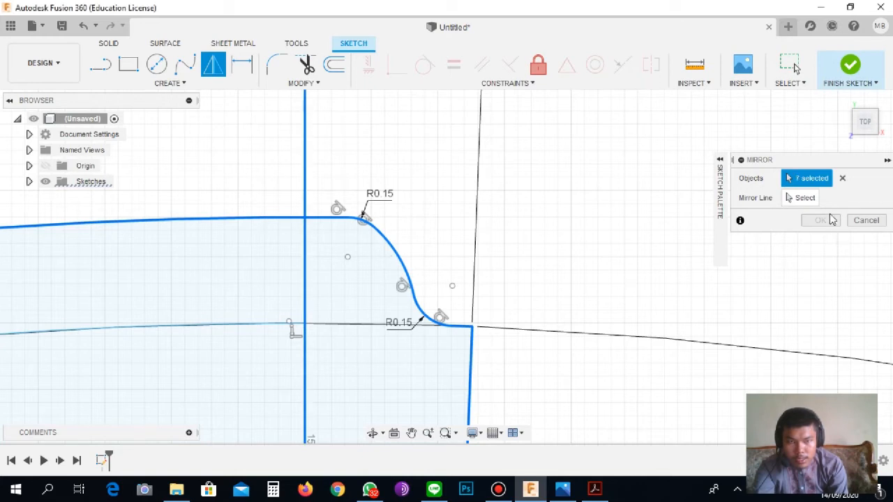
{"action": "left_click", "coordinate": [797, 199]}
{"action": "left_click", "coordinate": [795, 179]}
{"action": "left_click", "coordinate": [305, 174]}
{"action": "left_click", "coordinate": [795, 198]}
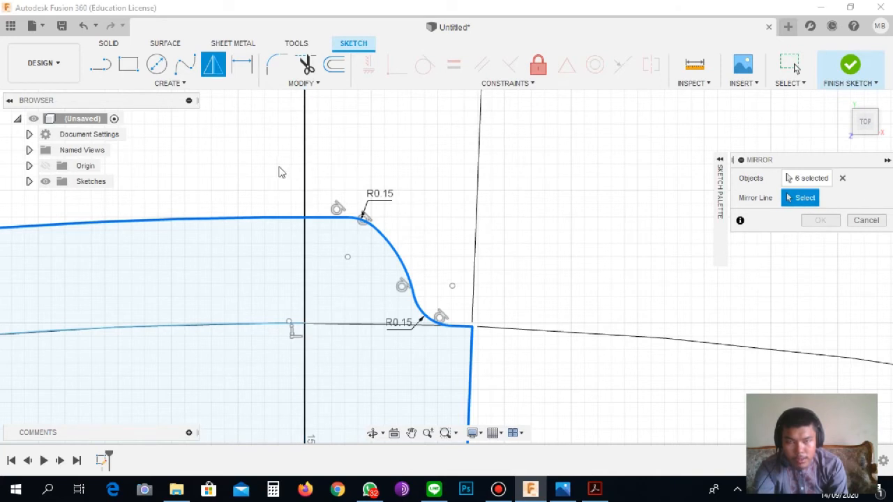
{"action": "left_click", "coordinate": [308, 169]}
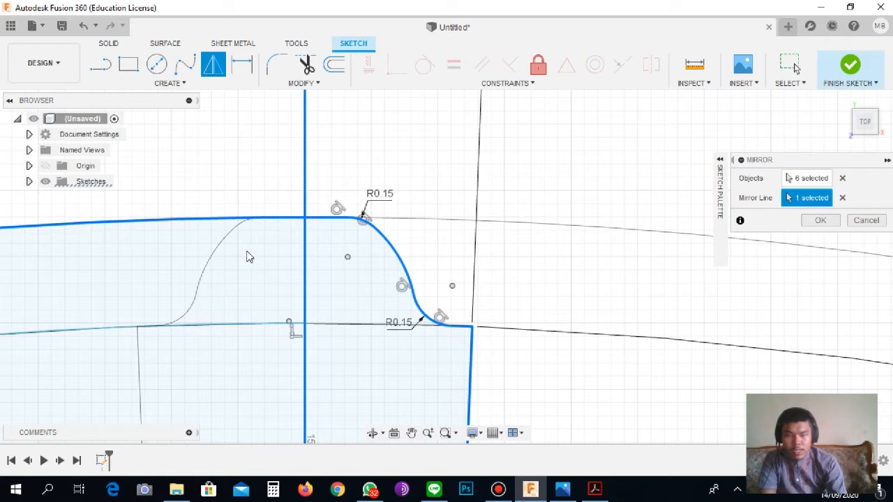
{"action": "left_click", "coordinate": [820, 222]}
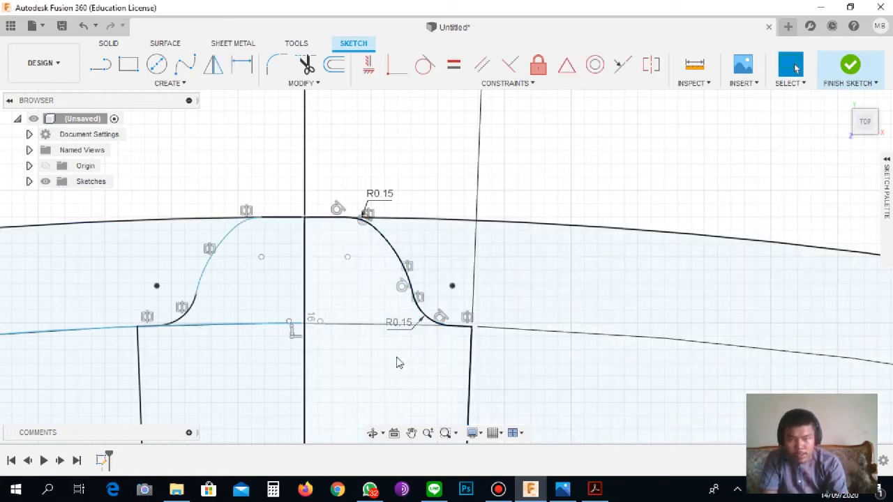
Examine the mirrored tooth profile up close and in relation to the full circles and radial lines.
{"action": "scroll", "coordinate": [338, 311], "scroll_direction": "down", "scroll_amount": 4}
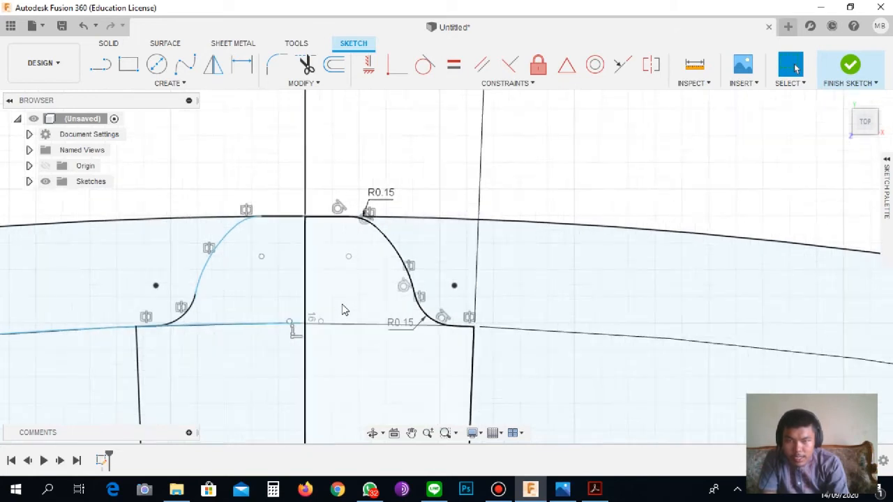
{"action": "scroll", "coordinate": [698, 334], "scroll_direction": "up", "scroll_amount": 2}
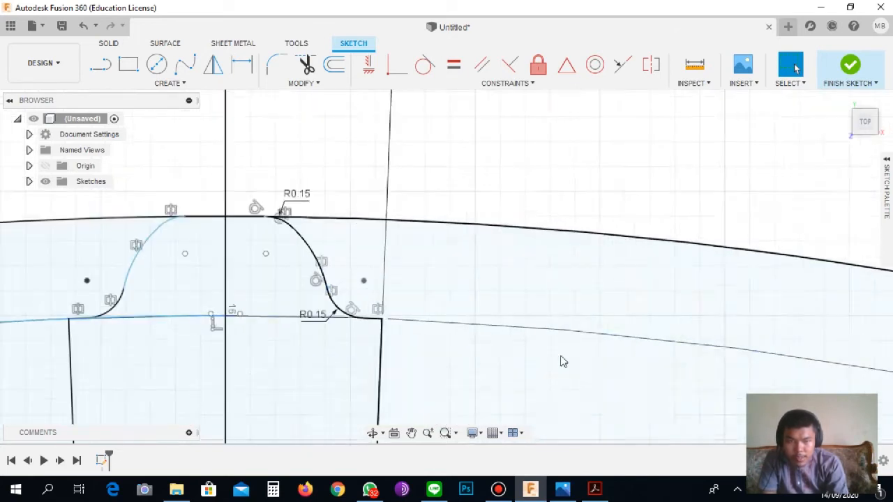
{"action": "scroll", "coordinate": [481, 359], "scroll_direction": "down", "scroll_amount": 2}
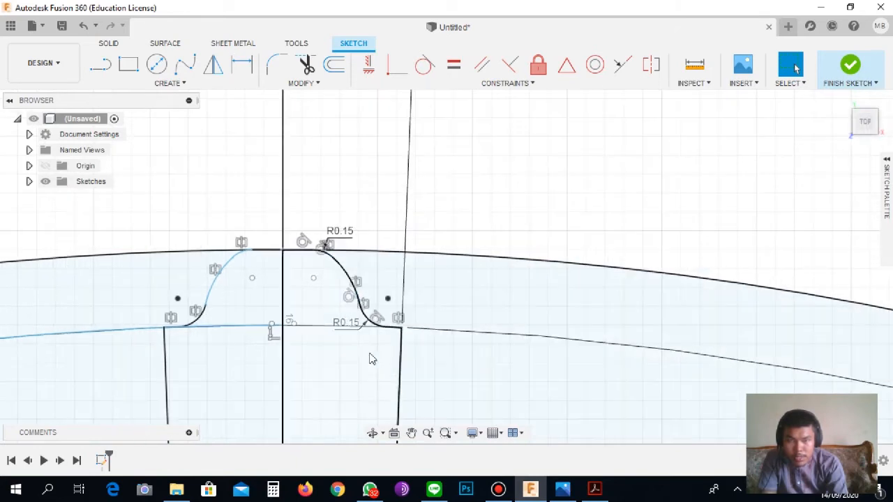
{"action": "scroll", "coordinate": [394, 330], "scroll_direction": "up", "scroll_amount": 2}
{"action": "scroll", "coordinate": [390, 363], "scroll_direction": "down", "scroll_amount": 4}
{"action": "scroll", "coordinate": [427, 175], "scroll_direction": "up", "scroll_amount": 3}
{"action": "scroll", "coordinate": [428, 174], "scroll_direction": "down", "scroll_amount": 5}
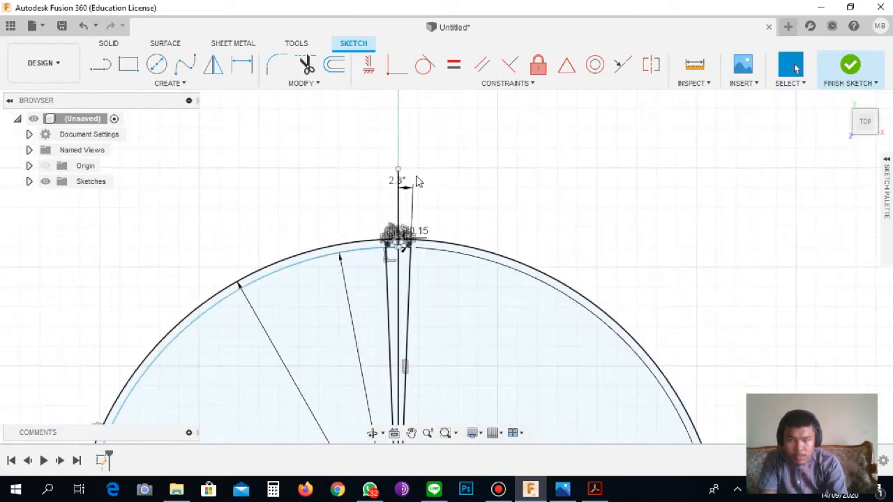
{"action": "scroll", "coordinate": [419, 183], "scroll_direction": "down", "scroll_amount": 1}
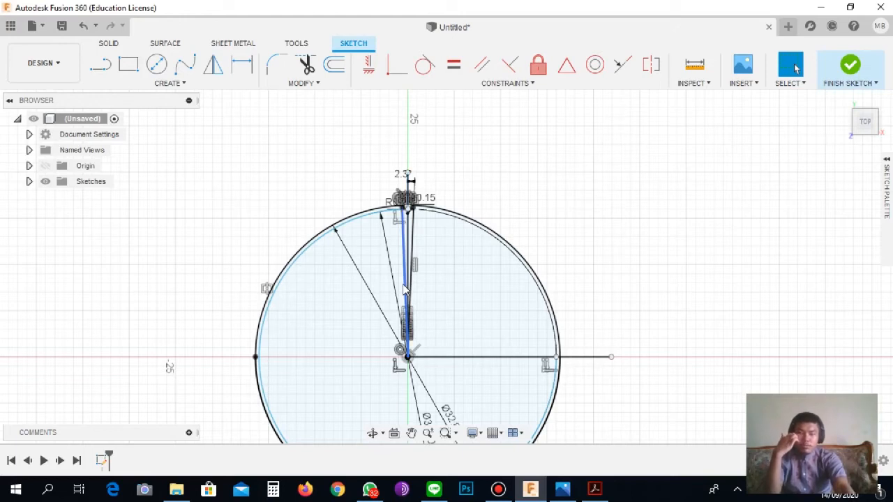
{"action": "scroll", "coordinate": [409, 271], "scroll_direction": "up", "scroll_amount": 1}
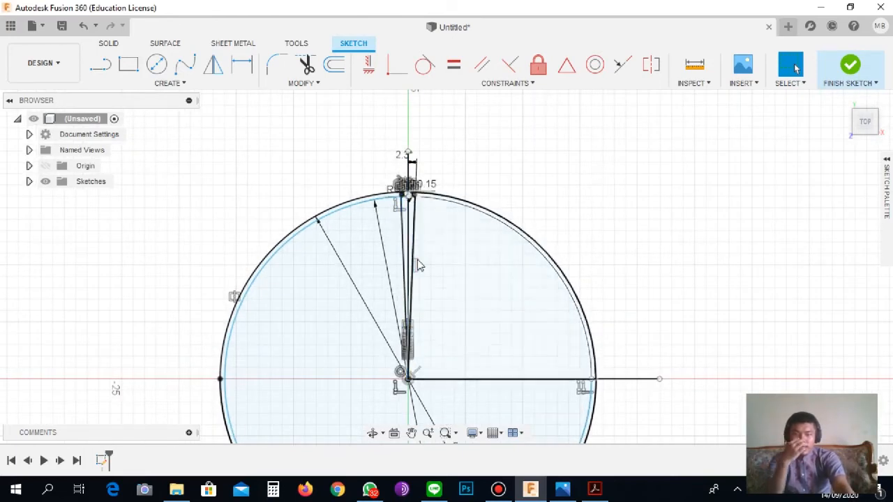
{"action": "scroll", "coordinate": [418, 265], "scroll_direction": "up", "scroll_amount": 1}
{"action": "scroll", "coordinate": [418, 265], "scroll_direction": "up", "scroll_amount": 3}
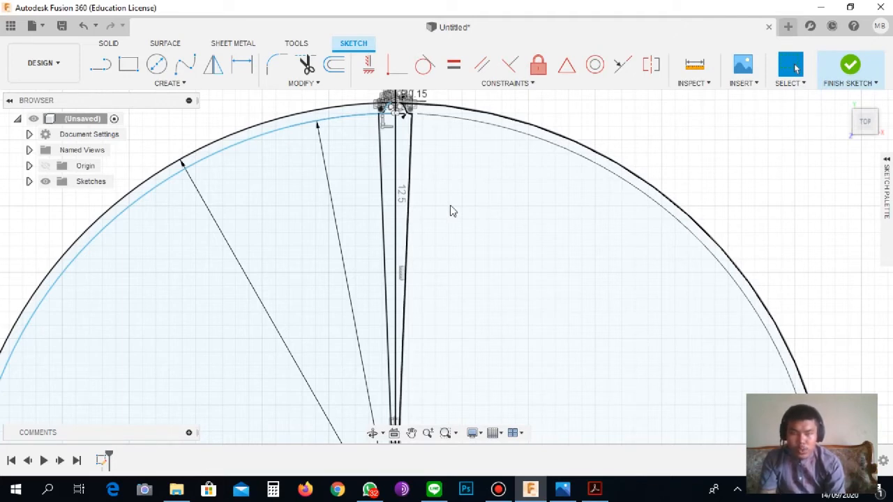
Examine the slanted radial lines that bound the tooth wedge between the circle centre and the tooth tip.
{"action": "left_click", "coordinate": [411, 151]}
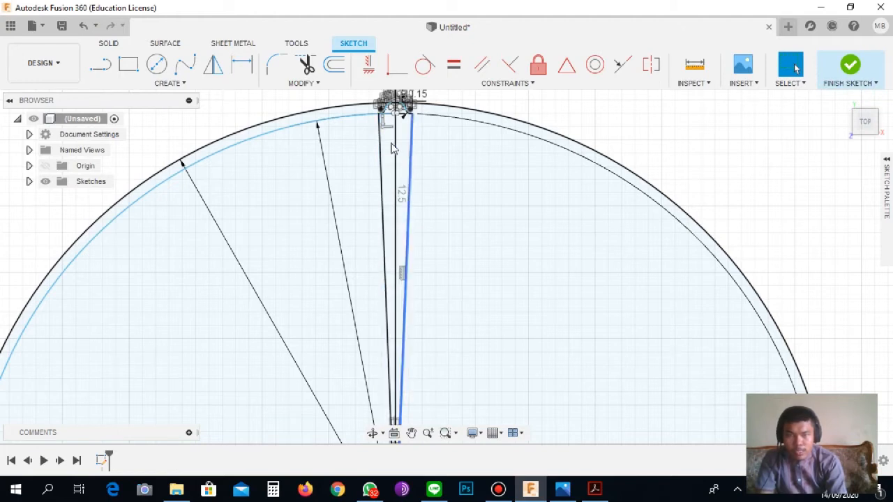
{"action": "scroll", "coordinate": [387, 146], "scroll_direction": "down", "scroll_amount": 1}
{"action": "scroll", "coordinate": [391, 135], "scroll_direction": "up", "scroll_amount": 2}
{"action": "scroll", "coordinate": [411, 167], "scroll_direction": "up", "scroll_amount": 3}
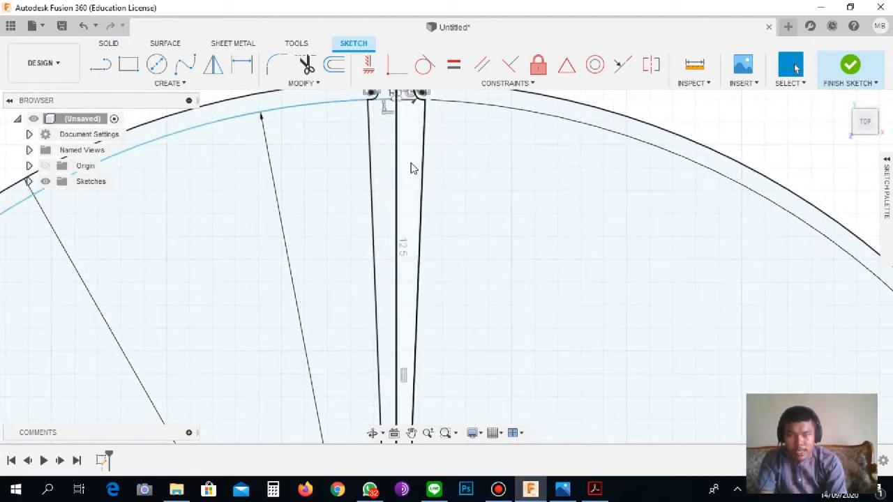
{"action": "scroll", "coordinate": [411, 168], "scroll_direction": "down", "scroll_amount": 3}
{"action": "scroll", "coordinate": [443, 108], "scroll_direction": "up", "scroll_amount": 4}
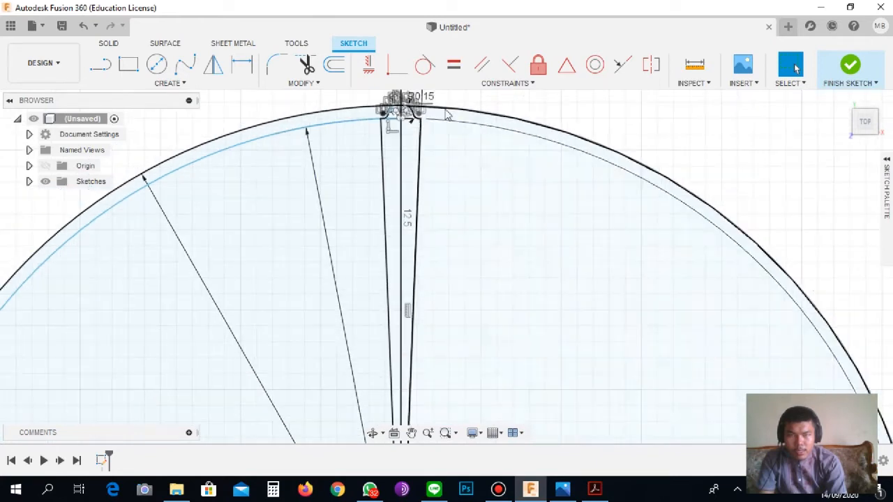
{"action": "scroll", "coordinate": [319, 124], "scroll_direction": "down", "scroll_amount": 1}
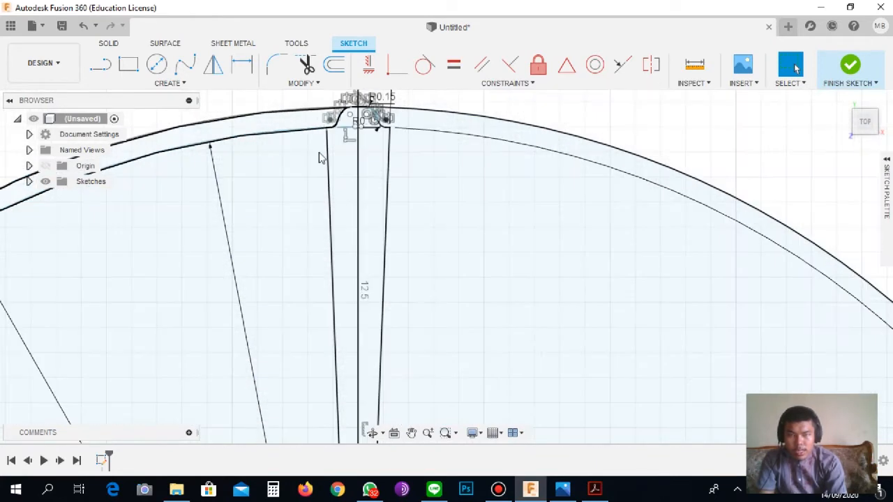
{"action": "scroll", "coordinate": [319, 157], "scroll_direction": "down", "scroll_amount": 2}
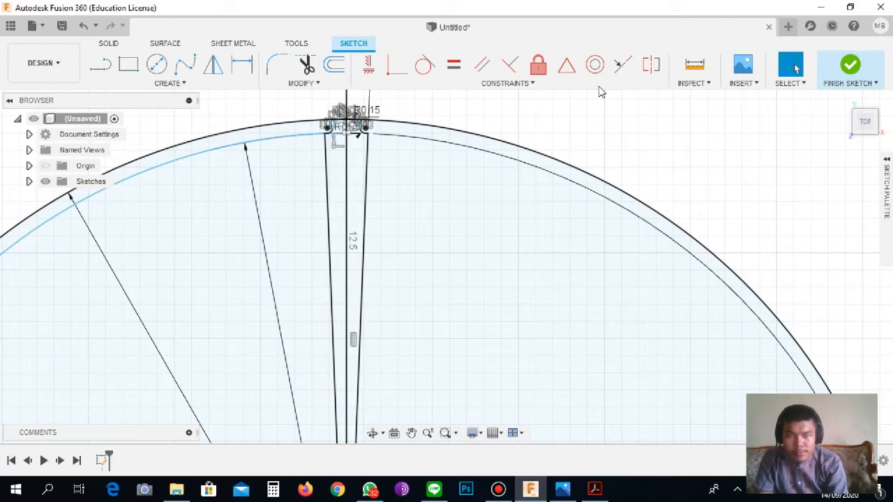
Finish the tooth sketch and show it in the home isometric view.
{"action": "left_click", "coordinate": [841, 83]}
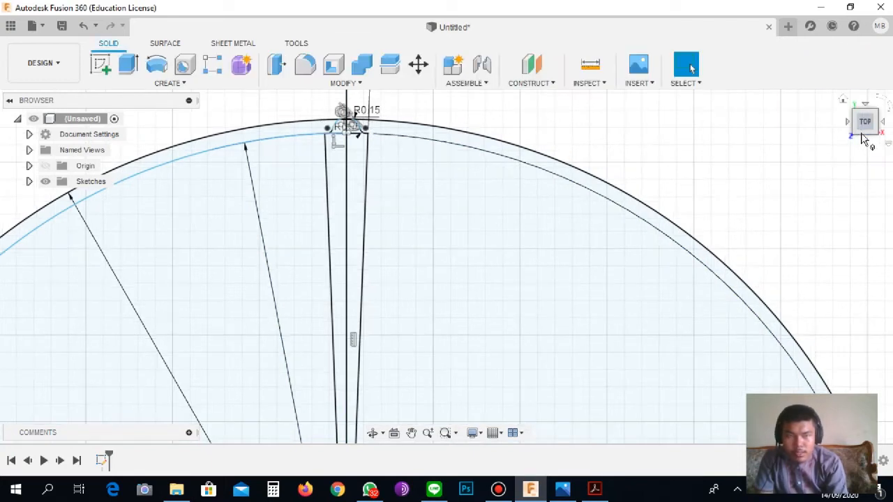
{"action": "left_click", "coordinate": [843, 100]}
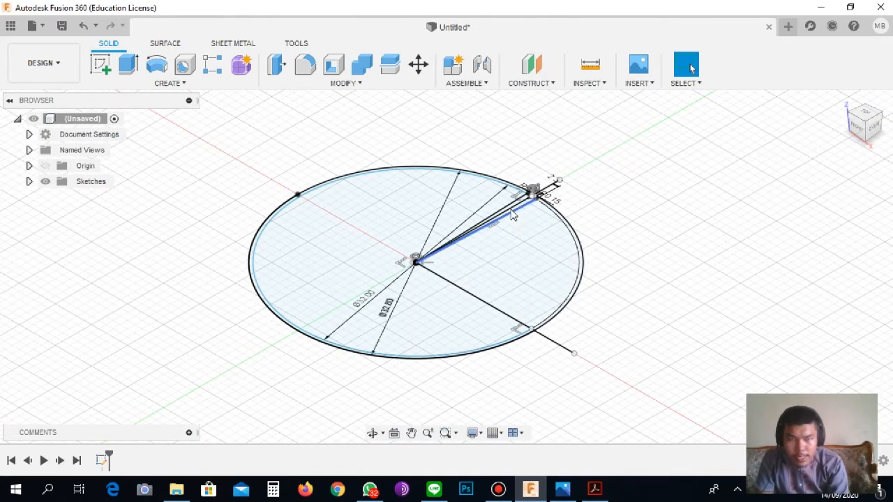
{"action": "scroll", "coordinate": [525, 220], "scroll_direction": "up", "scroll_amount": 1}
{"action": "scroll", "coordinate": [526, 221], "scroll_direction": "up", "scroll_amount": 5}
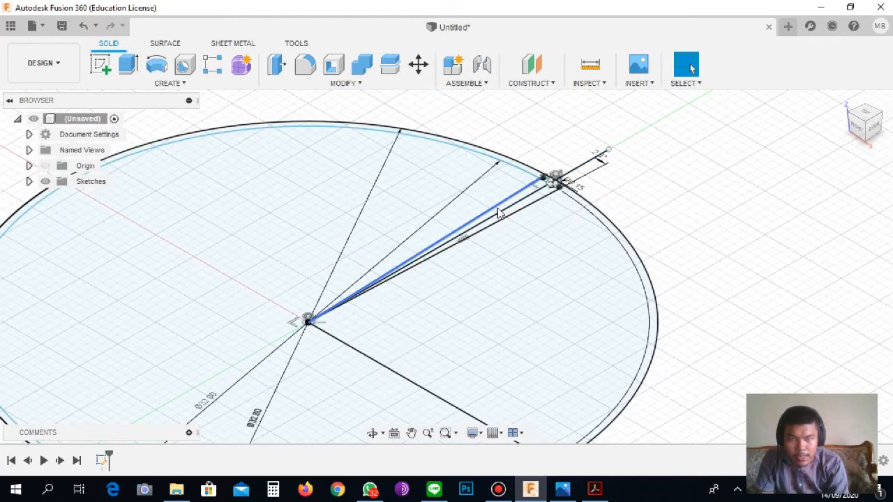
{"action": "scroll", "coordinate": [497, 219], "scroll_direction": "up", "scroll_amount": 2}
{"action": "scroll", "coordinate": [540, 189], "scroll_direction": "up", "scroll_amount": 1}
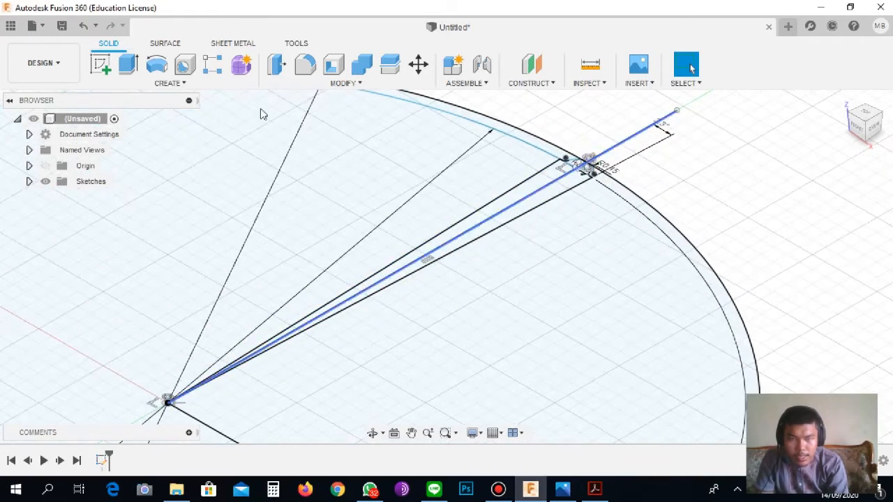
Extrude both halves of the radial wedge and the tooth tip together by 4 mm as a new body.
{"action": "left_click", "coordinate": [129, 66]}
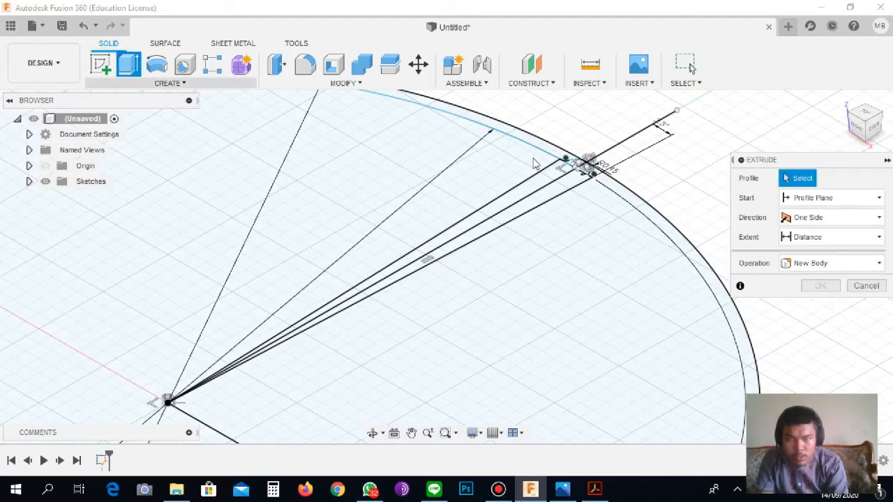
{"action": "left_click", "coordinate": [557, 191]}
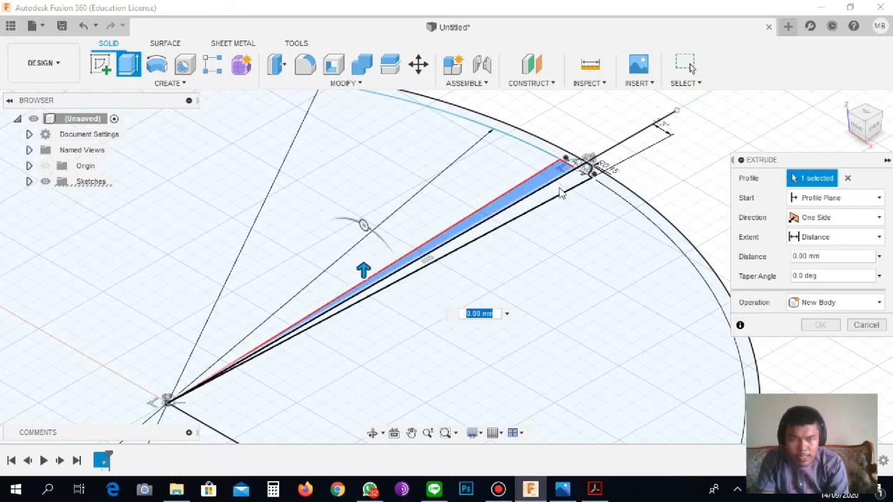
{"action": "left_click", "coordinate": [577, 169]}
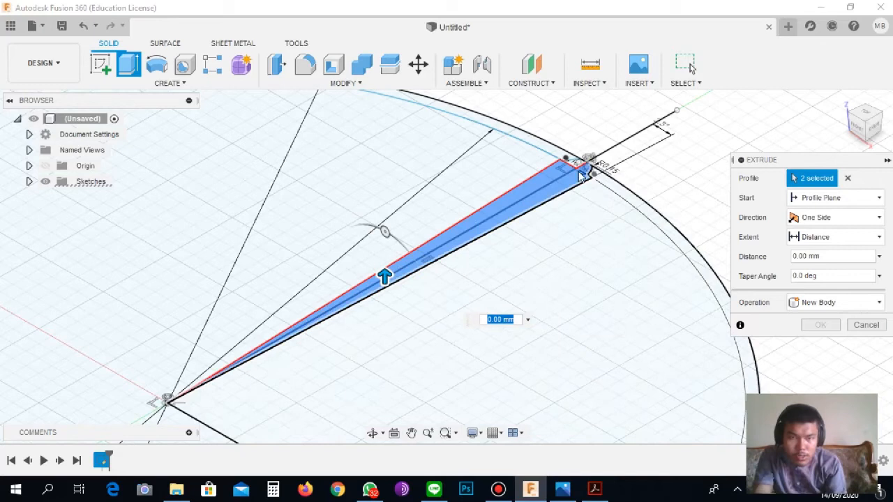
{"action": "left_click", "coordinate": [582, 196]}
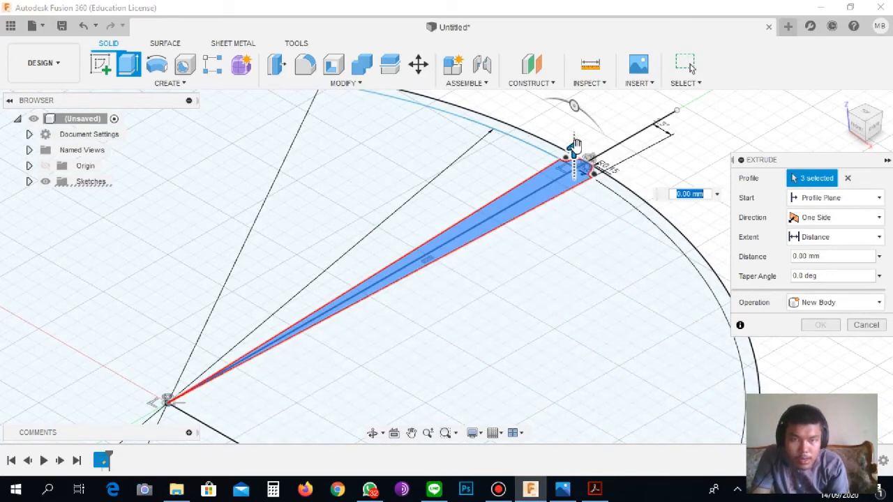
{"action": "scroll", "coordinate": [592, 177], "scroll_direction": "up", "scroll_amount": 5}
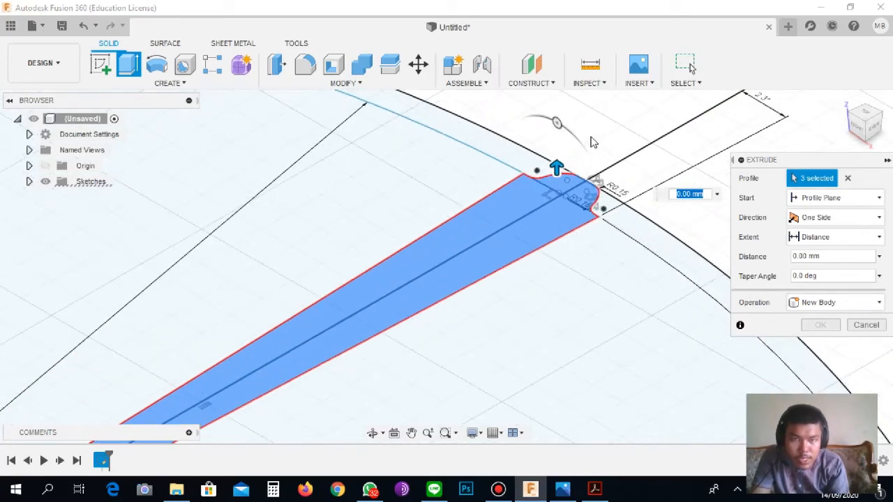
{"action": "scroll", "coordinate": [528, 253], "scroll_direction": "down", "scroll_amount": 8}
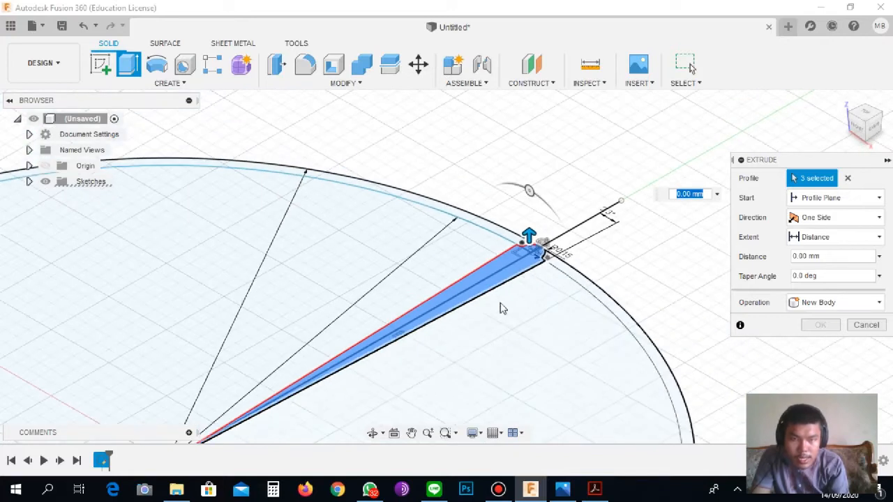
{"action": "scroll", "coordinate": [544, 172], "scroll_direction": "down", "scroll_amount": 3}
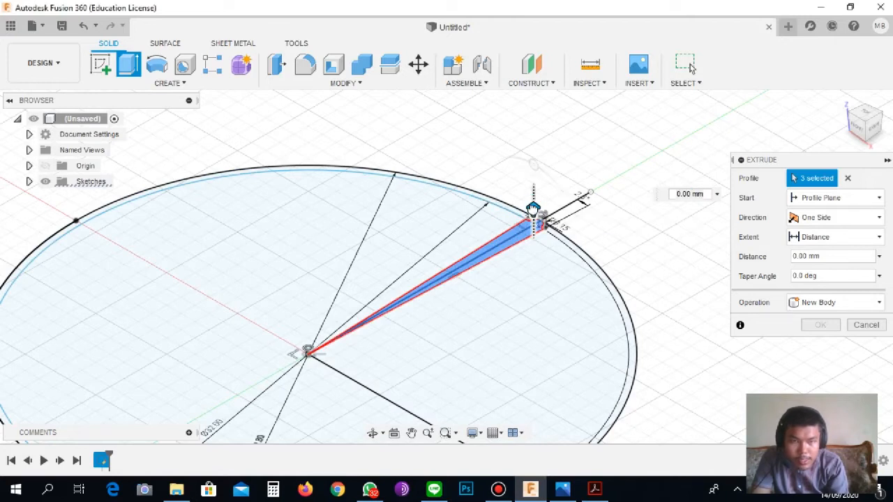
{"action": "left_click_drag", "start_coordinate": [532, 209], "coordinate": [532, 167]}
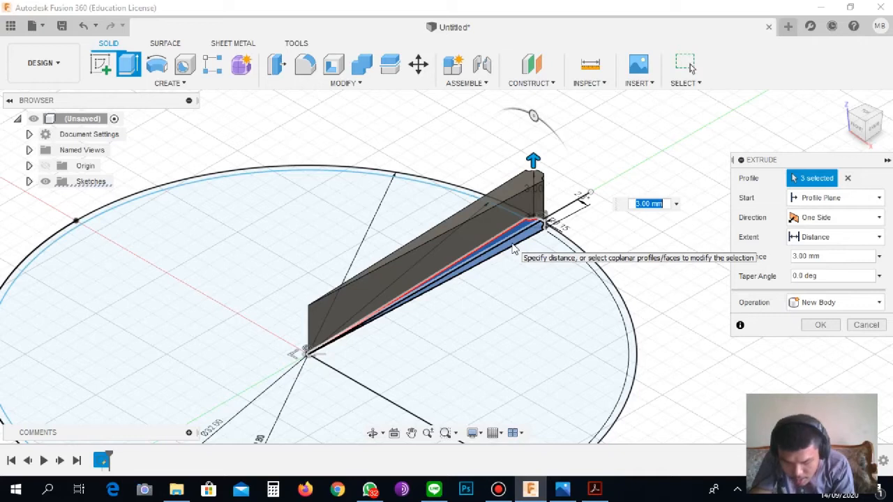
{"action": "type", "text": "4"}
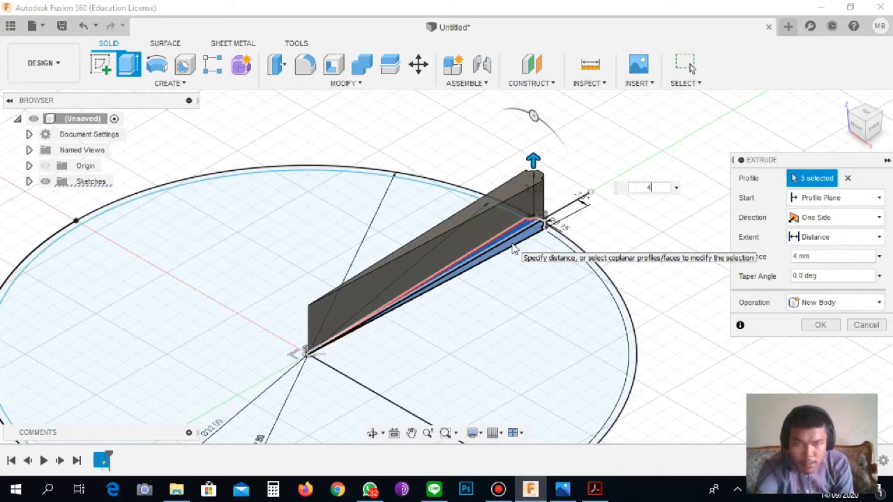
{"action": "key", "text": "Return"}
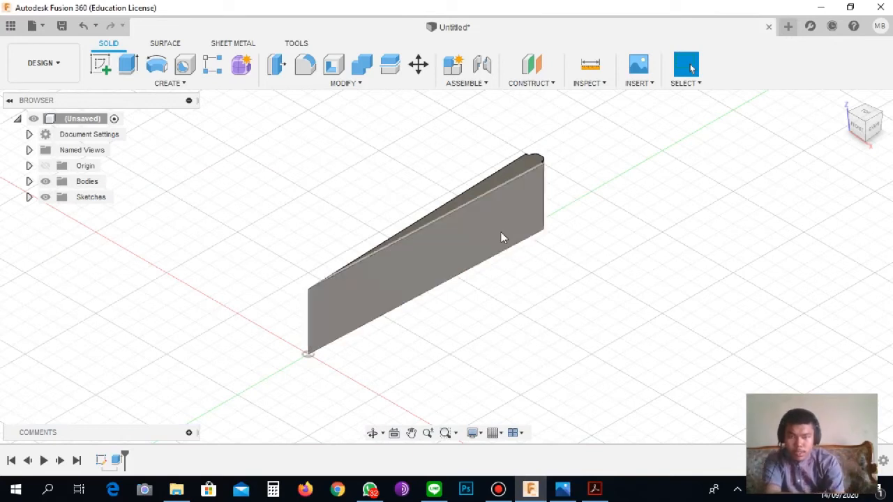
Start a circular pattern of type Bodies with the extruded tooth wedge as its object.
{"action": "left_click", "coordinate": [480, 230]}
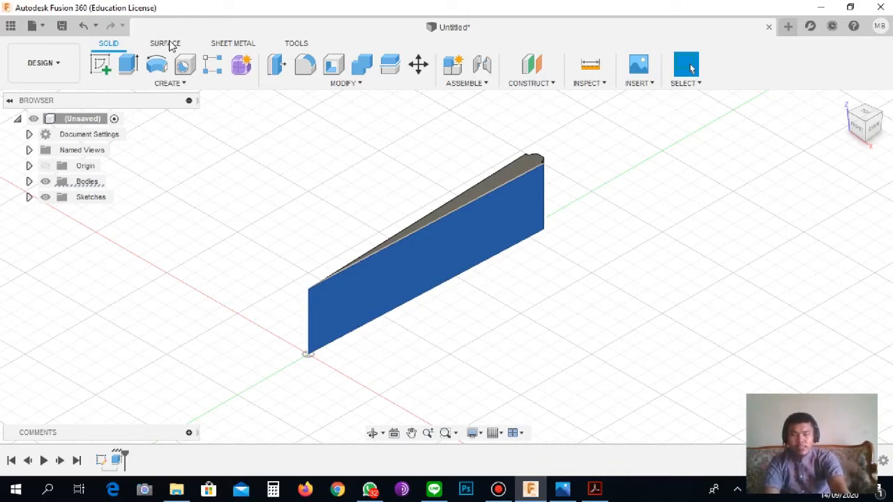
{"action": "left_click", "coordinate": [167, 46]}
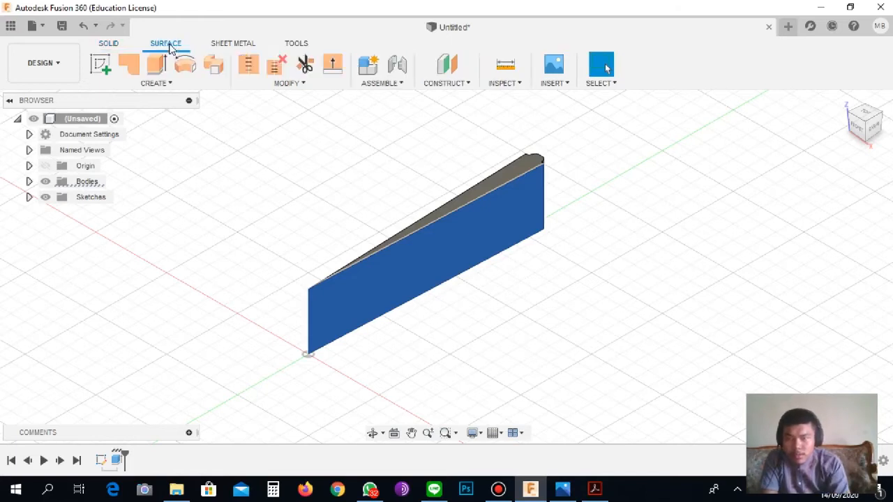
{"action": "left_click", "coordinate": [109, 45]}
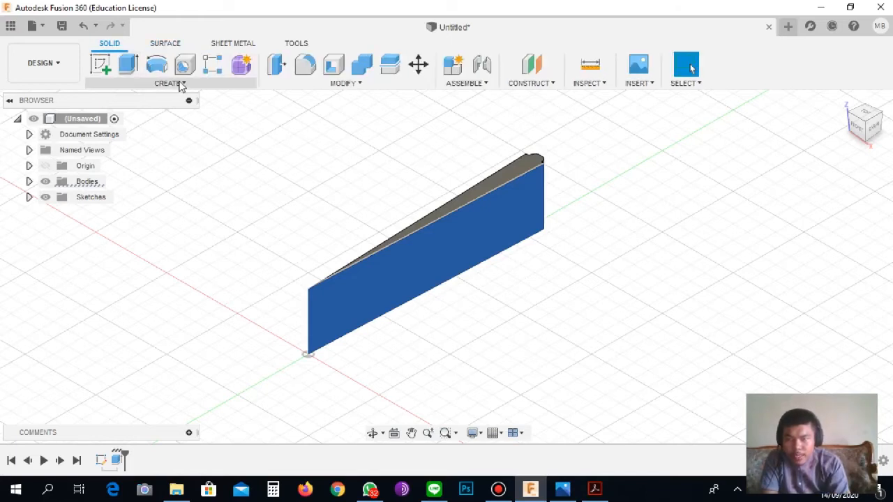
{"action": "left_click", "coordinate": [180, 84]}
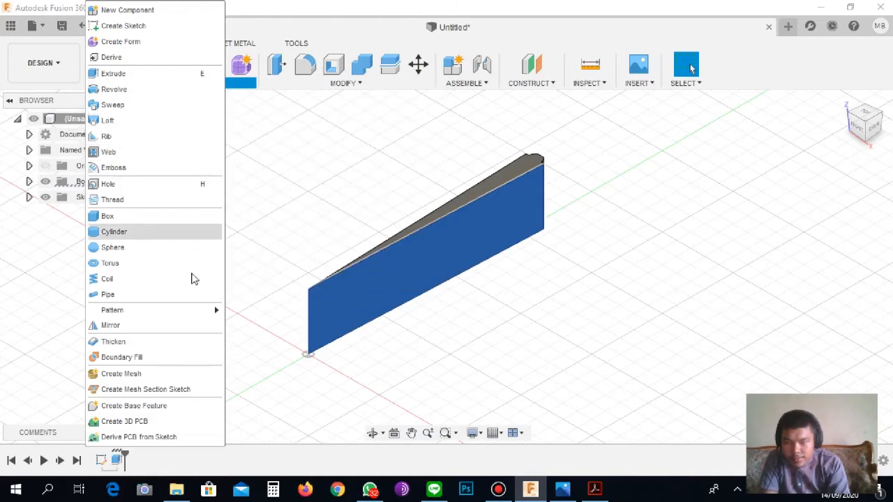
{"action": "mouse_move", "coordinate": [208, 312]}
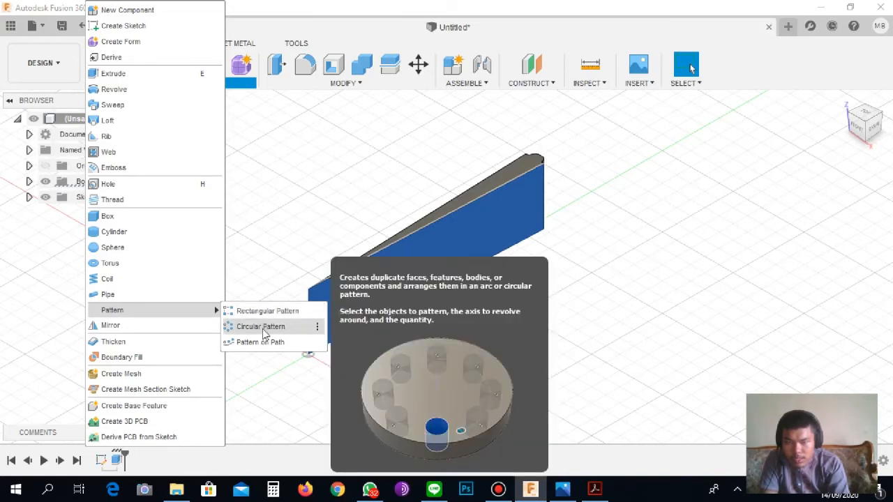
{"action": "left_click", "coordinate": [261, 326]}
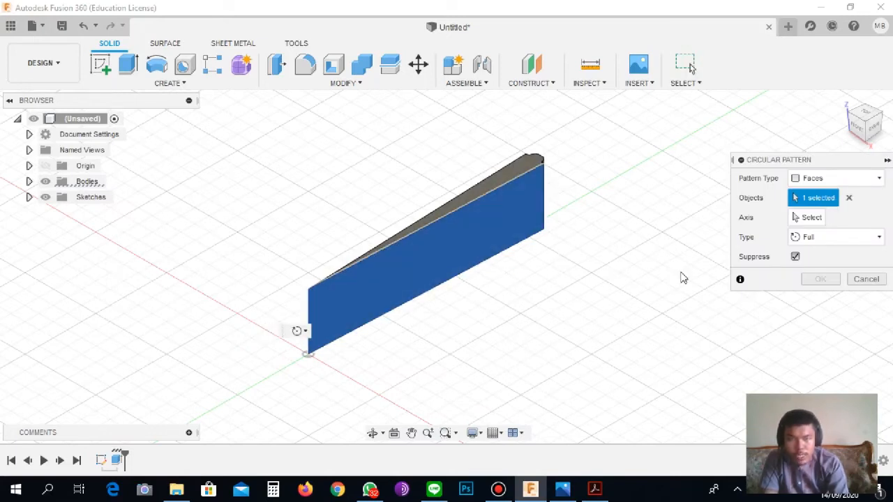
{"action": "left_click", "coordinate": [878, 179]}
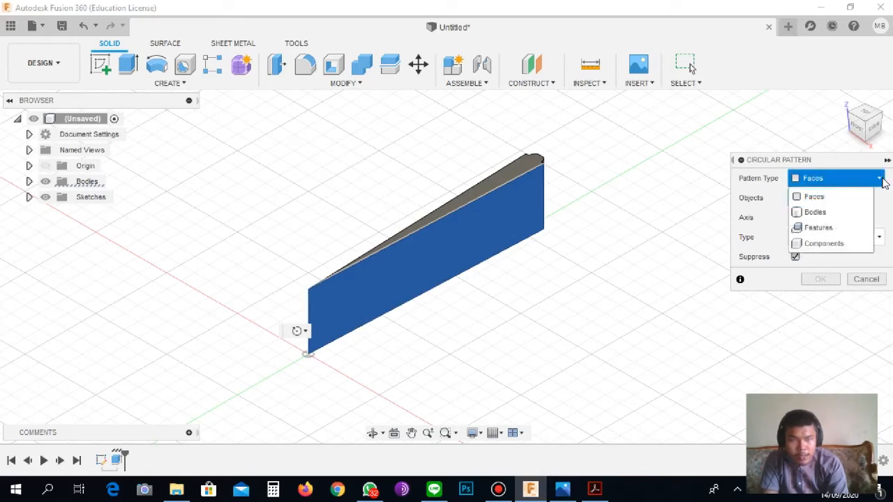
{"action": "left_click", "coordinate": [840, 210]}
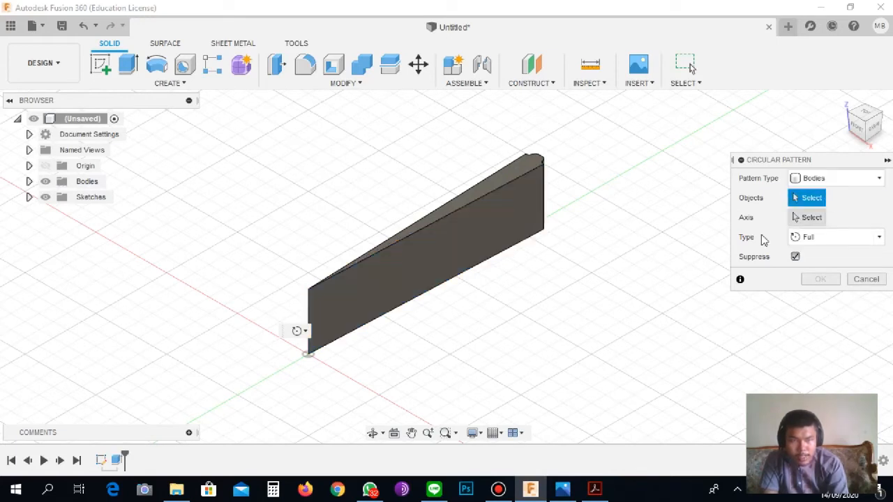
{"action": "left_click", "coordinate": [500, 211]}
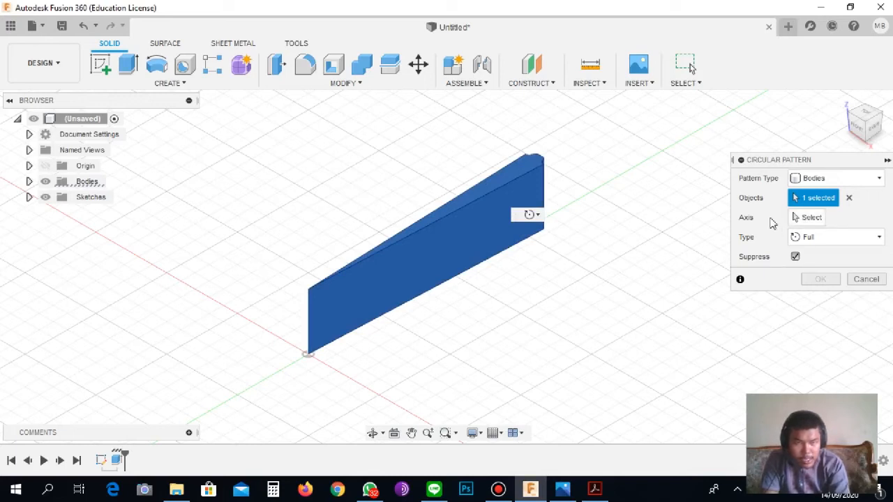
Complete the full circular pattern about the vertical axis through the wedge's inner point with a quantity of 80.
{"action": "left_click", "coordinate": [807, 219]}
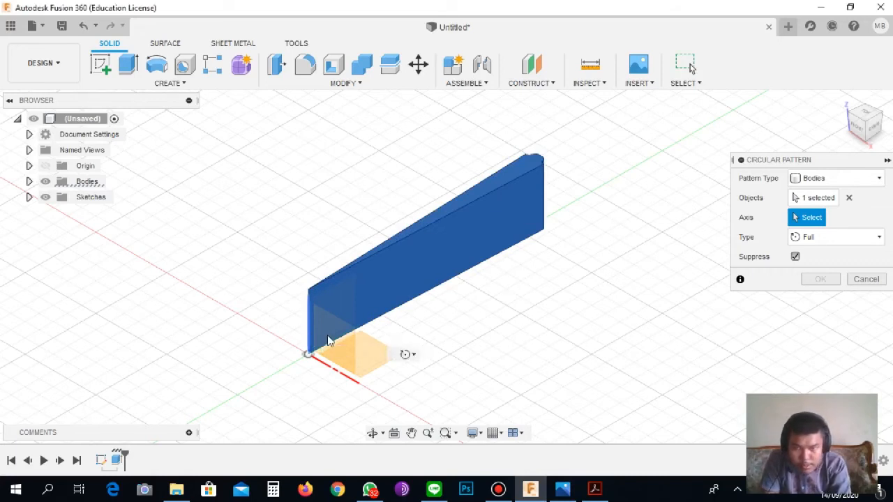
{"action": "left_click", "coordinate": [310, 342]}
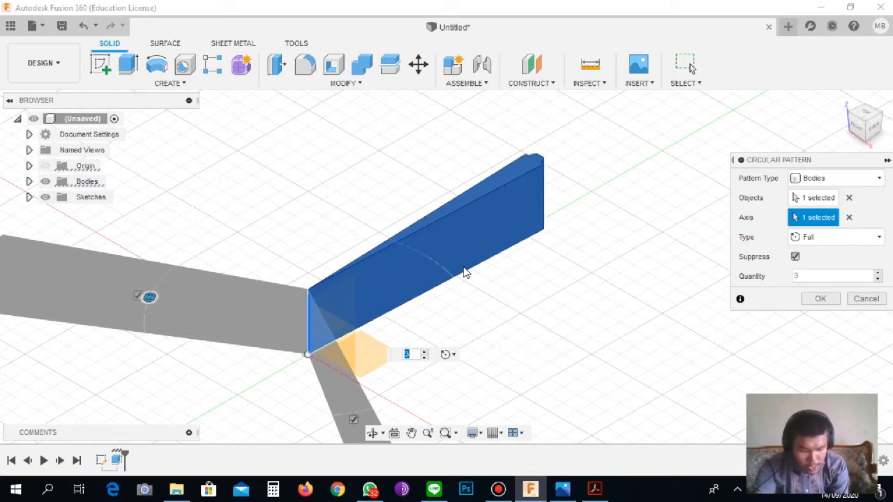
{"action": "type", "text": "80"}
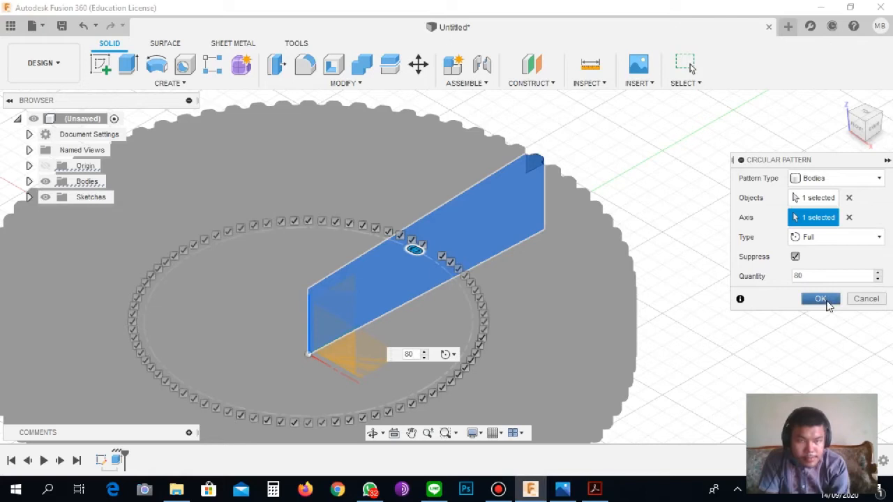
{"action": "left_click", "coordinate": [820, 298]}
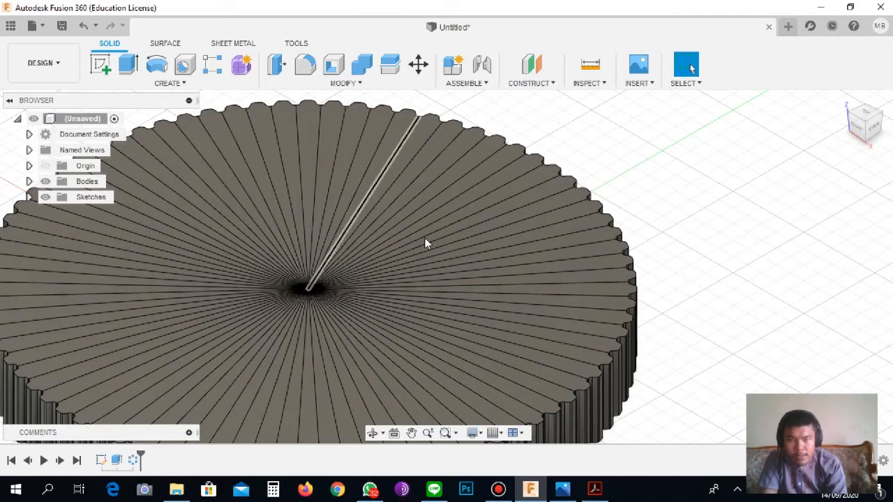
Examine the complete ring of patterned teeth from the top view.
{"action": "left_click", "coordinate": [868, 119]}
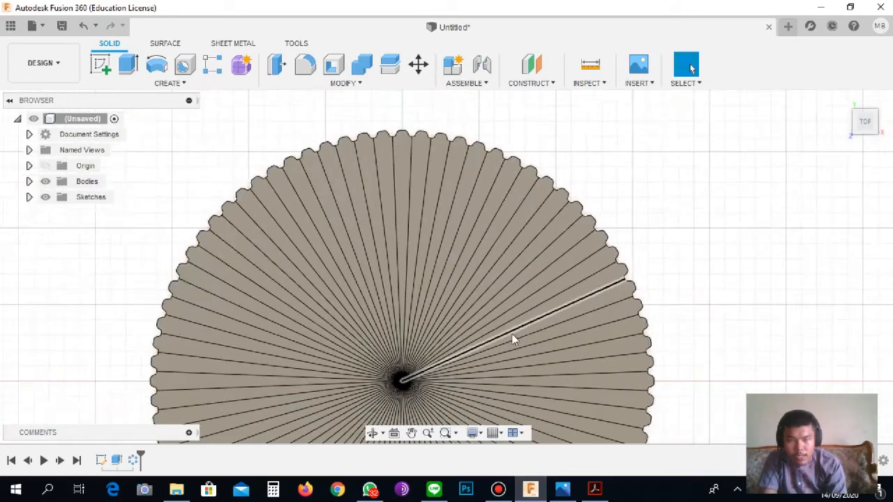
{"action": "scroll", "coordinate": [548, 179], "scroll_direction": "down", "scroll_amount": 5}
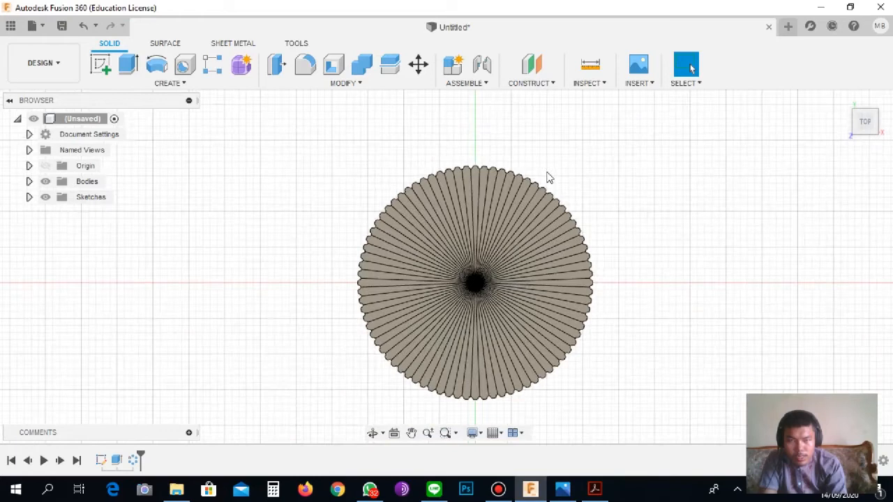
{"action": "scroll", "coordinate": [548, 247], "scroll_direction": "up", "scroll_amount": 3}
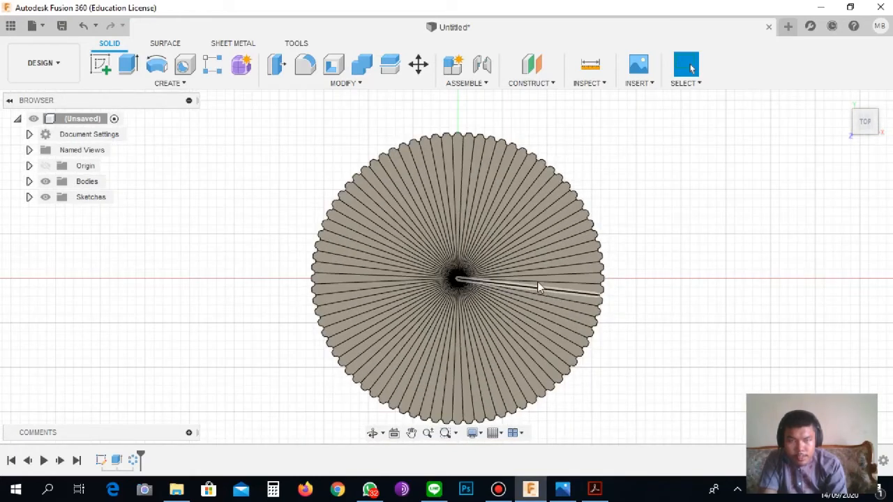
Combine all the patterned tooth wedge bodies into one gear body with the Join operation.
{"action": "scroll", "coordinate": [536, 280], "scroll_direction": "down", "scroll_amount": 1}
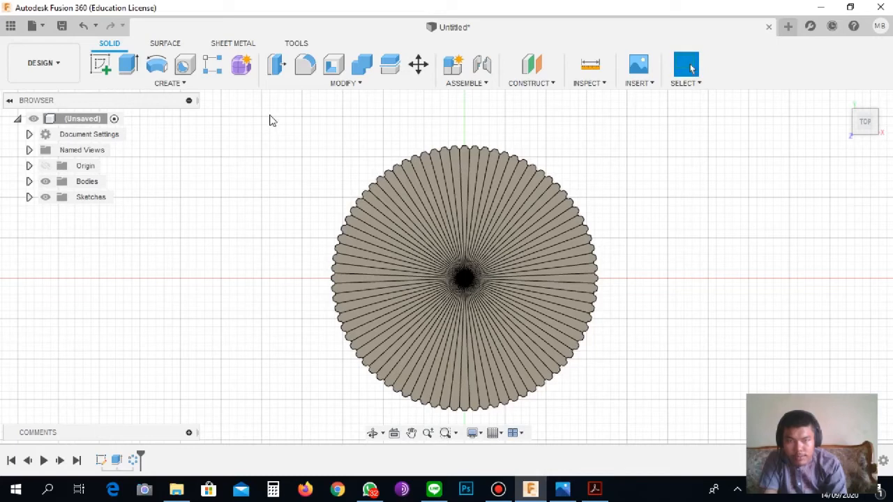
{"action": "left_click_drag", "start_coordinate": [248, 123], "coordinate": [664, 431]}
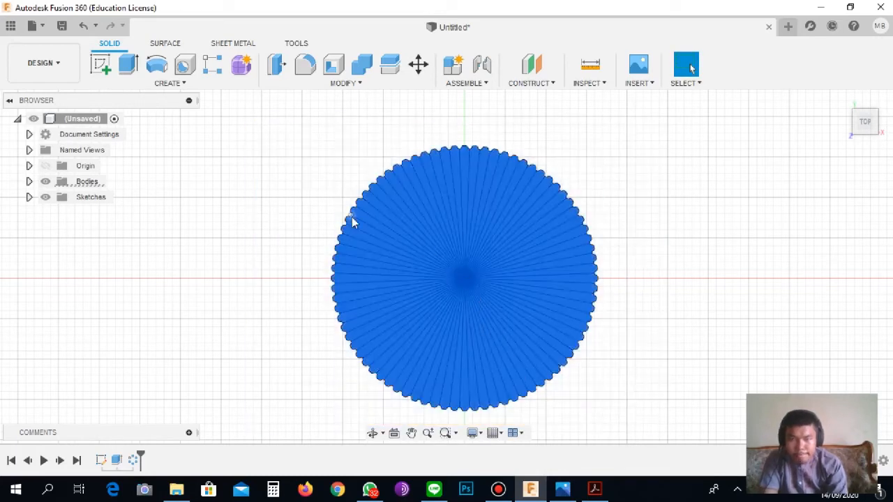
{"action": "left_click", "coordinate": [347, 89]}
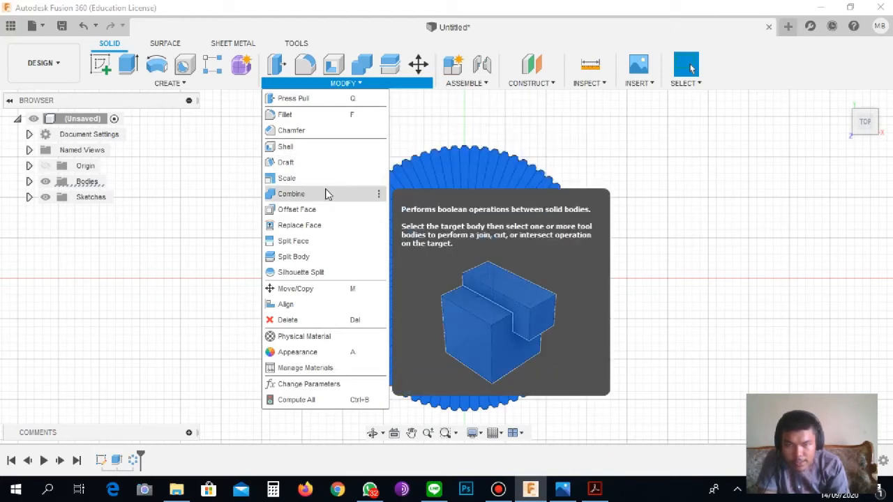
{"action": "key", "text": "Escape"}
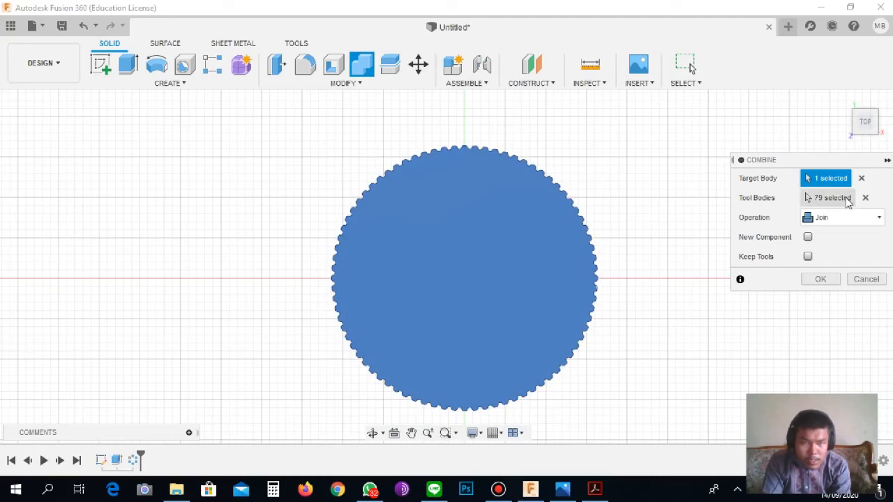
{"action": "left_click", "coordinate": [820, 279]}
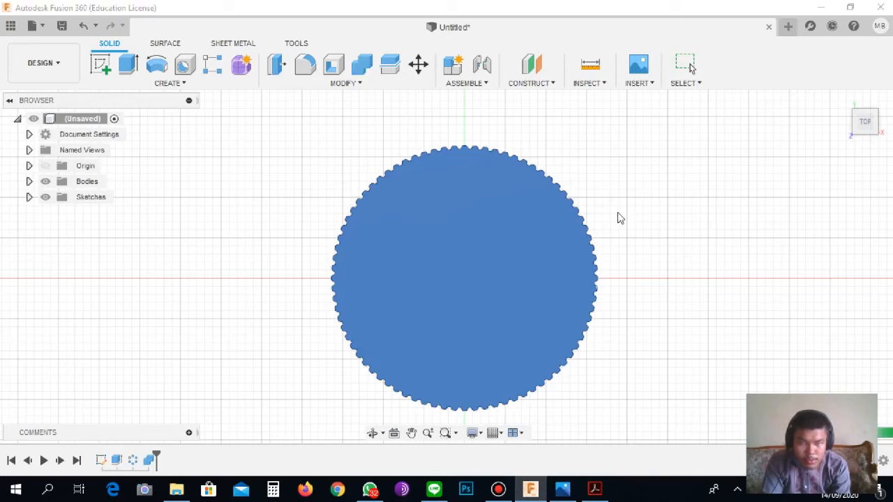
Examine the joined gear body's top face and the teeth around its rim.
{"action": "scroll", "coordinate": [557, 182], "scroll_direction": "down", "scroll_amount": 1}
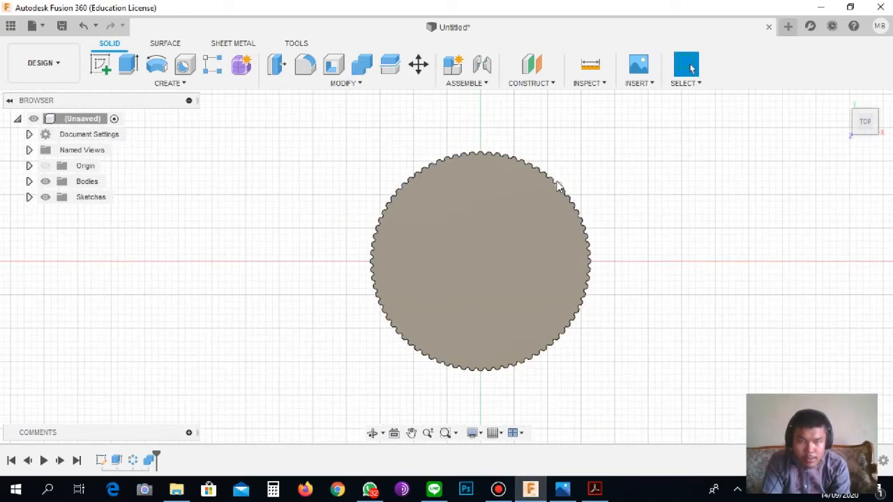
{"action": "scroll", "coordinate": [556, 182], "scroll_direction": "up", "scroll_amount": 2}
{"action": "scroll", "coordinate": [557, 184], "scroll_direction": "up", "scroll_amount": 3}
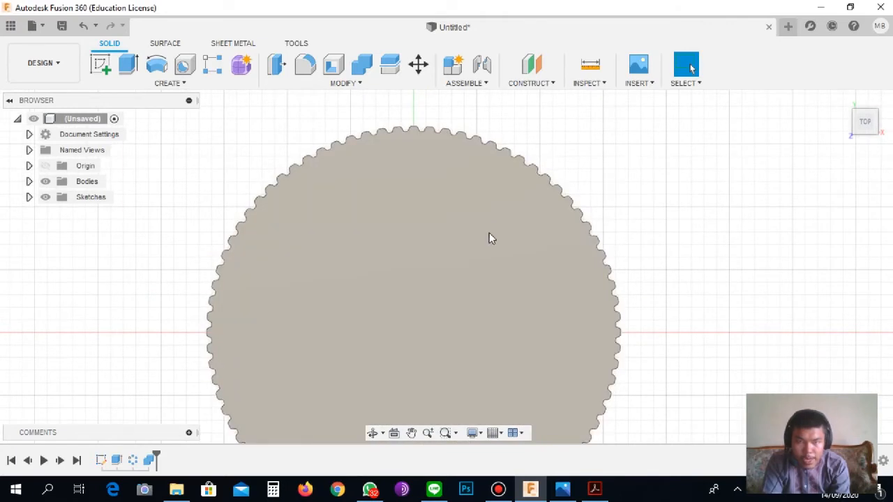
{"action": "scroll", "coordinate": [502, 281], "scroll_direction": "up", "scroll_amount": 1}
{"action": "scroll", "coordinate": [501, 272], "scroll_direction": "down", "scroll_amount": 2}
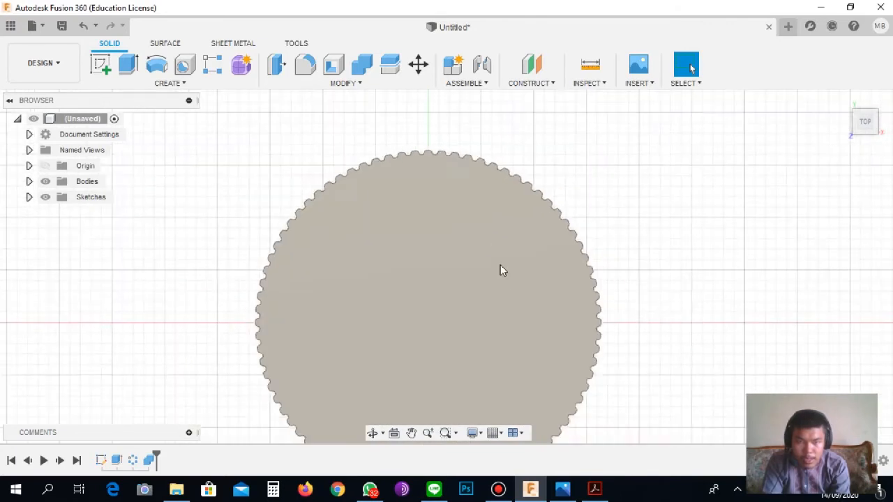
{"action": "scroll", "coordinate": [445, 204], "scroll_direction": "down", "scroll_amount": 1}
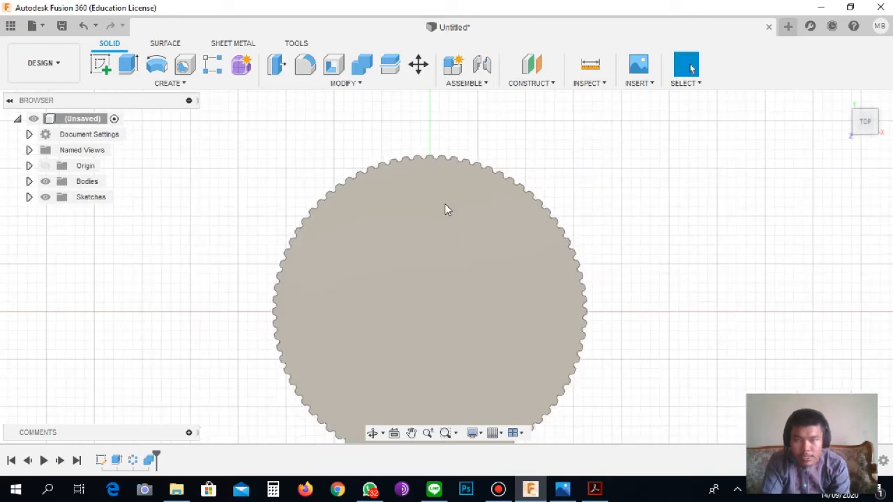
{"action": "scroll", "coordinate": [460, 307], "scroll_direction": "down", "scroll_amount": 1}
{"action": "left_click", "coordinate": [462, 322]}
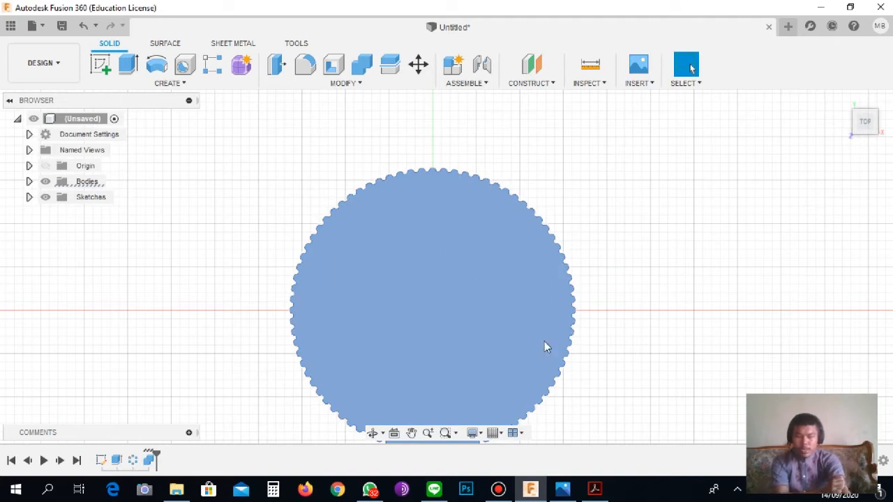
Check the rim, hub and bore diameters on the gear's reference drawing in Photos and return to the Fusion 360 model.
{"action": "left_click", "coordinate": [562, 488]}
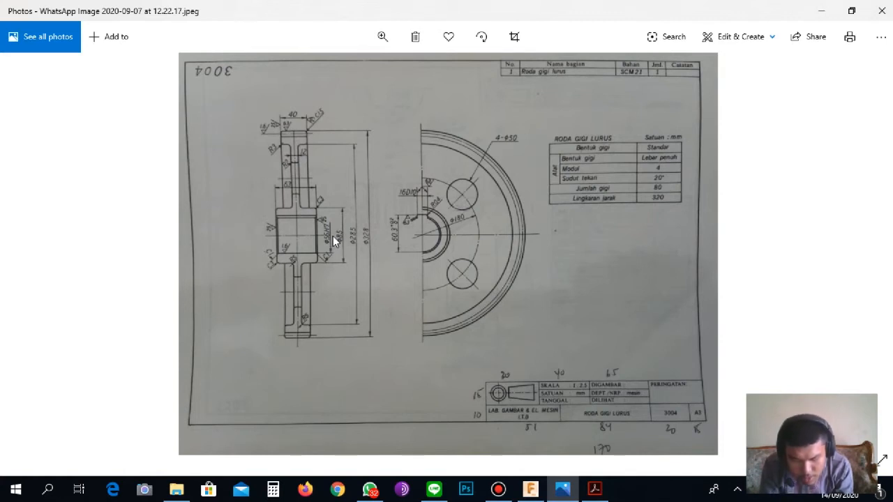
{"action": "left_click", "coordinate": [530, 488]}
{"action": "scroll", "coordinate": [468, 262], "scroll_direction": "up", "scroll_amount": 1}
{"action": "scroll", "coordinate": [463, 292], "scroll_direction": "down", "scroll_amount": 3}
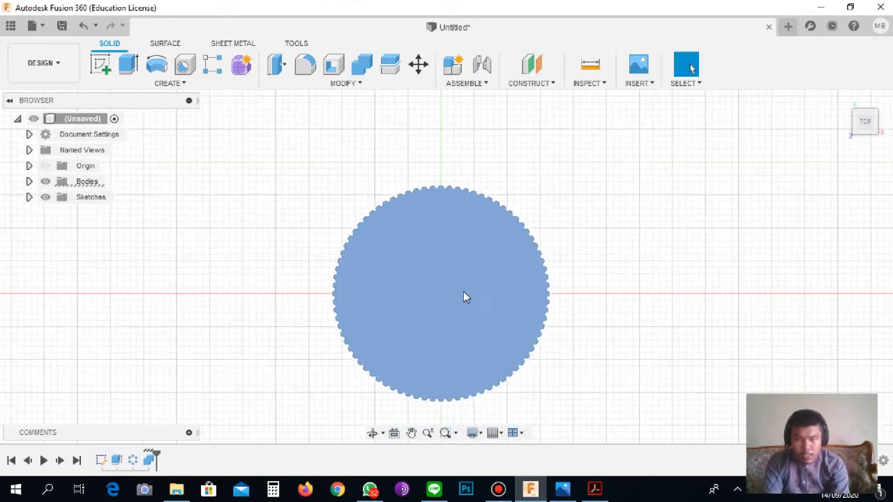
{"action": "scroll", "coordinate": [463, 286], "scroll_direction": "up", "scroll_amount": 2}
{"action": "scroll", "coordinate": [464, 283], "scroll_direction": "down", "scroll_amount": 1}
{"action": "scroll", "coordinate": [463, 283], "scroll_direction": "up", "scroll_amount": 1}
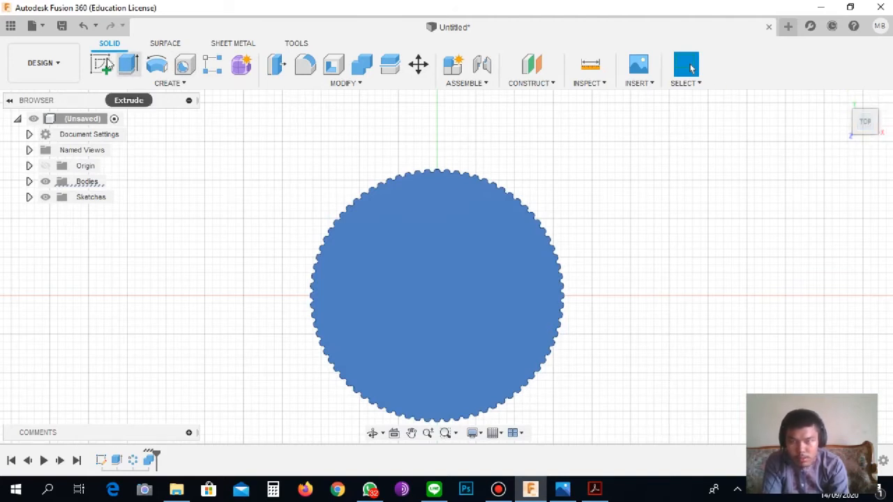
Start a sketch on the gear's top face and draw a 28.5 mm diameter circle centred on the origin.
{"action": "left_click", "coordinate": [102, 66]}
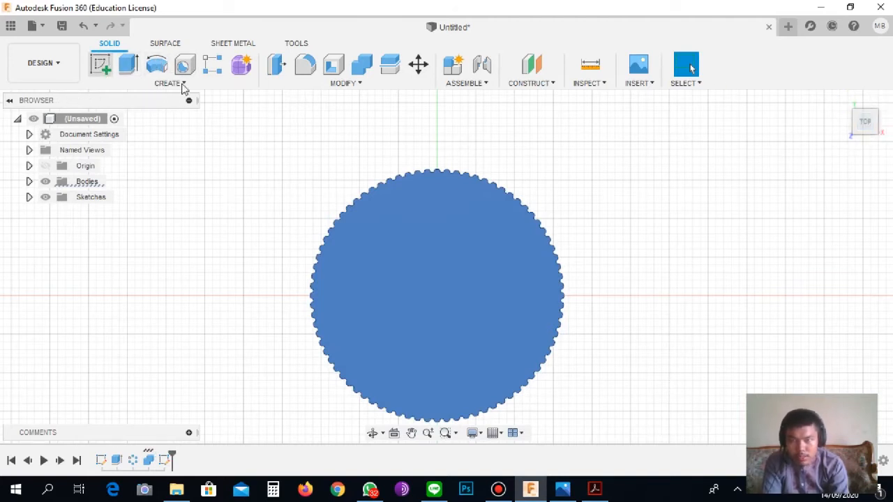
{"action": "left_click", "coordinate": [102, 65]}
{"action": "left_click", "coordinate": [459, 279]}
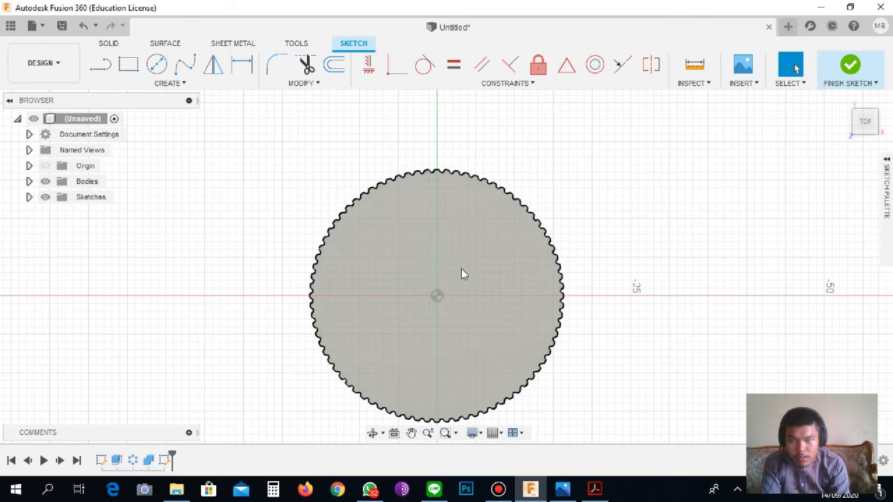
{"action": "left_click", "coordinate": [165, 72]}
{"action": "left_click", "coordinate": [437, 296]}
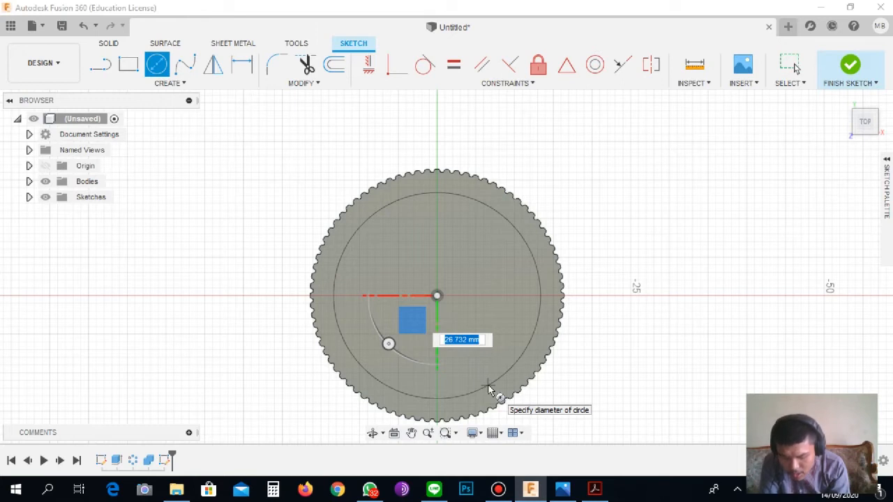
{"action": "type", "text": "2"}
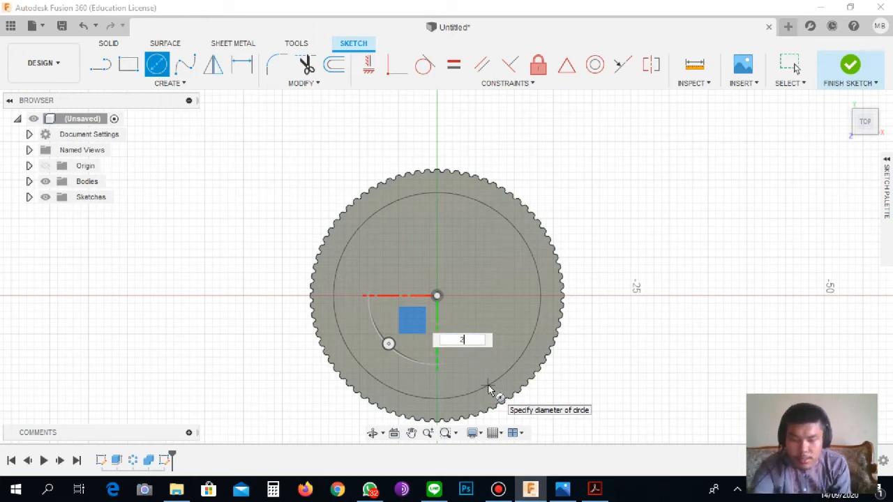
{"action": "type", "text": "8.5"}
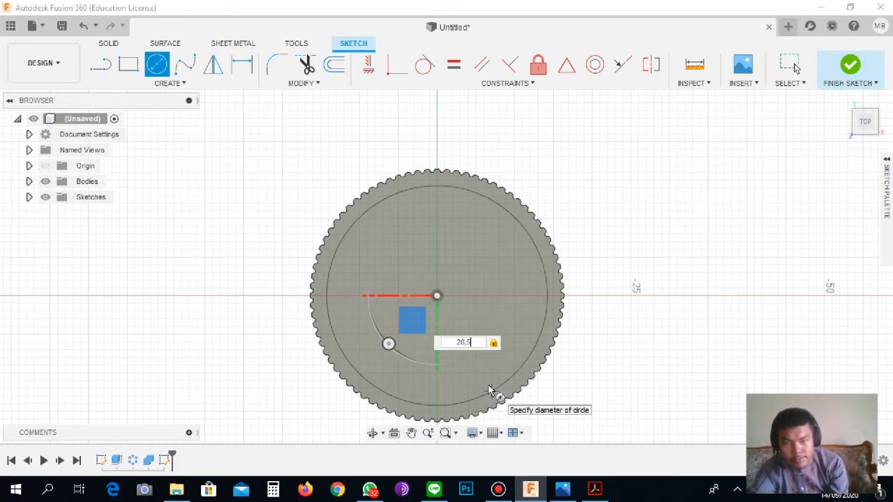
{"action": "key", "text": "Return"}
{"action": "key", "text": "Escape"}
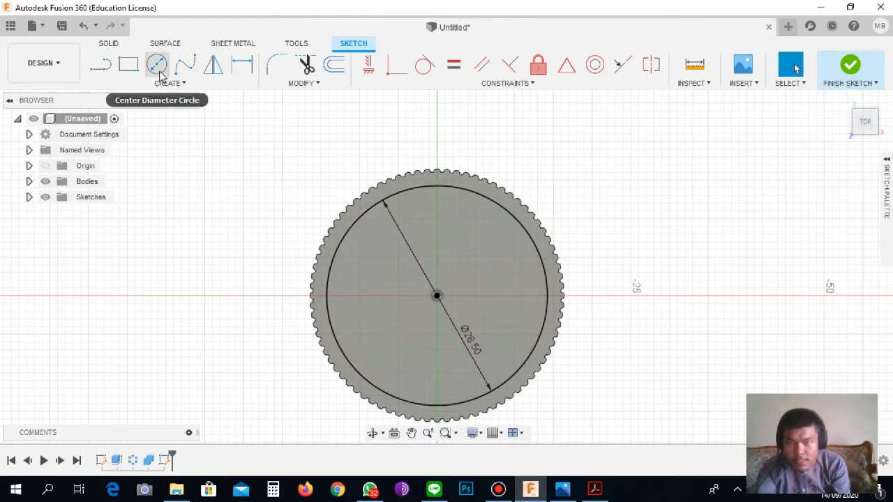
Draw a concentric 8.5 mm diameter circle for the hub at the gear's centre.
{"action": "left_click", "coordinate": [156, 64]}
{"action": "left_click", "coordinate": [437, 296]}
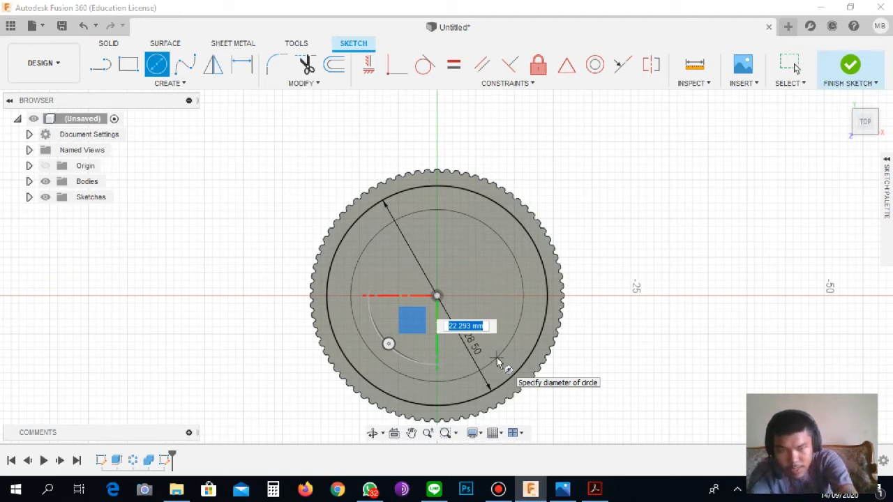
{"action": "type", "text": "8.5"}
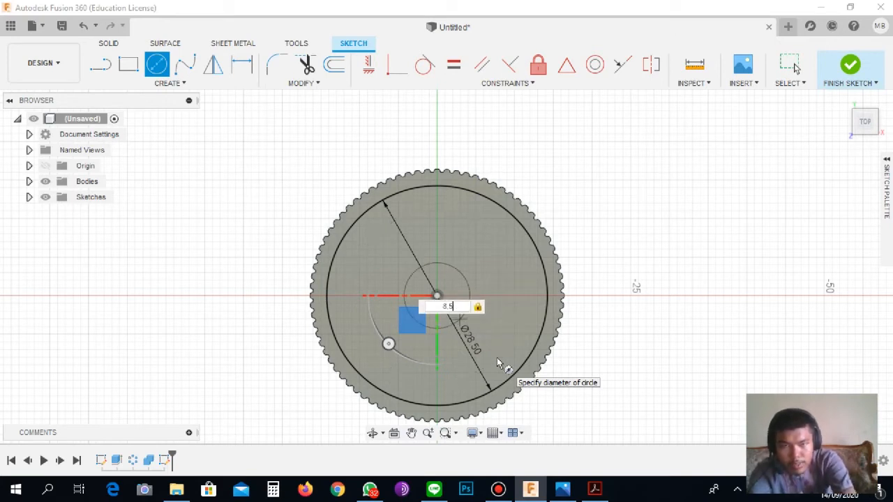
{"action": "key", "text": "Return"}
{"action": "key", "text": "Escape"}
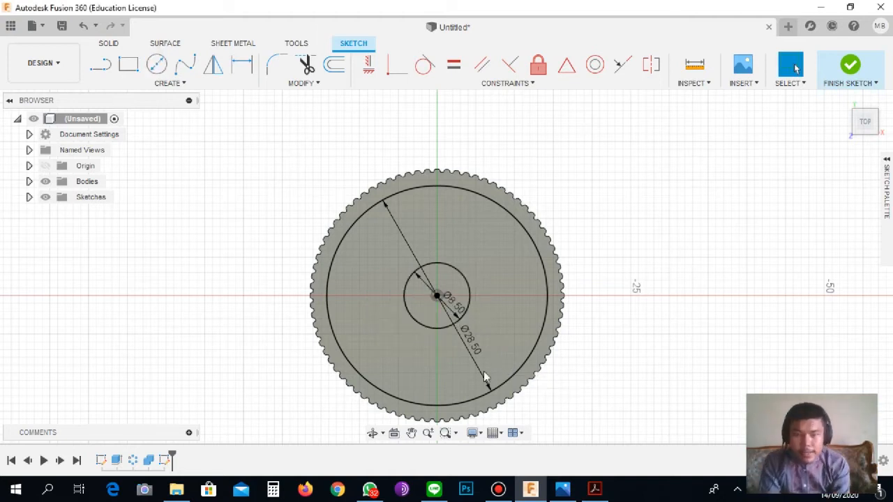
Add a 5.6 mm diameter bore circle on the same centre inside the hub circle.
{"action": "left_click", "coordinate": [469, 295]}
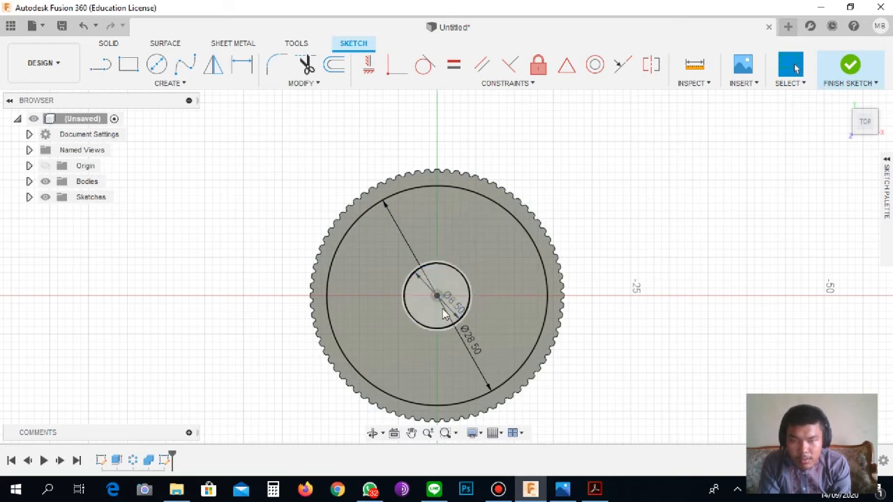
{"action": "left_click", "coordinate": [158, 64]}
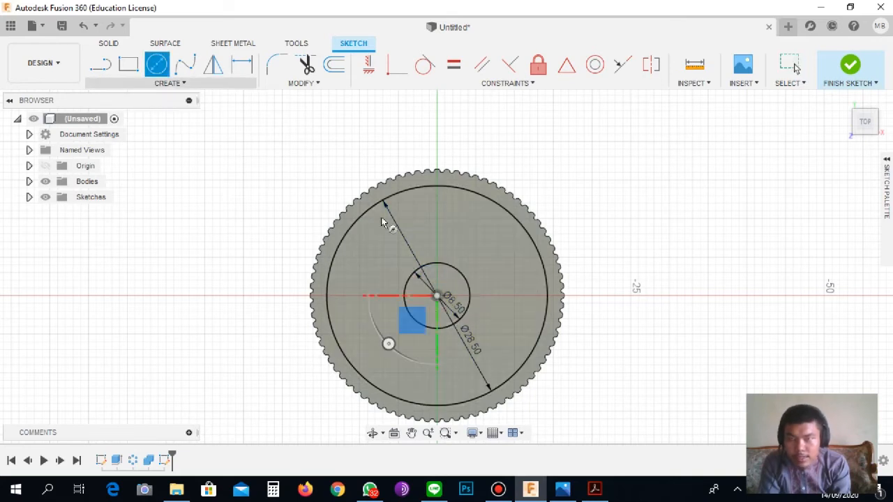
{"action": "left_click", "coordinate": [437, 295]}
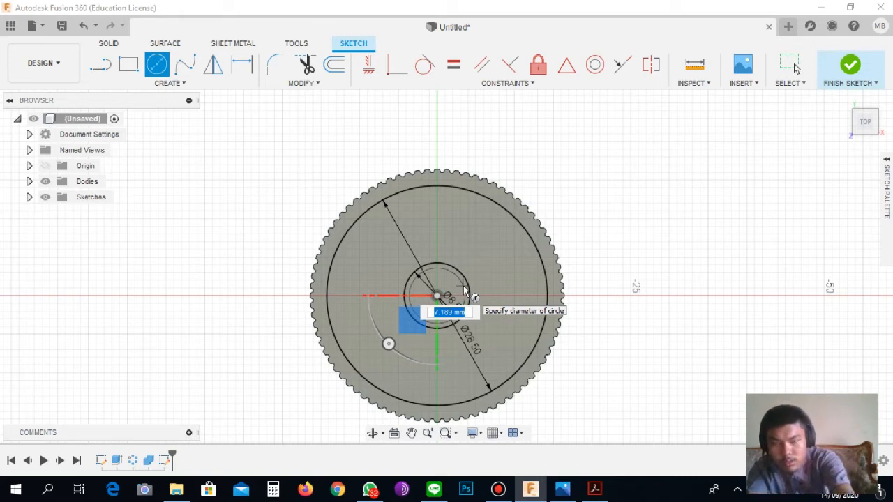
{"action": "type", "text": "56"}
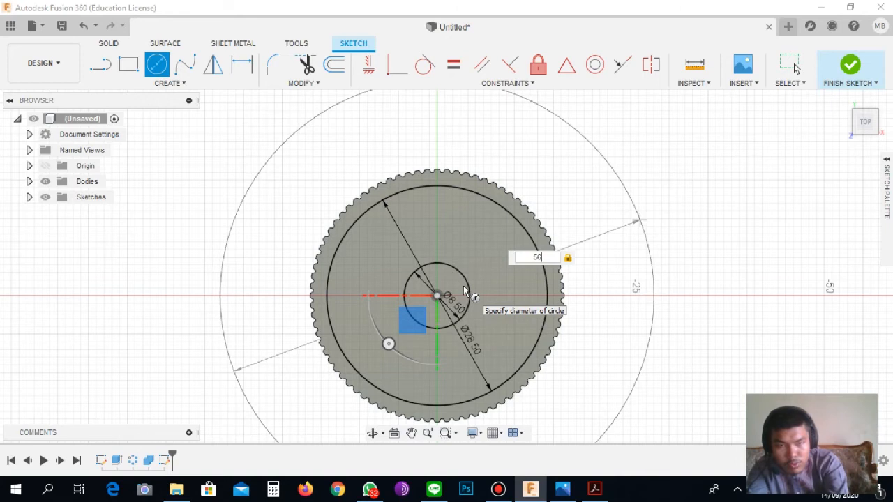
{"action": "key", "text": "BackSpace"}
{"action": "type", "text": ".6"}
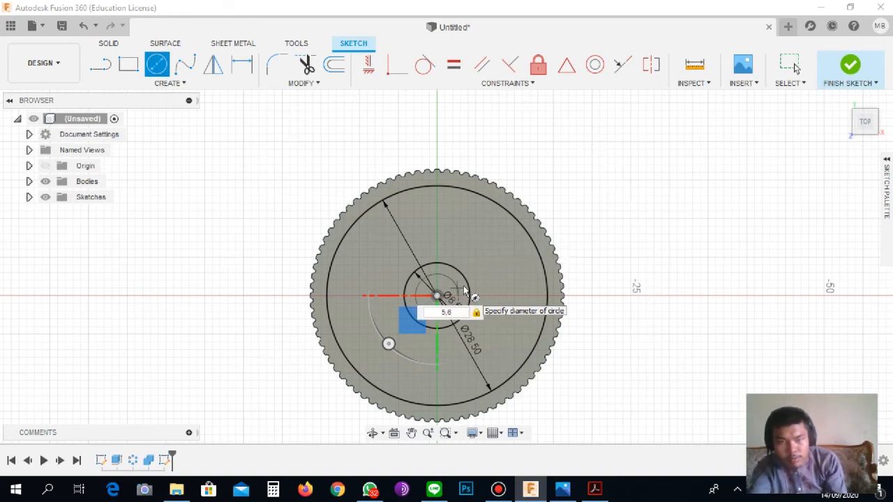
{"action": "key", "text": "Return"}
{"action": "key", "text": "Escape"}
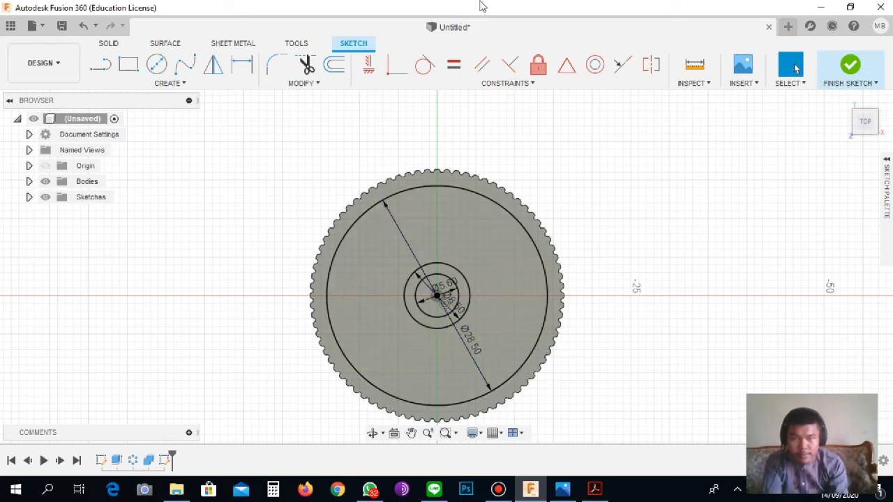
Examine the hub, bore and keyway details on the reference drawing in Photos and return to the sketch.
{"action": "mouse_move", "coordinate": [479, 5]}
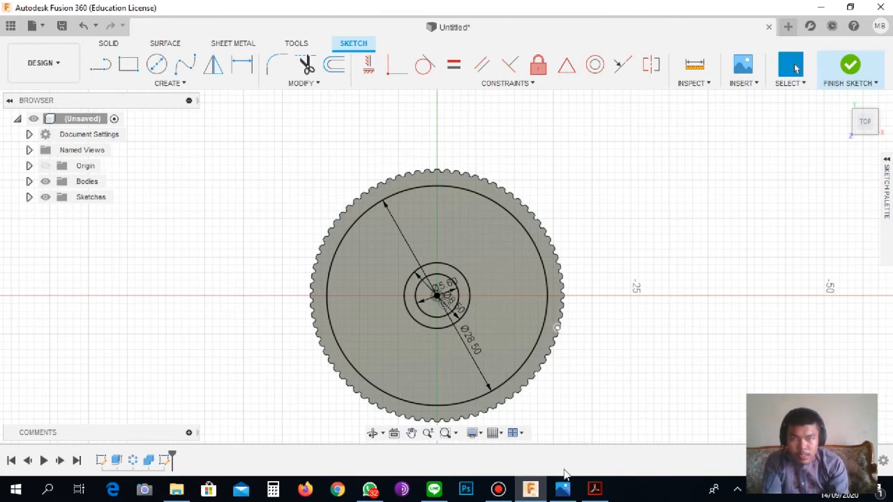
{"action": "left_click", "coordinate": [563, 491]}
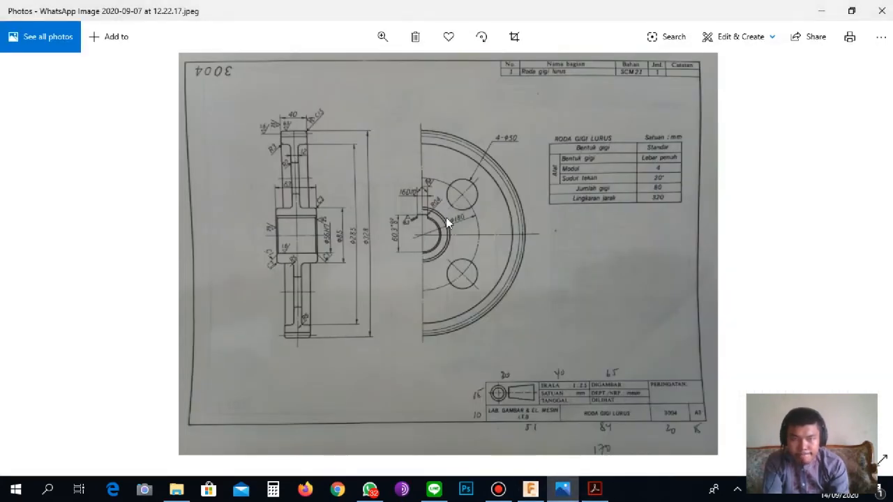
{"action": "scroll", "coordinate": [433, 248], "scroll_direction": "up", "scroll_amount": 3}
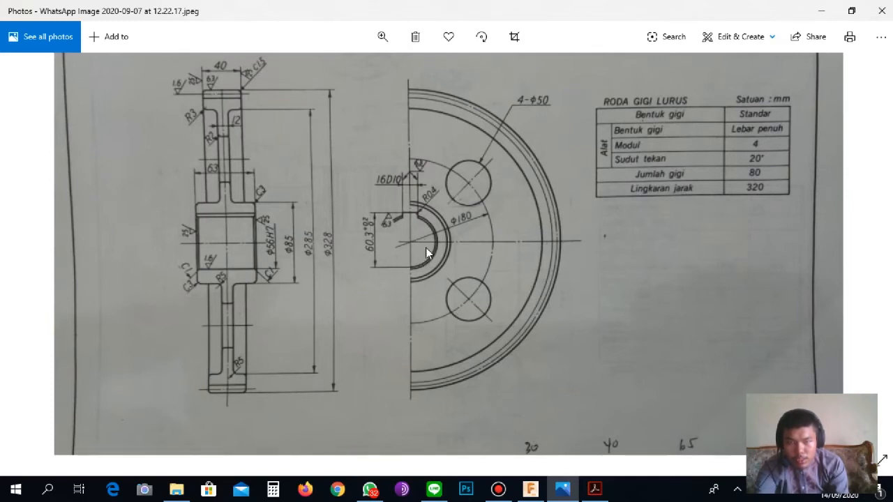
{"action": "left_click", "coordinate": [820, 15]}
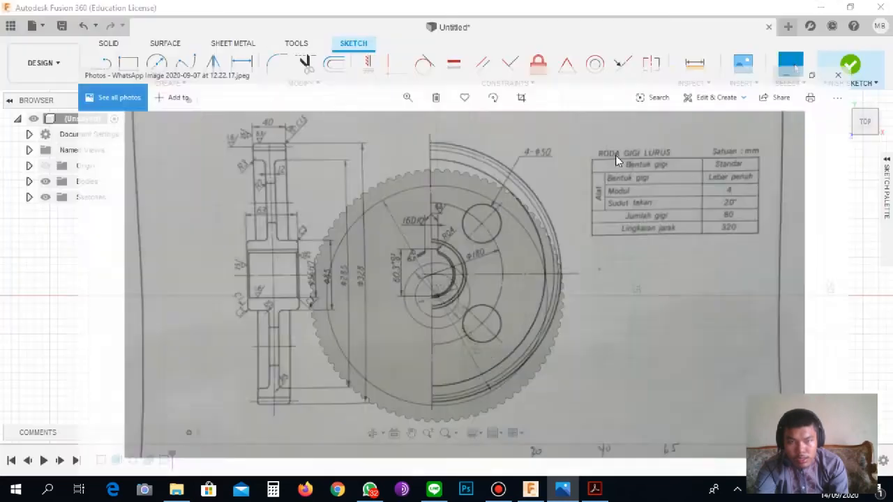
Extrude the 5.6 mm bore circle by -4 mm with the Cut operation to make the gear's centre hole.
{"action": "left_click", "coordinate": [116, 44]}
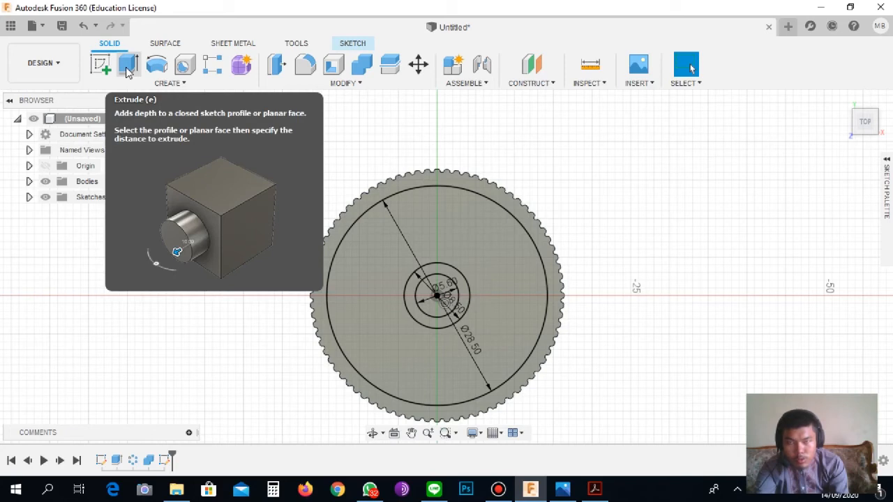
{"action": "left_click", "coordinate": [129, 67]}
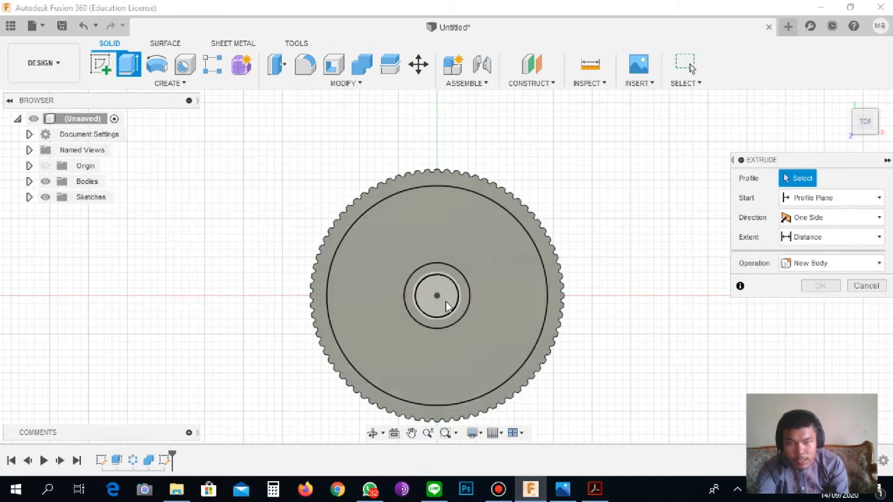
{"action": "left_click", "coordinate": [447, 300]}
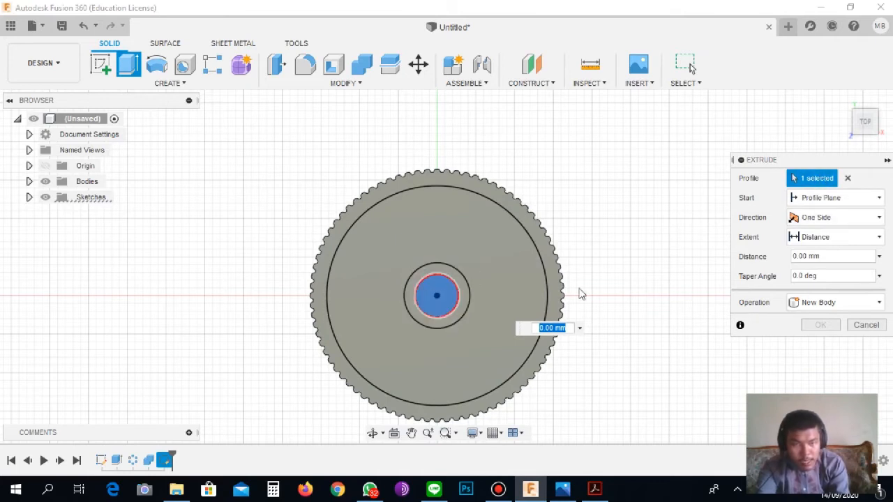
{"action": "left_click", "coordinate": [878, 303]}
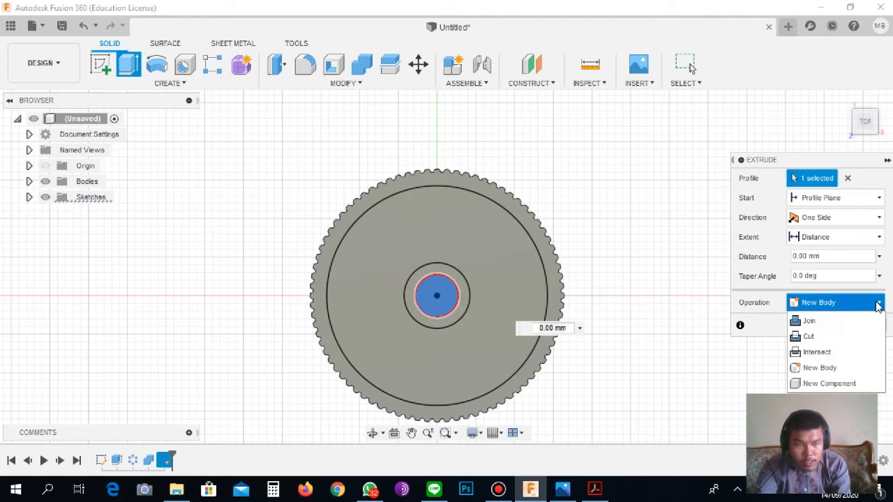
{"action": "left_click", "coordinate": [811, 337]}
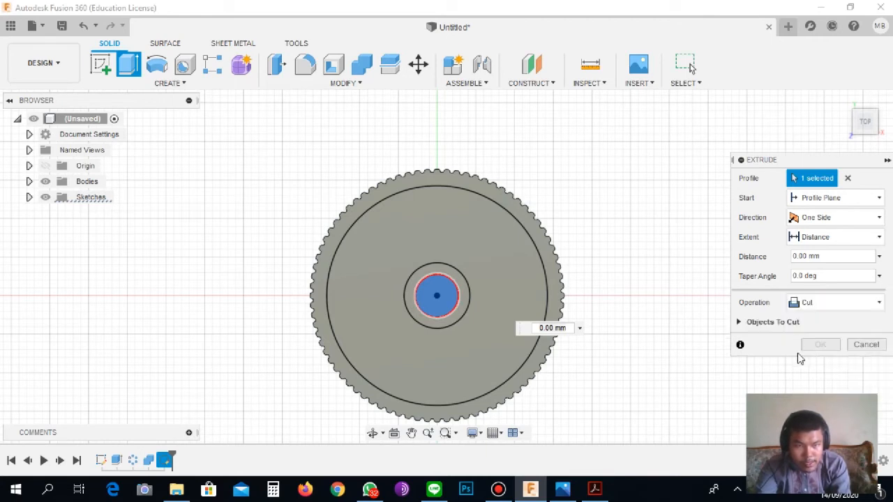
{"action": "left_click", "coordinate": [551, 329]}
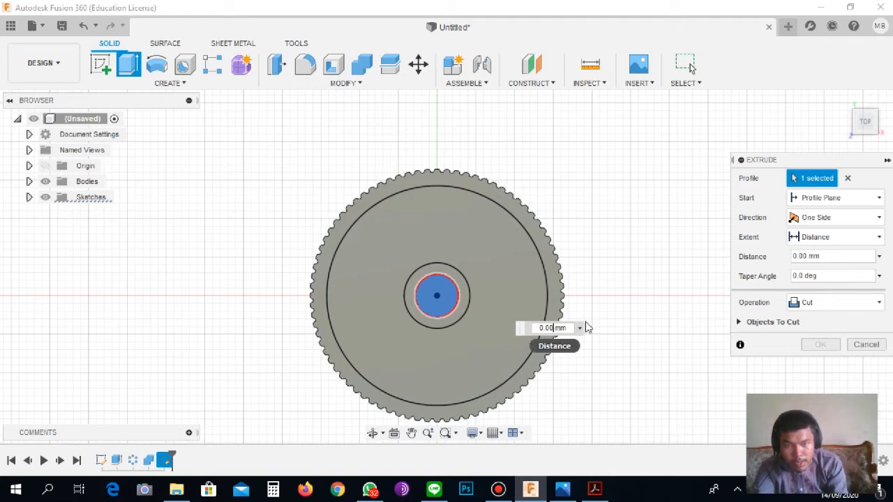
{"action": "key", "text": "BackSpace"}
{"action": "key", "text": "BackSpace"}
{"action": "key", "text": "BackSpace"}
{"action": "key", "text": "BackSpace"}
{"action": "type", "text": "4"}
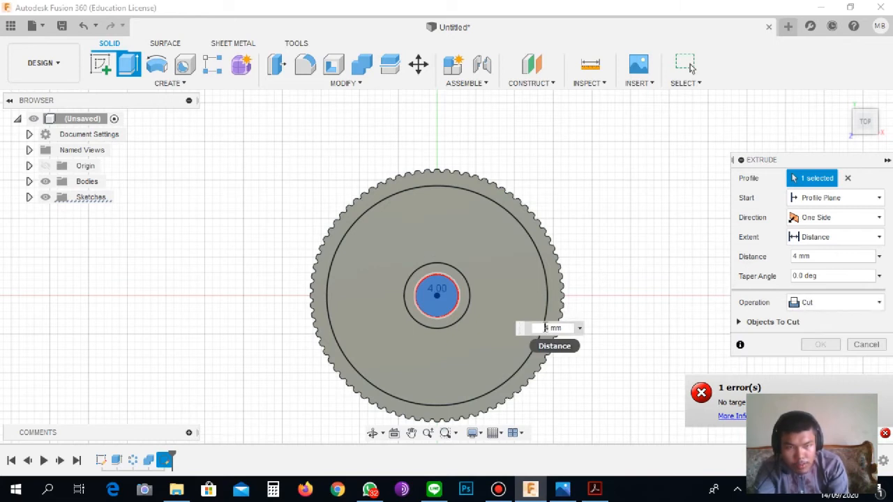
{"action": "type", "text": "-"}
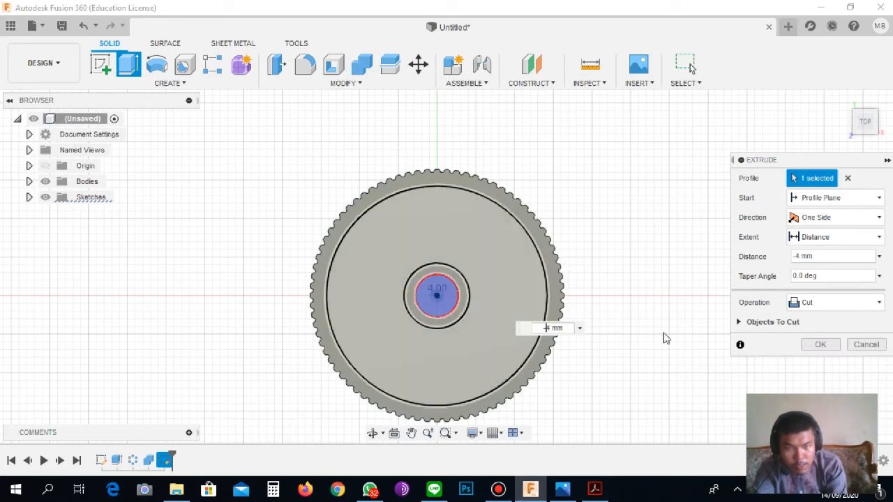
{"action": "left_click", "coordinate": [817, 344]}
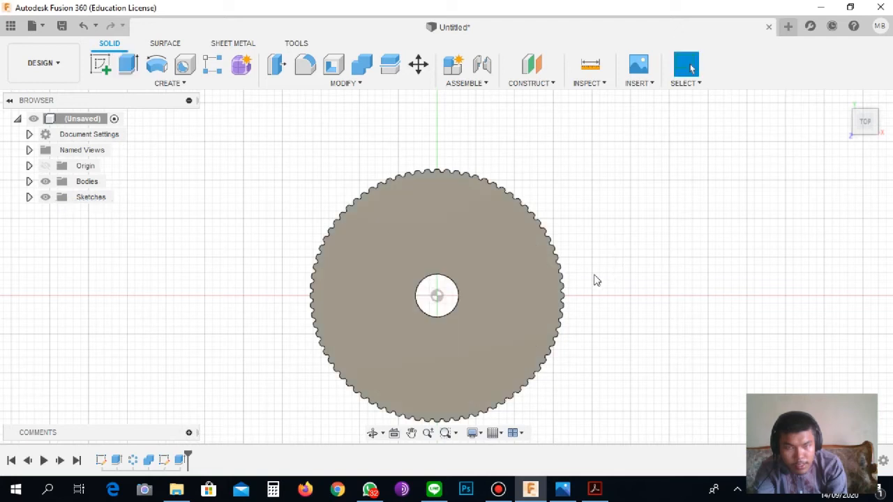
Show Sketch2 with the recess and hub circles on the gear again, keeping Sketch1 hidden.
{"action": "scroll", "coordinate": [469, 300], "scroll_direction": "down", "scroll_amount": 1}
{"action": "scroll", "coordinate": [467, 276], "scroll_direction": "up", "scroll_amount": 3}
{"action": "left_click", "coordinate": [470, 294]}
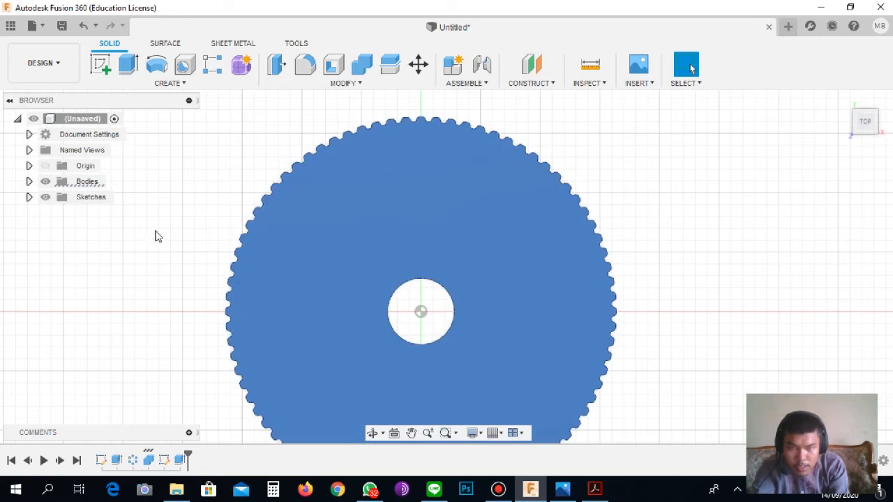
{"action": "left_click", "coordinate": [28, 197]}
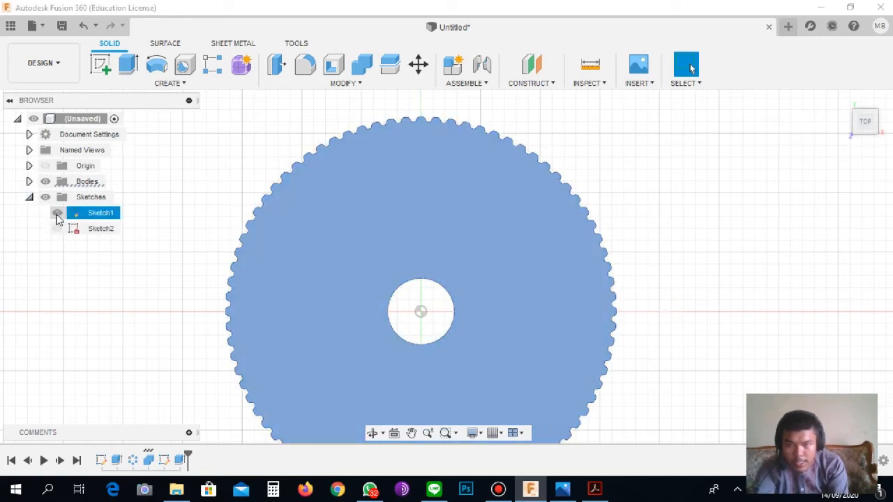
{"action": "left_click", "coordinate": [57, 214]}
{"action": "left_click", "coordinate": [57, 229]}
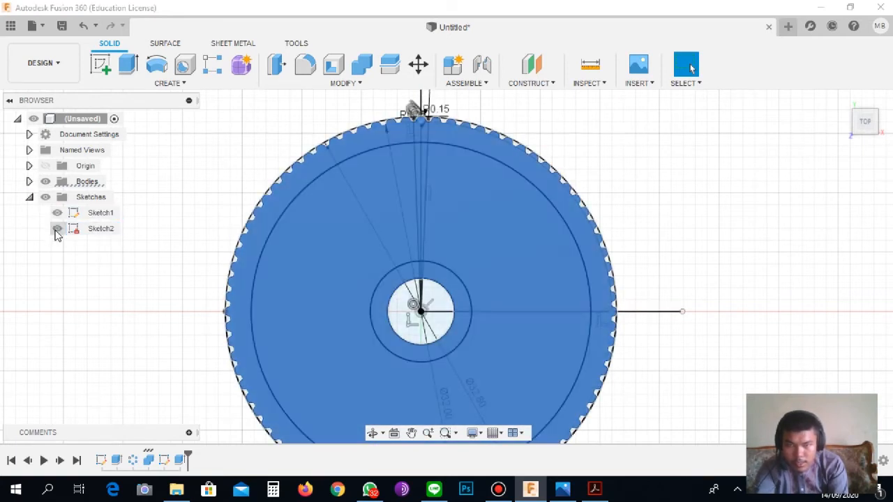
{"action": "left_click", "coordinate": [57, 213]}
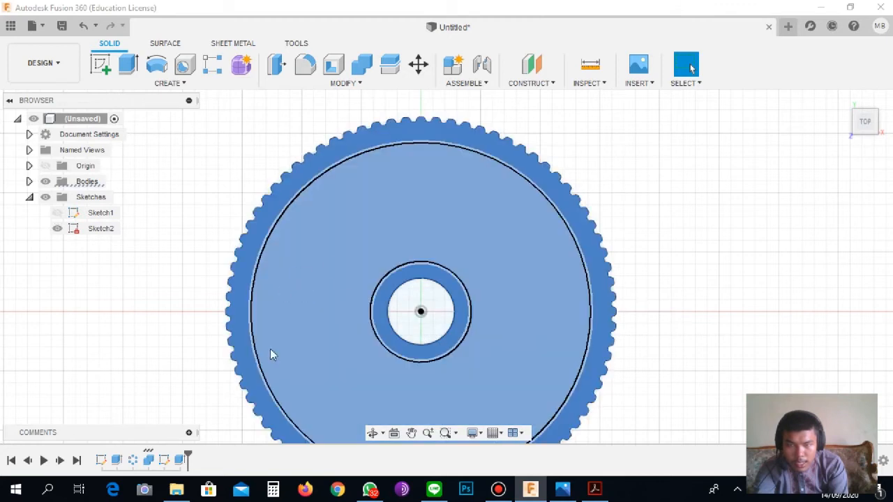
{"action": "scroll", "coordinate": [489, 310], "scroll_direction": "up", "scroll_amount": 1}
{"action": "scroll", "coordinate": [481, 314], "scroll_direction": "down", "scroll_amount": 1}
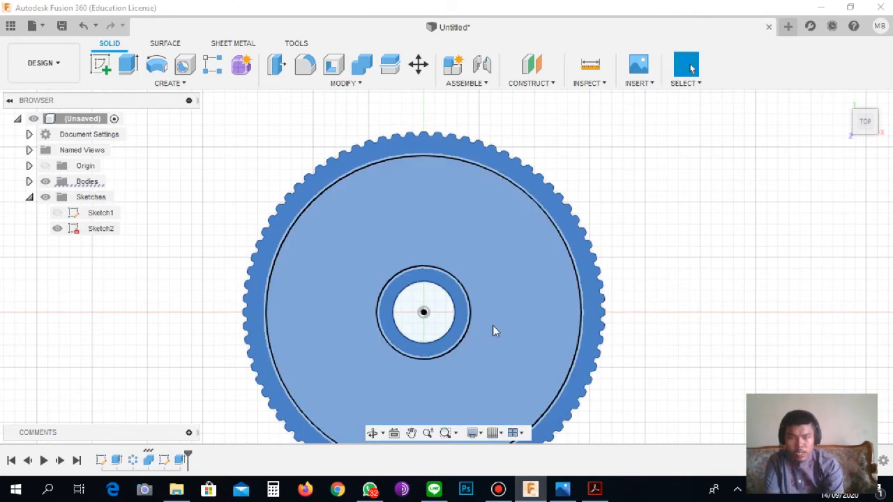
{"action": "scroll", "coordinate": [511, 316], "scroll_direction": "up", "scroll_amount": 2}
{"action": "scroll", "coordinate": [502, 279], "scroll_direction": "down", "scroll_amount": 4}
{"action": "scroll", "coordinate": [498, 244], "scroll_direction": "down", "scroll_amount": 1}
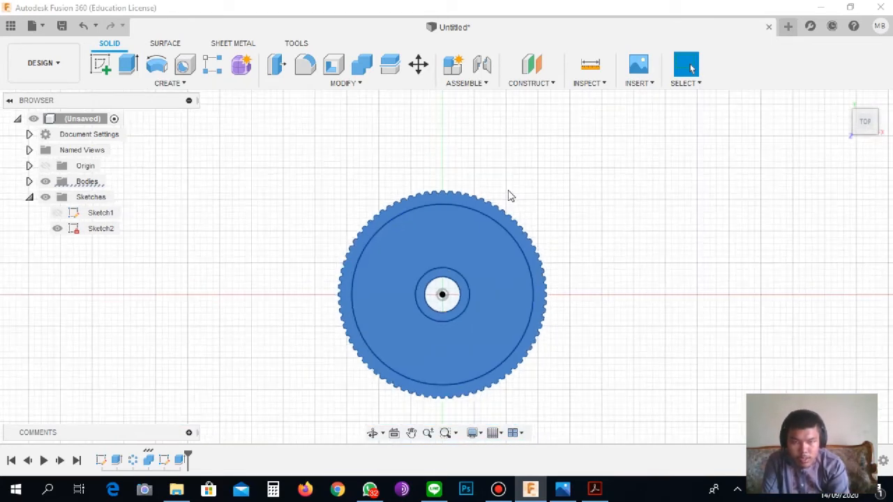
{"action": "scroll", "coordinate": [504, 241], "scroll_direction": "up", "scroll_amount": 2}
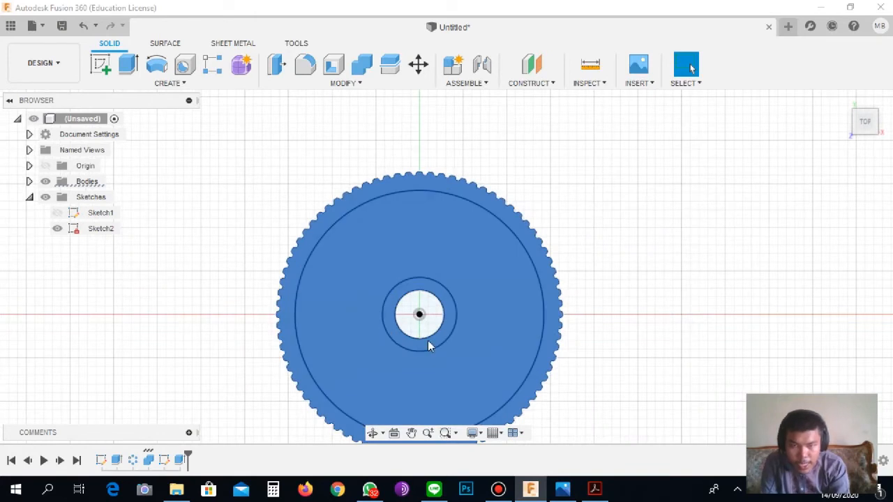
{"action": "left_click", "coordinate": [377, 291]}
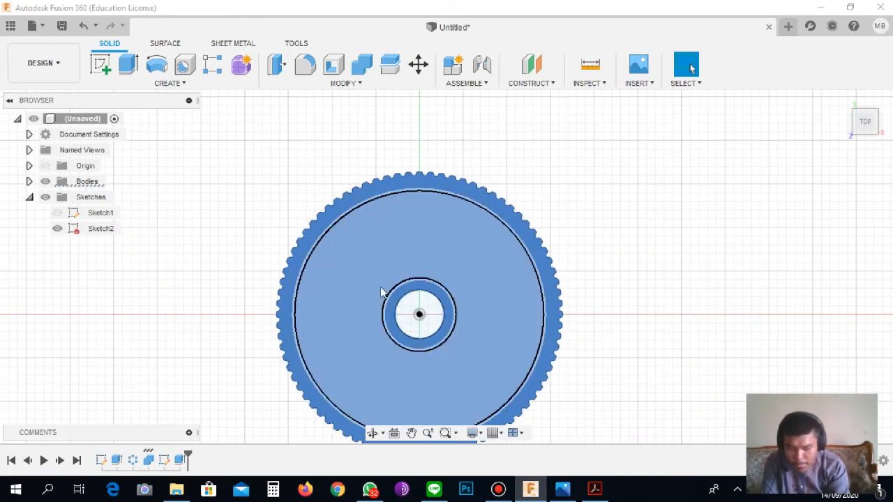
Examine the hub width, rim width and section diameters on the reference drawing in Photos and return to Fusion 360.
{"action": "left_click", "coordinate": [562, 488]}
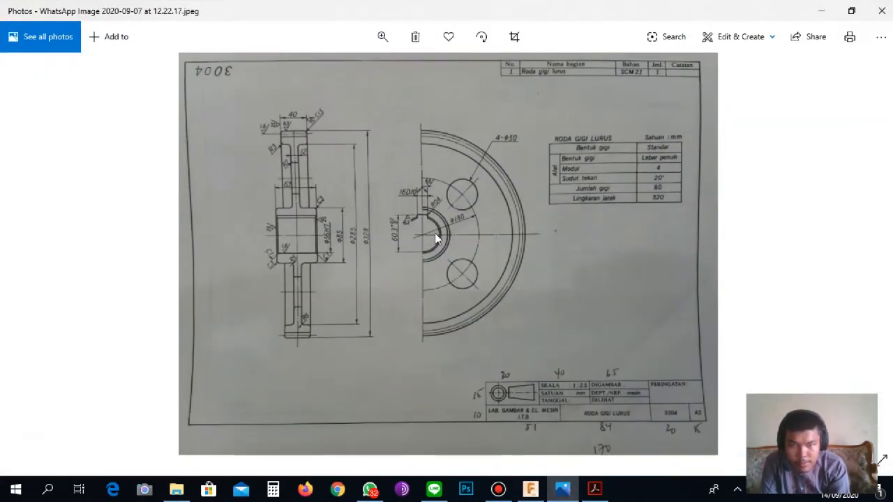
{"action": "scroll", "coordinate": [434, 242], "scroll_direction": "up", "scroll_amount": 5, "text": "ctrl"}
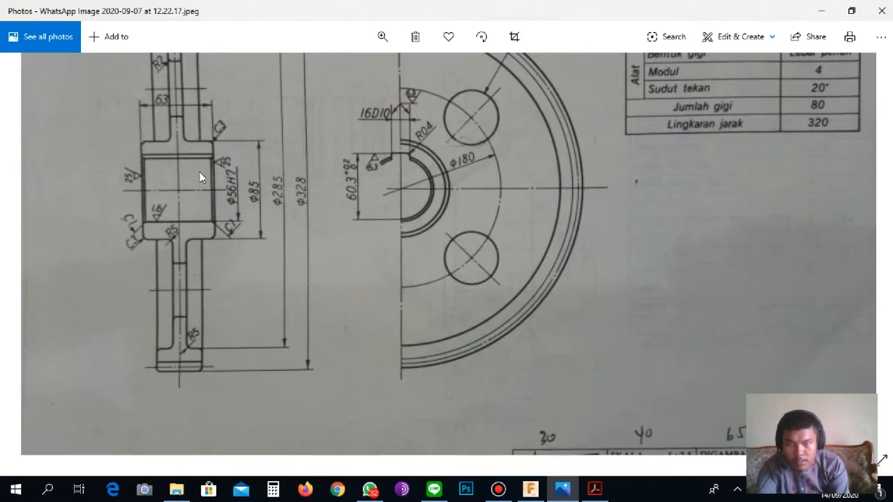
{"action": "scroll", "coordinate": [257, 221], "scroll_direction": "up", "scroll_amount": 1, "text": "ctrl"}
{"action": "scroll", "coordinate": [257, 221], "scroll_direction": "down", "scroll_amount": 3, "text": "ctrl"}
{"action": "scroll", "coordinate": [258, 221], "scroll_direction": "up", "scroll_amount": 1, "text": "ctrl"}
{"action": "left_click_drag", "start_coordinate": [255, 204], "coordinate": [253, 280]}
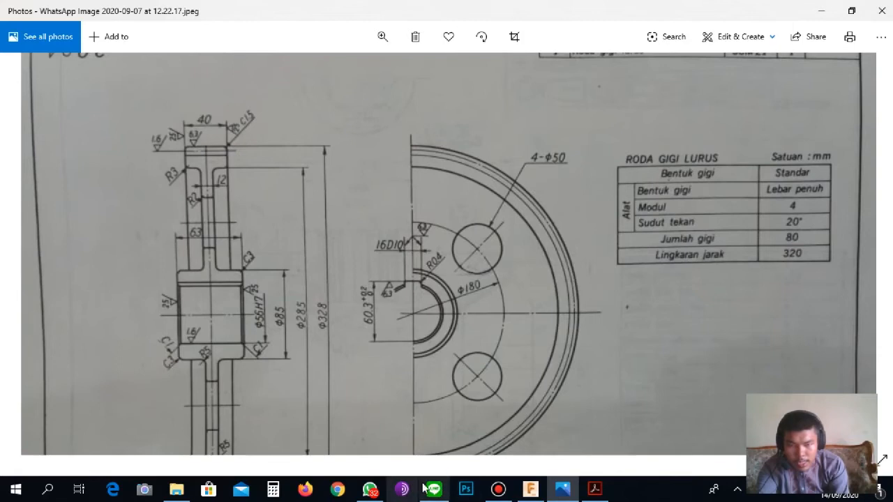
{"action": "left_click", "coordinate": [530, 488]}
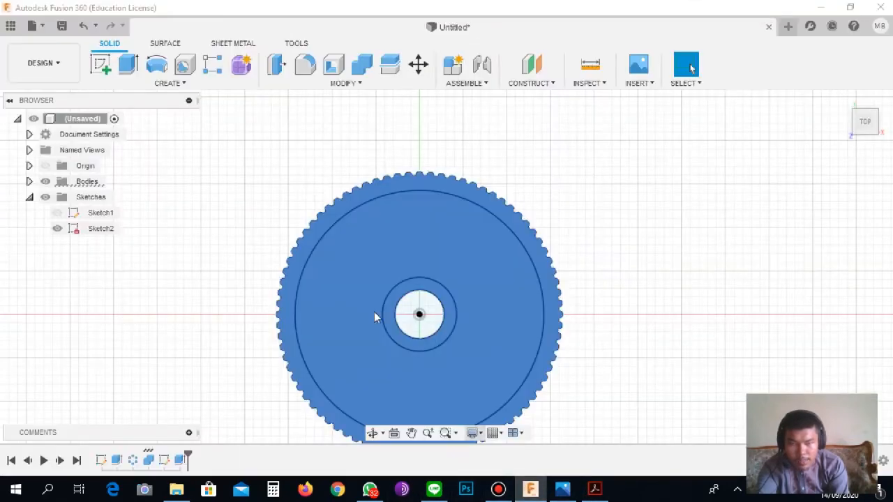
Extrude the hub ring together with the selected gear face by 1.15 mm, joined to the gear, and check it from the front.
{"action": "left_click", "coordinate": [128, 66]}
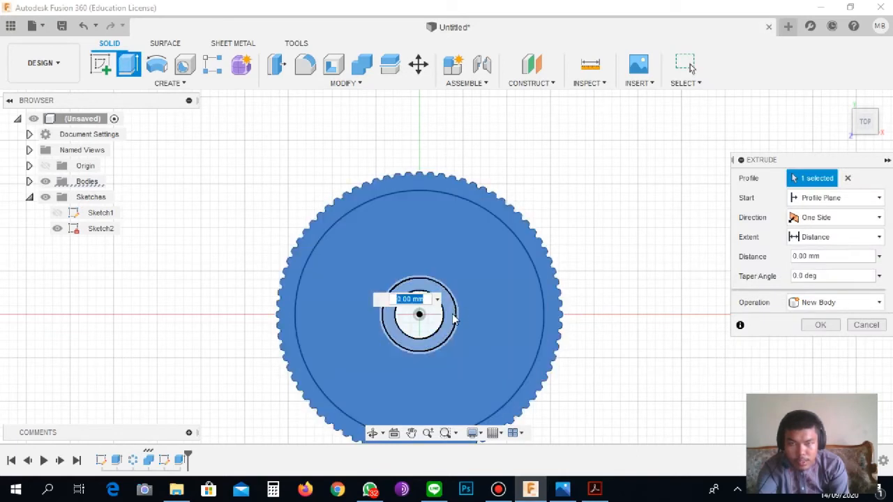
{"action": "left_click", "coordinate": [462, 265]}
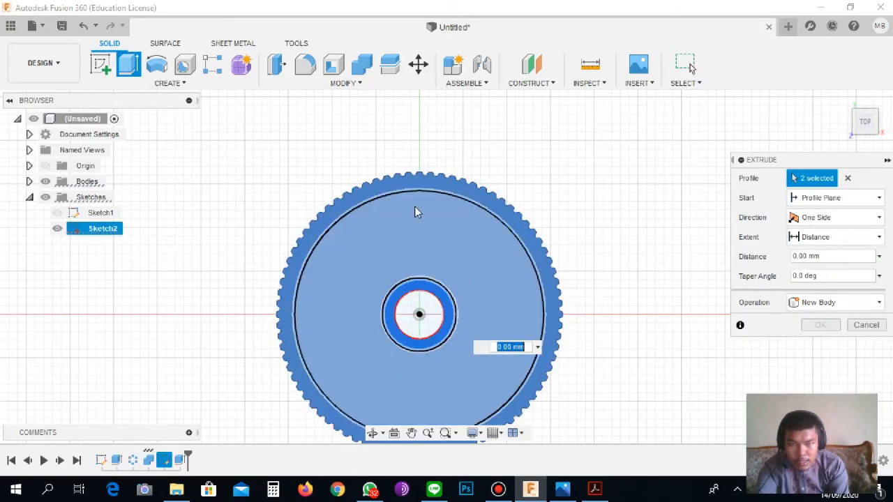
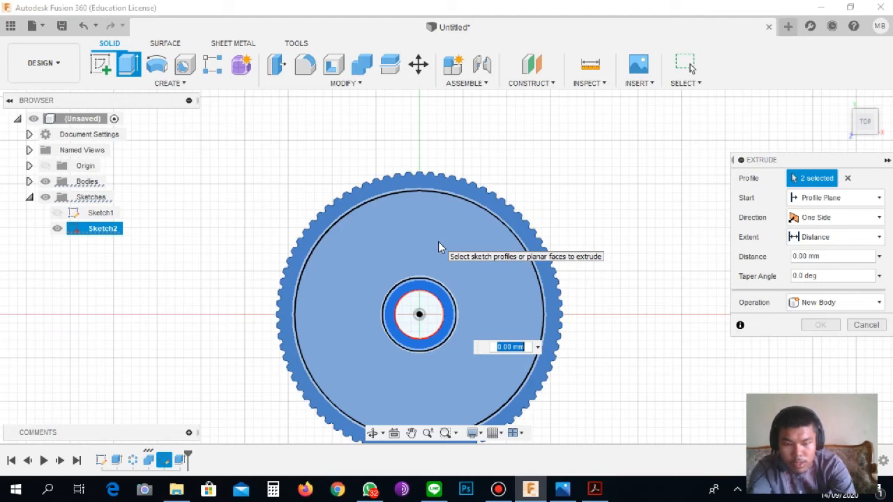
{"action": "type", "text": "1"}
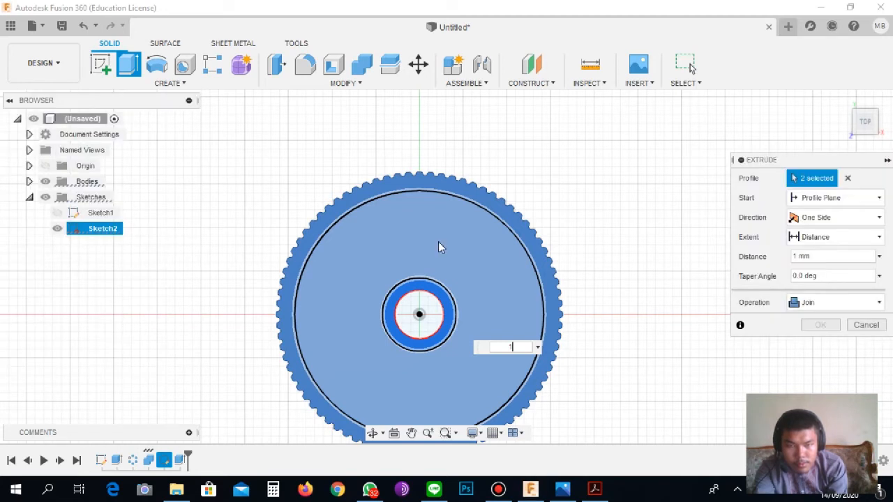
{"action": "type", "text": ",15"}
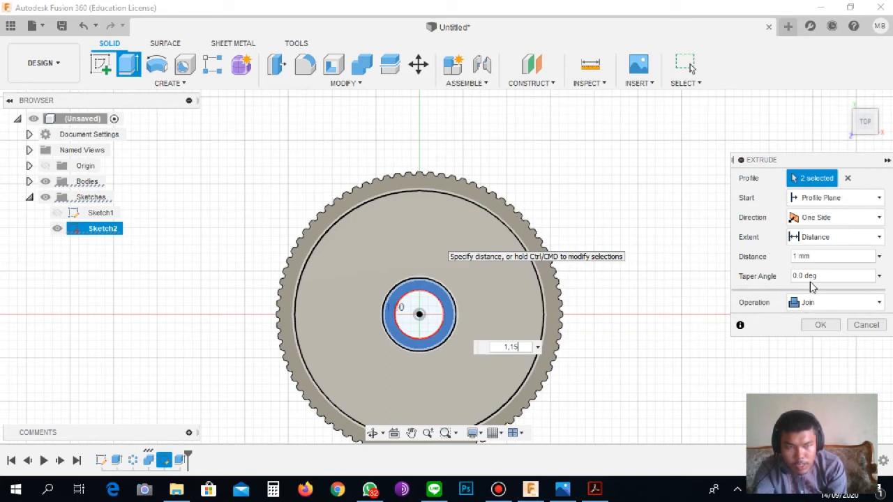
{"action": "left_click", "coordinate": [819, 326]}
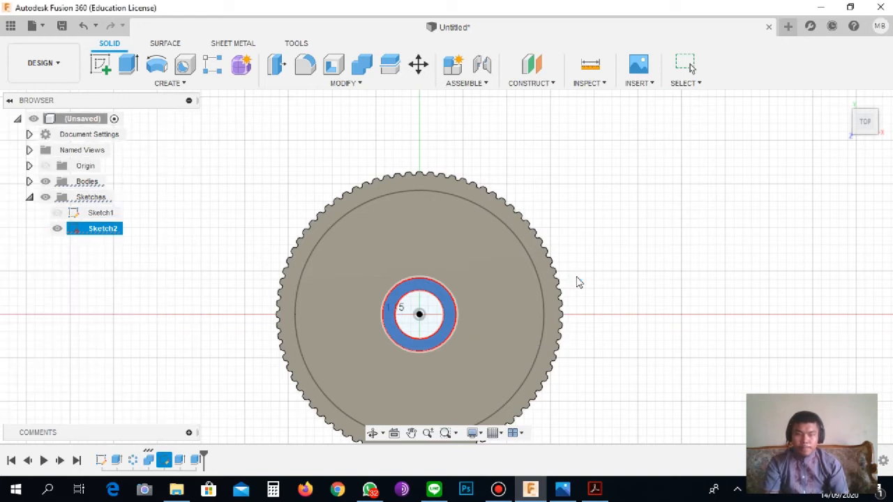
{"action": "key", "text": "Escape"}
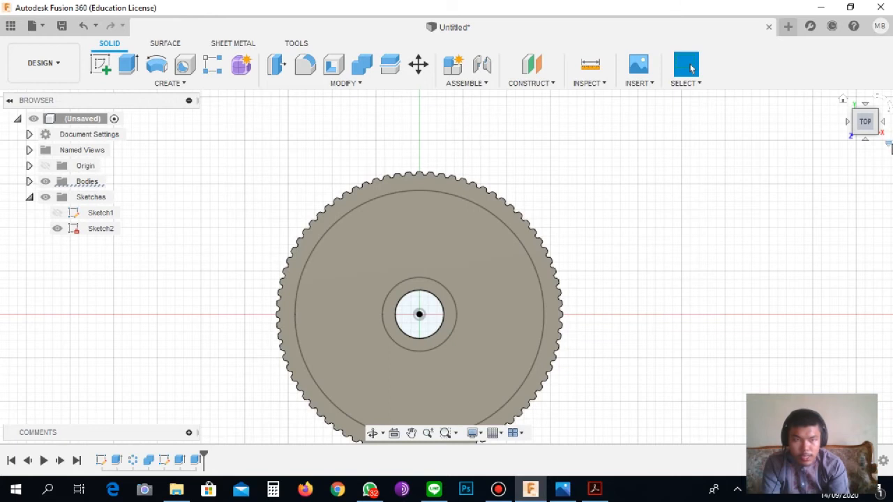
{"action": "left_click", "coordinate": [866, 133]}
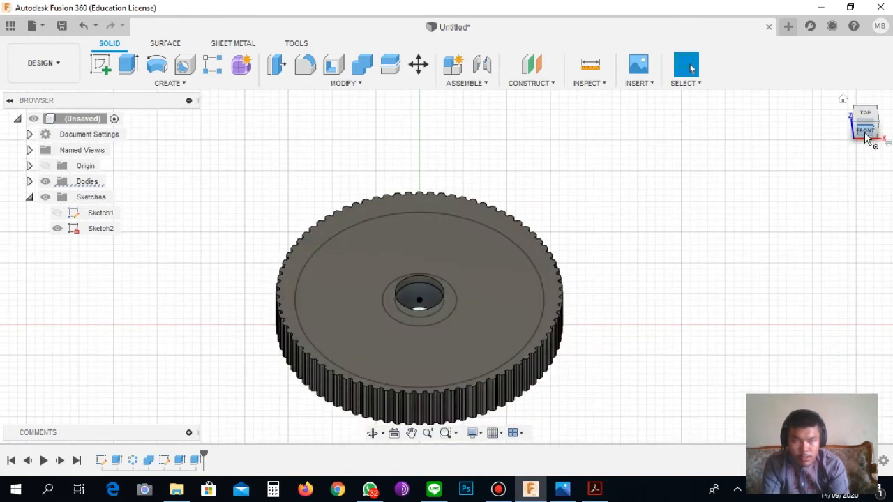
{"action": "left_click", "coordinate": [865, 130]}
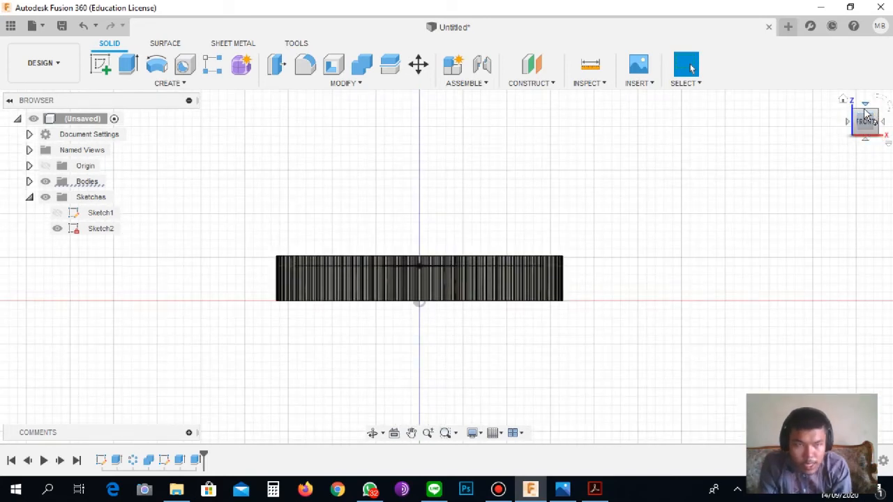
{"action": "left_click", "coordinate": [864, 114]}
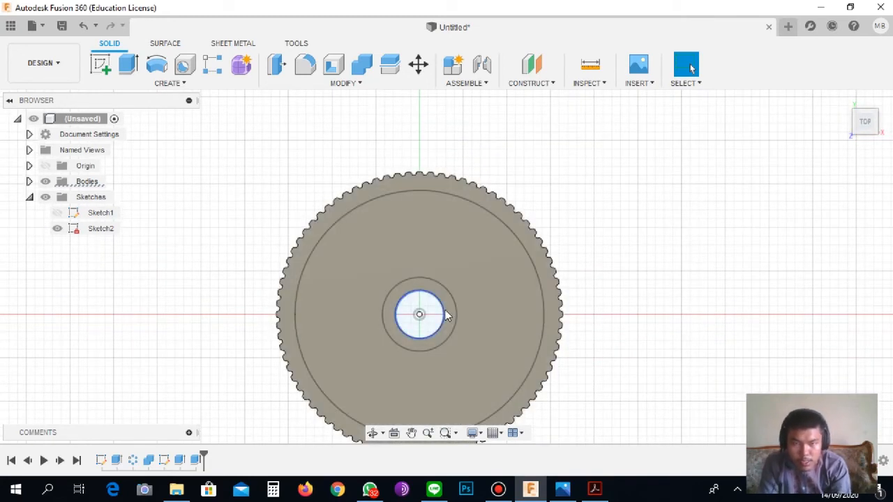
{"action": "left_click", "coordinate": [127, 64]}
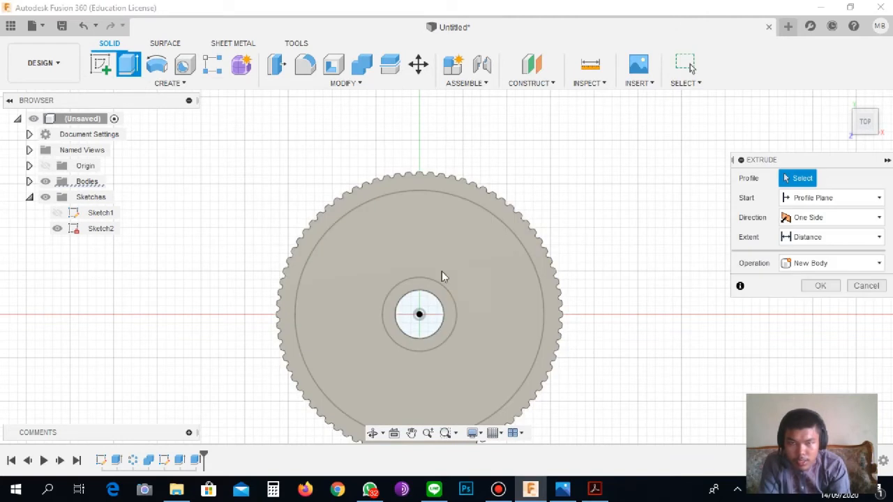
{"action": "left_click", "coordinate": [449, 307]}
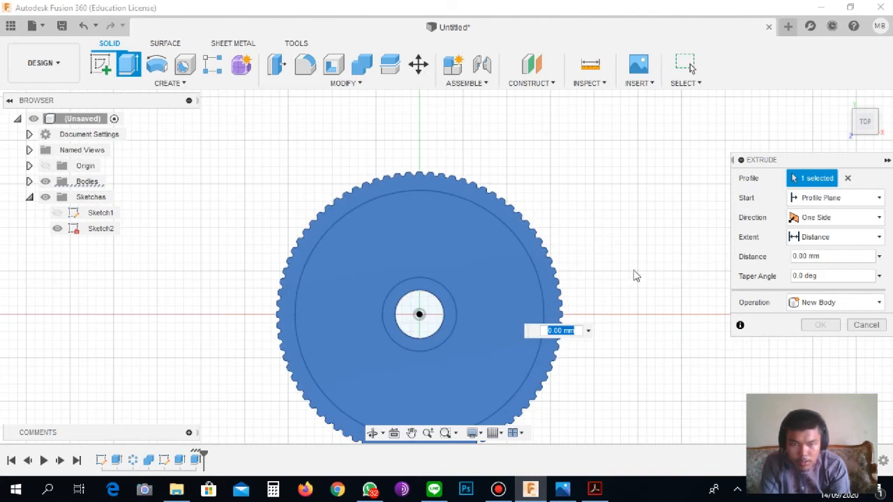
{"action": "key", "text": "Escape"}
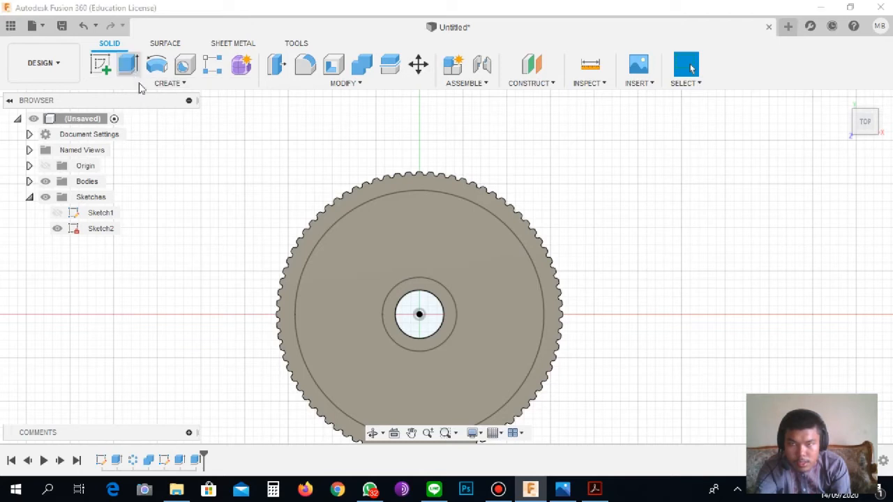
Undo the last extrusion of the hub ring and gear face.
{"action": "left_click", "coordinate": [129, 64]}
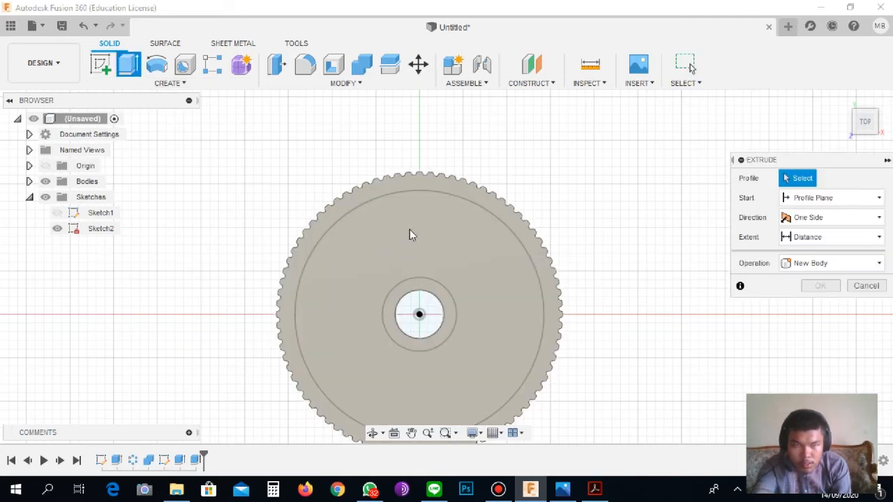
{"action": "key", "text": "Escape"}
{"action": "key", "text": "ctrl+z"}
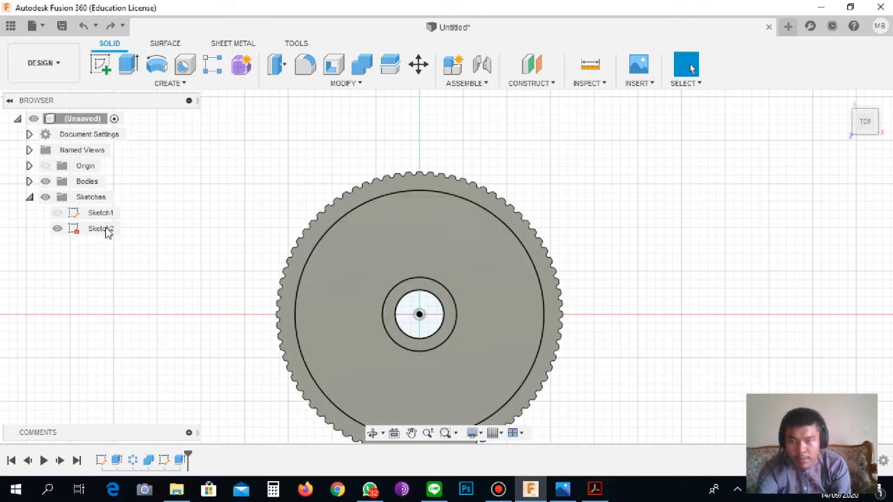
Extrude only the hub ring around the bore by 1.5 mm, joined to the gear, and check it from the front.
{"action": "left_click", "coordinate": [129, 70]}
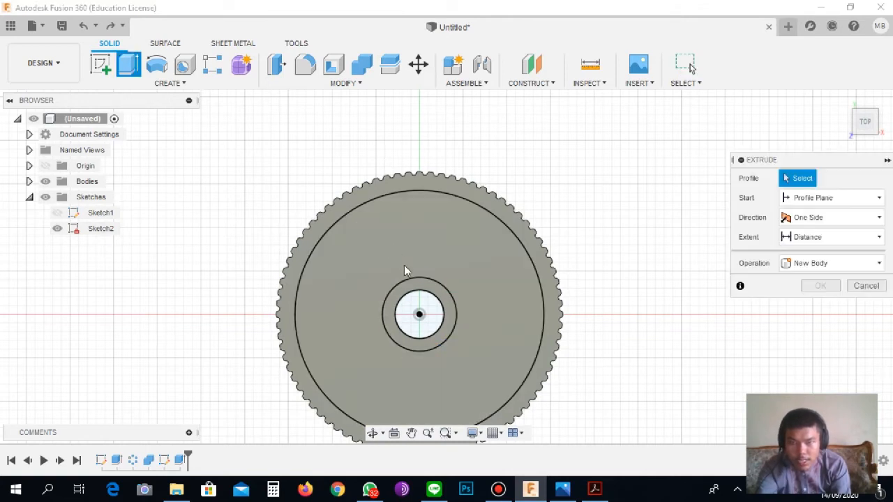
{"action": "left_click", "coordinate": [450, 319]}
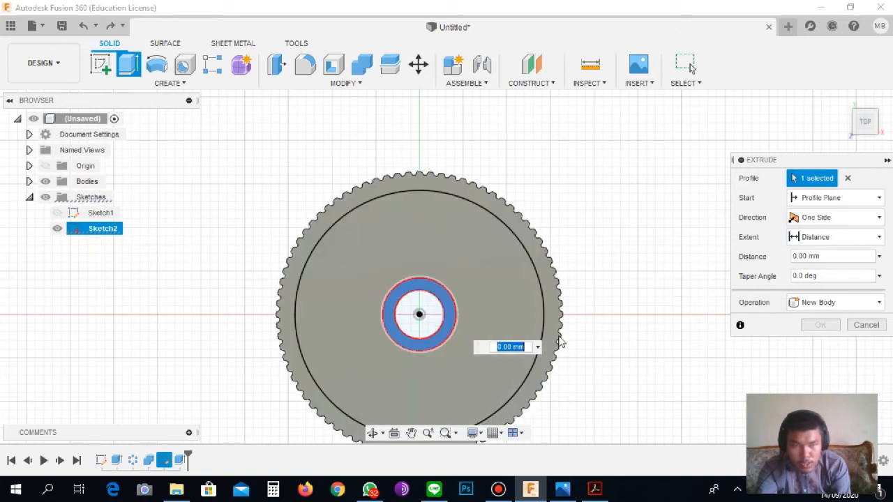
{"action": "type", "text": "1.5"}
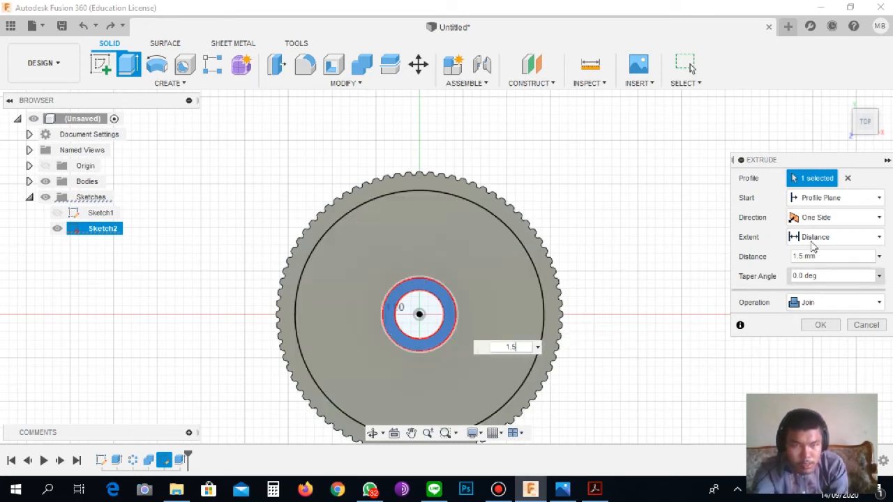
{"action": "left_click", "coordinate": [820, 325]}
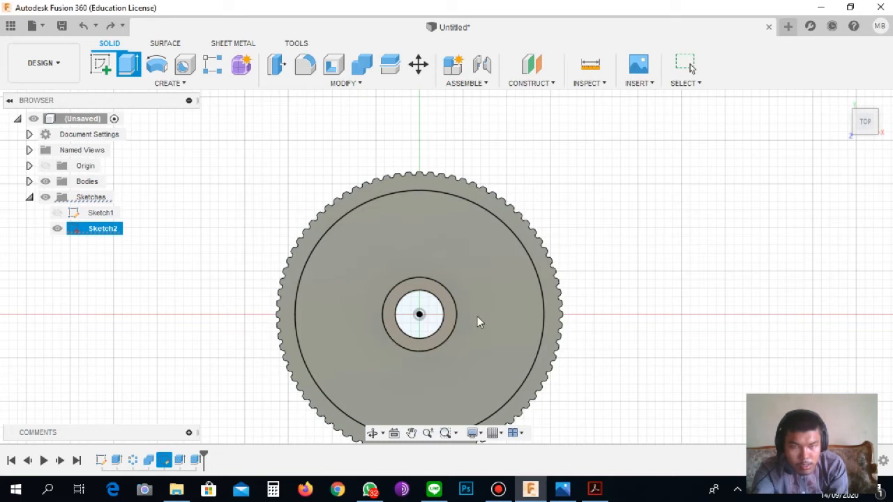
{"action": "left_click", "coordinate": [865, 135]}
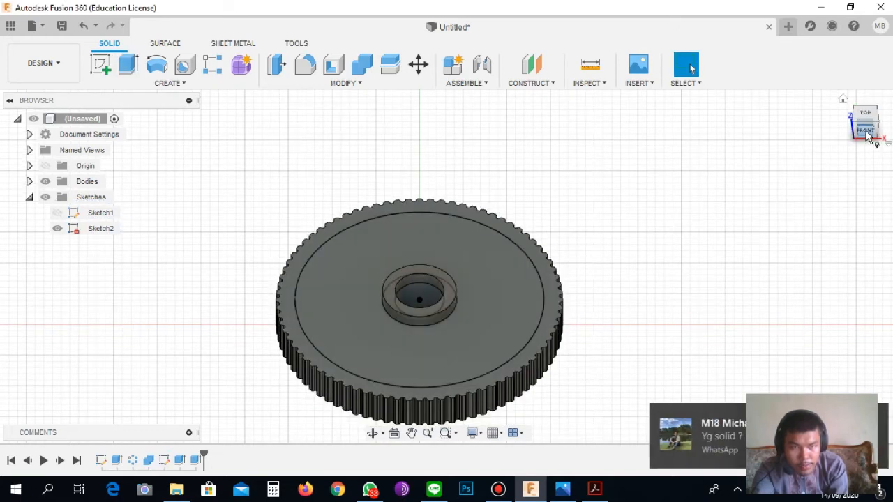
{"action": "left_click", "coordinate": [865, 130]}
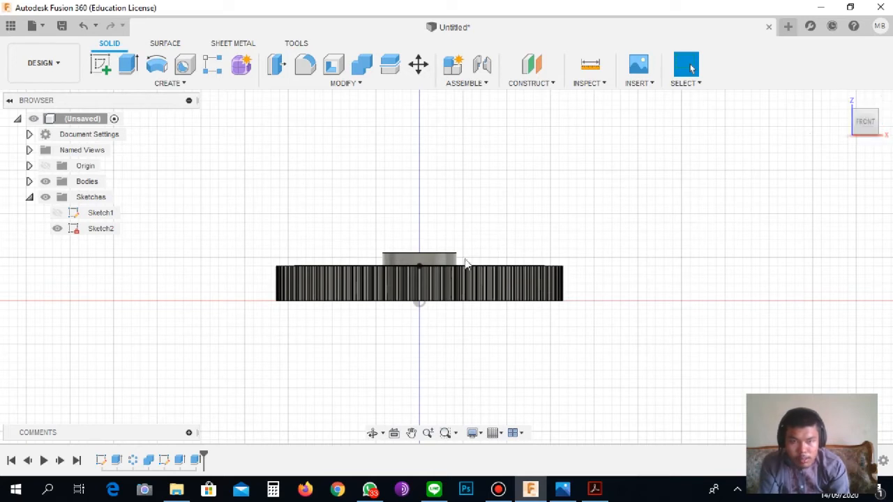
Start a new sketch on the underside of the gear.
{"action": "left_click", "coordinate": [864, 136]}
{"action": "left_click", "coordinate": [866, 131]}
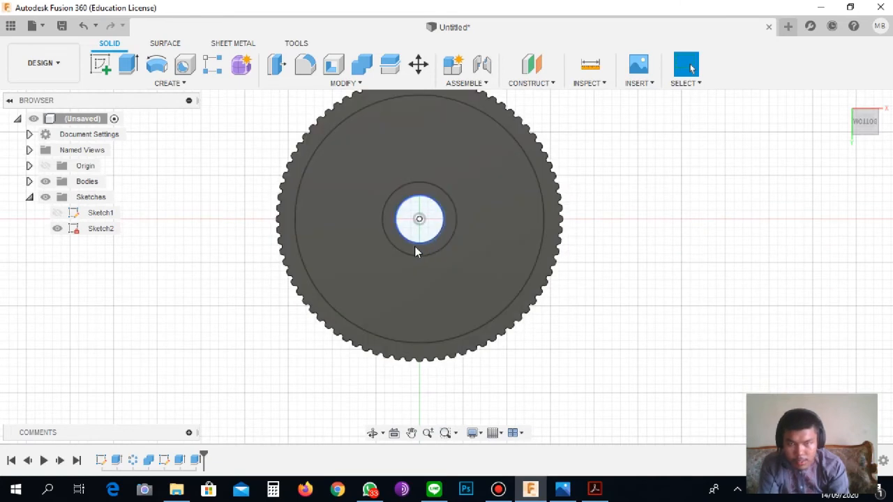
{"action": "left_click", "coordinate": [129, 67]}
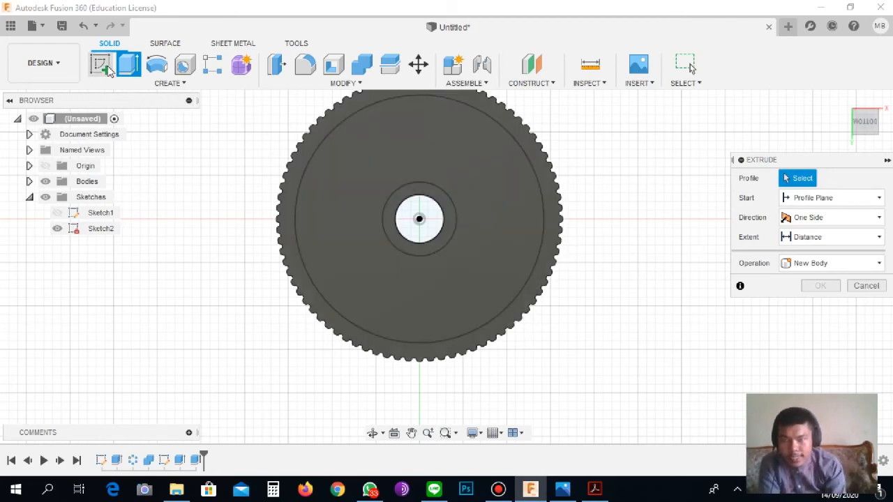
{"action": "left_click", "coordinate": [103, 67]}
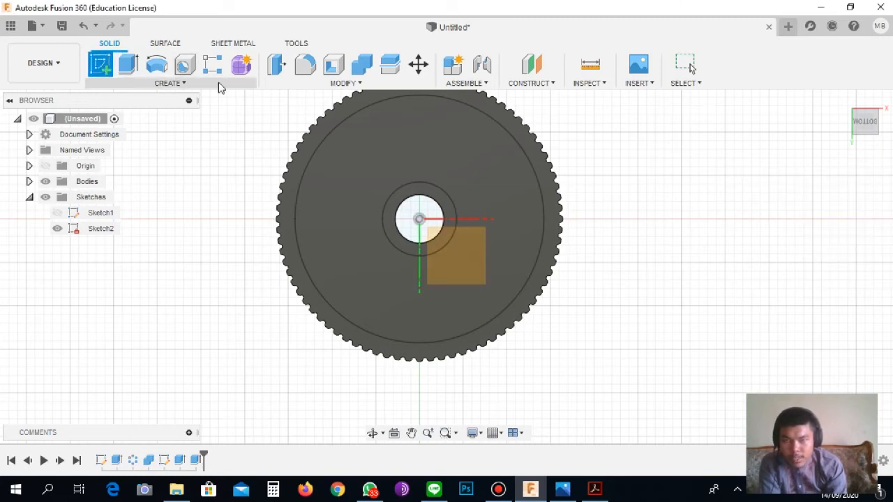
{"action": "left_click", "coordinate": [470, 246]}
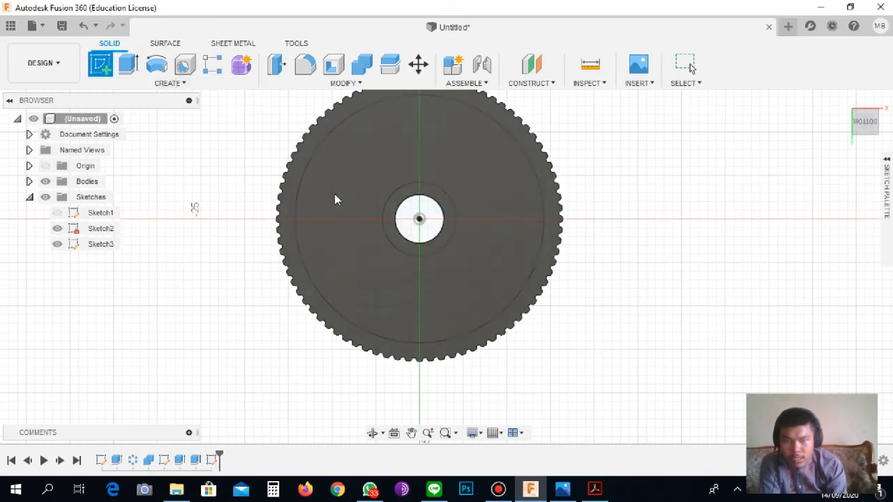
Draw a 28.5 mm diameter circle centred on the origin for the recess on the gear's underside.
{"action": "left_click", "coordinate": [157, 64]}
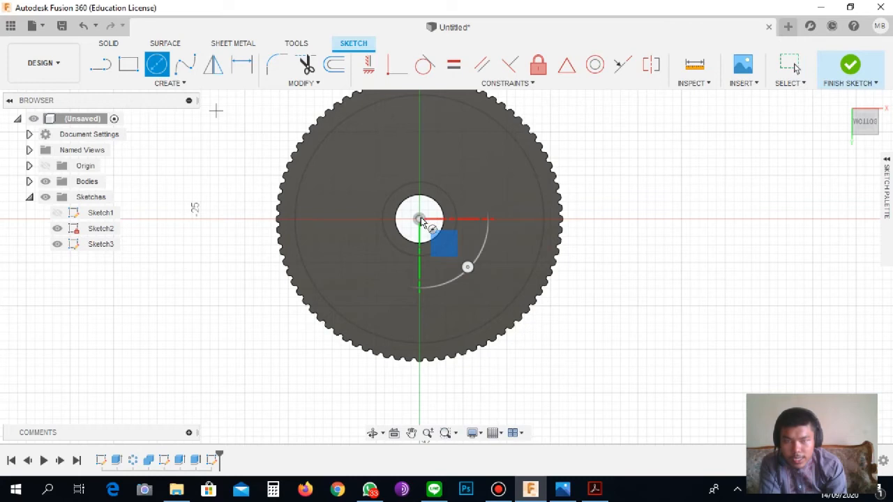
{"action": "left_click", "coordinate": [419, 219]}
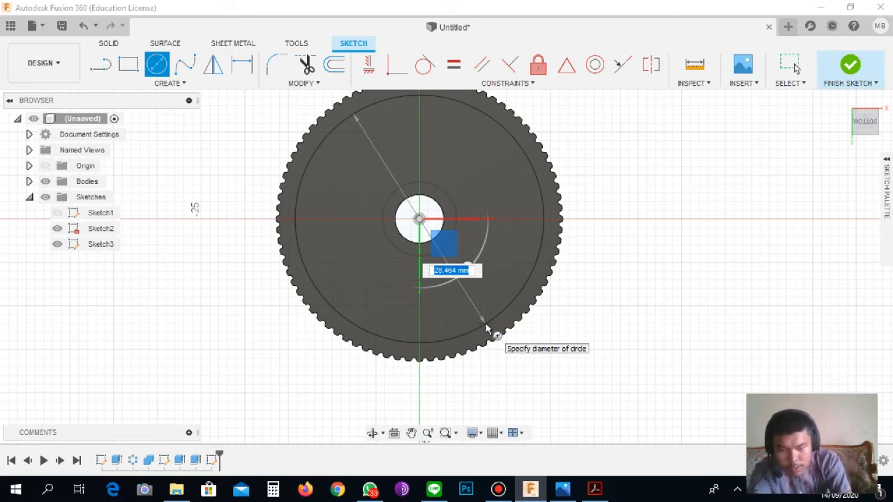
{"action": "type", "text": "28"}
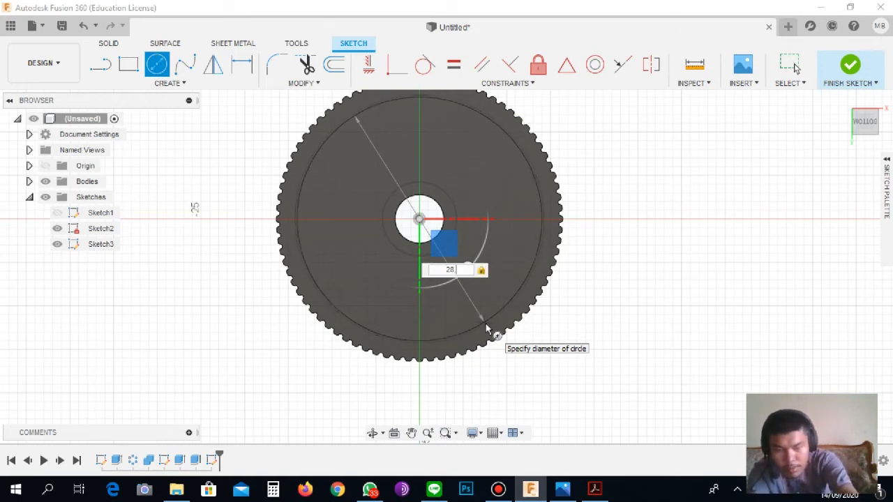
{"action": "type", "text": ",5"}
{"action": "key", "text": "Return"}
{"action": "key", "text": "Escape"}
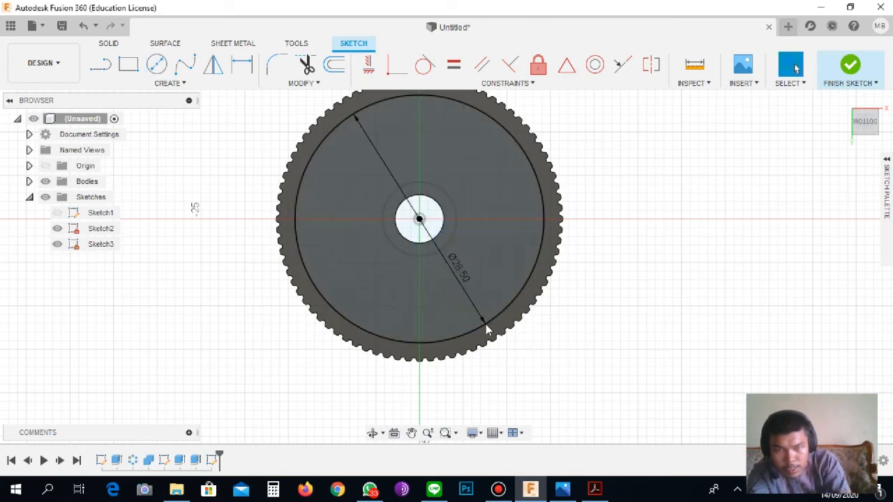
Add a concentric 8.5 mm diameter hub circle at the origin of the underside sketch.
{"action": "left_click", "coordinate": [156, 64]}
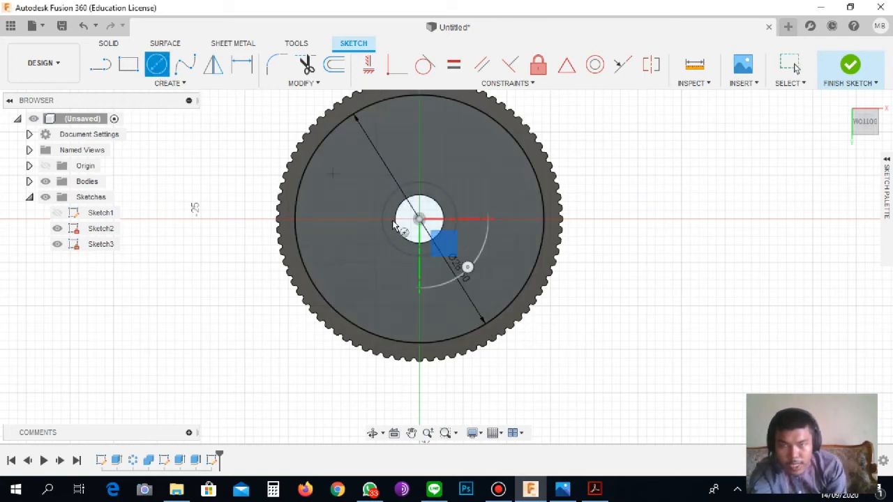
{"action": "left_click", "coordinate": [419, 220]}
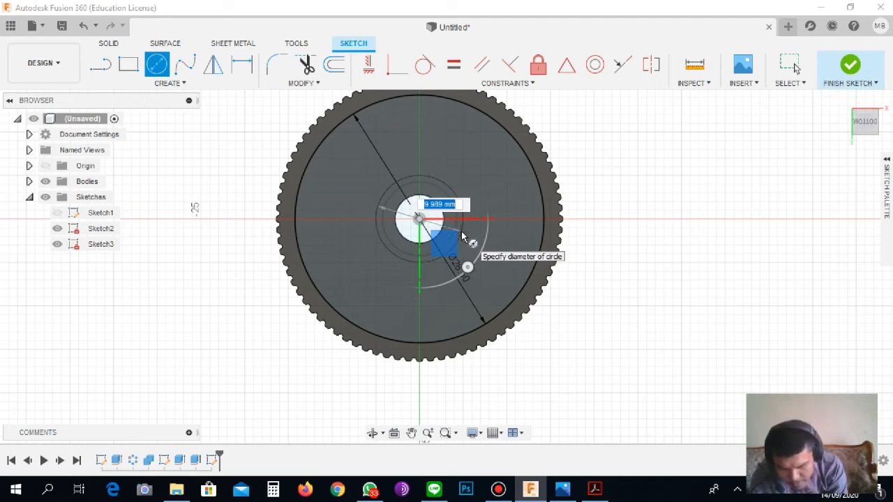
{"action": "type", "text": "8.5"}
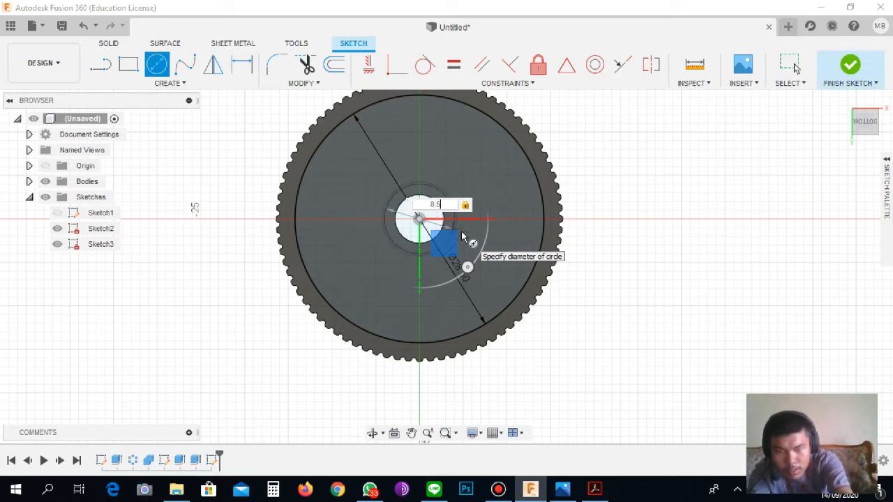
{"action": "key", "text": "Return"}
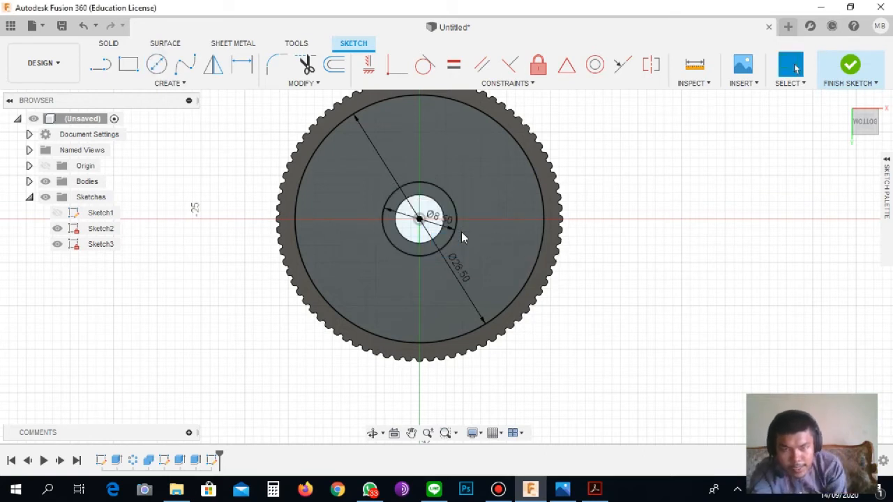
Add a concentric 5.6 mm diameter bore circle at the origin and finish the underside sketch.
{"action": "left_click", "coordinate": [157, 64]}
{"action": "left_click", "coordinate": [419, 219]}
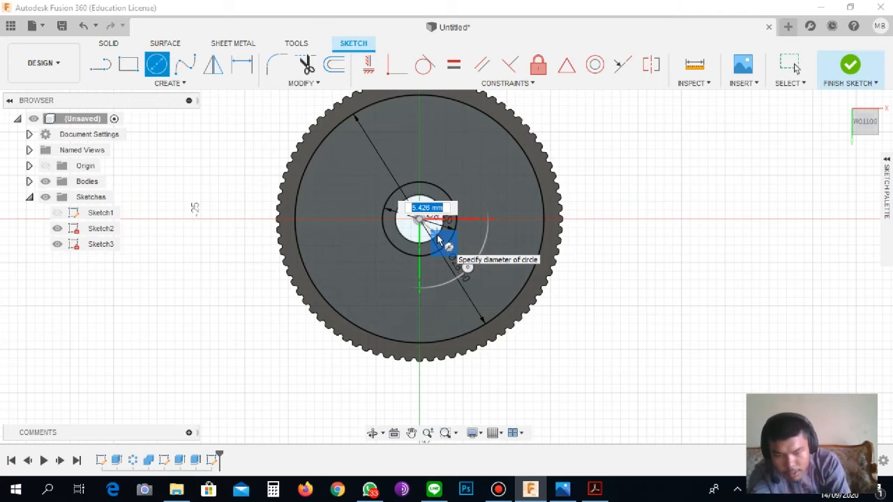
{"action": "type", "text": "56"}
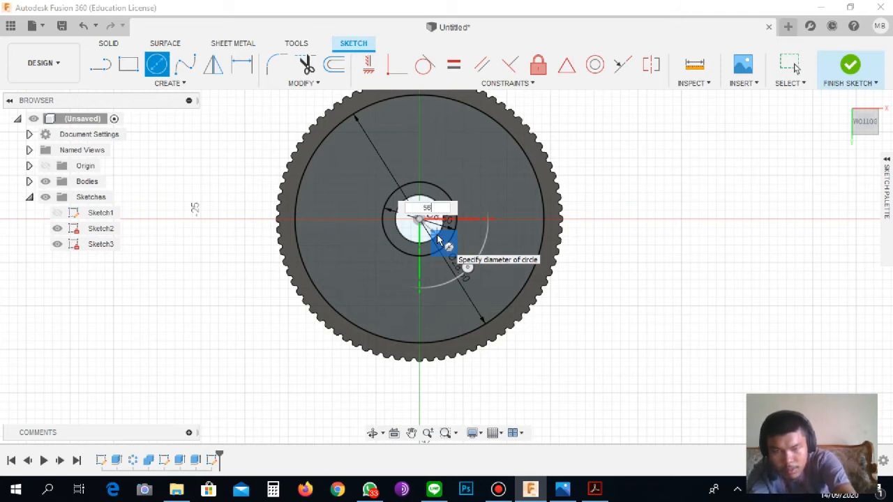
{"action": "type", "text": "."}
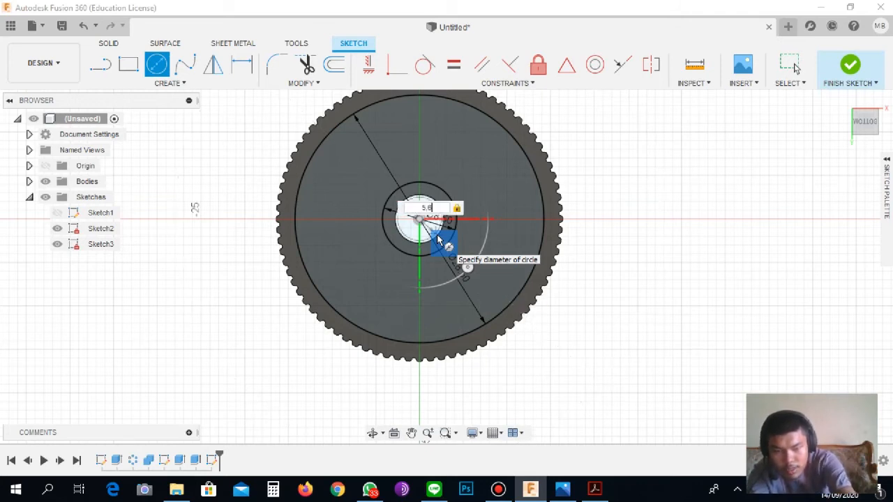
{"action": "key", "text": "Return"}
{"action": "key", "text": "Escape"}
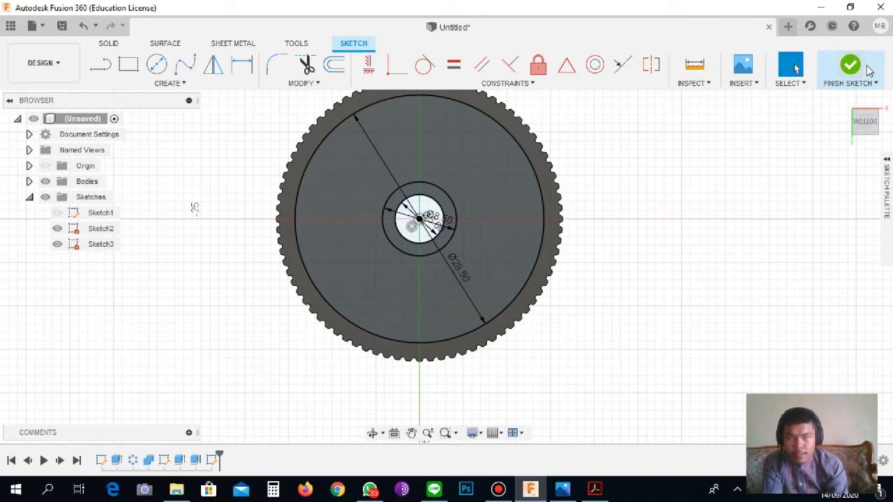
{"action": "left_click", "coordinate": [848, 67]}
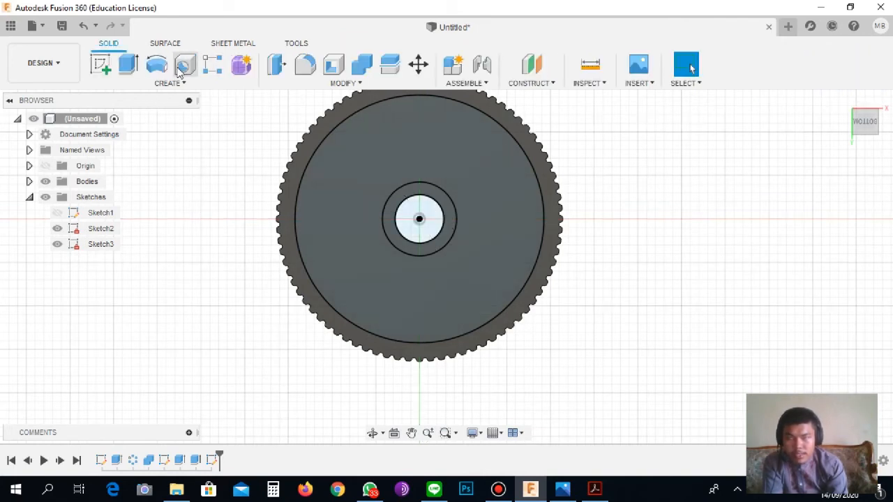
Try to cut the ring between the 5.6 mm and 8.5 mm circles 1.15 mm into the underside, check it from the side and undo it.
{"action": "left_click", "coordinate": [129, 68]}
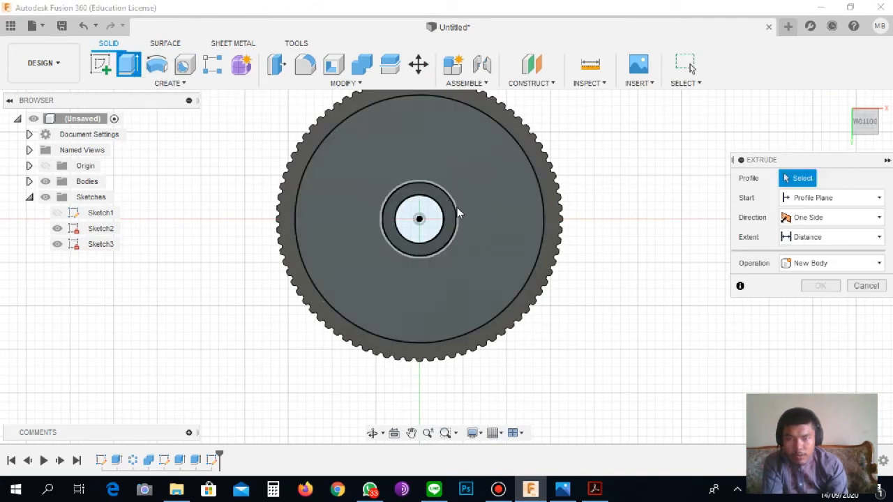
{"action": "left_click", "coordinate": [450, 230]}
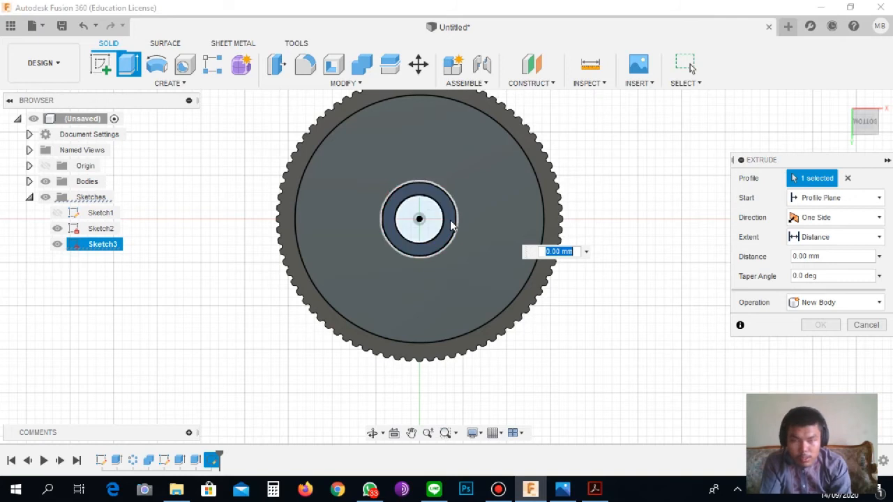
{"action": "type", "text": "1.15"}
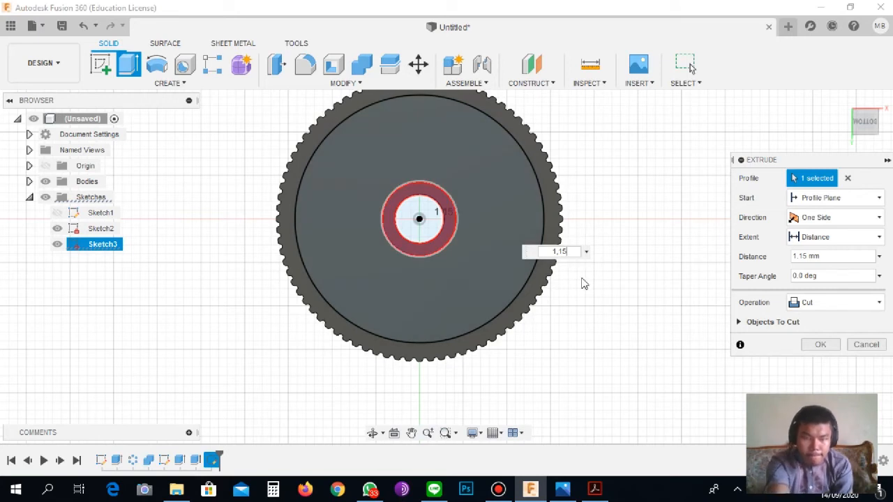
{"action": "key", "text": "Return"}
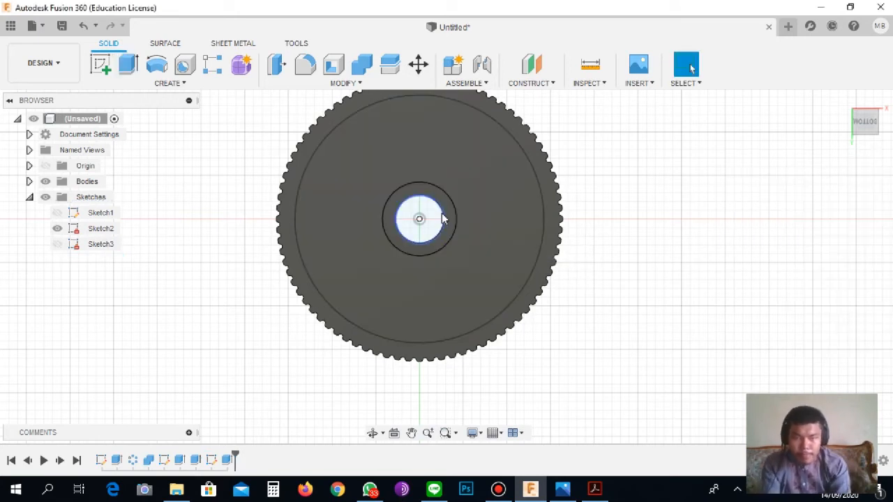
{"action": "left_click", "coordinate": [867, 133]}
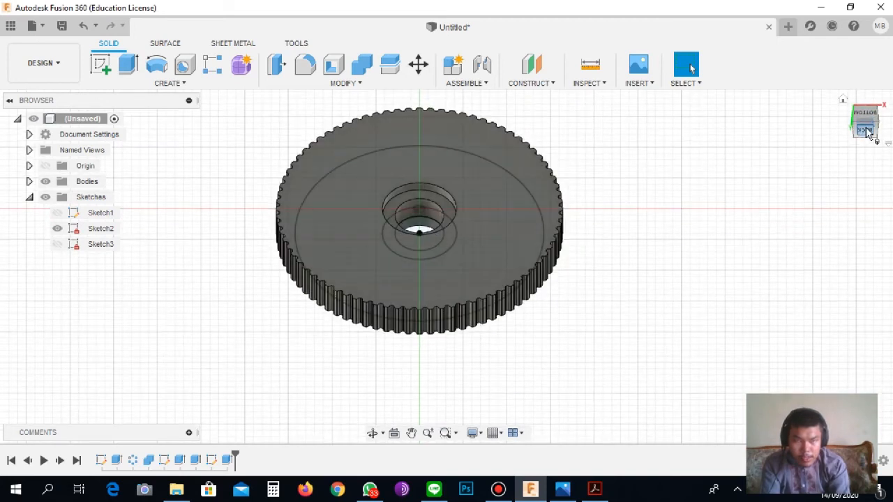
{"action": "left_click", "coordinate": [867, 132]}
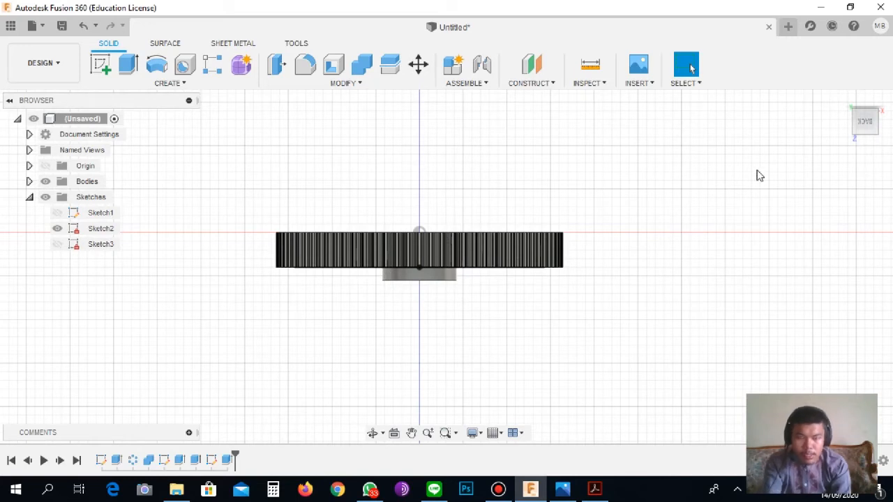
{"action": "key", "text": "ctrl+z"}
{"action": "key", "text": "ctrl+z"}
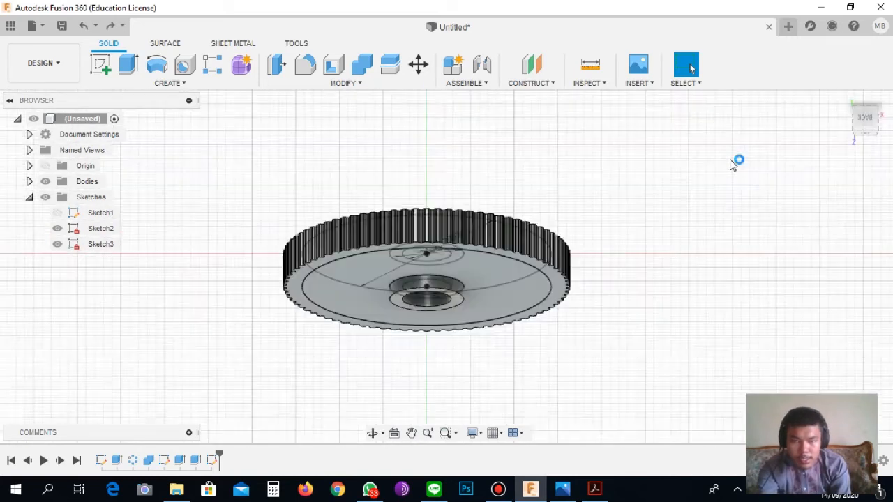
Try to extrude the ring between the 5.6 mm and 8.5 mm circles on the underside by 1.15 mm as a Join.
{"action": "left_click", "coordinate": [865, 135]}
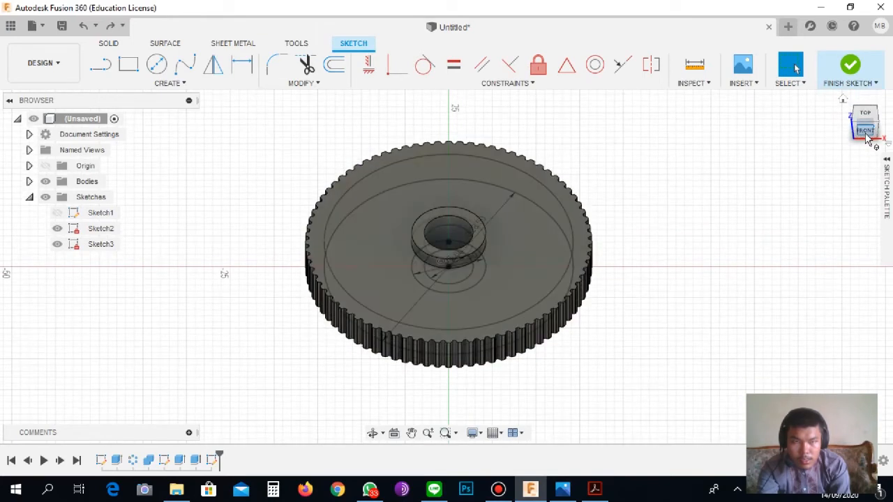
{"action": "left_click", "coordinate": [867, 137]}
{"action": "left_click", "coordinate": [867, 130]}
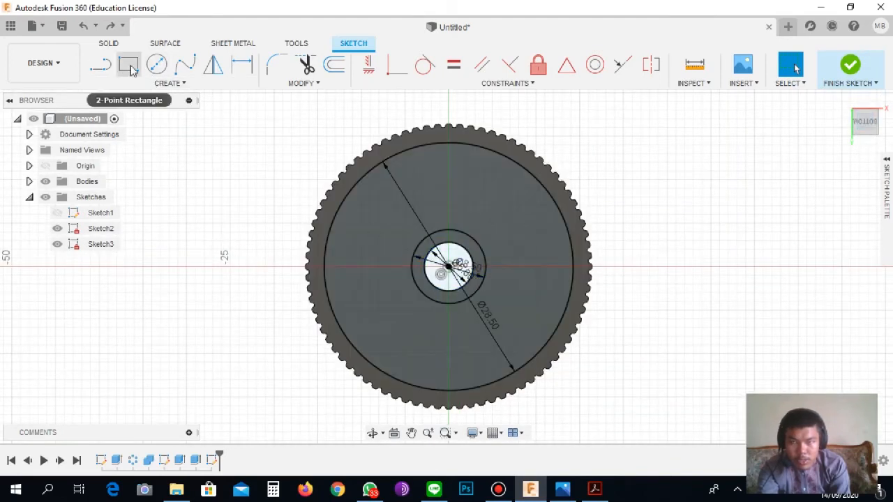
{"action": "left_click", "coordinate": [117, 44]}
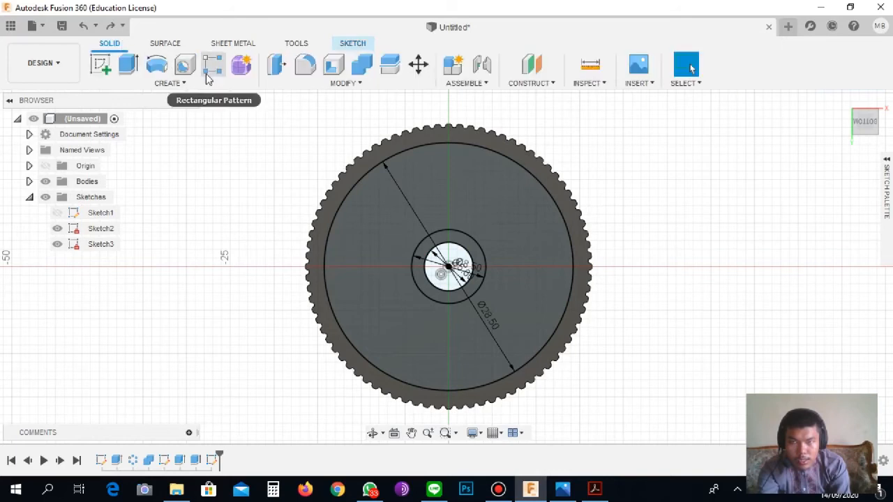
{"action": "left_click", "coordinate": [129, 67]}
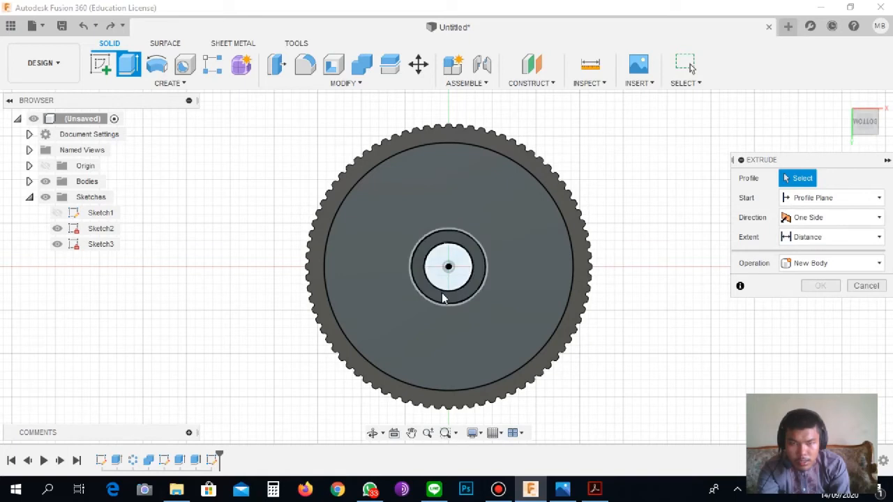
{"action": "left_click", "coordinate": [444, 296]}
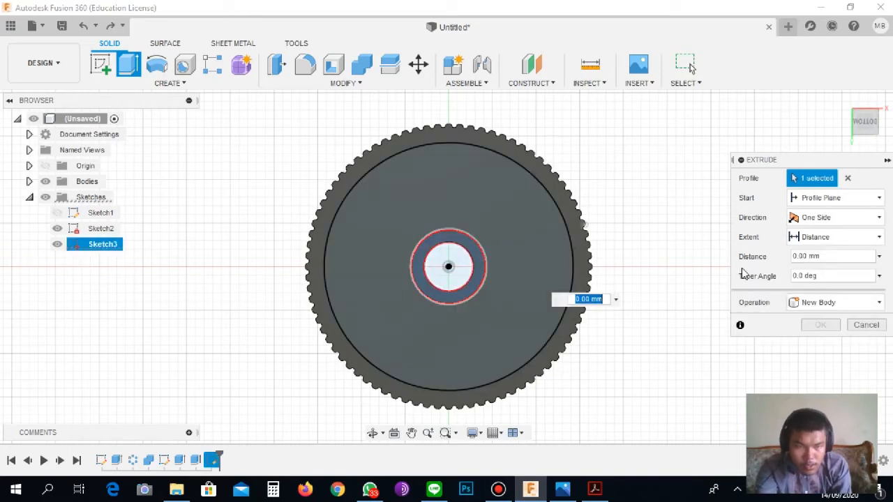
{"action": "left_click", "coordinate": [834, 304]}
{"action": "left_click", "coordinate": [832, 322]}
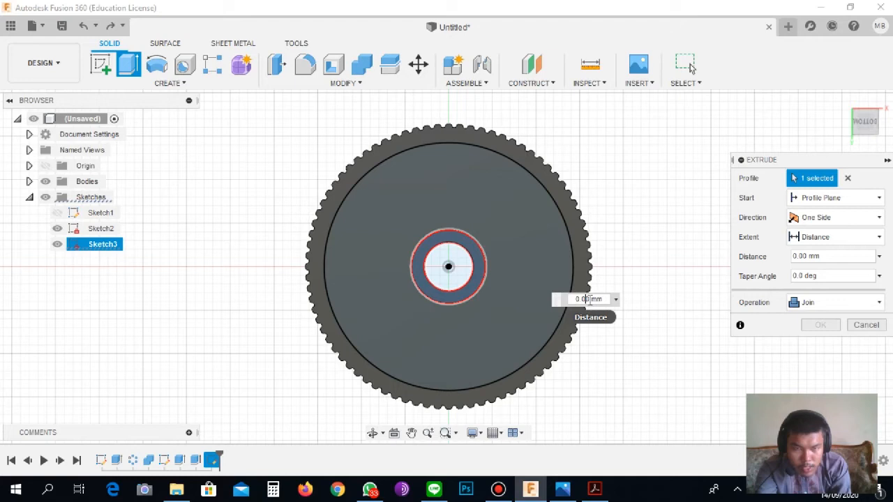
{"action": "type", "text": "1,5"}
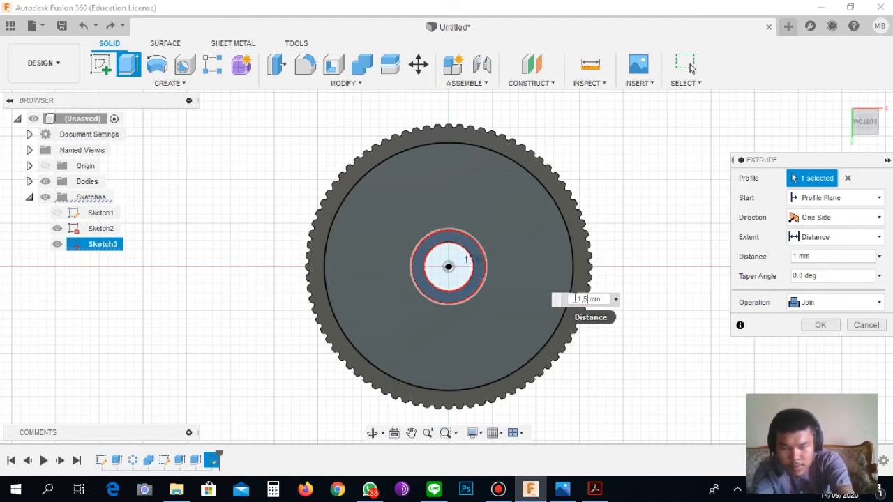
{"action": "key", "text": "BackSpace"}
{"action": "type", "text": "15"}
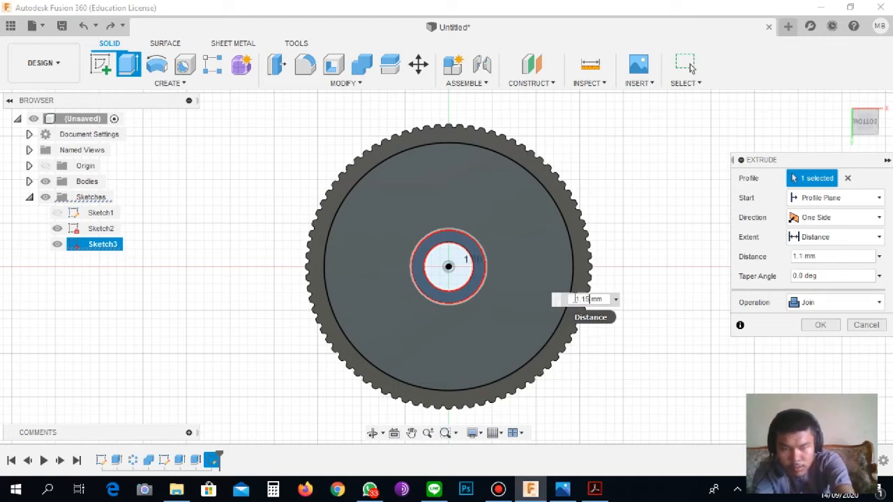
{"action": "key", "text": "Return"}
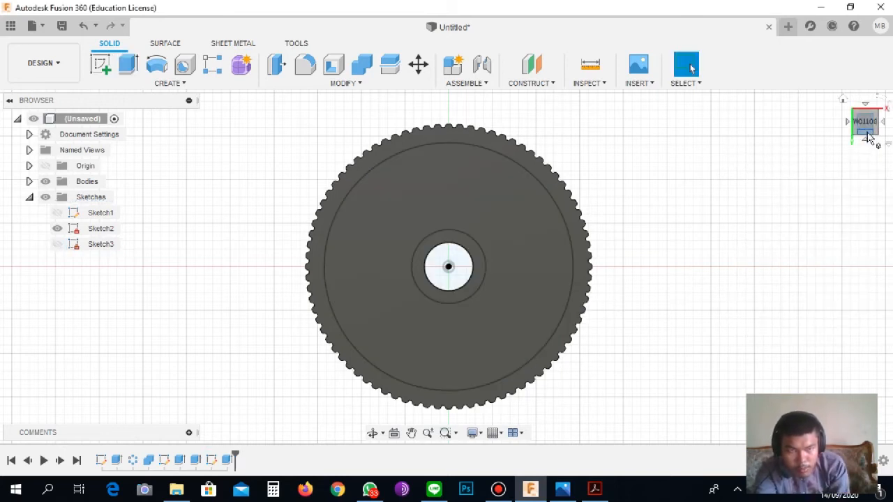
Inspect the underside hub from the side and undo its 1.15 mm extrusion.
{"action": "left_click", "coordinate": [868, 136]}
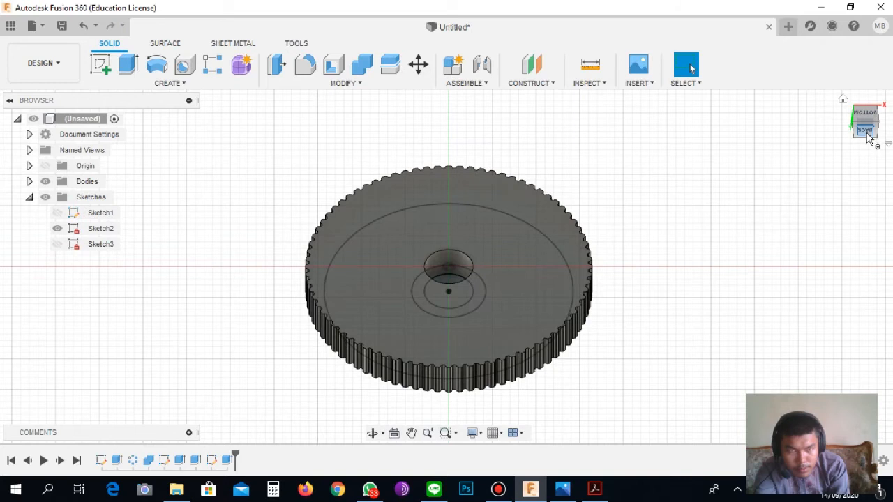
{"action": "left_click", "coordinate": [866, 131]}
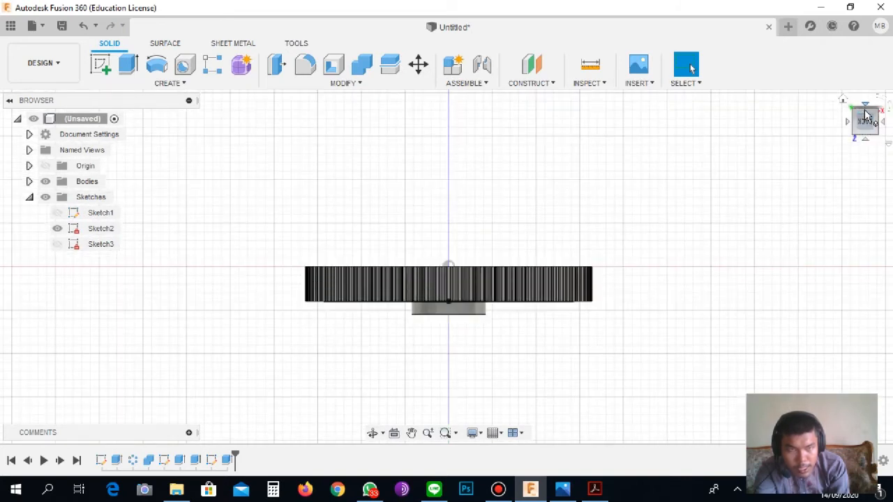
{"action": "left_click", "coordinate": [865, 115]}
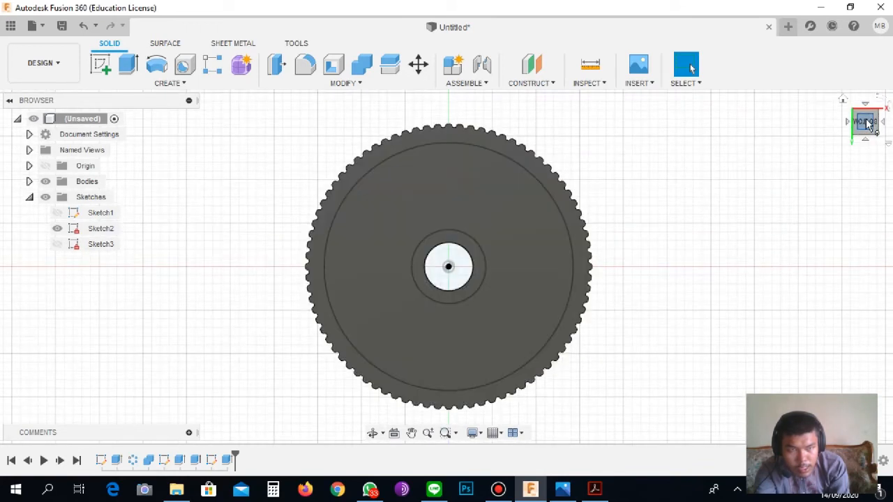
{"action": "double_click", "coordinate": [451, 232]}
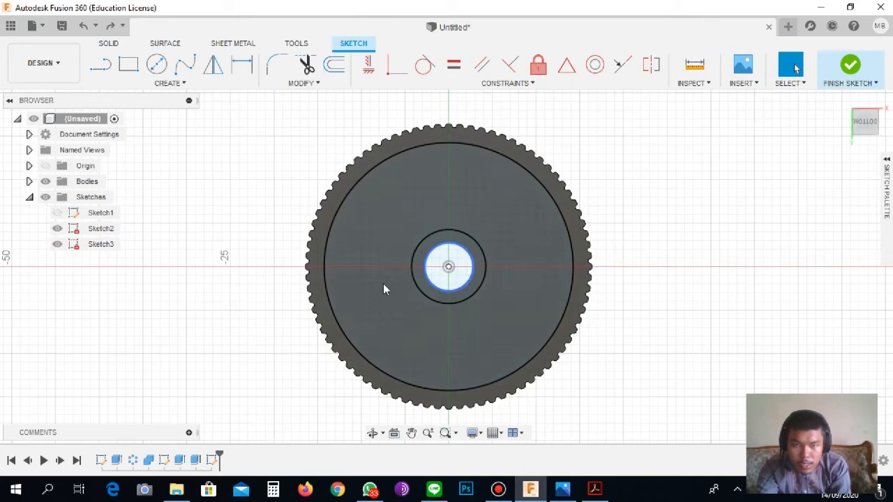
Extrude the ring between the 5.6 mm and 8.5 mm circles on the underside by -1.15 mm as a Join.
{"action": "left_click", "coordinate": [111, 43]}
{"action": "left_click", "coordinate": [128, 64]}
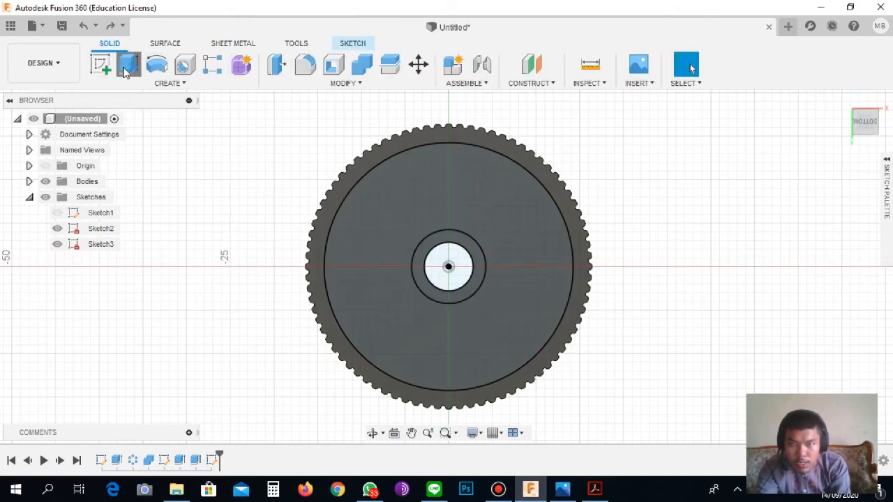
{"action": "left_click", "coordinate": [479, 258]}
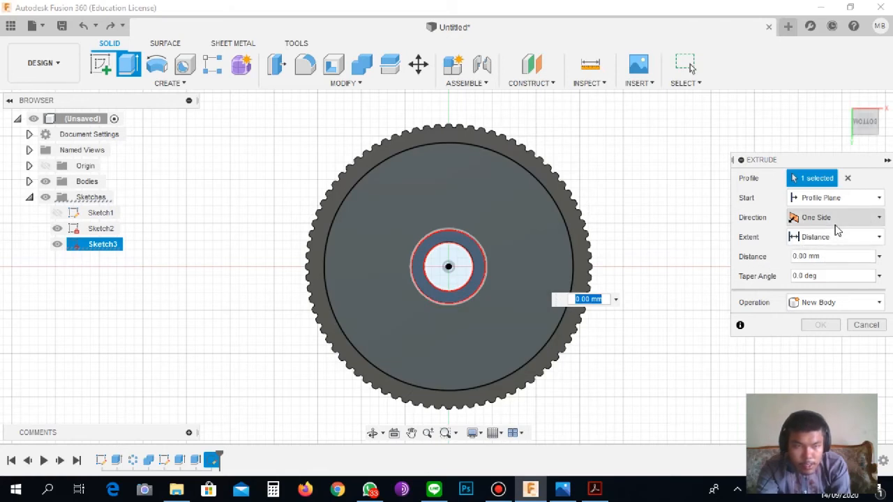
{"action": "left_click", "coordinate": [864, 303]}
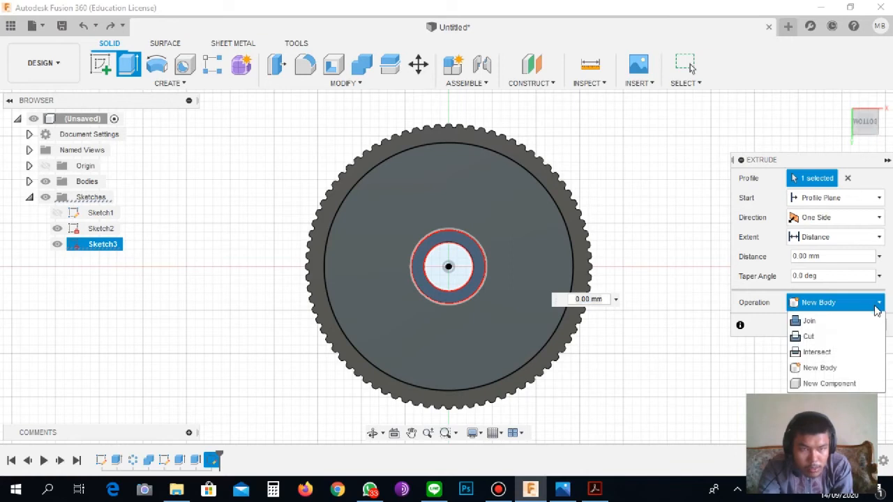
{"action": "left_click", "coordinate": [841, 321]}
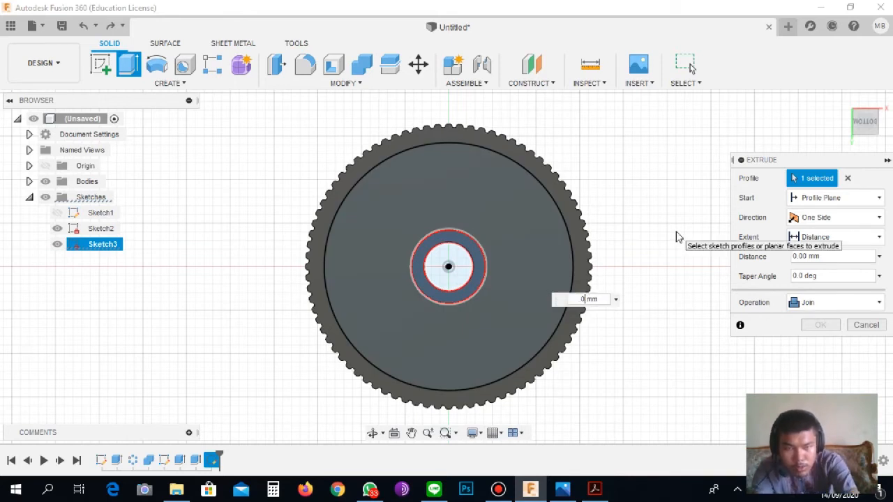
{"action": "type", "text": "1"}
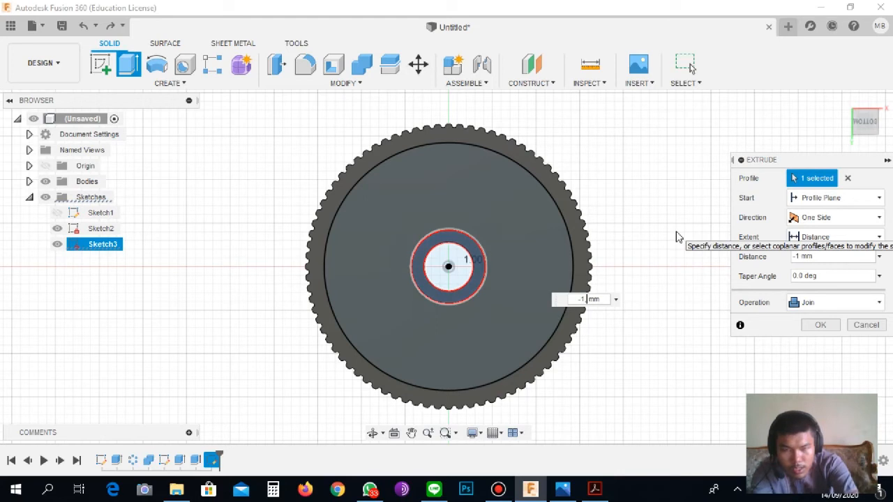
{"action": "type", "text": ",15"}
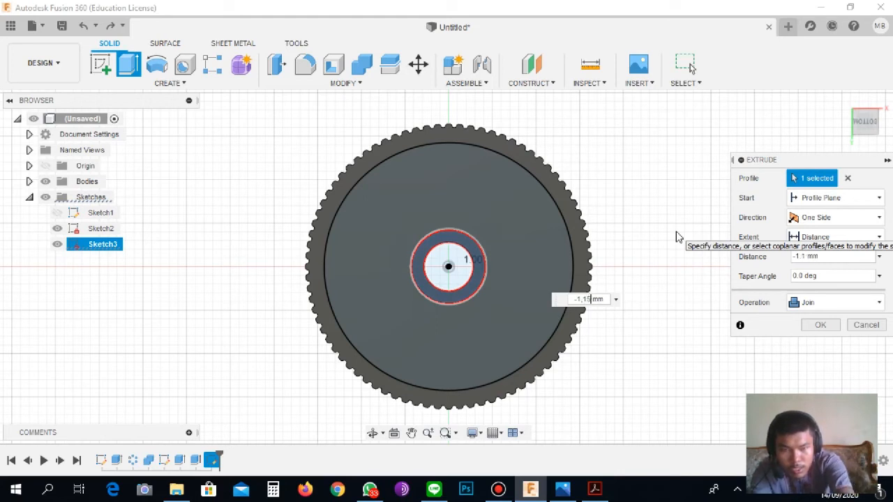
{"action": "key", "text": "Return"}
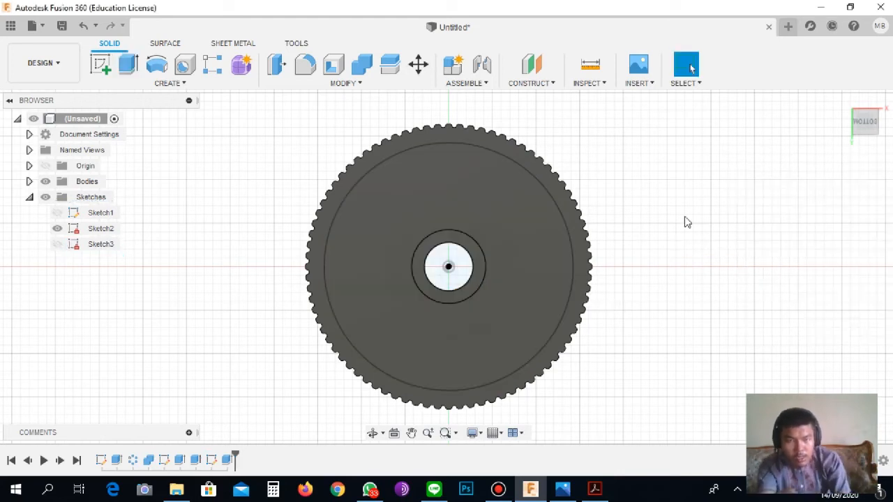
Compare the heights of the two hubs from the side and select the outer face of the top hub.
{"action": "left_click", "coordinate": [866, 136]}
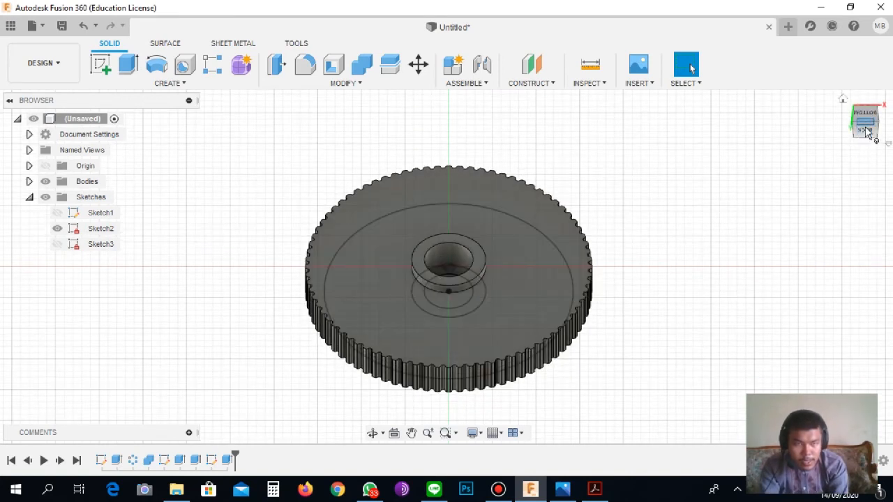
{"action": "left_click", "coordinate": [865, 133]}
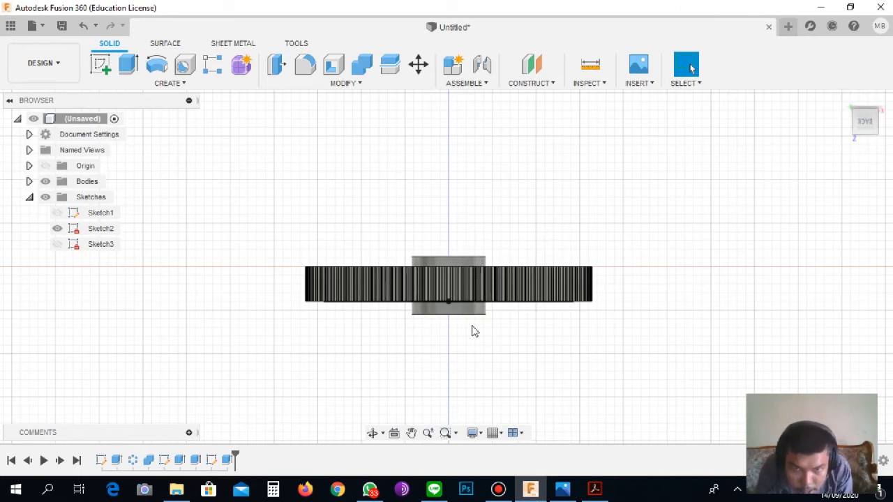
{"action": "scroll", "coordinate": [469, 311], "scroll_direction": "down", "scroll_amount": 2}
{"action": "scroll", "coordinate": [459, 277], "scroll_direction": "up", "scroll_amount": 6}
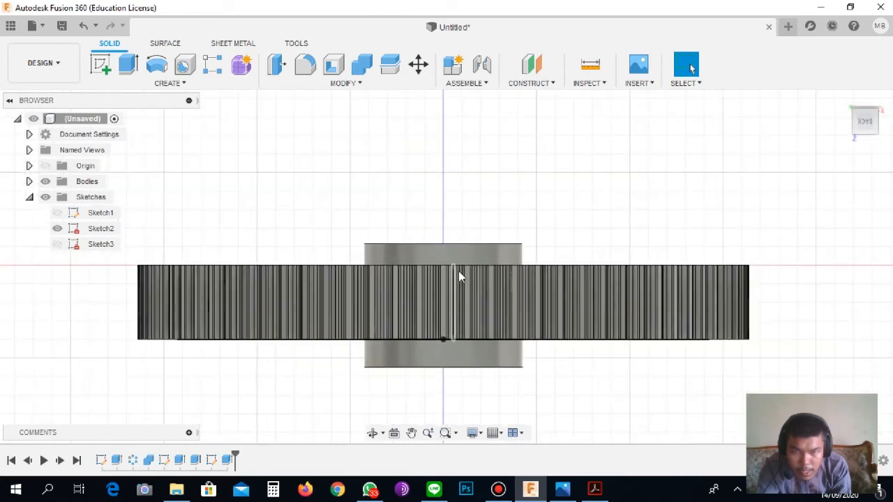
{"action": "scroll", "coordinate": [460, 236], "scroll_direction": "up", "scroll_amount": 3}
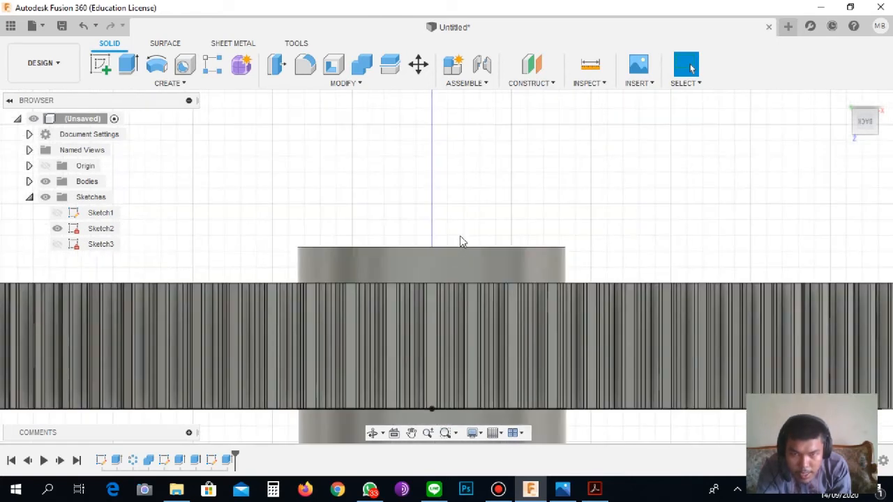
{"action": "scroll", "coordinate": [460, 236], "scroll_direction": "down", "scroll_amount": 2}
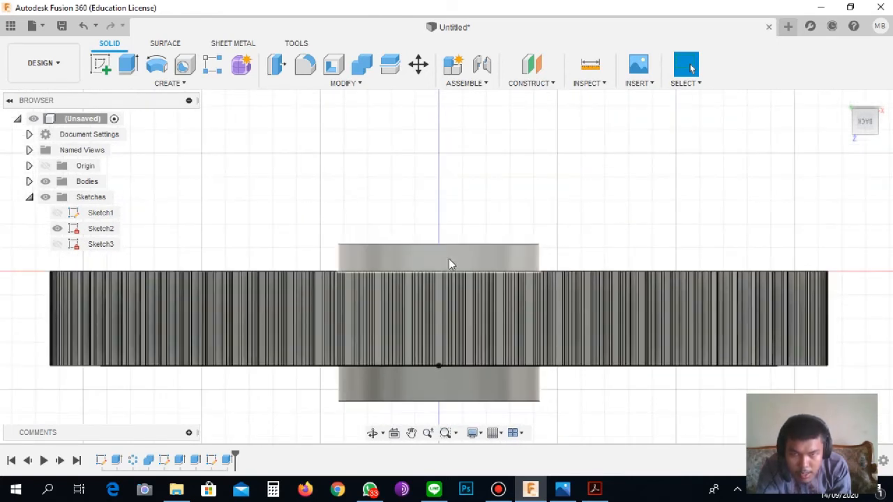
{"action": "left_click", "coordinate": [455, 380]}
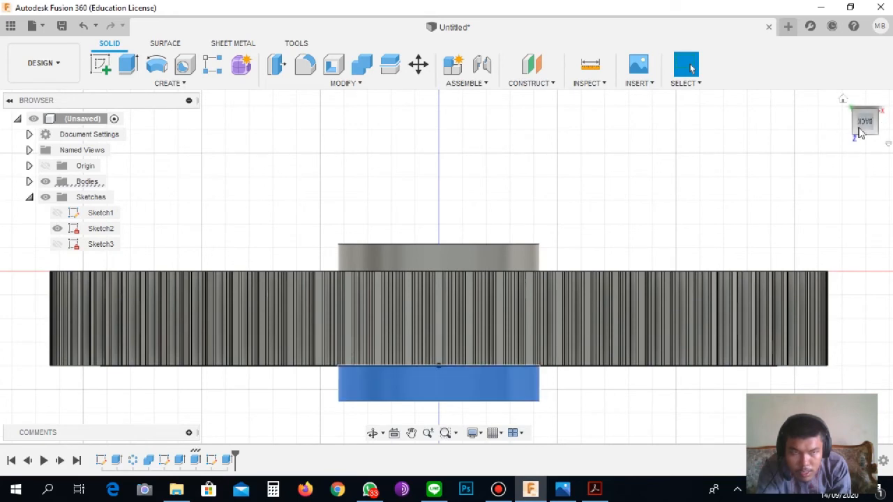
Try to delete the ring-shaped top face of the gear's hub and undo the attempt.
{"action": "left_click", "coordinate": [843, 100]}
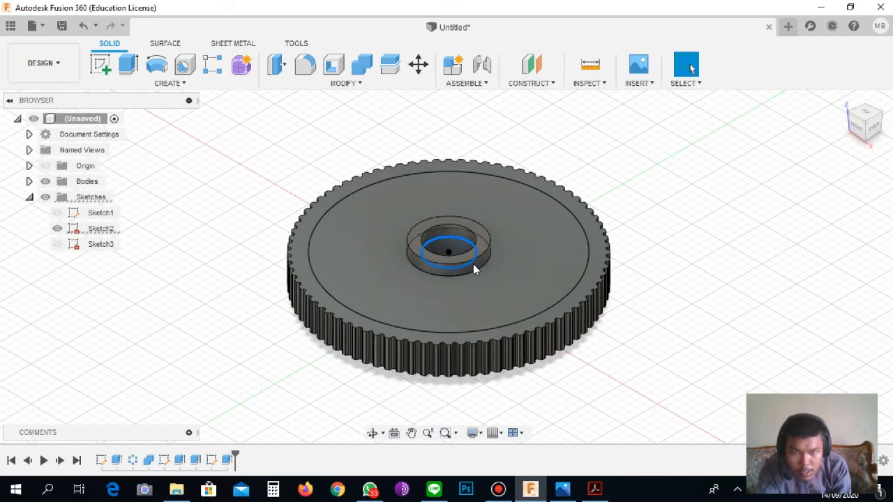
{"action": "left_click", "coordinate": [865, 116]}
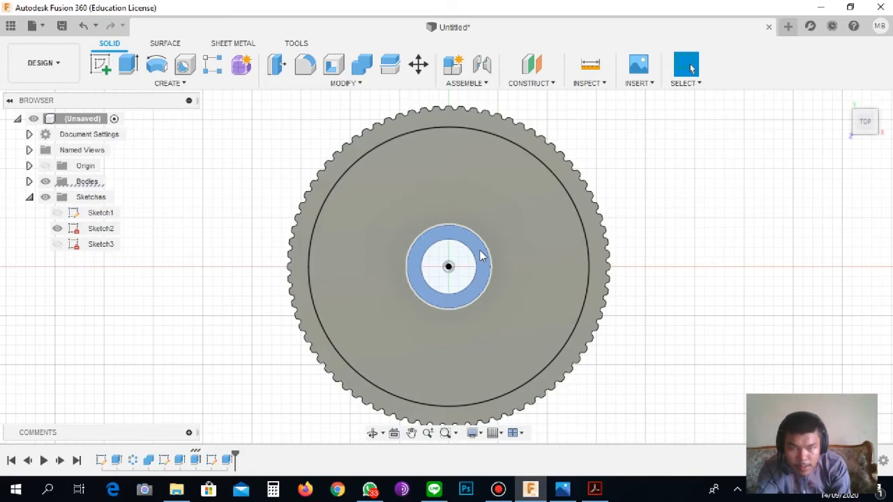
{"action": "right_click", "coordinate": [482, 256]}
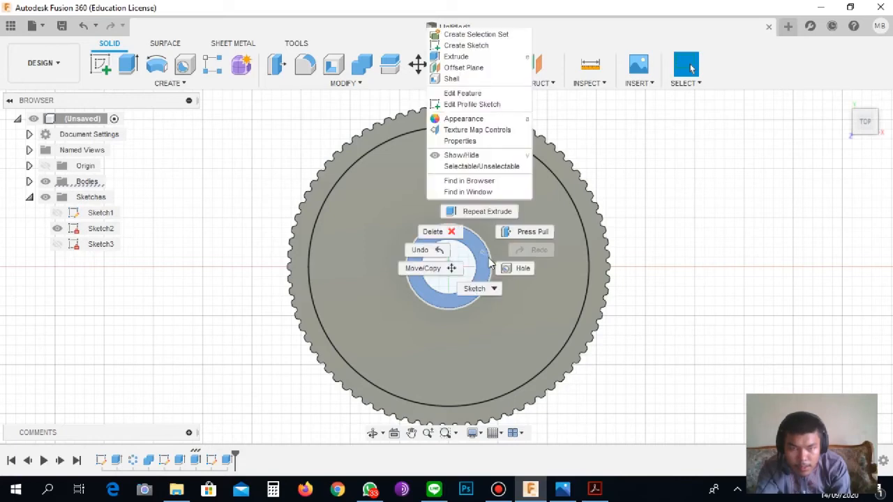
{"action": "left_click", "coordinate": [450, 234]}
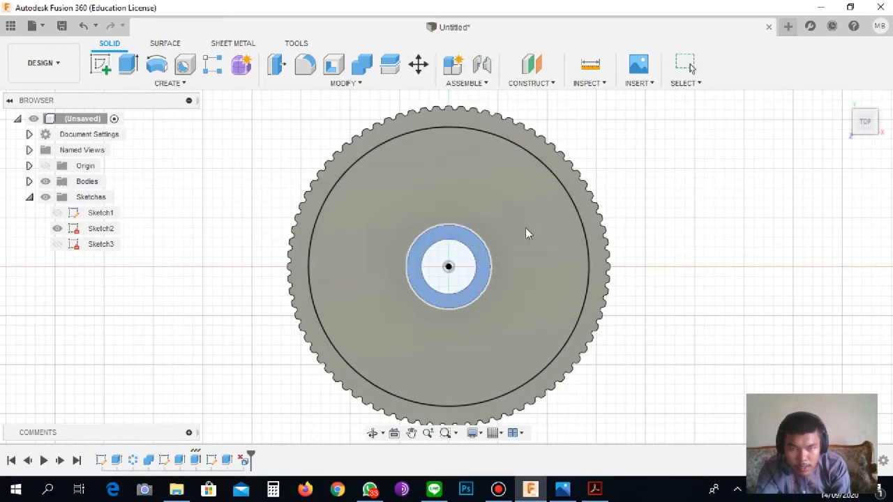
{"action": "key", "text": "ctrl+z"}
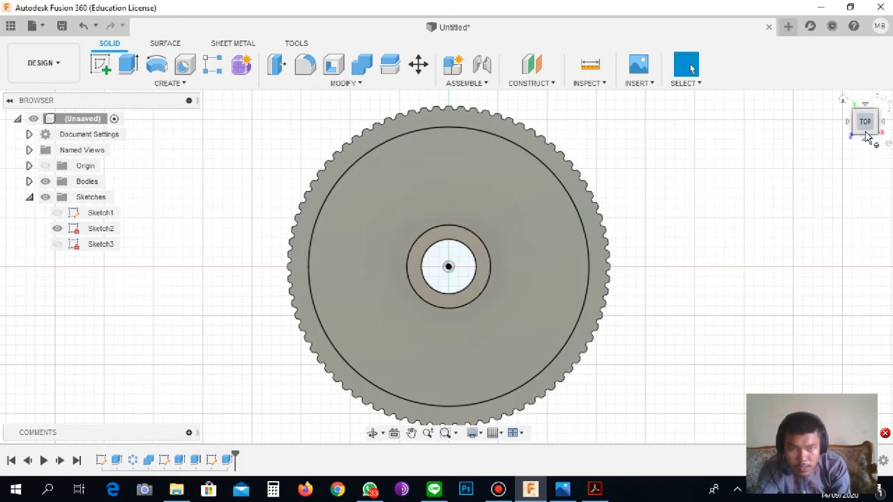
Delete the outer cylindrical face of the hub boss above the gear to remove that boss.
{"action": "left_click", "coordinate": [865, 136]}
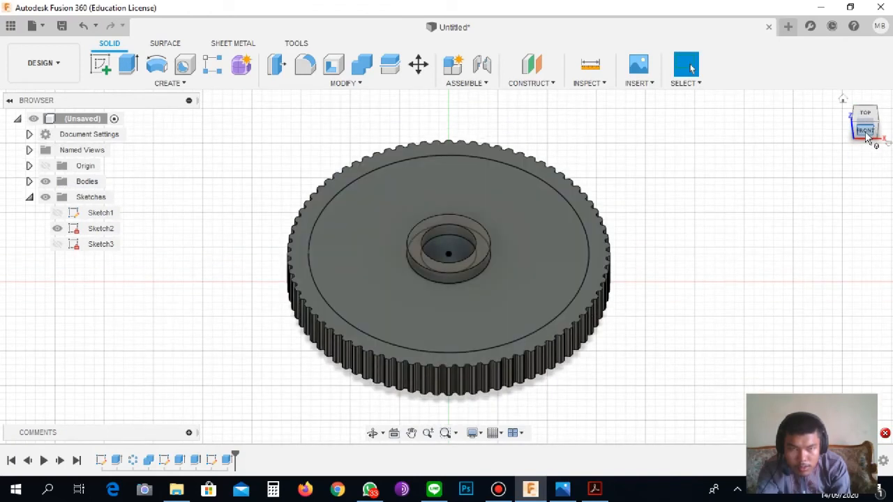
{"action": "left_click", "coordinate": [865, 129]}
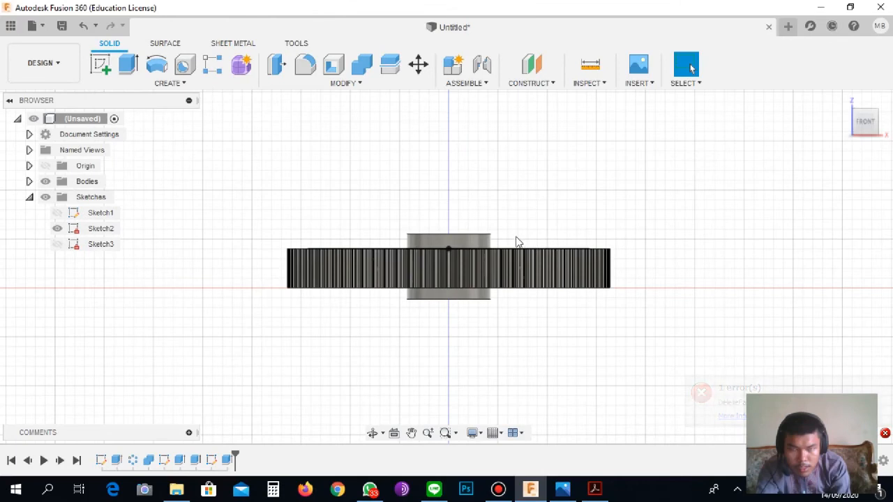
{"action": "scroll", "coordinate": [516, 242], "scroll_direction": "down", "scroll_amount": 1}
{"action": "scroll", "coordinate": [484, 217], "scroll_direction": "up", "scroll_amount": 4}
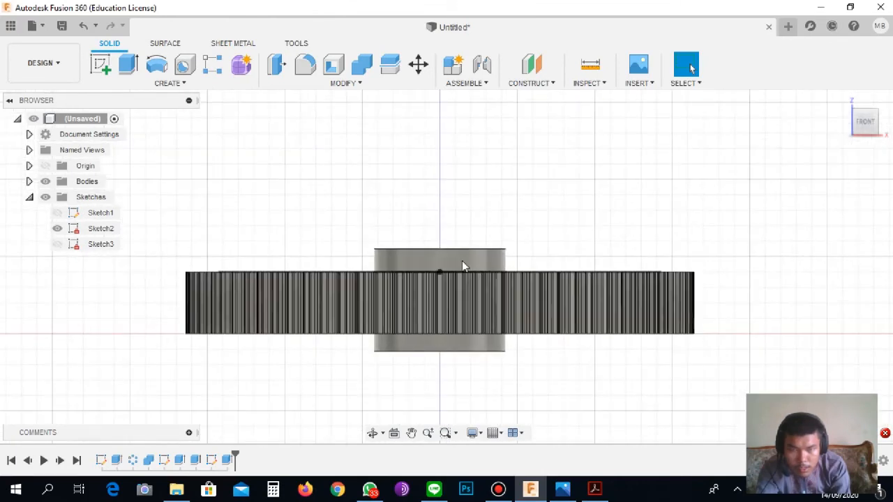
{"action": "left_click", "coordinate": [465, 262]}
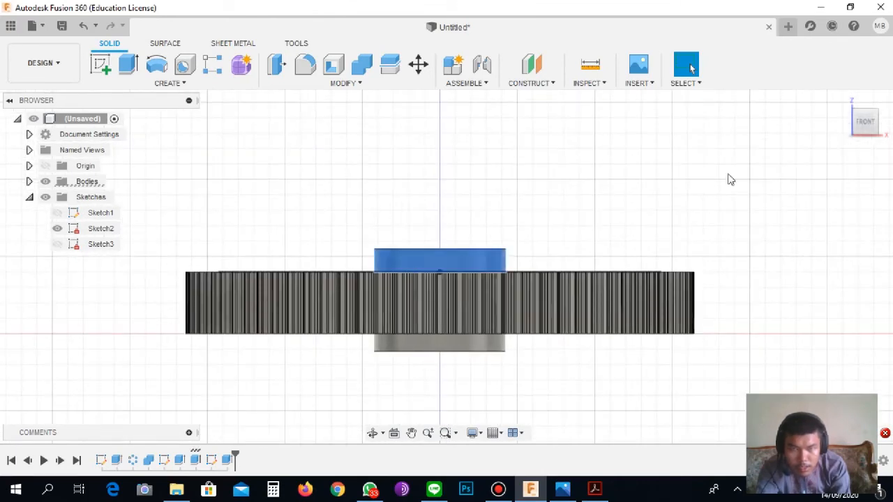
{"action": "right_click", "coordinate": [485, 263]}
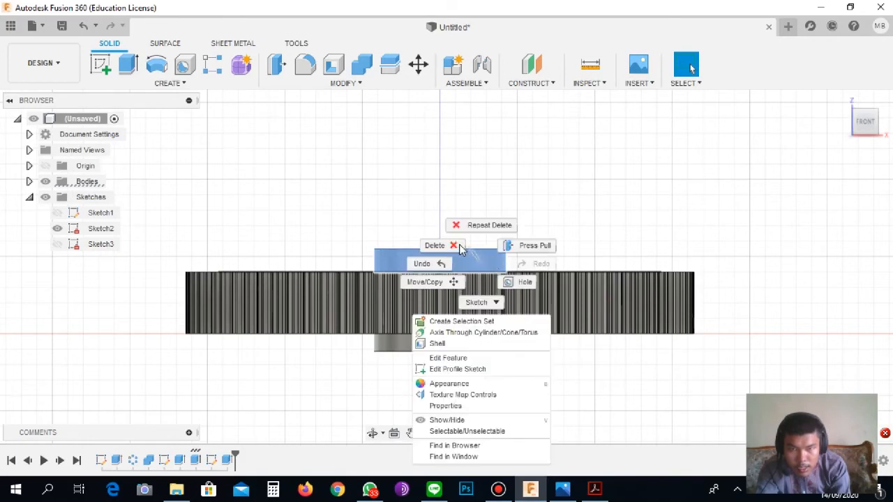
{"action": "left_click", "coordinate": [455, 245]}
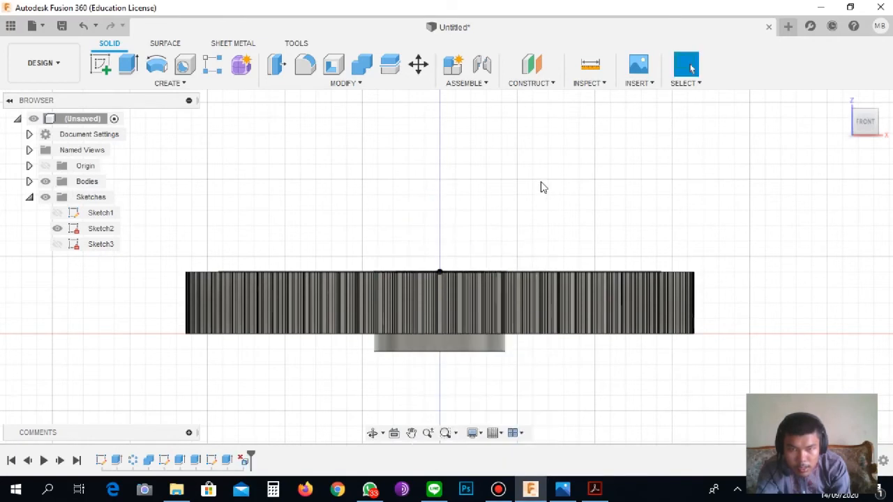
Extrude the hub ring profile of Sketch2 1.15 mm to one side, joined to the gear.
{"action": "left_click", "coordinate": [851, 103]}
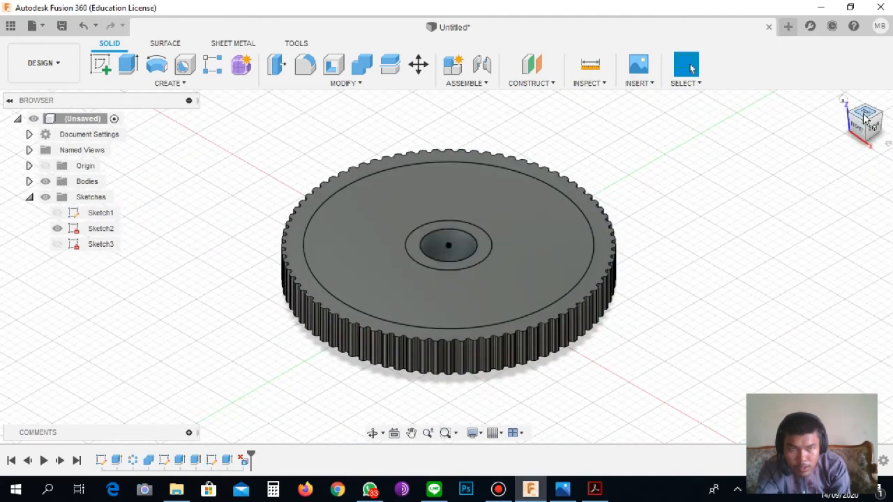
{"action": "left_click", "coordinate": [863, 115]}
{"action": "left_click", "coordinate": [487, 271]}
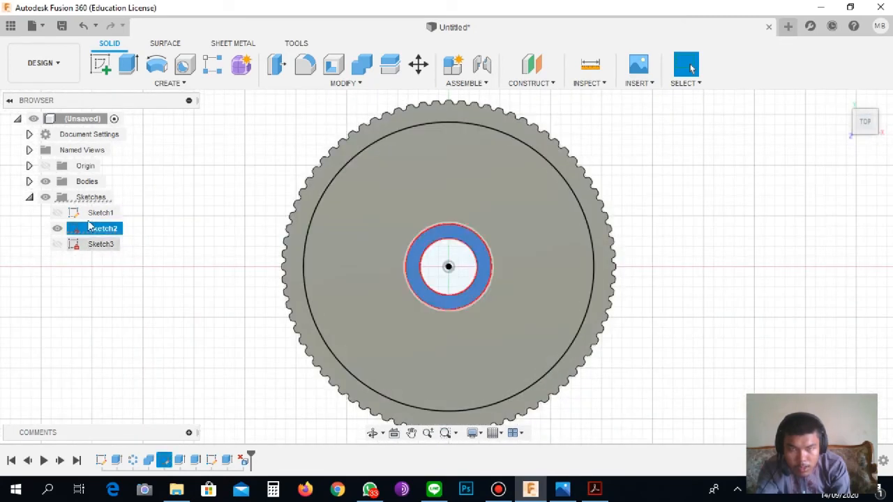
{"action": "left_click", "coordinate": [129, 65]}
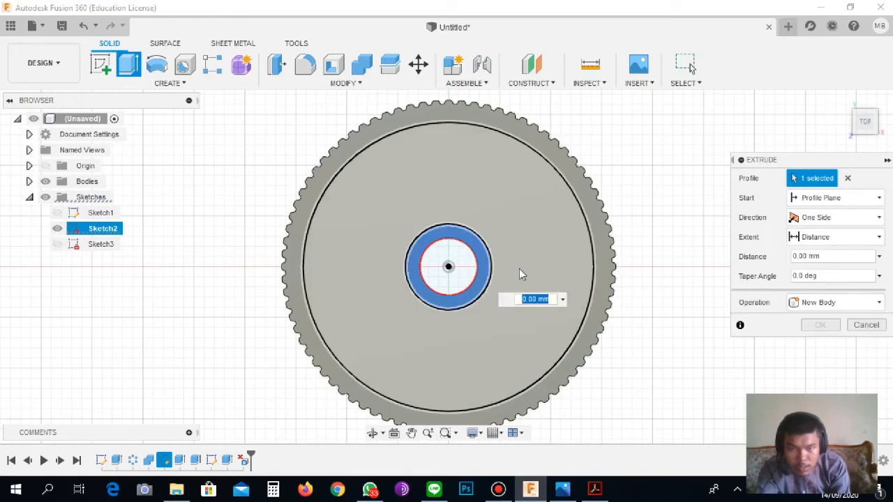
{"action": "type", "text": "1.1"}
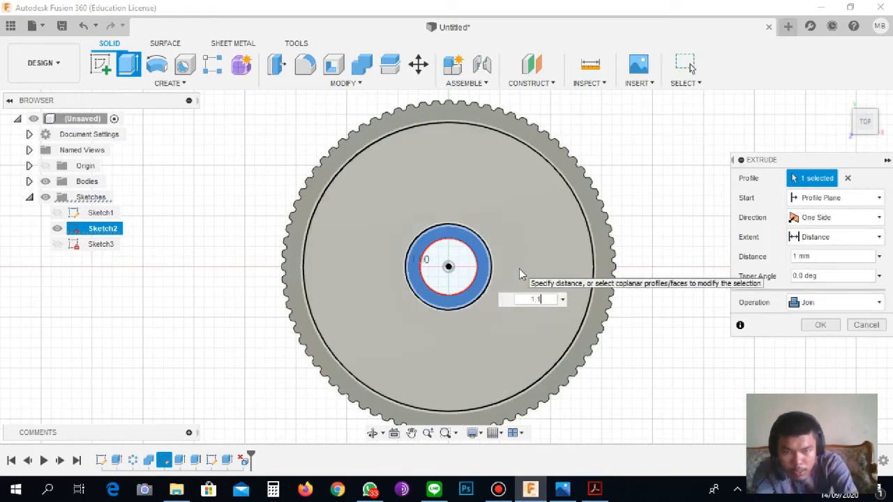
{"action": "type", "text": "5"}
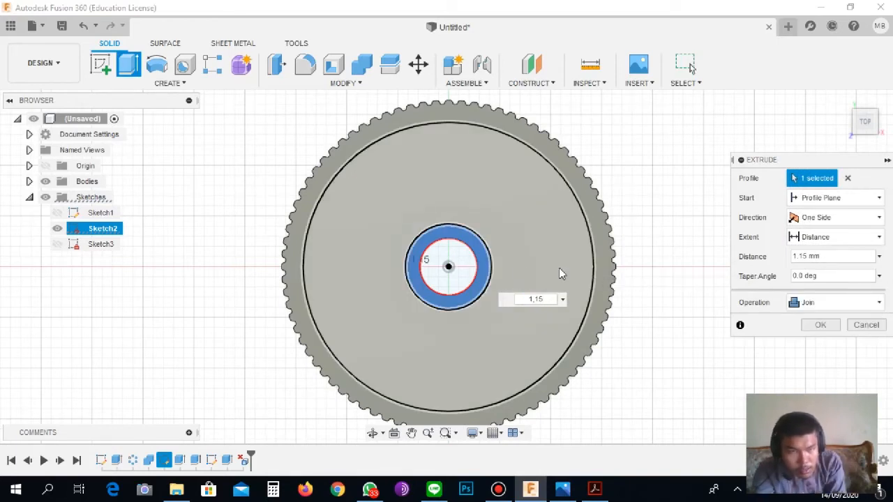
{"action": "left_click", "coordinate": [820, 325]}
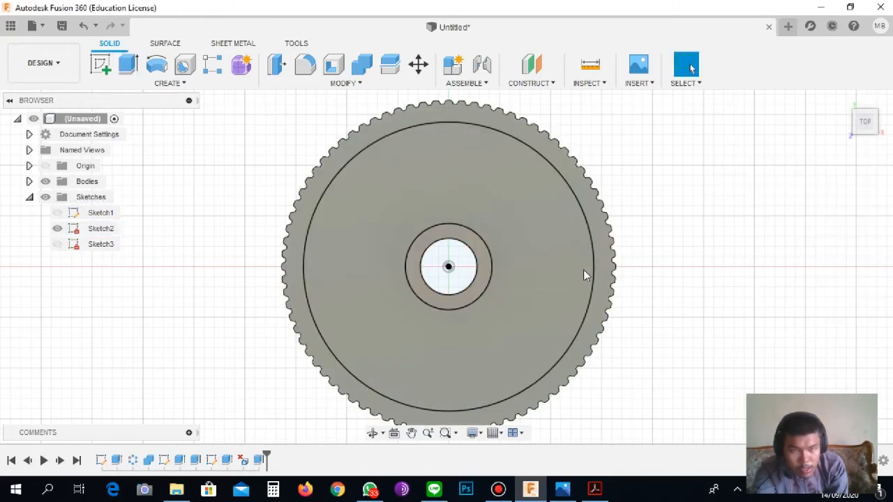
Examine from the front how far the hub protrudes above and below the gear.
{"action": "left_click", "coordinate": [865, 132]}
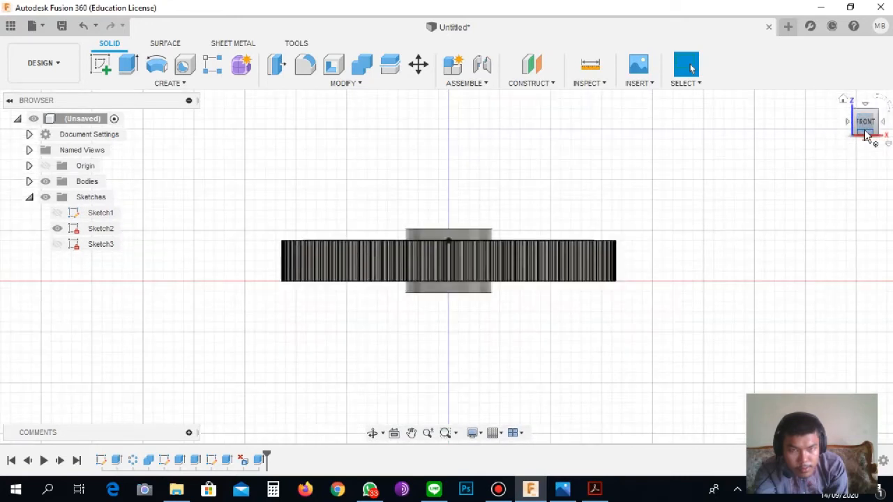
{"action": "scroll", "coordinate": [504, 281], "scroll_direction": "down", "scroll_amount": 1}
{"action": "scroll", "coordinate": [471, 251], "scroll_direction": "up", "scroll_amount": 4}
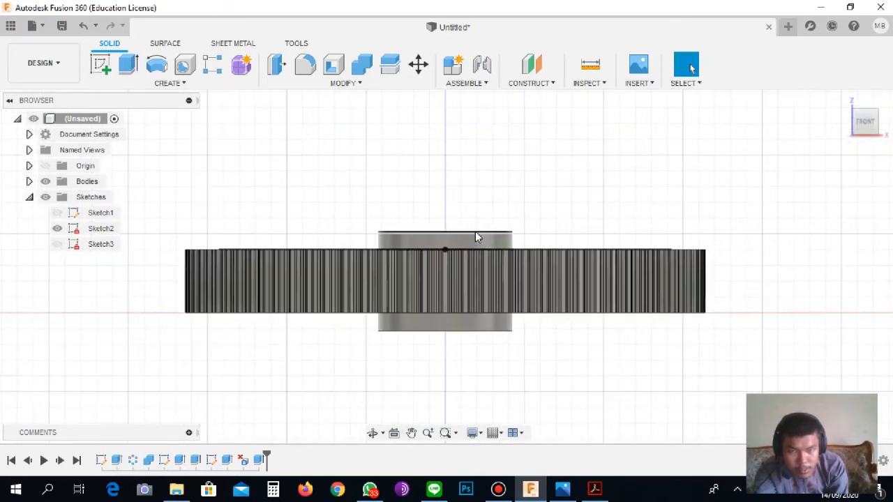
{"action": "scroll", "coordinate": [475, 237], "scroll_direction": "up", "scroll_amount": 1}
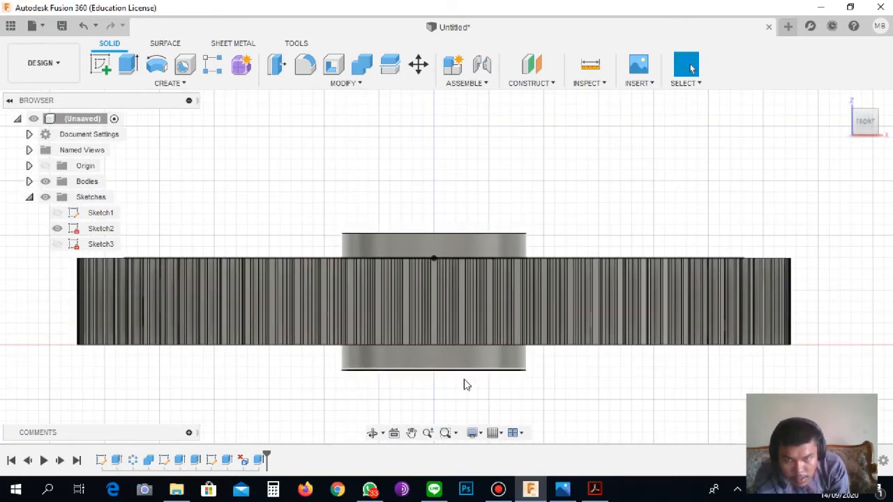
{"action": "scroll", "coordinate": [467, 363], "scroll_direction": "up", "scroll_amount": 2}
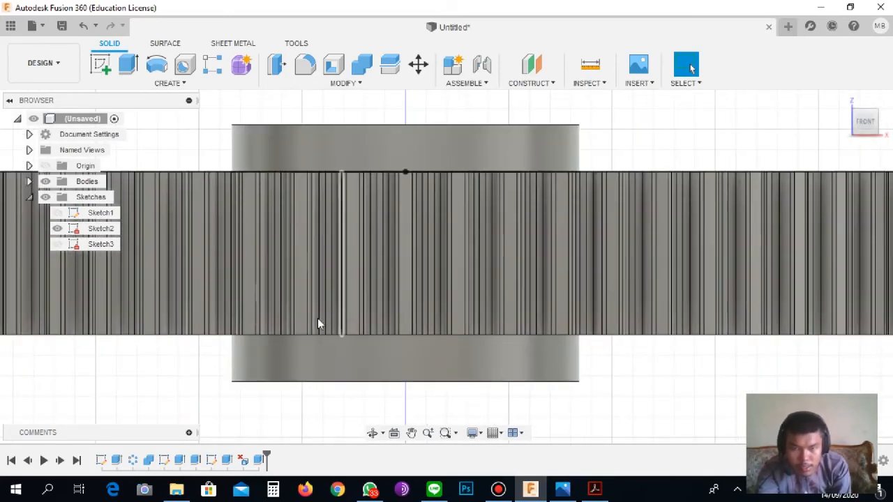
{"action": "scroll", "coordinate": [382, 328], "scroll_direction": "up", "scroll_amount": 1}
{"action": "scroll", "coordinate": [382, 328], "scroll_direction": "down", "scroll_amount": 4}
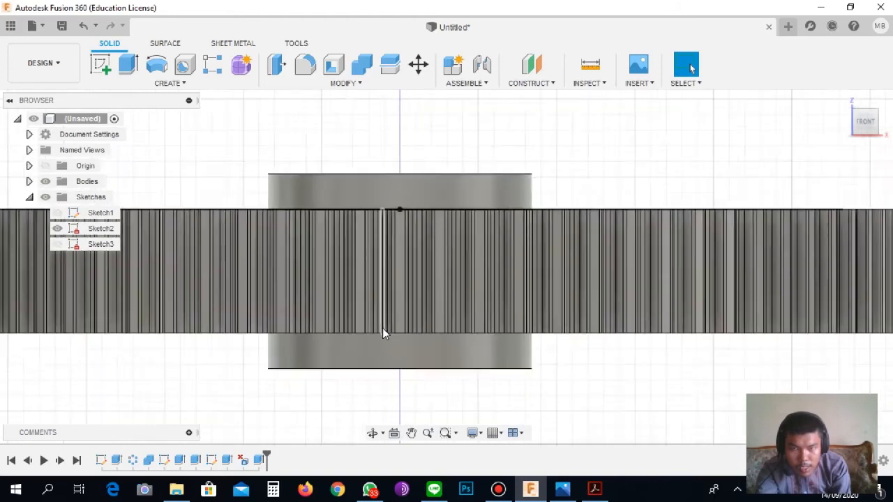
{"action": "scroll", "coordinate": [382, 328], "scroll_direction": "down", "scroll_amount": 5}
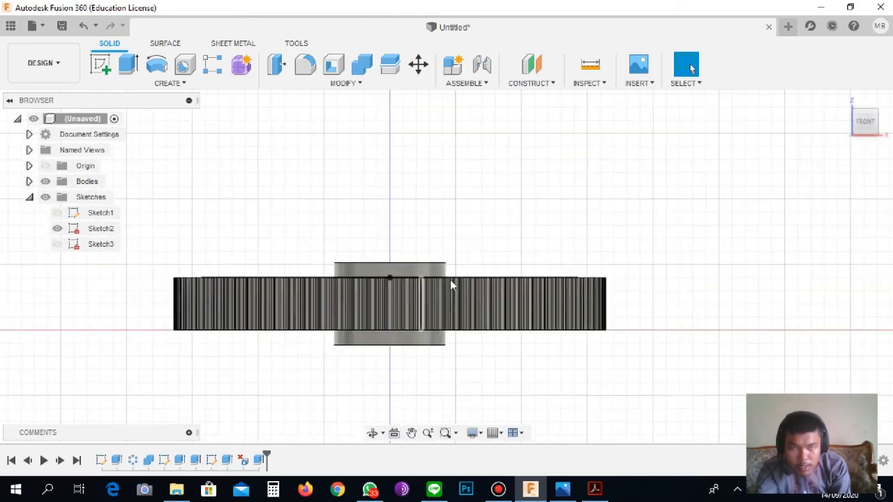
{"action": "left_click", "coordinate": [842, 99]}
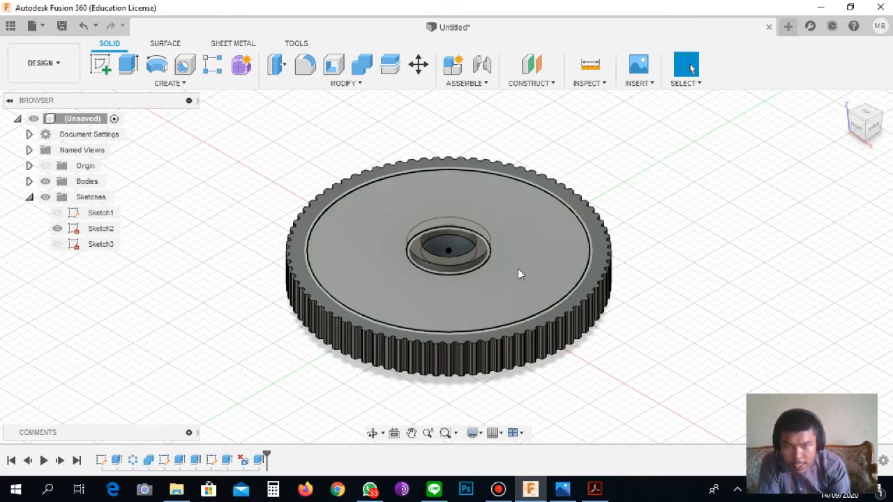
Switch to the reference drawing in Photos, check the gear's section dimensions, and return to Fusion 360.
{"action": "left_click", "coordinate": [563, 490]}
{"action": "mouse_move", "coordinate": [512, 6]}
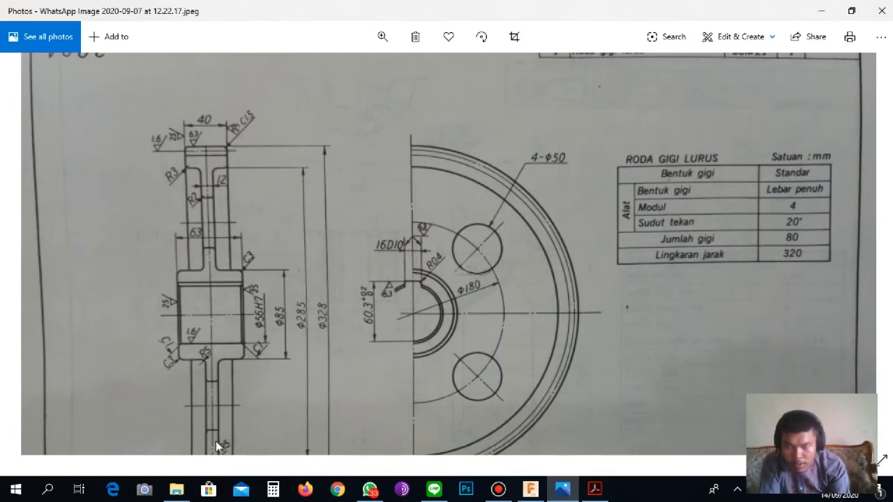
{"action": "mouse_move", "coordinate": [322, 364]}
{"action": "left_mouse_down"}
{"action": "mouse_move", "coordinate": [332, 265]}
{"action": "mouse_move", "coordinate": [323, 351]}
{"action": "mouse_move", "coordinate": [322, 327]}
{"action": "left_mouse_up"}
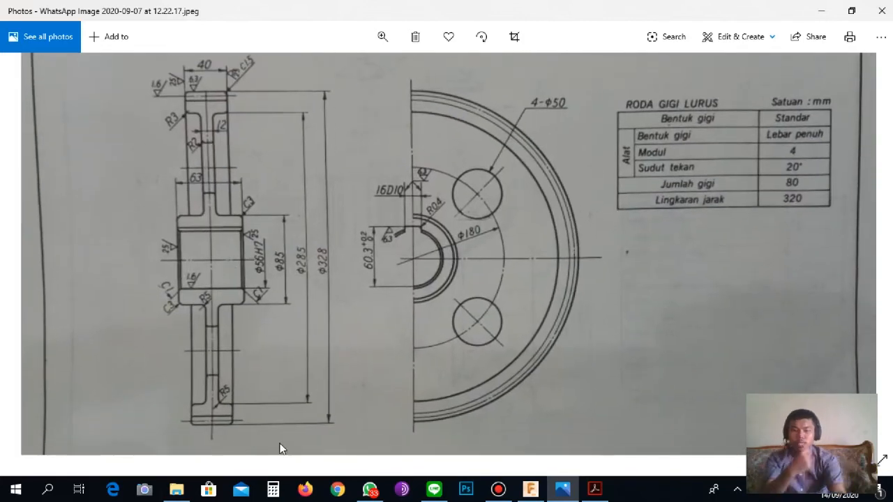
{"action": "left_click", "coordinate": [530, 489]}
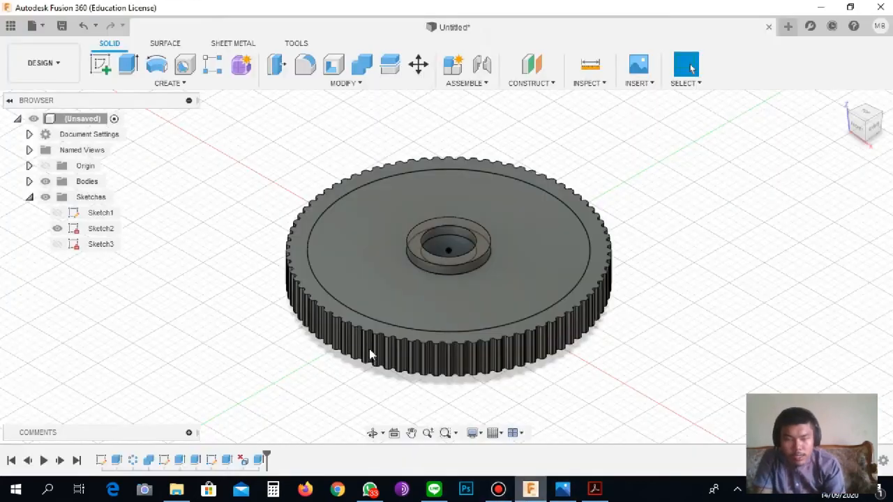
Cut a recess into the gear's upper face by extruding the large ring profile between hub and rim by -1.4 mm.
{"action": "left_click", "coordinate": [128, 64]}
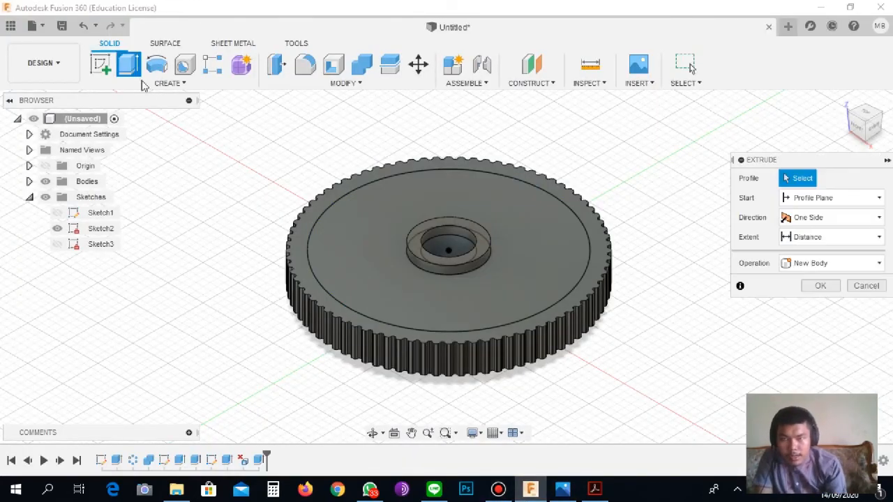
{"action": "left_click", "coordinate": [366, 257]}
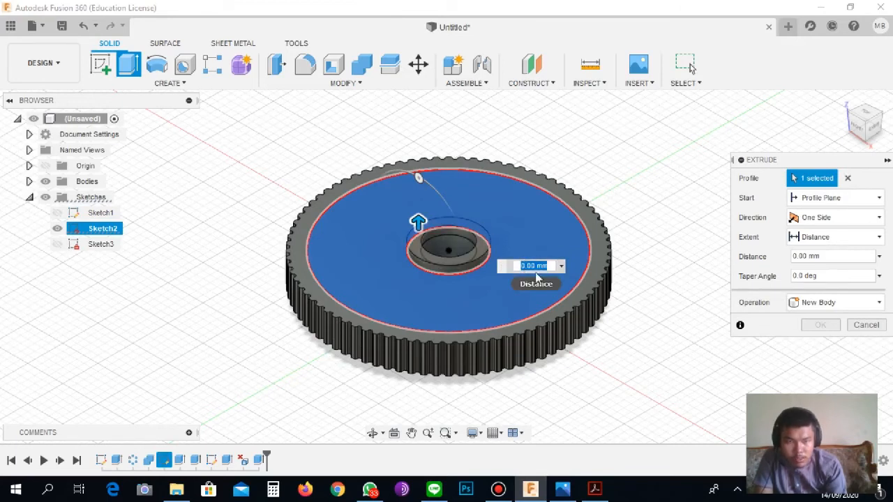
{"action": "left_click", "coordinate": [880, 307]}
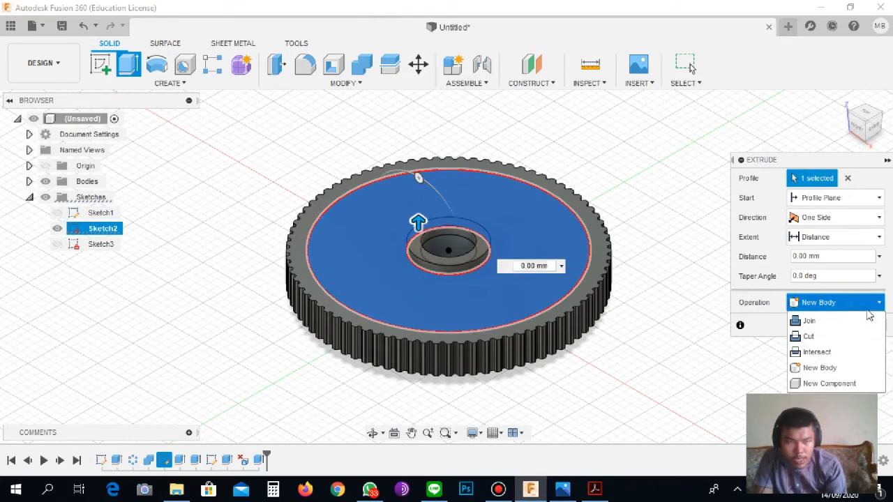
{"action": "left_click", "coordinate": [833, 338]}
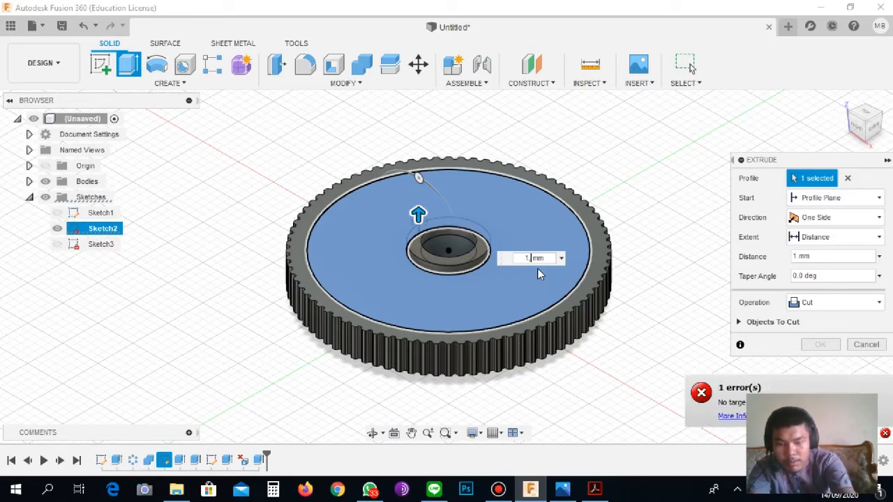
{"action": "type", "text": ",4"}
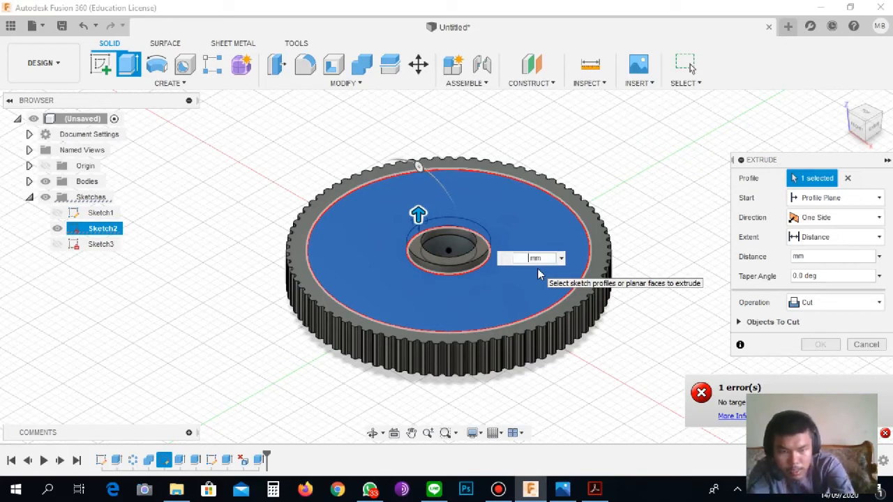
{"action": "type", "text": "-1,4"}
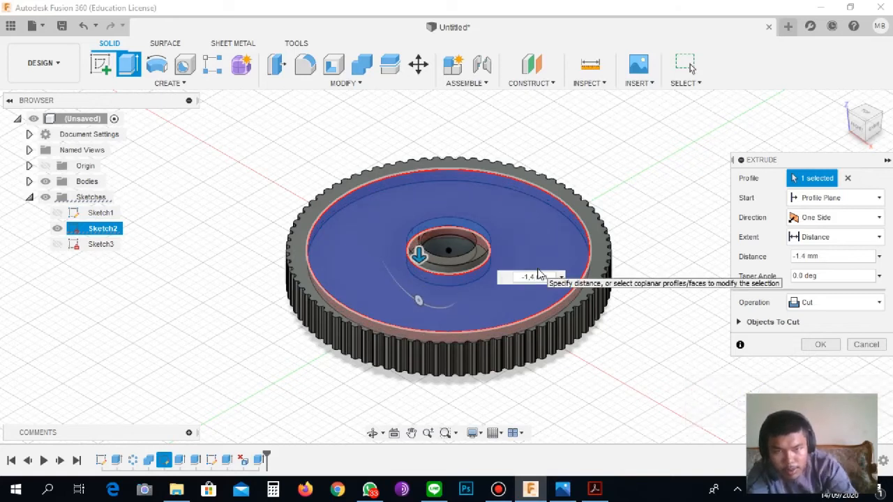
{"action": "key", "text": "Return"}
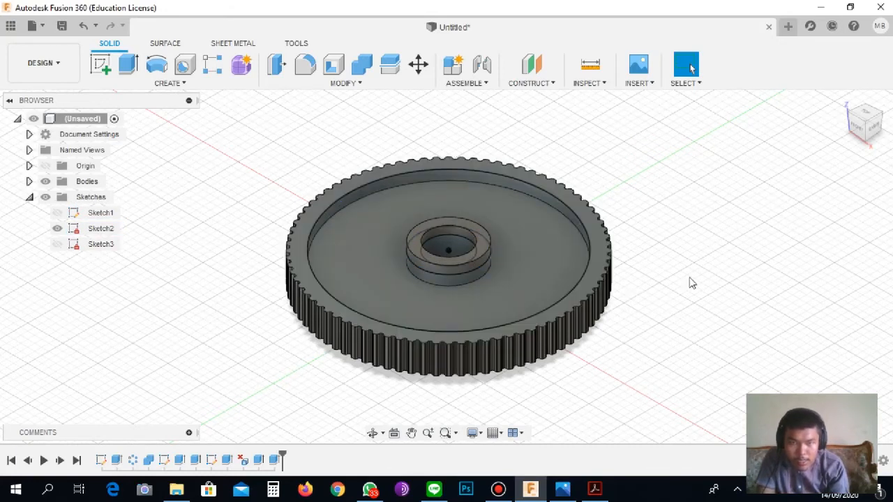
{"action": "left_click", "coordinate": [860, 132]}
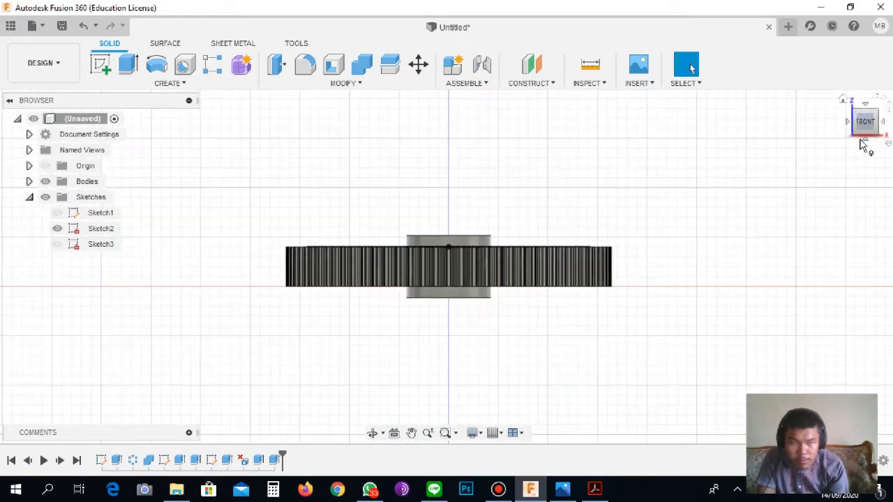
{"action": "left_click", "coordinate": [864, 136]}
{"action": "left_click", "coordinate": [865, 137]}
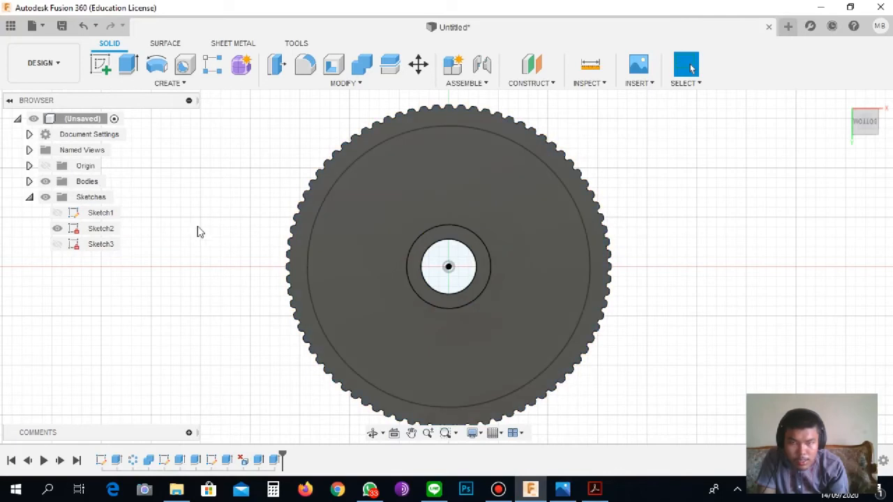
{"action": "left_click", "coordinate": [130, 66]}
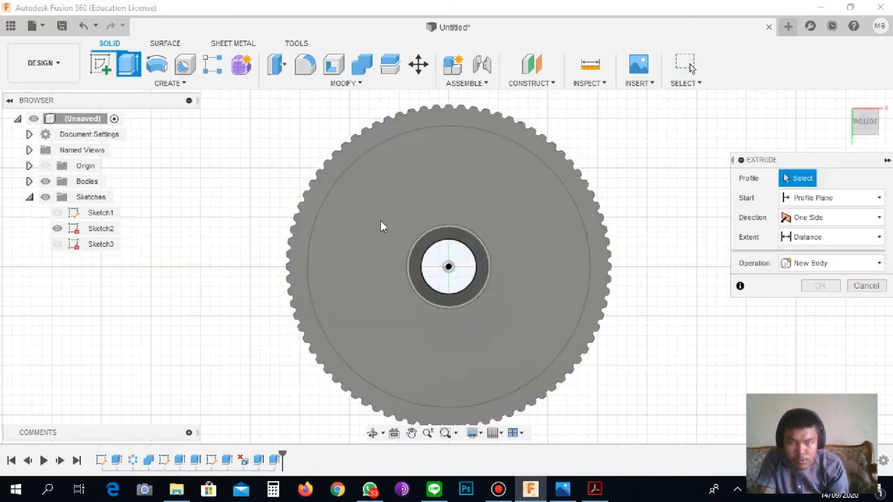
{"action": "left_click", "coordinate": [379, 265]}
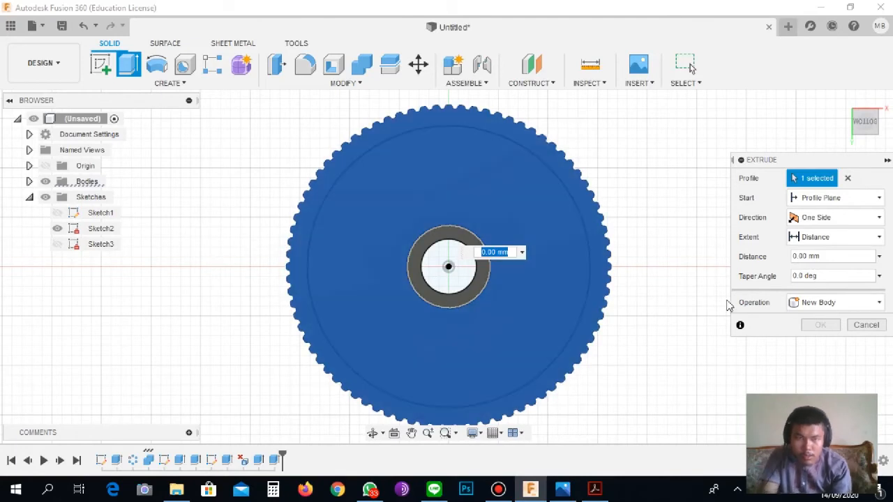
{"action": "left_click", "coordinate": [864, 329]}
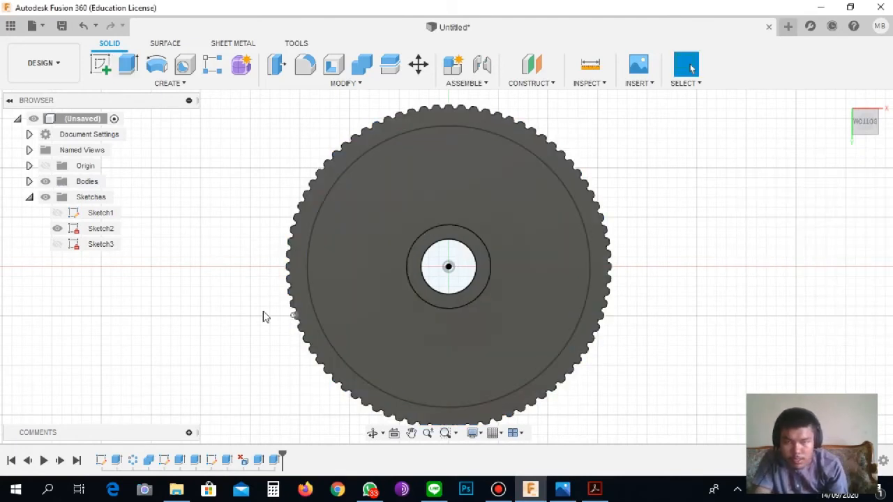
Show Sketch3, hide Sketch2, and cut a recess into the gear's lower face by extruding Sketch3's ring profile between hub and rim by -1.4 mm.
{"action": "left_click", "coordinate": [57, 244]}
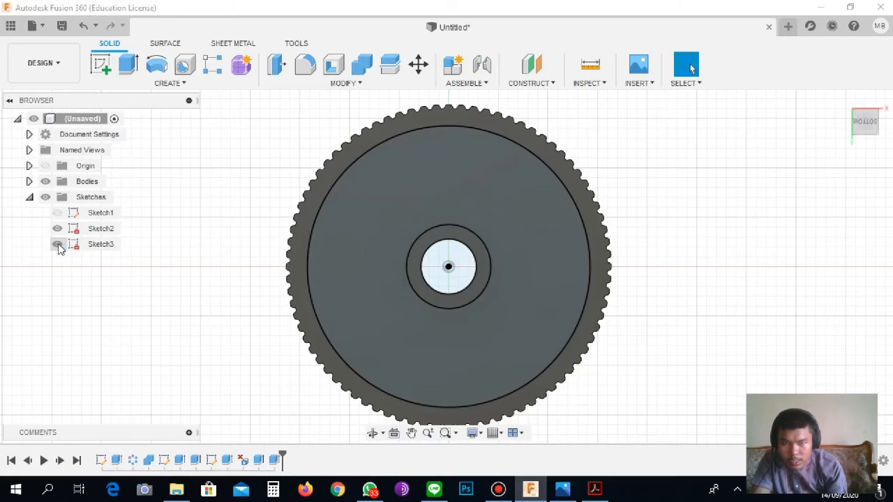
{"action": "left_click", "coordinate": [57, 229]}
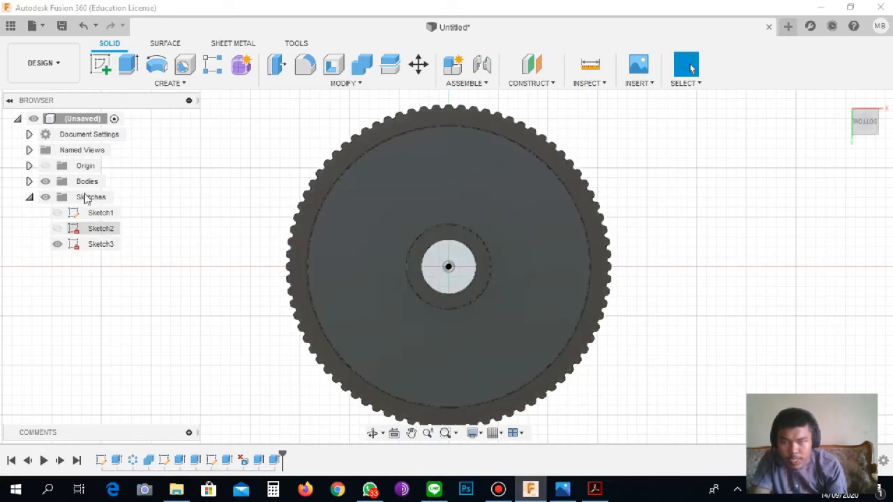
{"action": "left_click", "coordinate": [128, 66]}
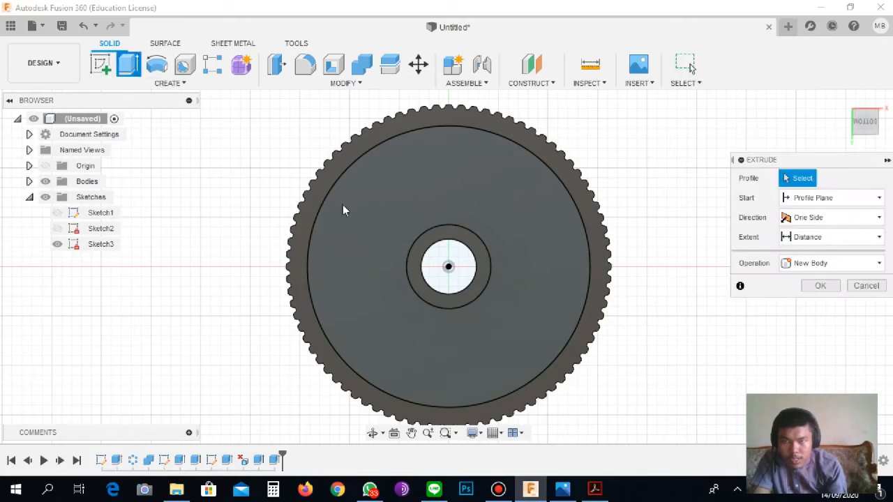
{"action": "left_click", "coordinate": [379, 272]}
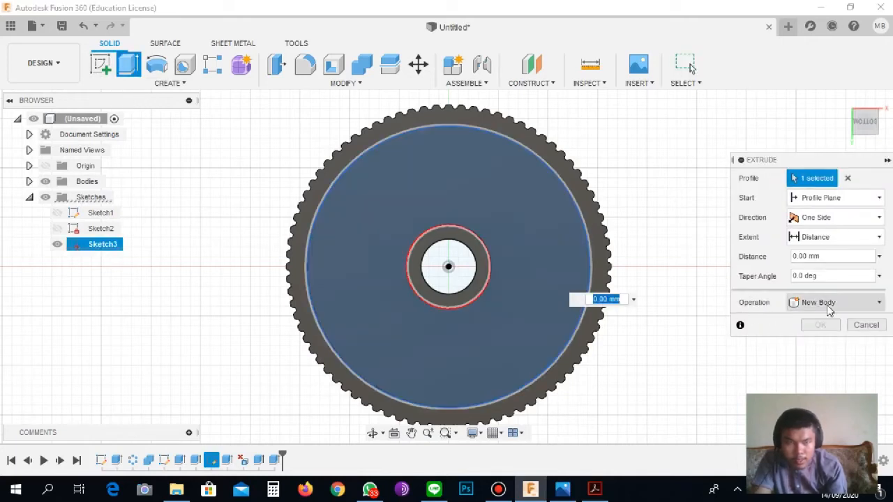
{"action": "left_click", "coordinate": [828, 304]}
{"action": "left_click", "coordinate": [829, 336]}
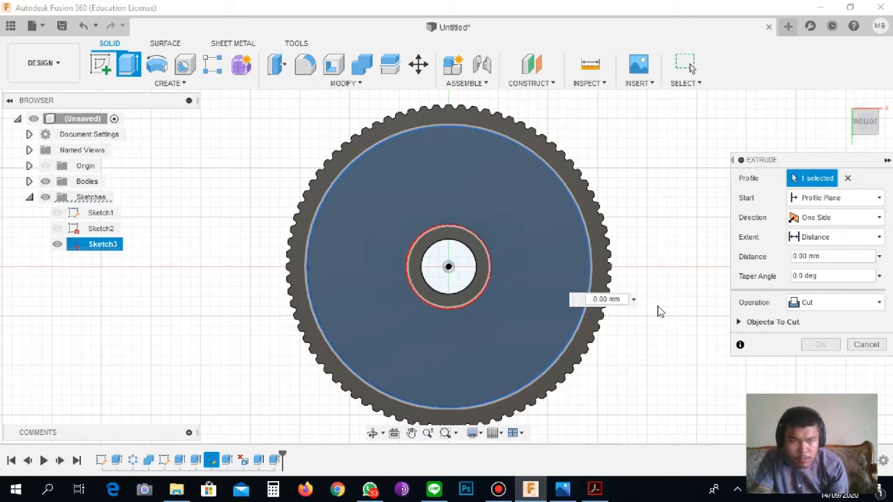
{"action": "type", "text": "-"}
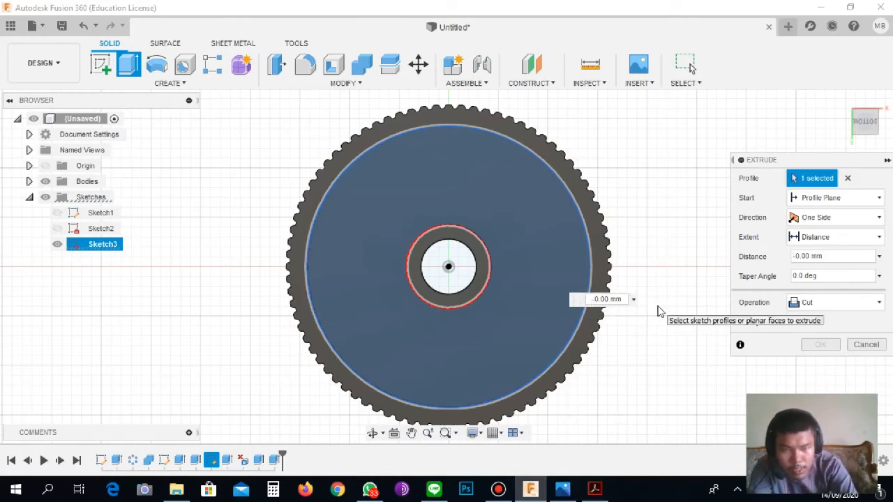
{"action": "key", "text": "BackSpace"}
{"action": "key", "text": "BackSpace"}
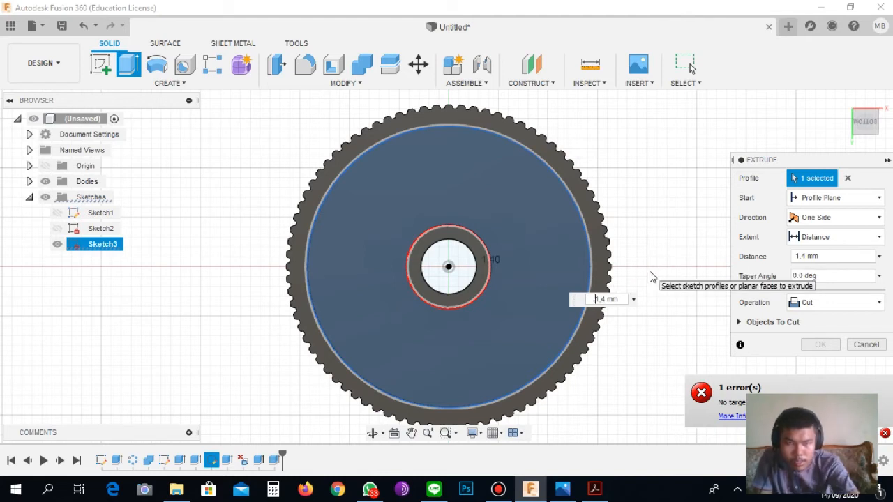
{"action": "key", "text": "Return"}
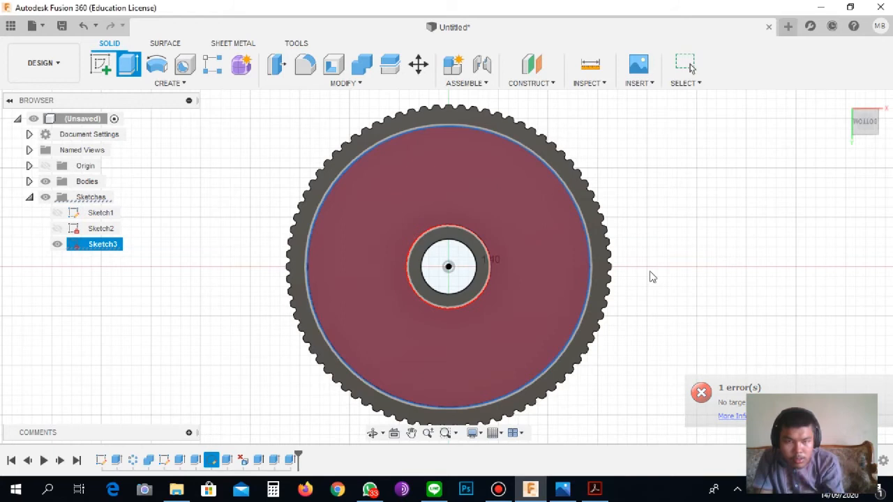
{"action": "key", "text": "Escape"}
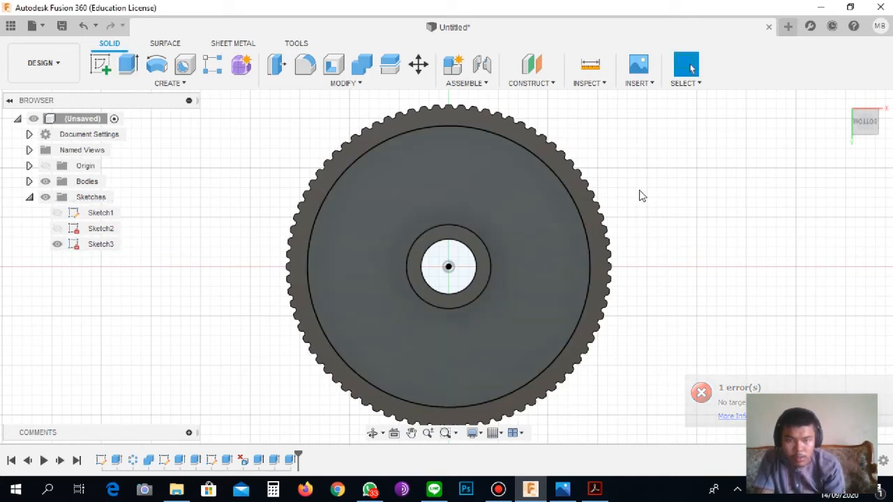
Try to delete the web face at the bottom of the gear's upper recess.
{"action": "left_click", "coordinate": [865, 134]}
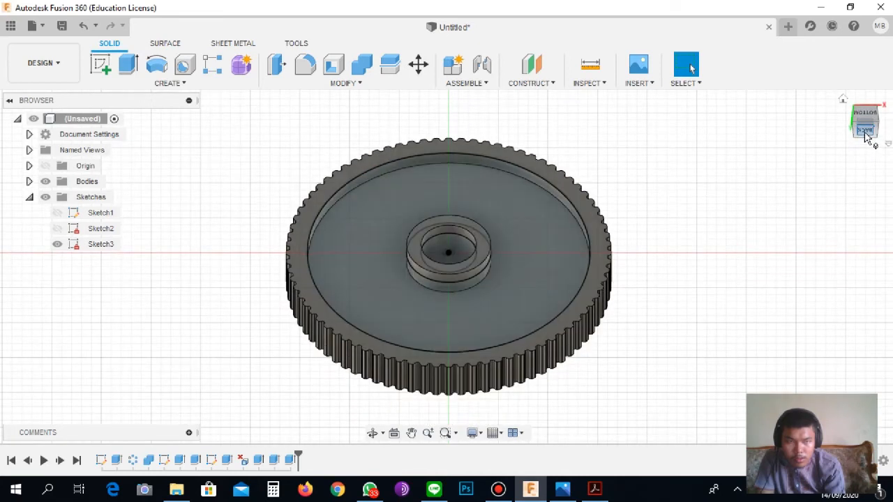
{"action": "left_click", "coordinate": [864, 134]}
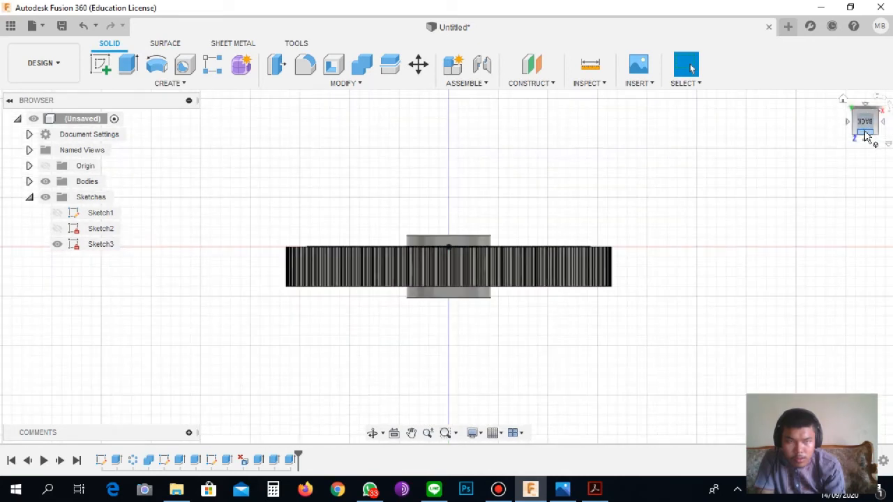
{"action": "left_click", "coordinate": [865, 135]}
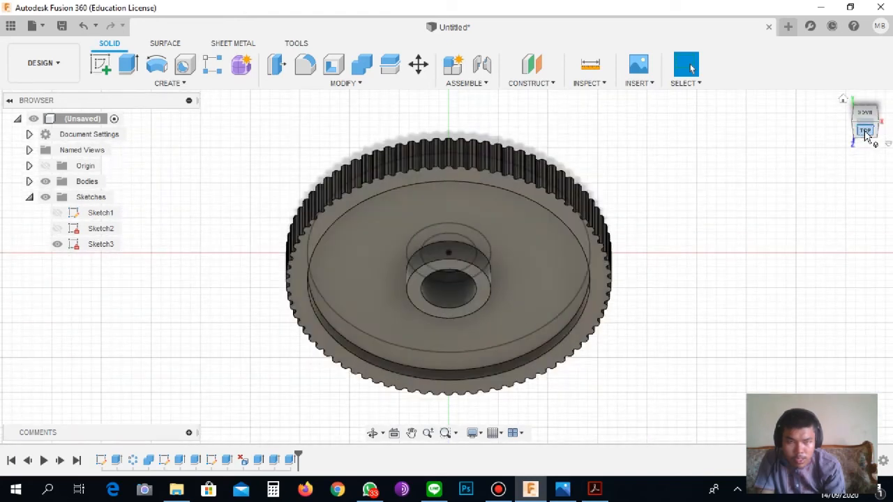
{"action": "left_click", "coordinate": [865, 135]}
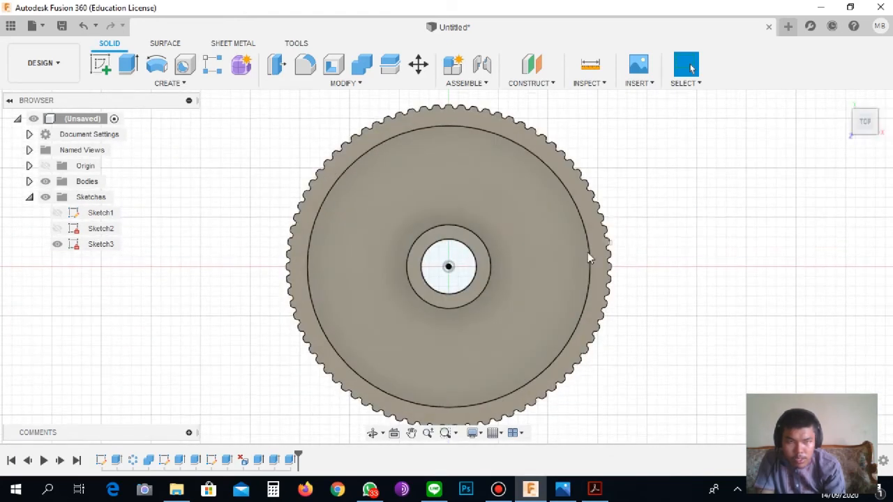
{"action": "left_click", "coordinate": [567, 255]}
{"action": "right_click", "coordinate": [536, 255]}
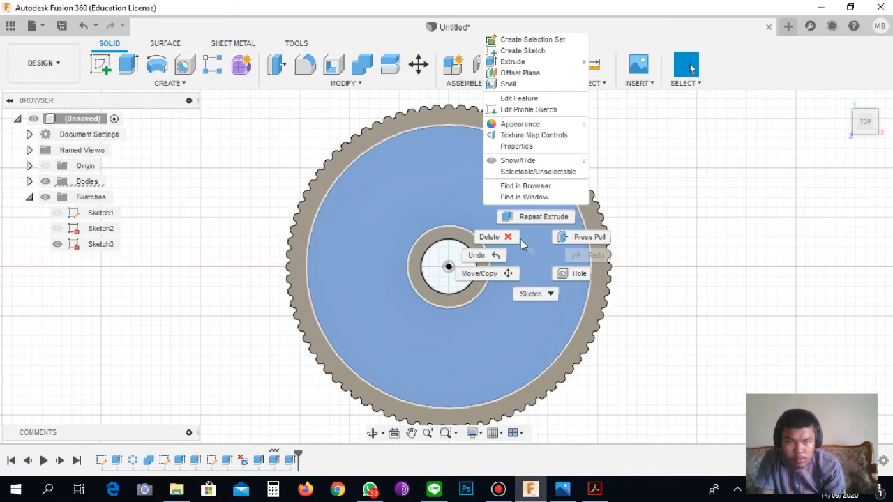
{"action": "left_click", "coordinate": [511, 236]}
{"action": "left_click", "coordinate": [809, 179]}
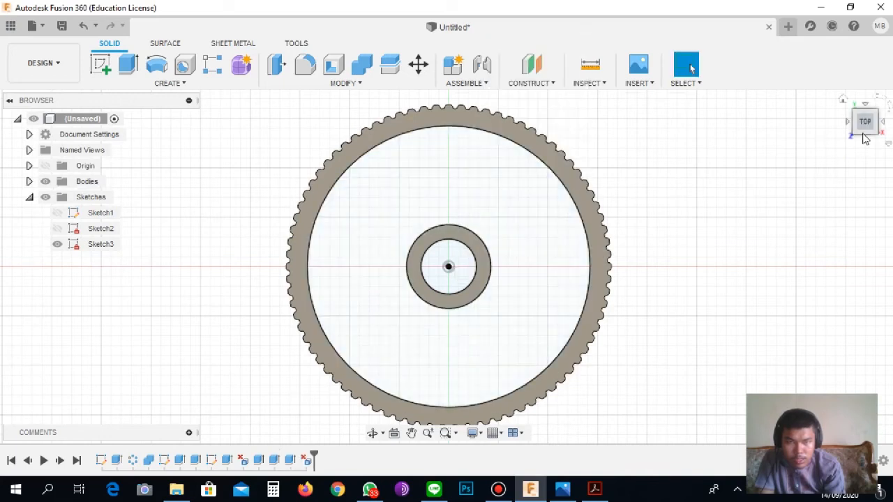
Check the gear from an angled front view and undo the web face deletion.
{"action": "left_click", "coordinate": [866, 137]}
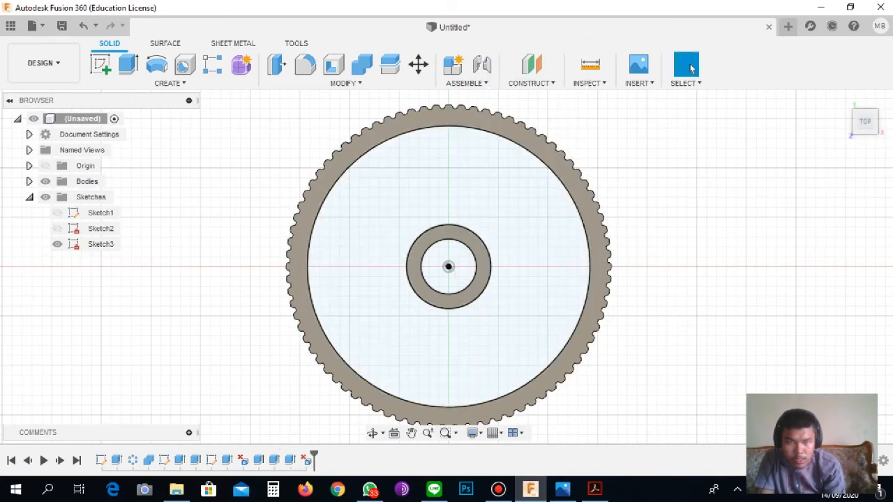
{"action": "left_click", "coordinate": [866, 132]}
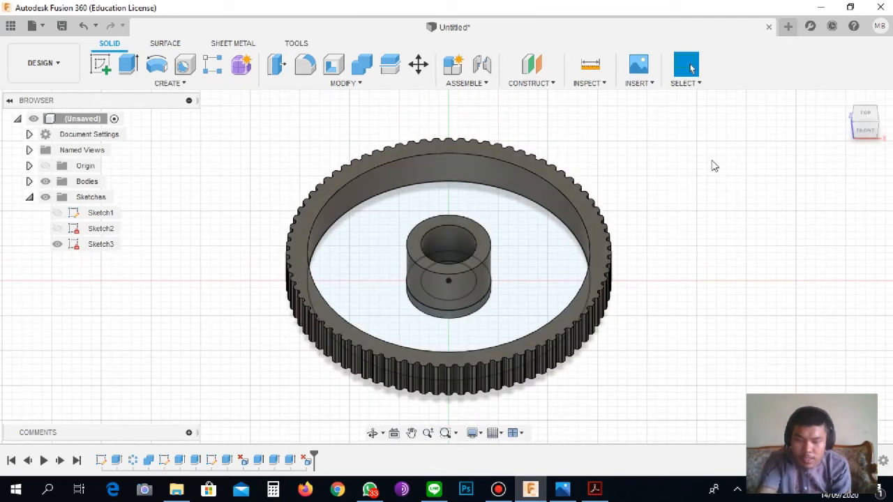
{"action": "key", "text": "ctrl+z"}
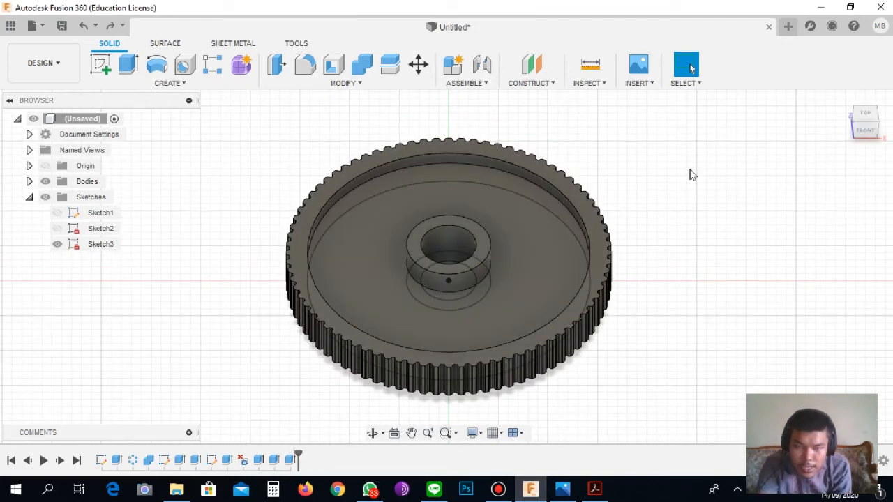
Try to delete the outer side wall face of the gear's upper recess.
{"action": "left_click", "coordinate": [865, 130]}
{"action": "left_click", "coordinate": [865, 115]}
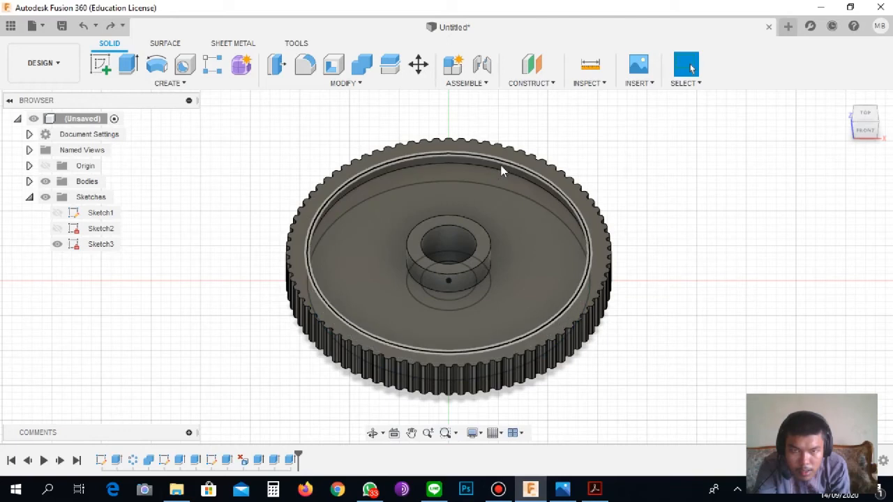
{"action": "left_click", "coordinate": [526, 175]}
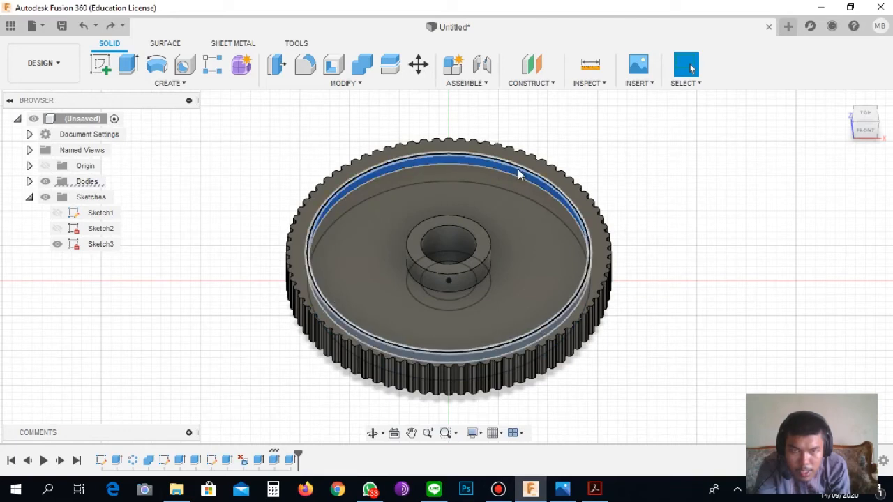
{"action": "right_click", "coordinate": [517, 174]}
{"action": "left_click", "coordinate": [491, 152]}
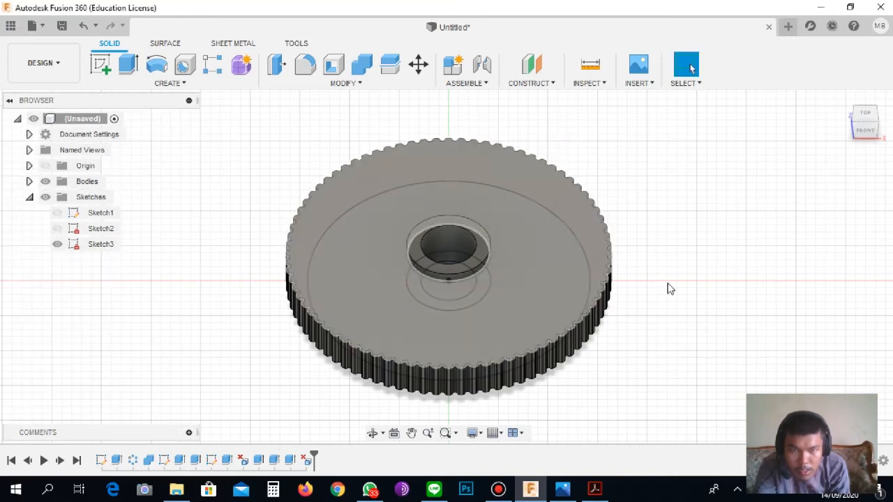
Undo the side wall face deletion and the recess cut in the gear's lower face.
{"action": "left_click", "coordinate": [868, 136]}
{"action": "left_click", "coordinate": [868, 137]}
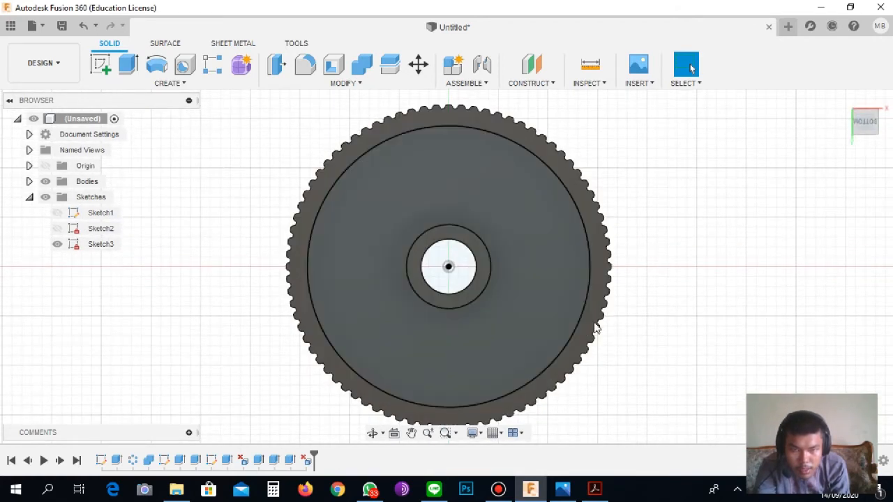
{"action": "left_click", "coordinate": [868, 136]}
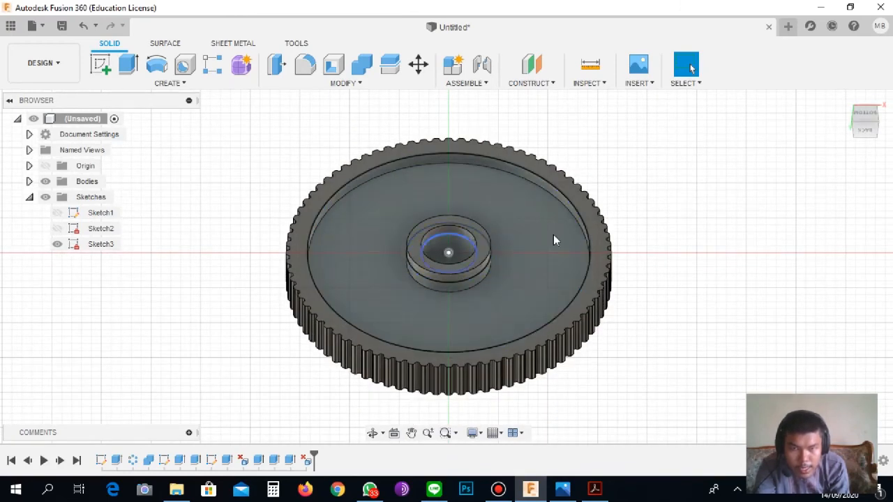
{"action": "key", "text": "ctrl+z"}
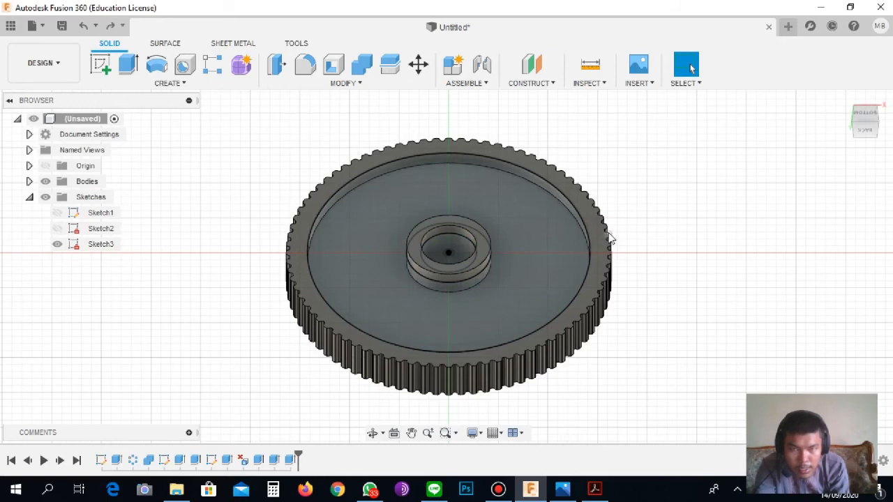
{"action": "key", "text": "ctrl+z"}
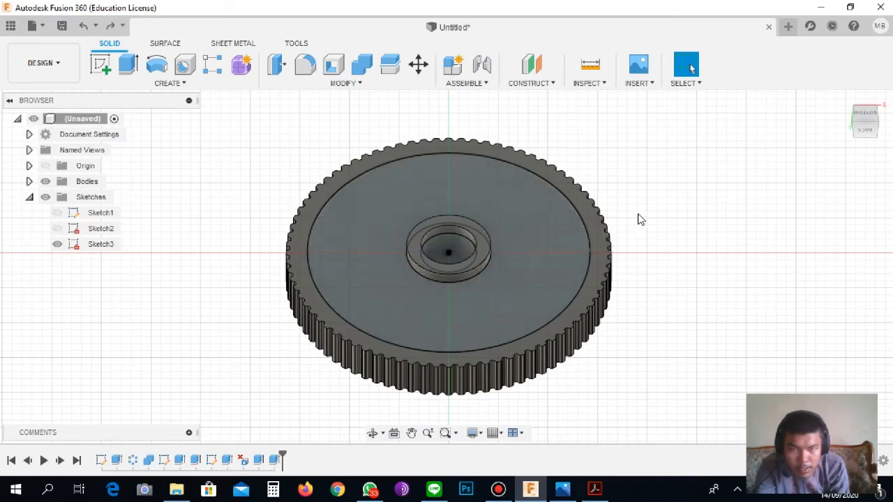
Undo the sketch visibility changes and the recess cut in the gear's upper face.
{"action": "left_click", "coordinate": [868, 134]}
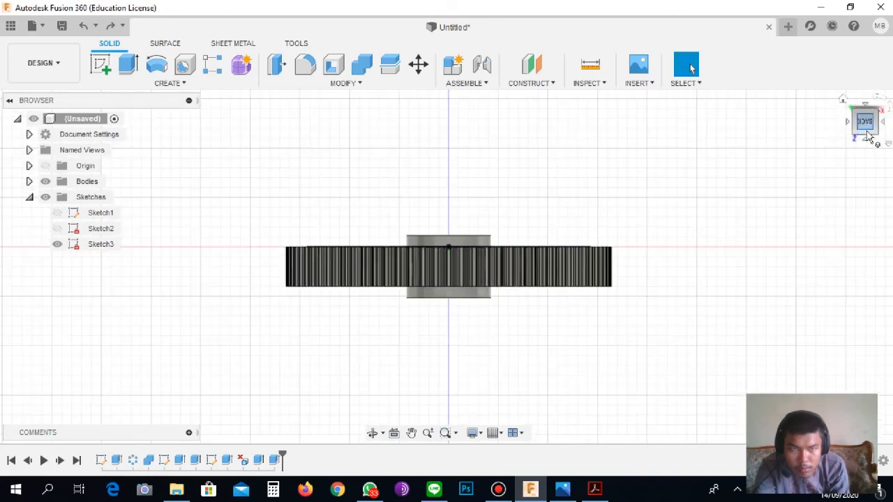
{"action": "left_click", "coordinate": [868, 134]}
{"action": "key", "text": "ctrl+z"}
{"action": "key", "text": "ctrl+z"}
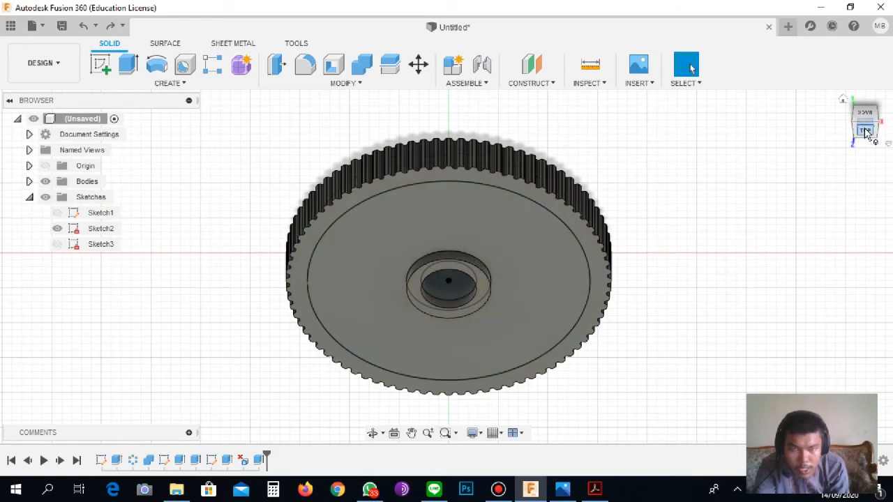
Extrude the ring profile between hub and rim on the gear's upper face as a cut with a distance of -1.4 mm.
{"action": "left_click", "coordinate": [864, 131]}
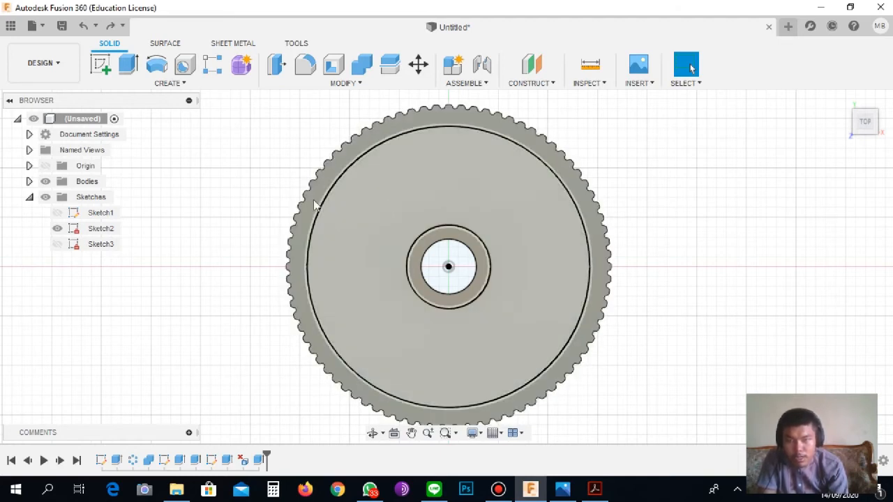
{"action": "left_click", "coordinate": [131, 67]}
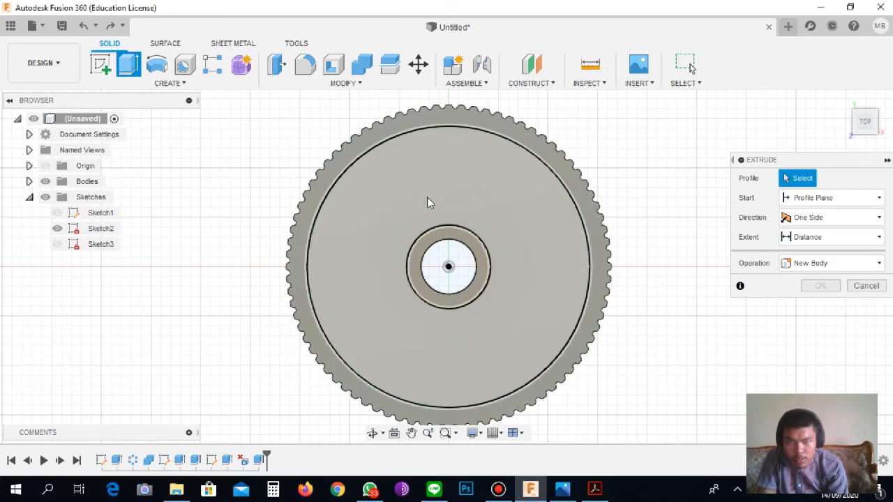
{"action": "left_click", "coordinate": [428, 201]}
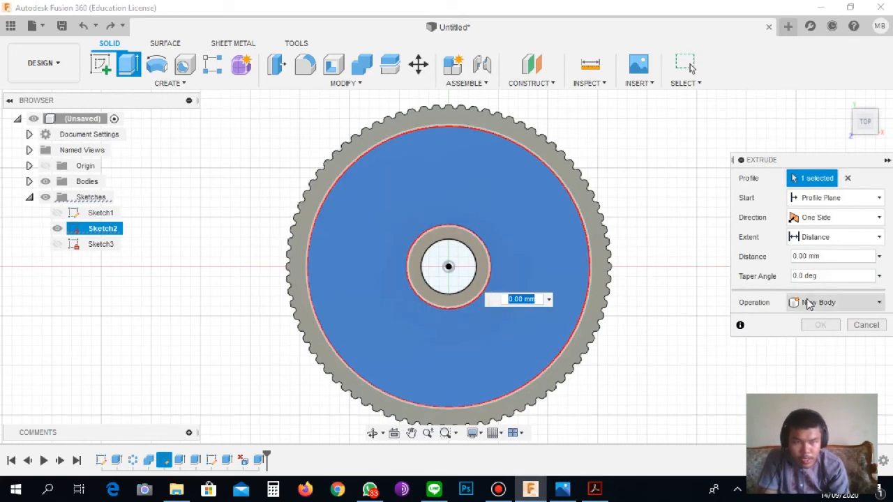
{"action": "left_click", "coordinate": [808, 305]}
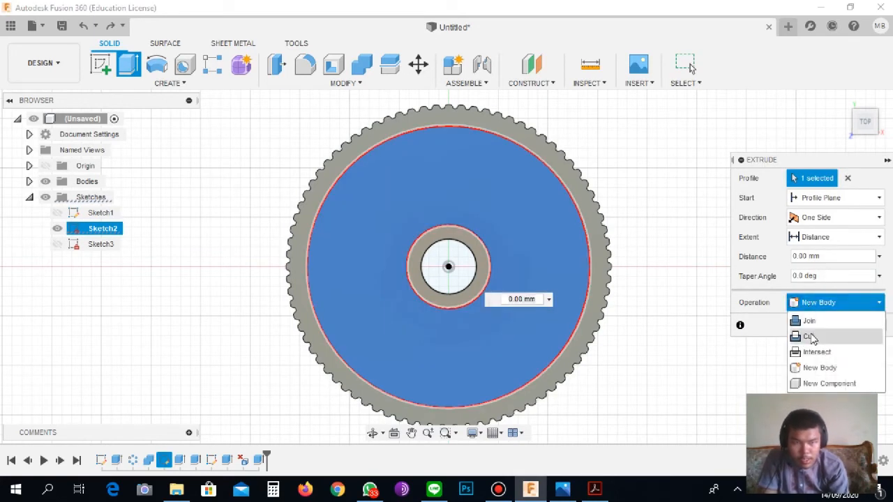
{"action": "left_click", "coordinate": [809, 338]}
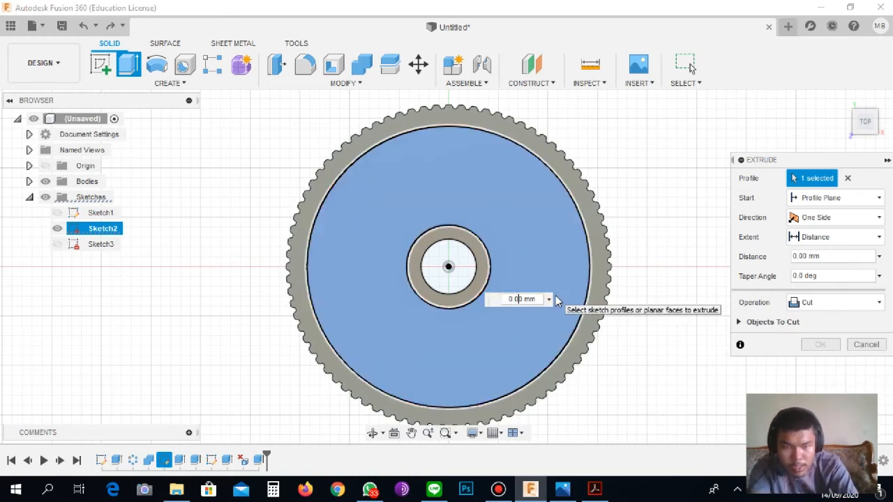
{"action": "type", "text": "-"}
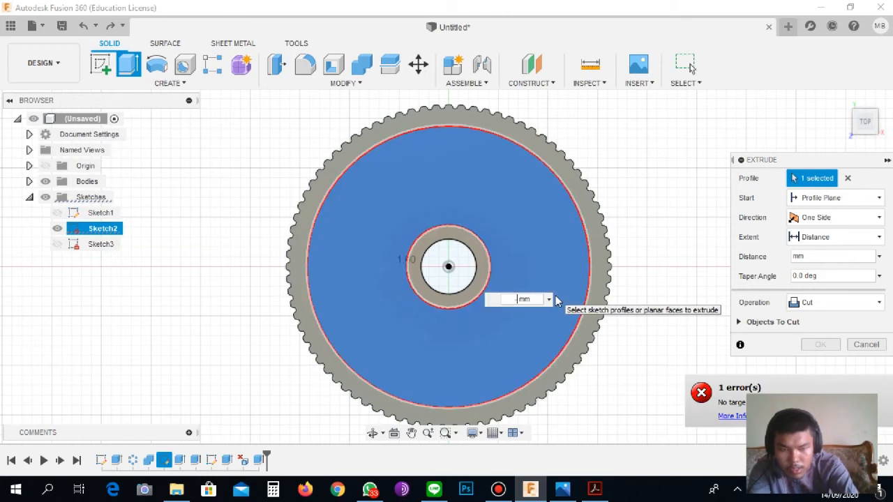
{"action": "type", "text": "1.4"}
{"action": "key", "text": "Return"}
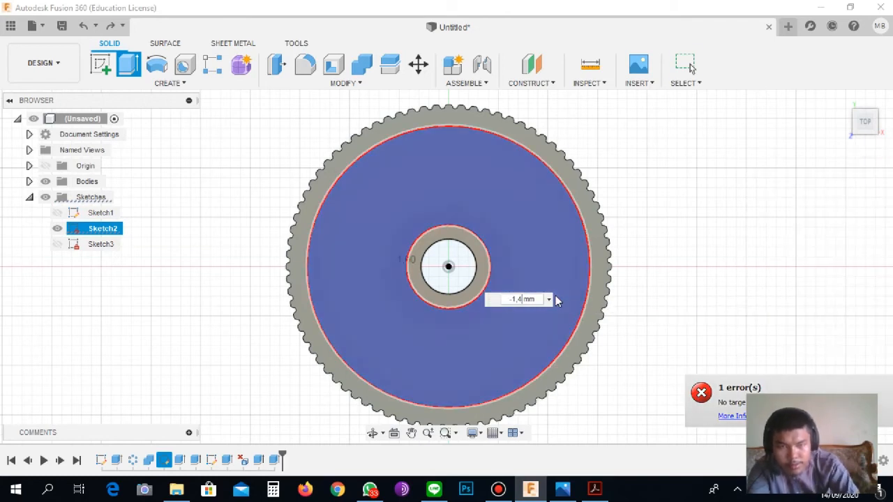
Turn the gear to its bottom face, show Sketch3 and hide Sketch2.
{"action": "left_click", "coordinate": [865, 134]}
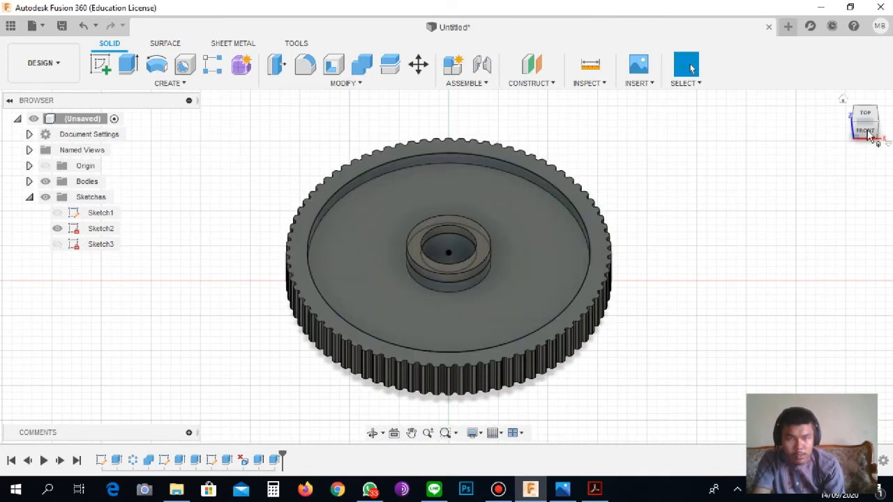
{"action": "left_click", "coordinate": [869, 139]}
{"action": "left_click", "coordinate": [869, 137]}
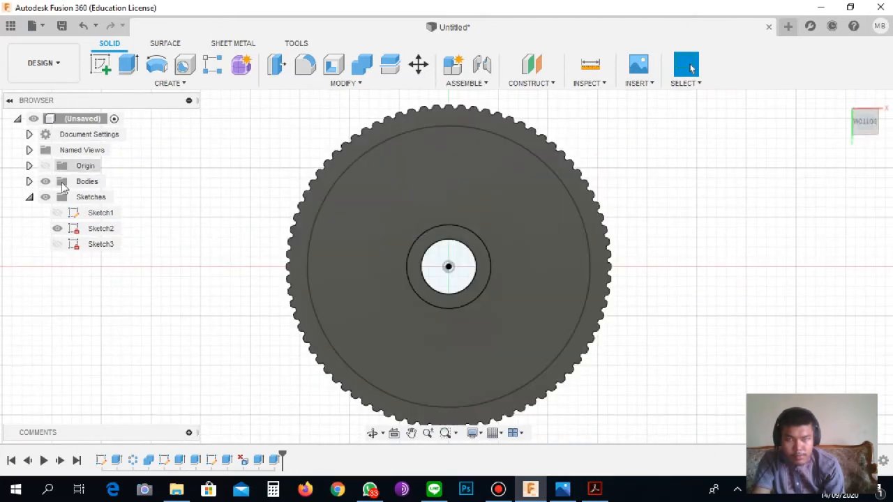
{"action": "left_click", "coordinate": [57, 244]}
{"action": "left_click", "coordinate": [57, 230]}
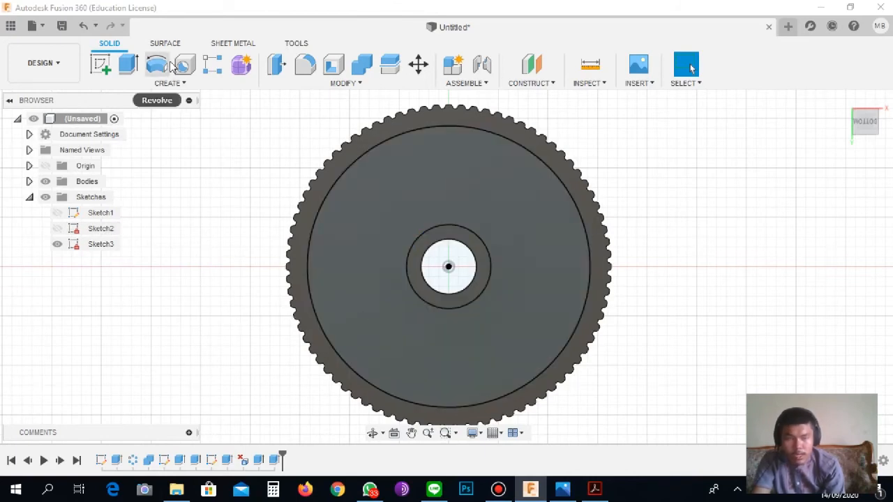
Extrude the Sketch3 ring profile between hub and rim as a 1.4 mm cut into the gear's lower face.
{"action": "left_click", "coordinate": [139, 64]}
{"action": "left_click", "coordinate": [562, 333]}
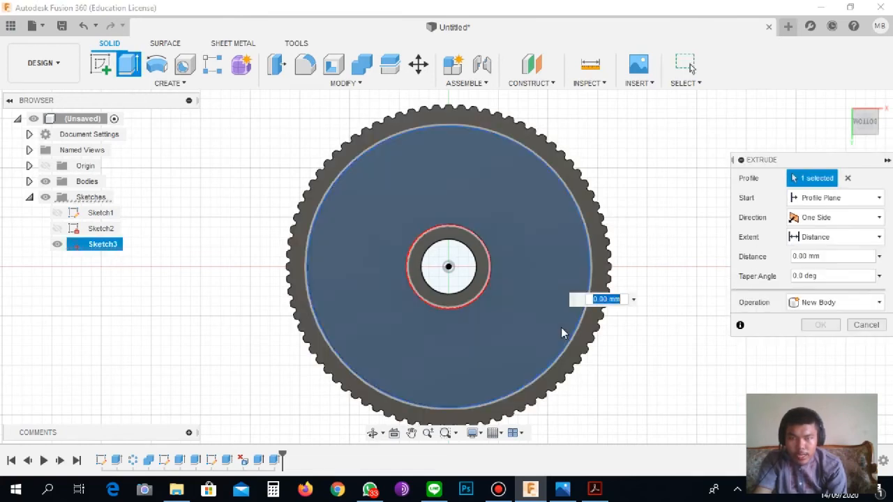
{"action": "left_click", "coordinate": [877, 303]}
{"action": "left_click", "coordinate": [838, 336]}
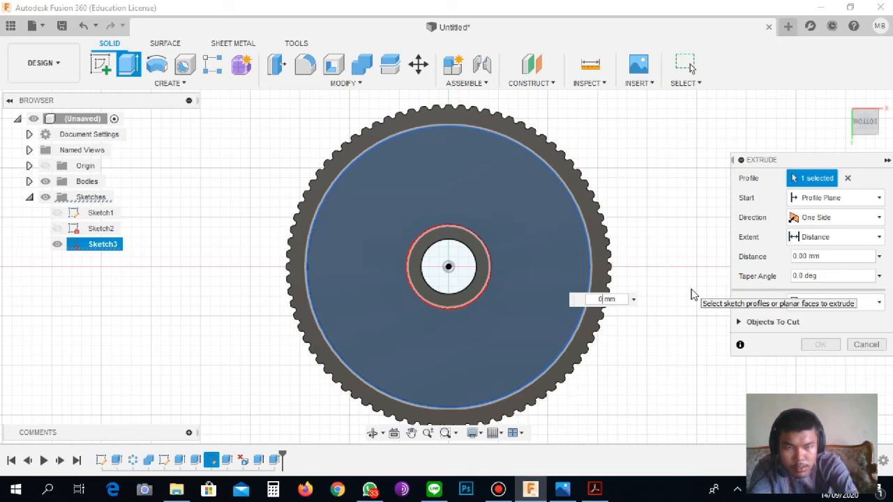
{"action": "type", "text": "1.4"}
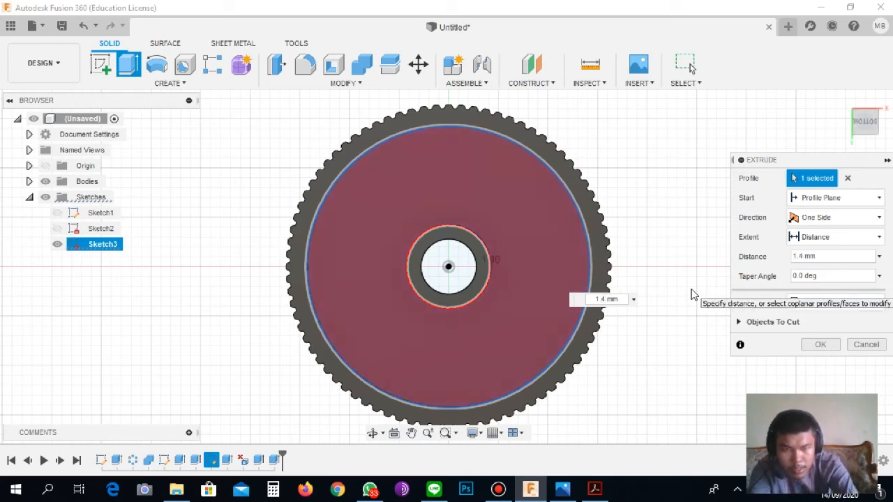
{"action": "key", "text": "Return"}
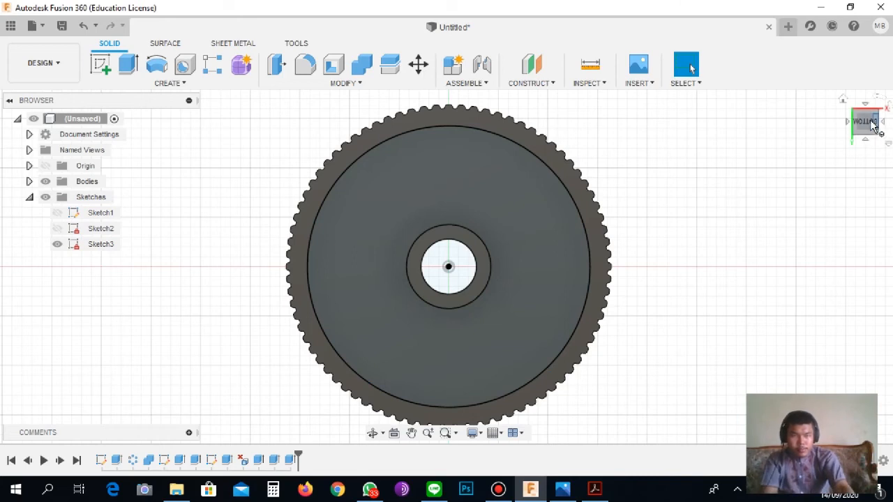
Check the recessed lower face from angled views and return to the home view.
{"action": "left_click", "coordinate": [866, 138]}
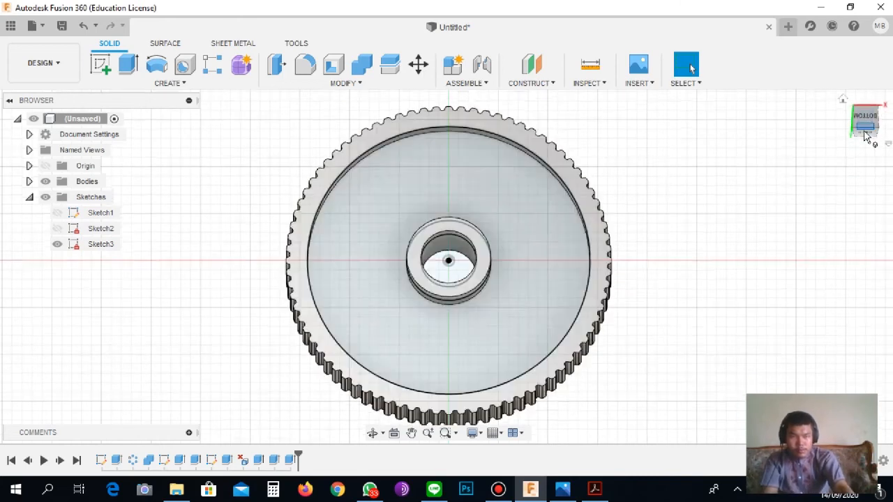
{"action": "left_click", "coordinate": [865, 130]}
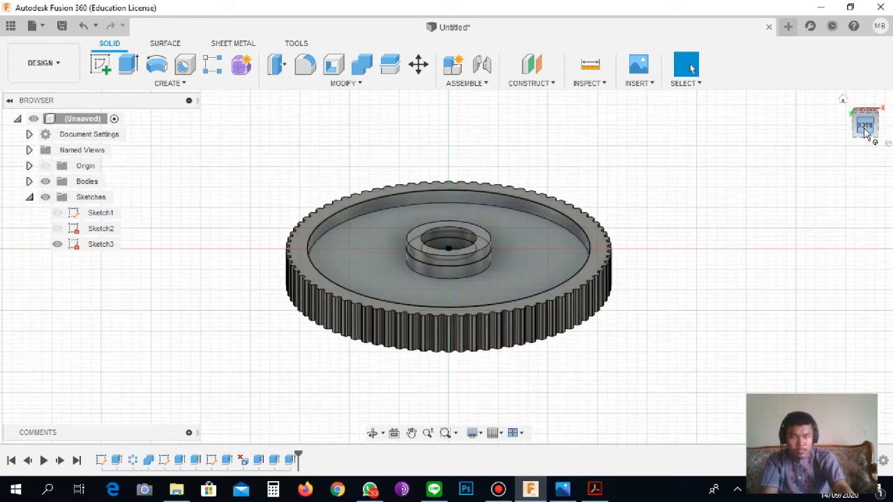
{"action": "left_click", "coordinate": [843, 101]}
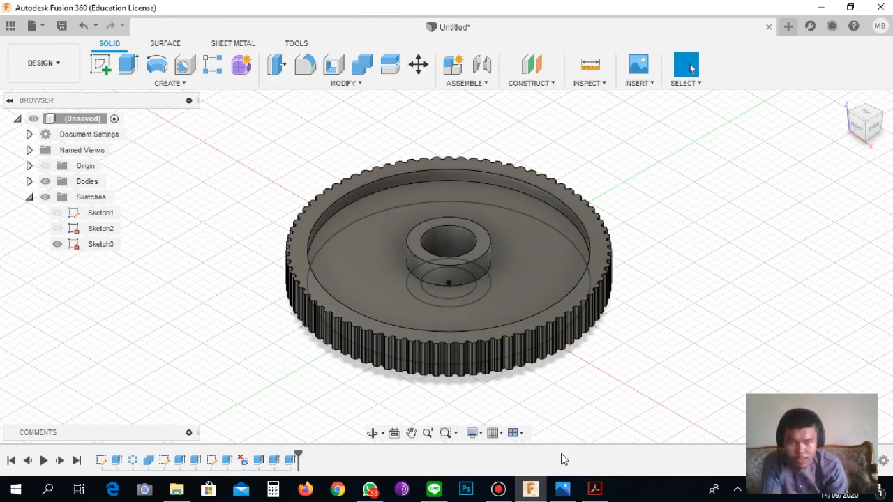
Switch to the reference drawing in Photos and examine the web hole and hole-circle diameters, then return to Fusion 360.
{"action": "left_click", "coordinate": [562, 488]}
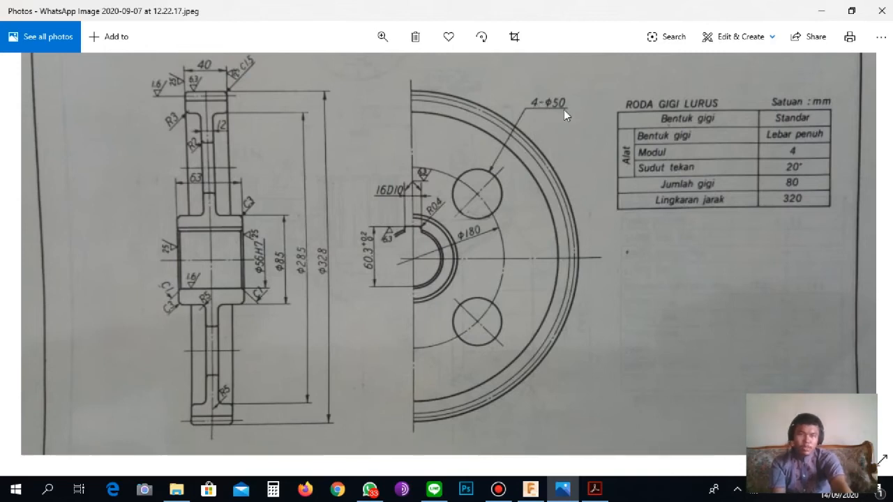
{"action": "left_click", "coordinate": [812, 12]}
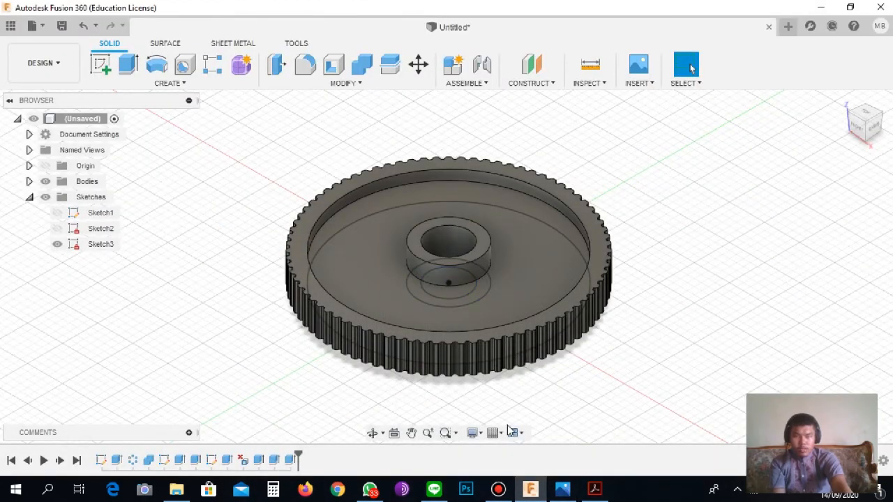
{"action": "left_click", "coordinate": [562, 488]}
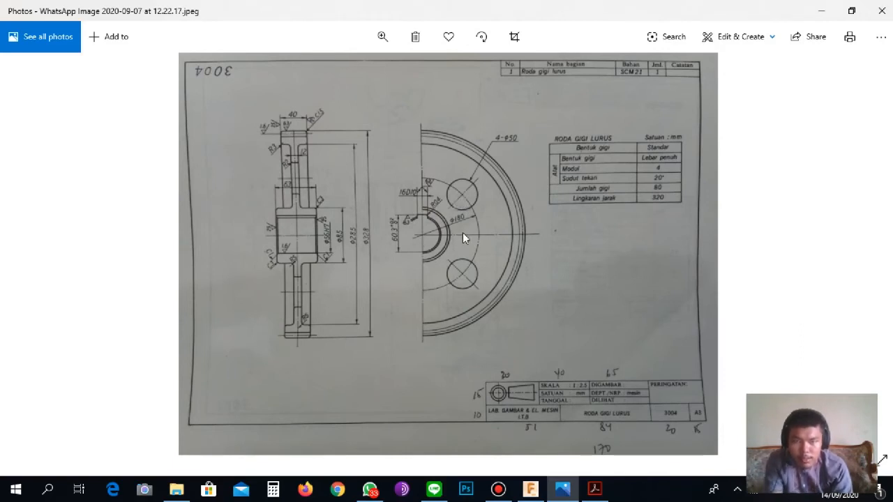
{"action": "scroll", "coordinate": [462, 230], "scroll_direction": "up", "scroll_amount": 2}
{"action": "scroll", "coordinate": [468, 237], "scroll_direction": "up", "scroll_amount": 1}
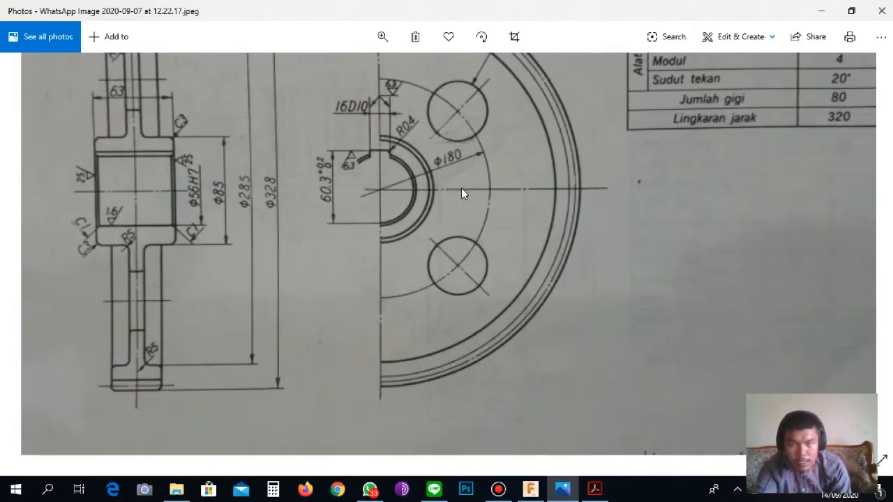
{"action": "left_click", "coordinate": [821, 11]}
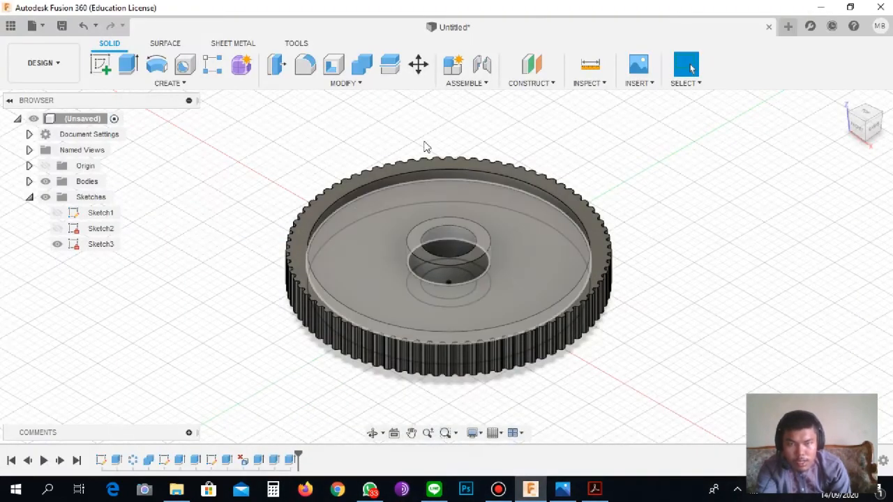
Start a sketch on the origin plane facing the top view and draw a 15 mm diameter circle centred on the origin.
{"action": "left_click", "coordinate": [865, 115]}
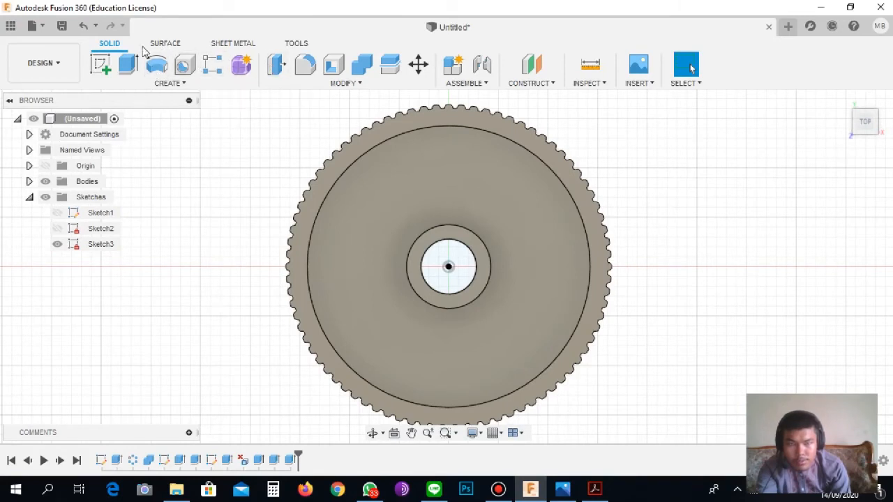
{"action": "left_click", "coordinate": [103, 67]}
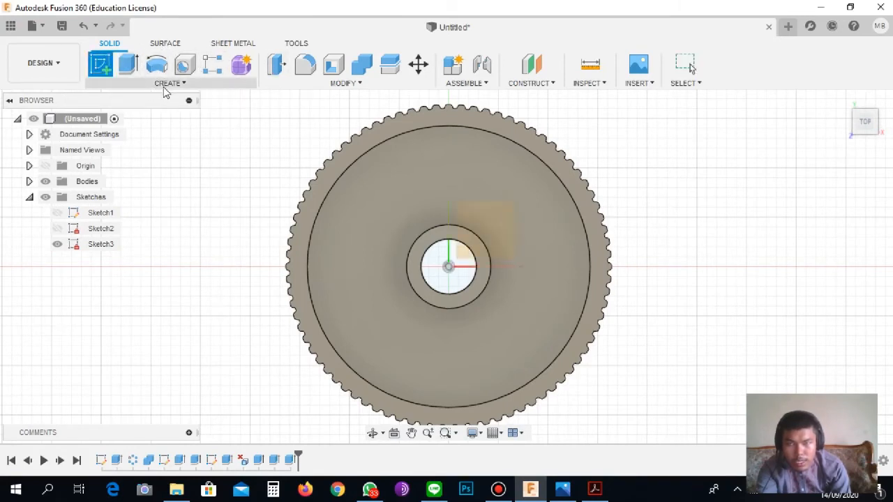
{"action": "left_click", "coordinate": [489, 234]}
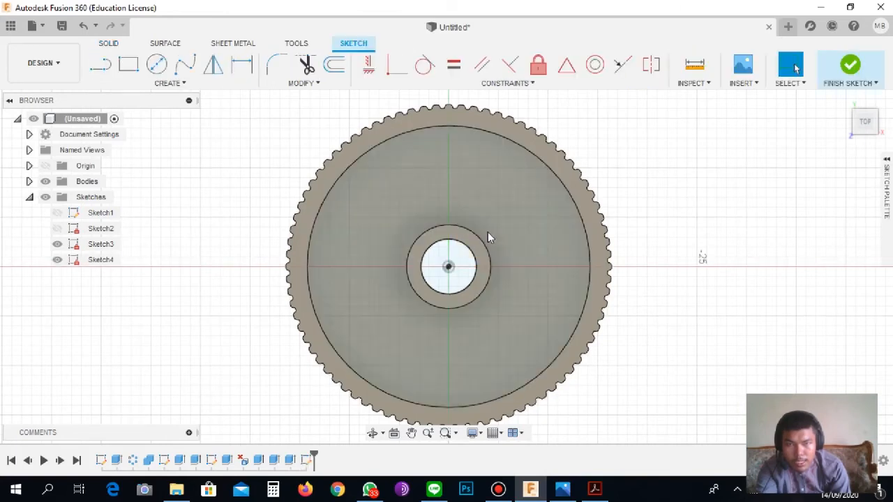
{"action": "left_click", "coordinate": [157, 65]}
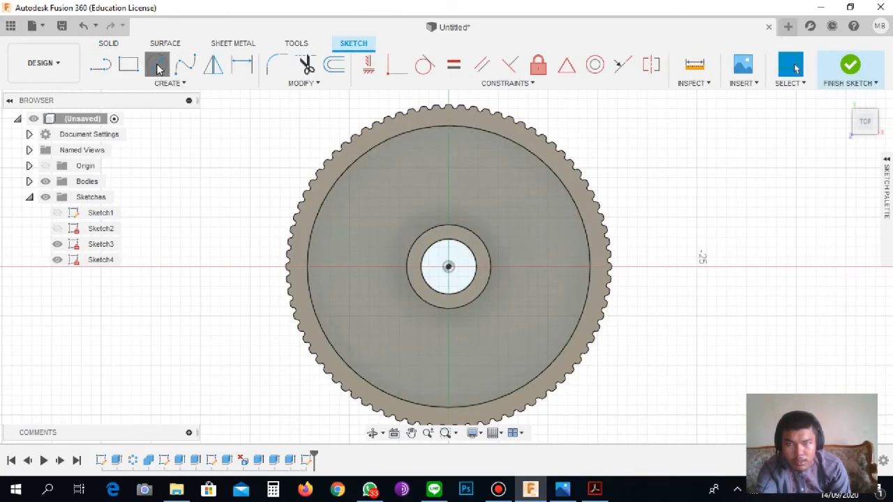
{"action": "left_click", "coordinate": [449, 274]}
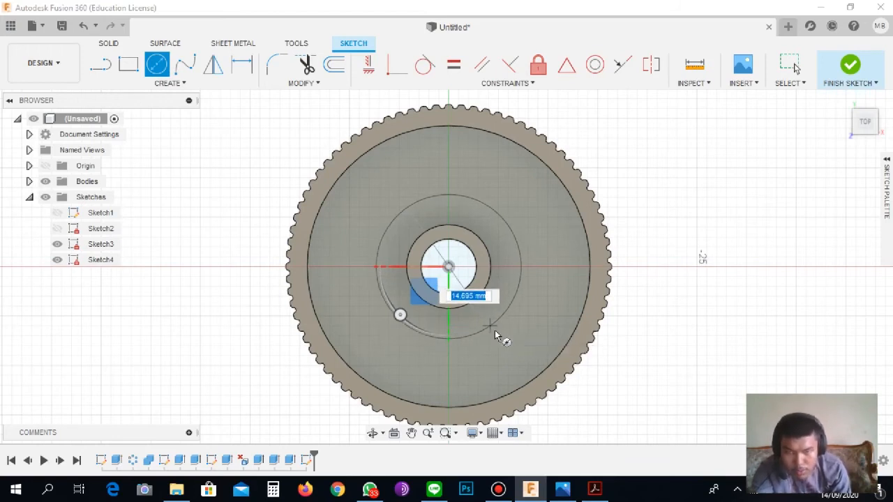
{"action": "type", "text": "15"}
{"action": "key", "text": "Tab"}
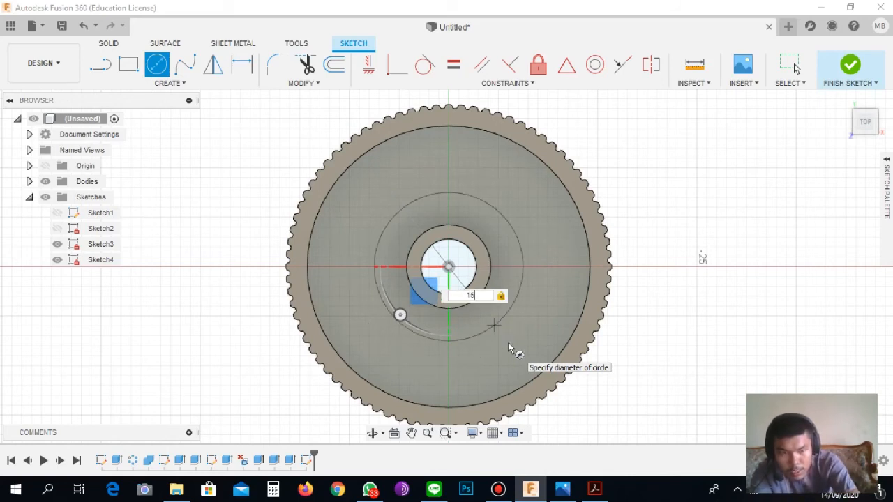
{"action": "key", "text": "Return"}
{"action": "key", "text": "Escape"}
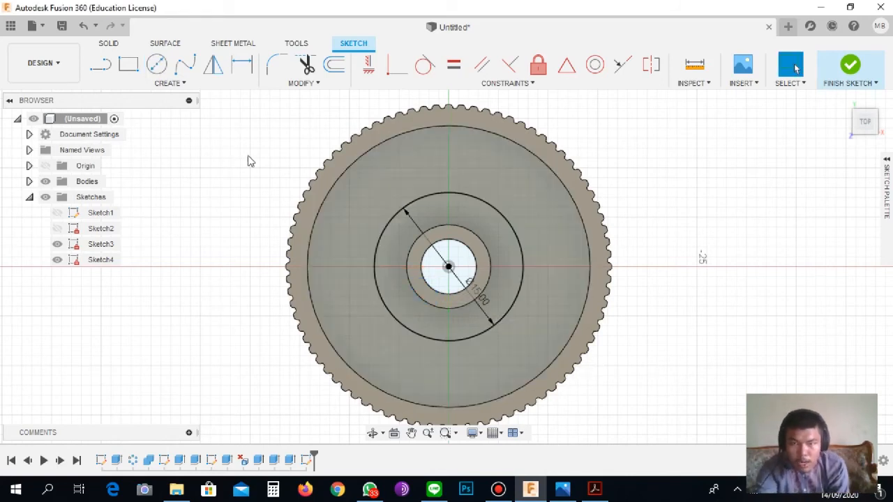
Draw a 5 mm diameter hole circle centred where the 15 mm circle crosses the horizontal axis on the right.
{"action": "left_click", "coordinate": [158, 66]}
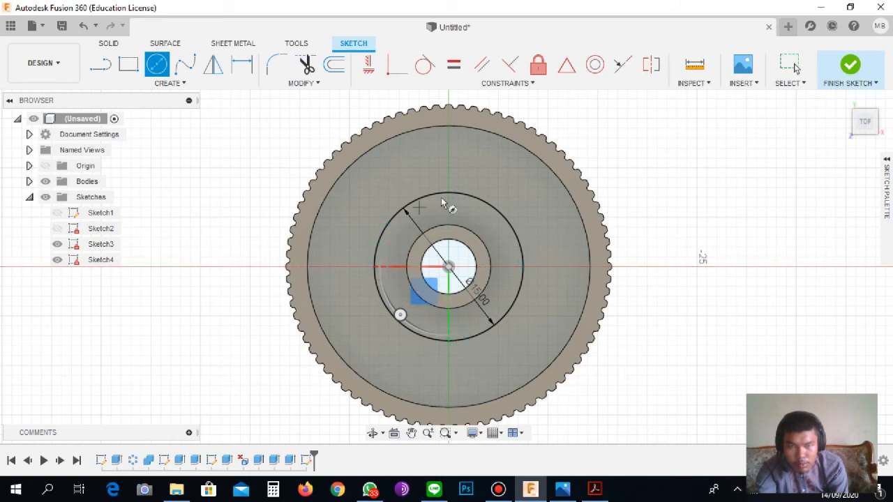
{"action": "left_click", "coordinate": [523, 268]}
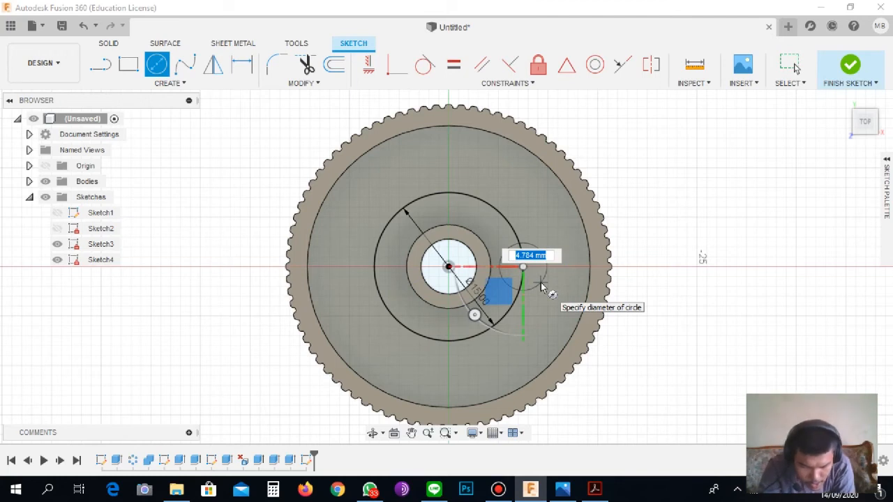
{"action": "type", "text": "5"}
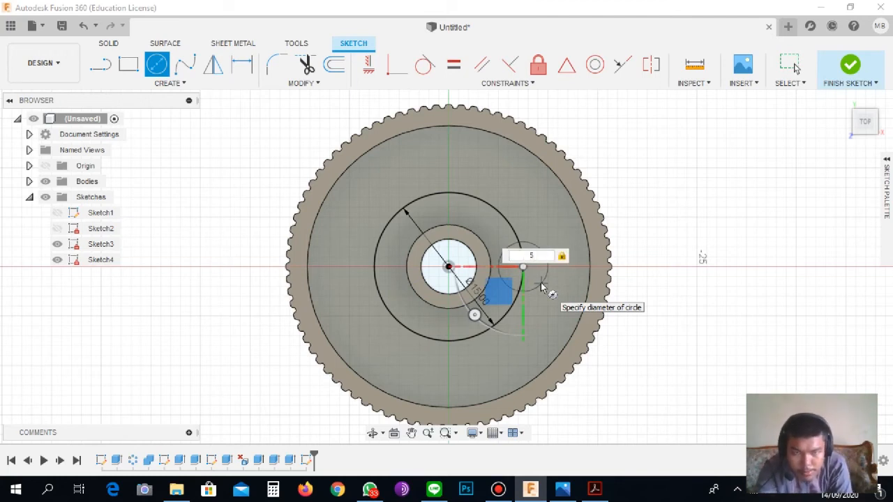
{"action": "key", "text": "Return"}
{"action": "key", "text": "Escape"}
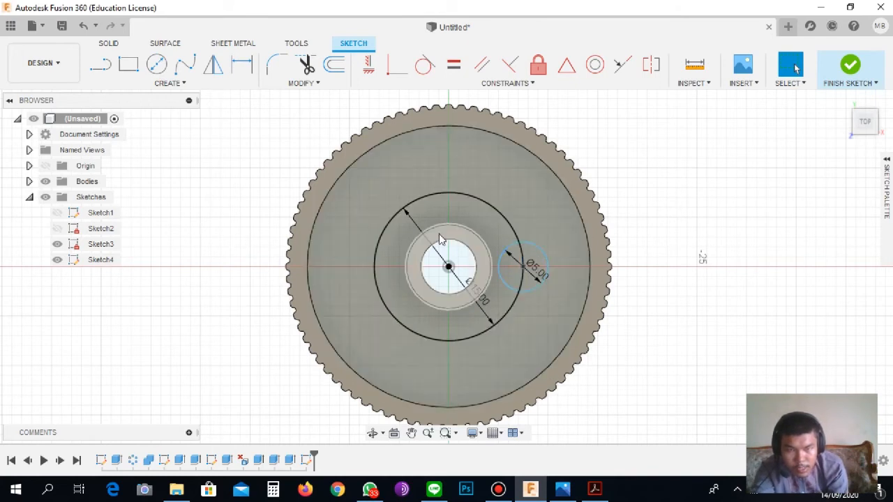
Draw a 5 mm diameter hole circle centred where the 15 mm circle crosses the vertical axis above the origin.
{"action": "left_click", "coordinate": [157, 65]}
{"action": "left_click", "coordinate": [447, 193]}
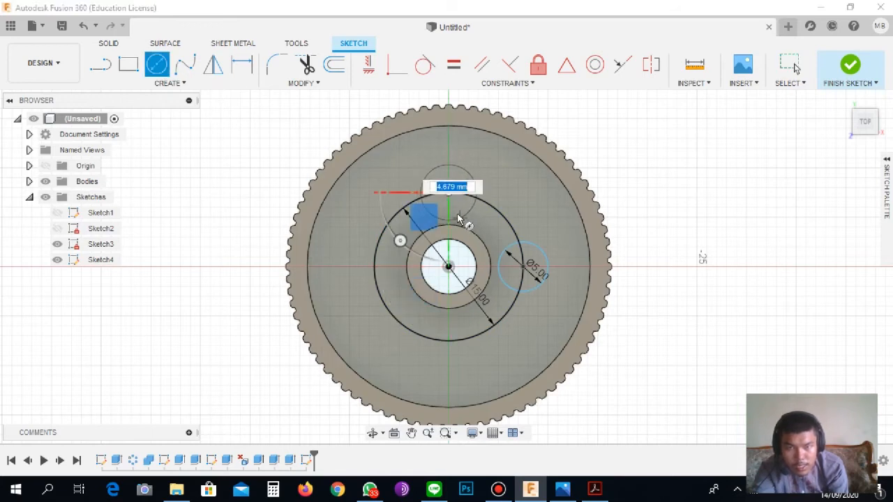
{"action": "type", "text": "5"}
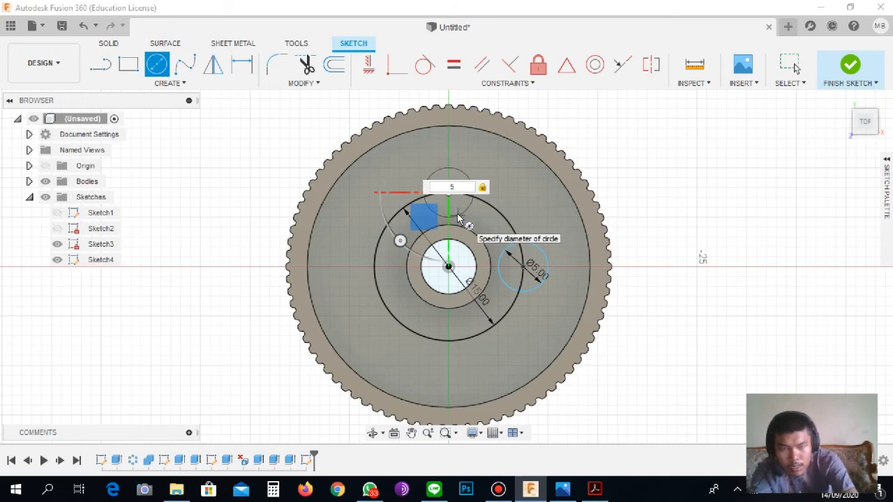
{"action": "key", "text": "Return"}
{"action": "key", "text": "Escape"}
Draw a 5 mm diameter hole circle centred where the 15 mm circle crosses the horizontal axis on the left.
{"action": "left_click", "coordinate": [377, 266]}
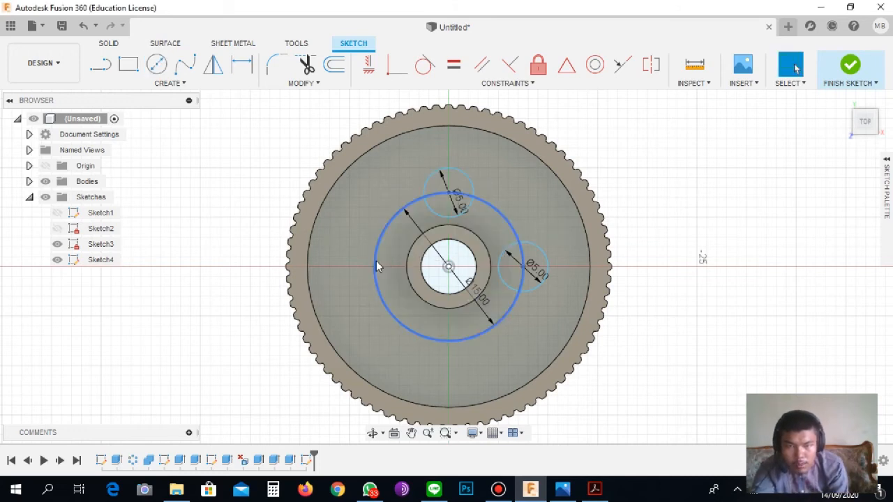
{"action": "left_click", "coordinate": [158, 66]}
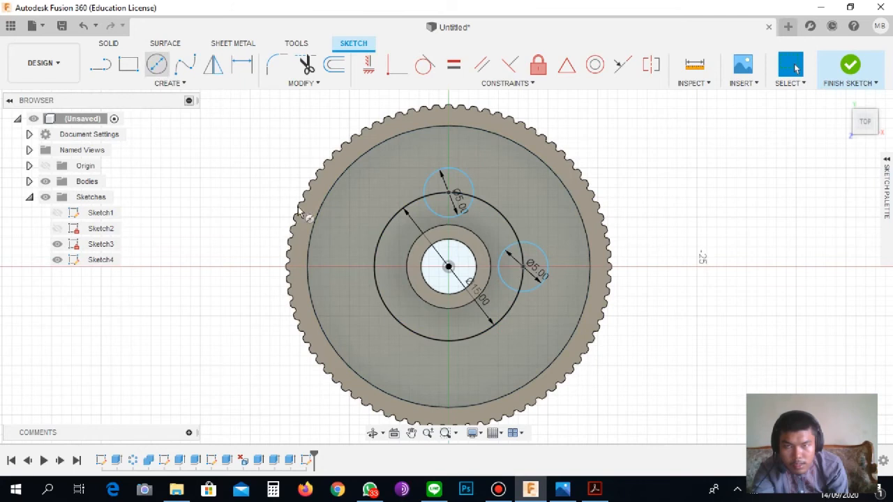
{"action": "left_click", "coordinate": [375, 267]}
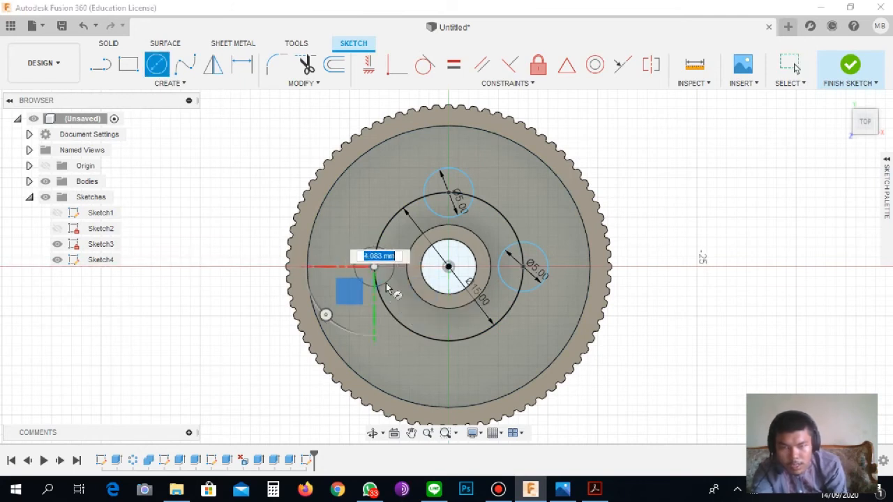
{"action": "type", "text": "5"}
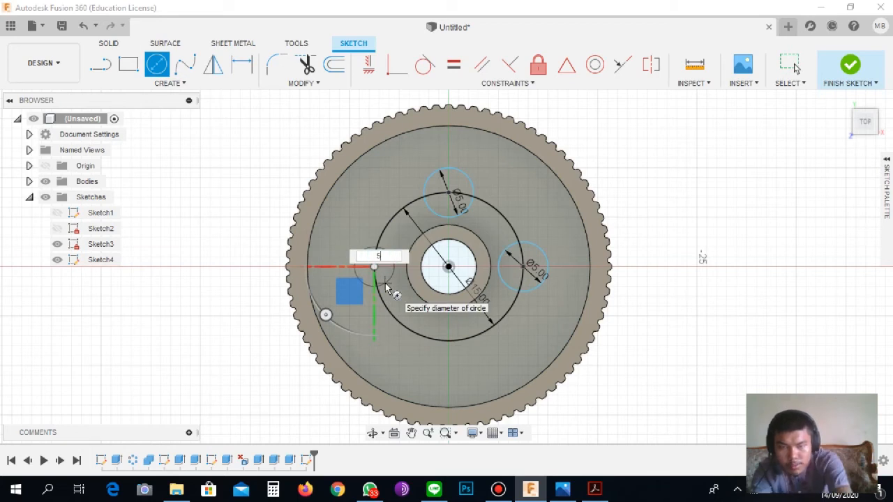
{"action": "key", "text": "Return"}
{"action": "key", "text": "Escape"}
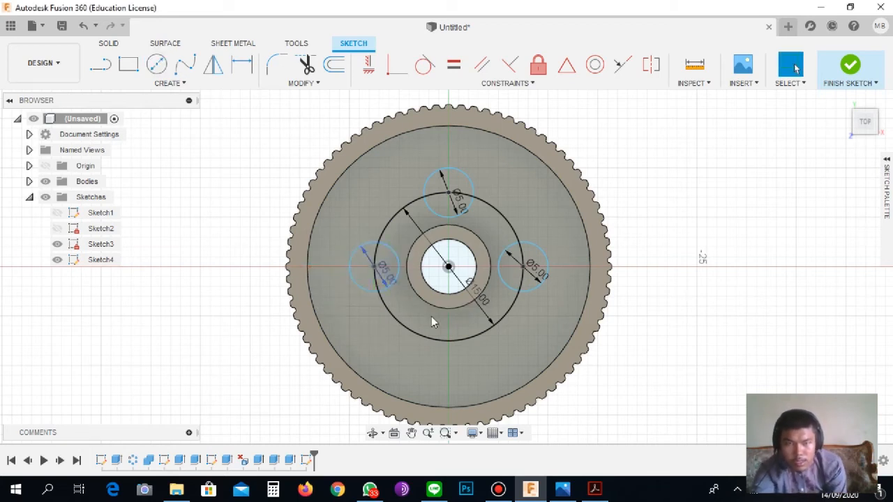
Draw a 5 mm diameter hole circle centred where the 15 mm circle crosses the vertical axis below the origin.
{"action": "left_click", "coordinate": [156, 64]}
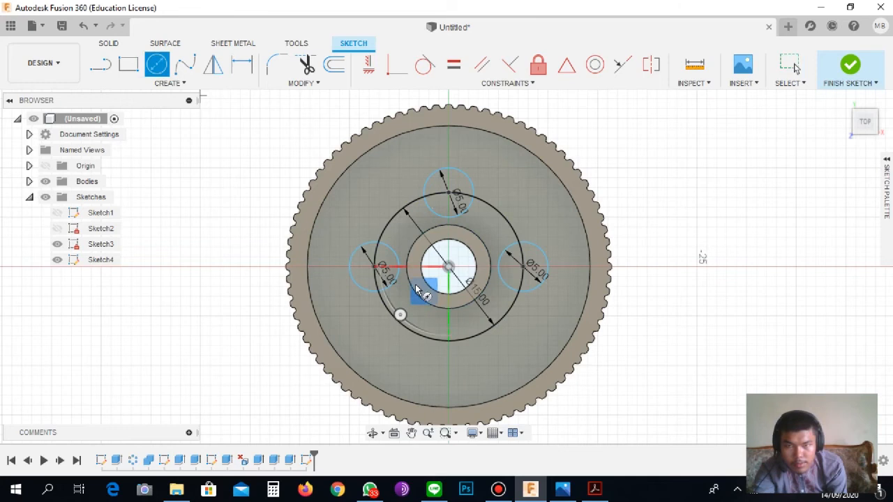
{"action": "left_click", "coordinate": [448, 341]}
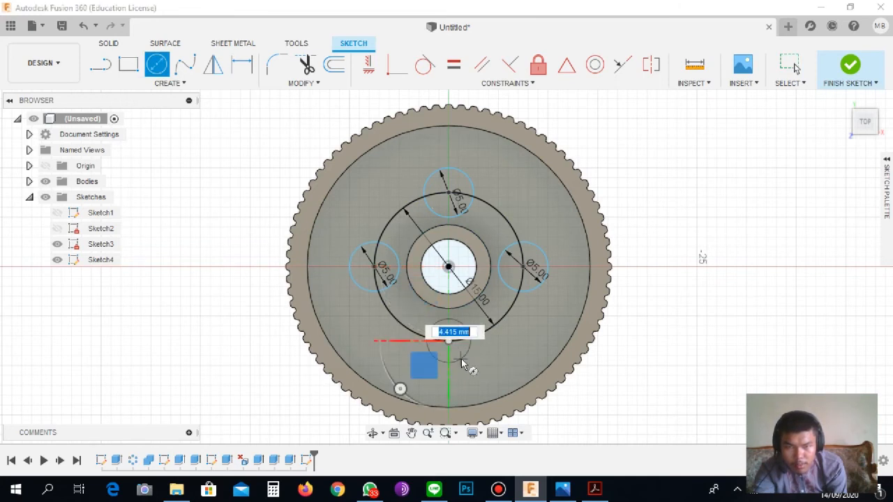
{"action": "type", "text": "5"}
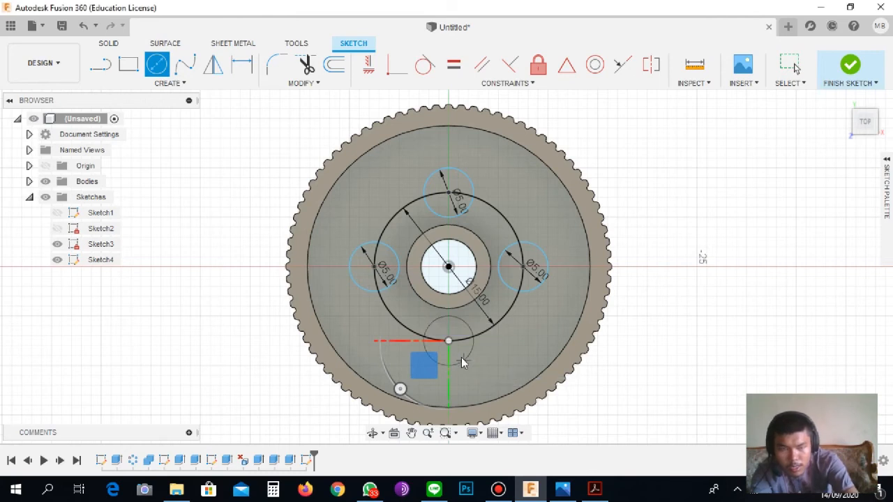
{"action": "key", "text": "Return"}
{"action": "key", "text": "Escape"}
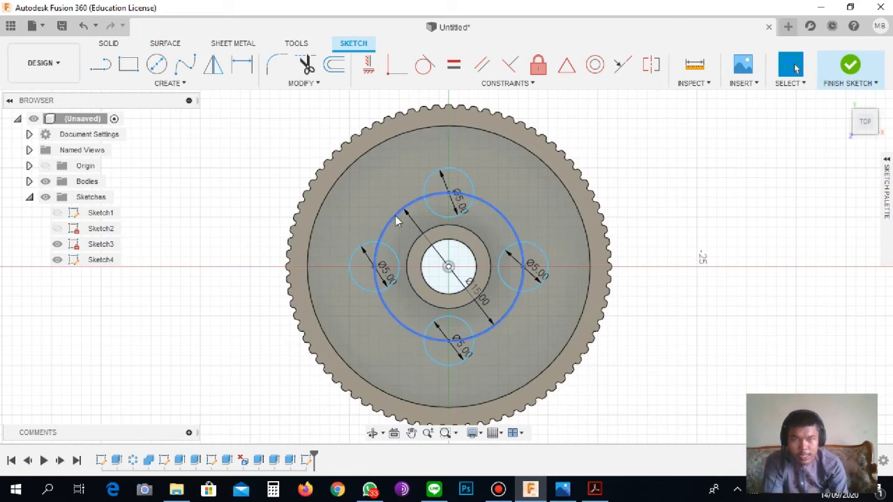
Trim the portions of the 15 mm circle that run through the upper and right hole circles.
{"action": "left_click", "coordinate": [359, 264]}
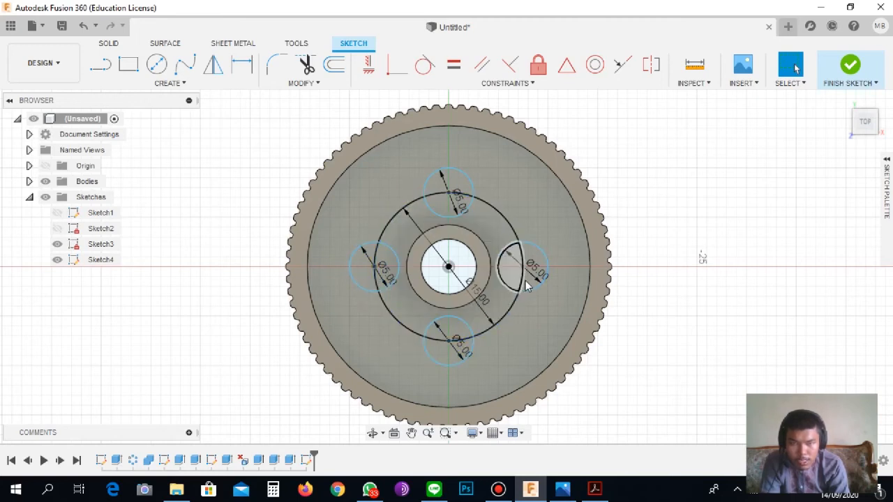
{"action": "left_click", "coordinate": [306, 65]}
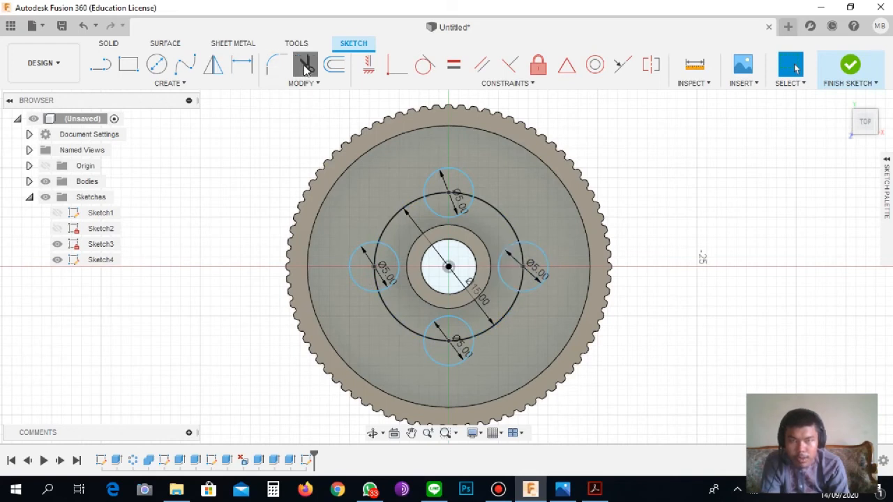
{"action": "left_click", "coordinate": [440, 205]}
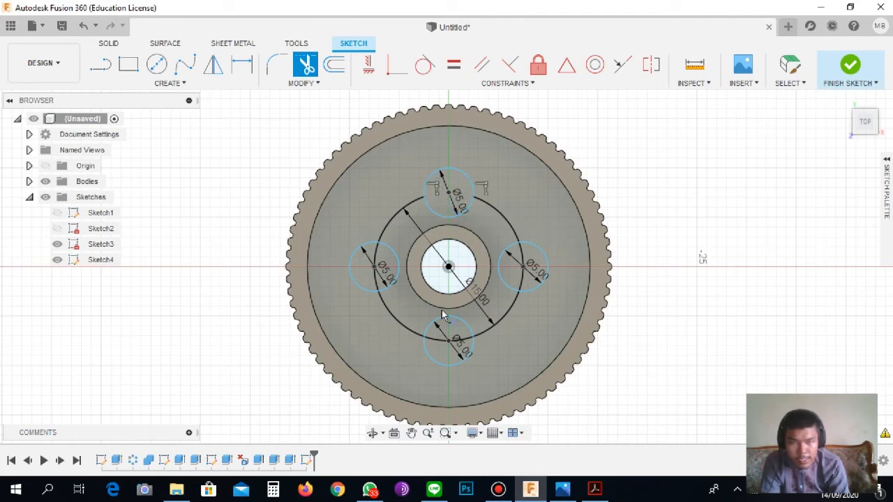
{"action": "left_click", "coordinate": [521, 269]}
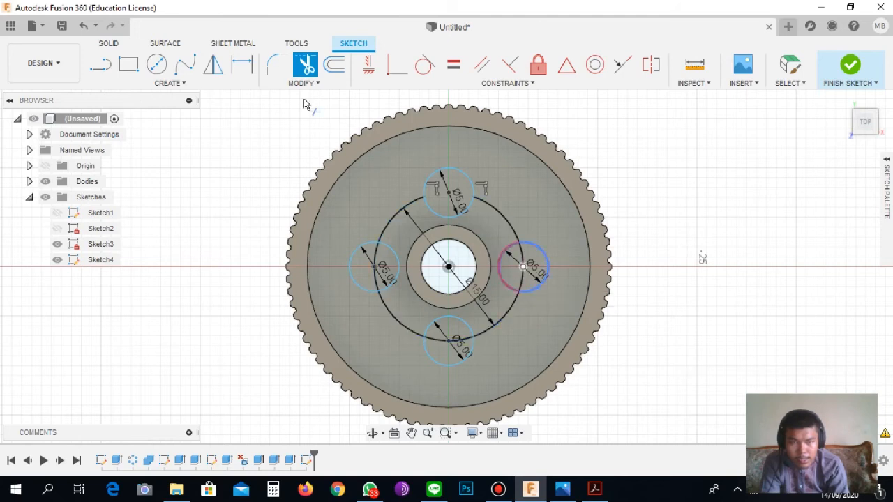
{"action": "left_click", "coordinate": [305, 67]}
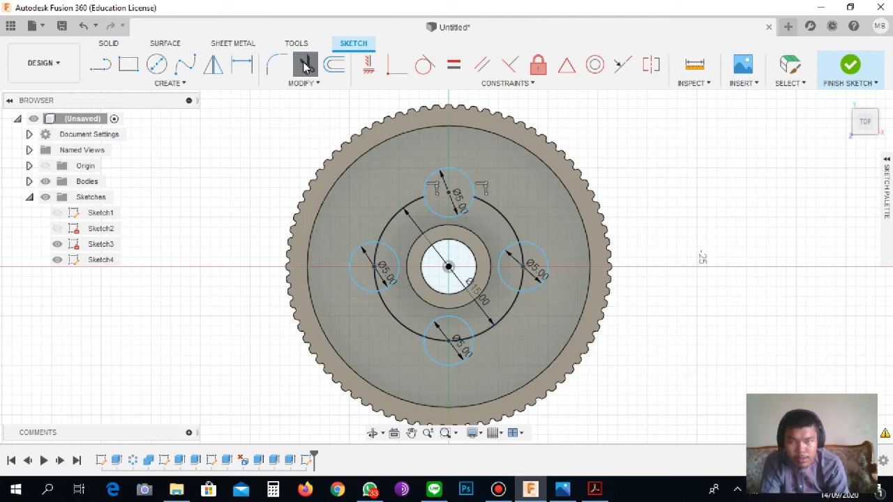
{"action": "left_click", "coordinate": [523, 276]}
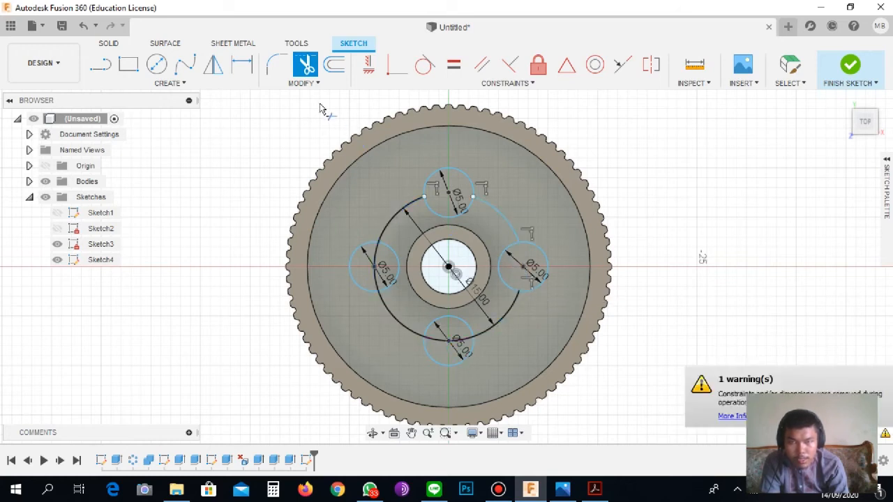
Try trimming the inner arc of the lower hole circle, then undo that trim.
{"action": "left_click", "coordinate": [436, 333]}
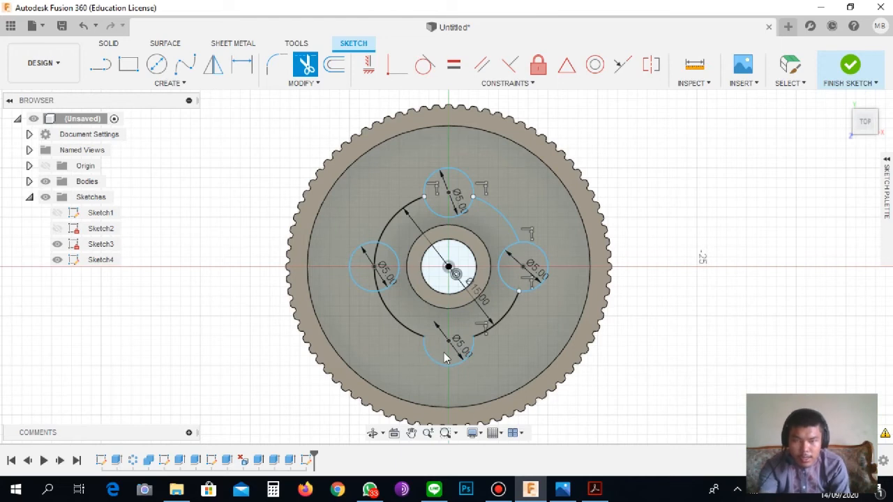
{"action": "key", "text": "Escape"}
{"action": "key", "text": "ctrl+z"}
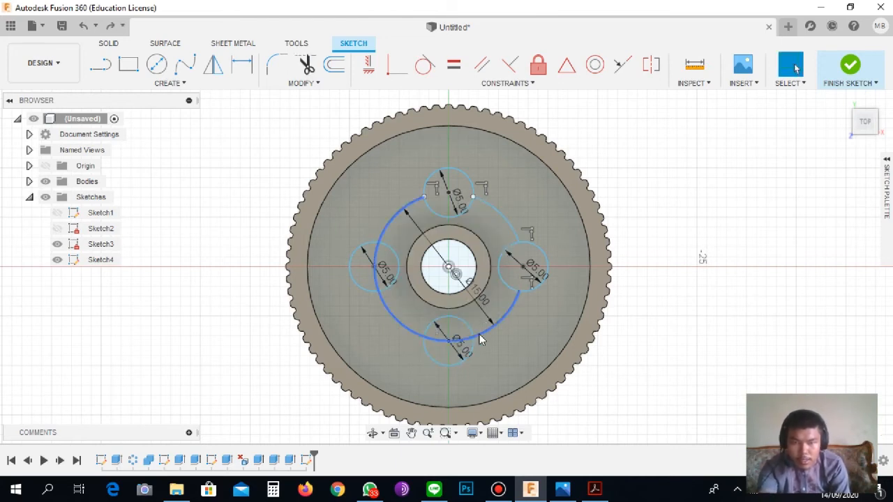
Trim the portions of the 15 mm circle that run through the lower and left hole circles.
{"action": "left_click", "coordinate": [307, 66]}
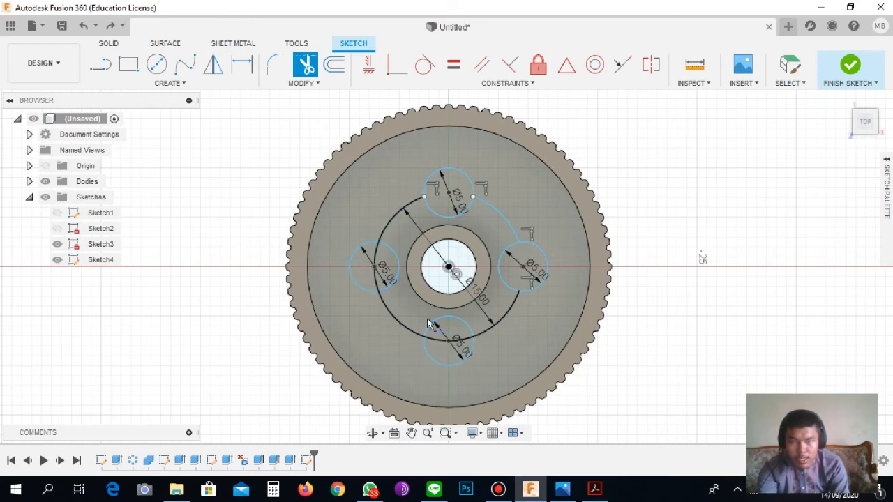
{"action": "left_click", "coordinate": [439, 354]}
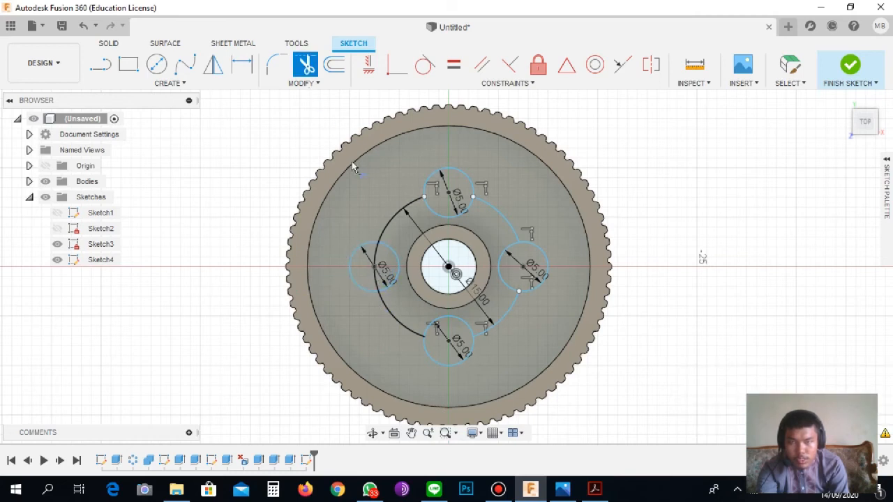
{"action": "left_click", "coordinate": [376, 277]}
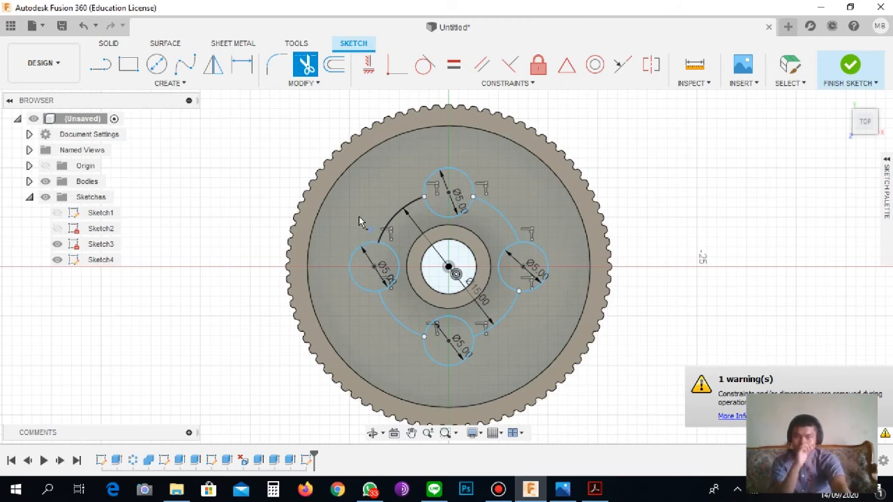
Extrude the upper 5 mm hole circle by -4 mm as a cut through the gear web.
{"action": "left_click", "coordinate": [116, 43]}
{"action": "left_click", "coordinate": [128, 68]}
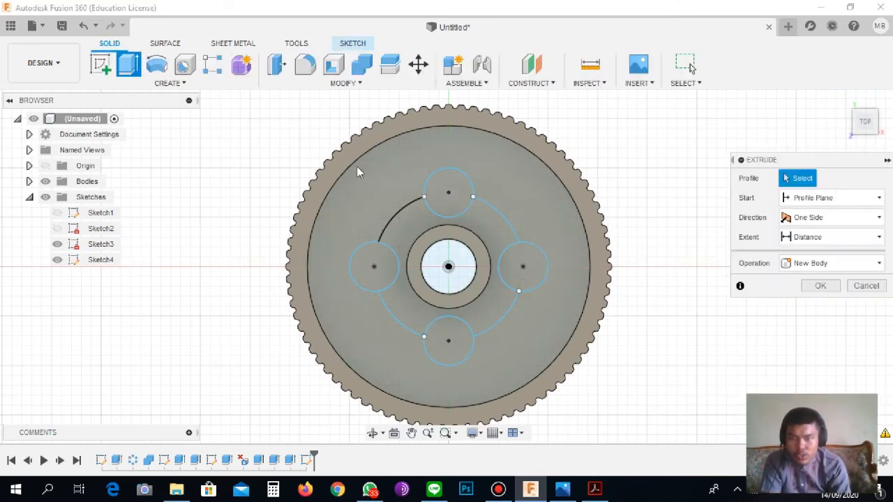
{"action": "left_click", "coordinate": [460, 199]}
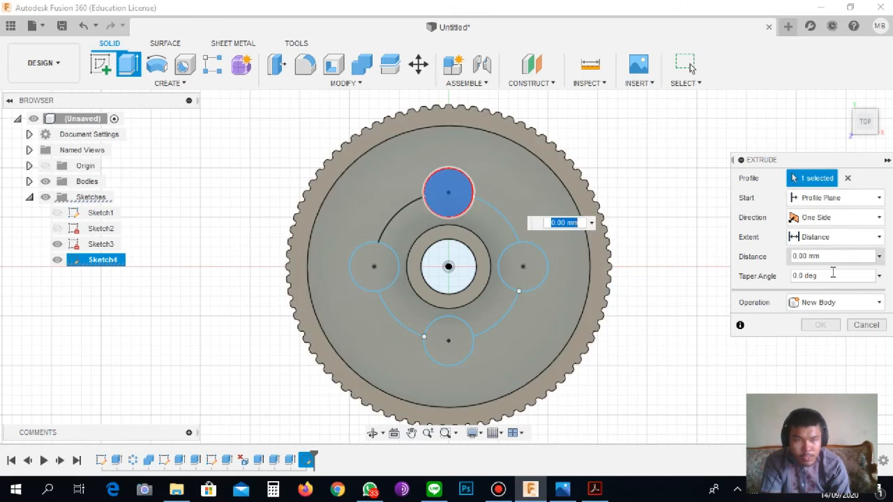
{"action": "left_click", "coordinate": [837, 305]}
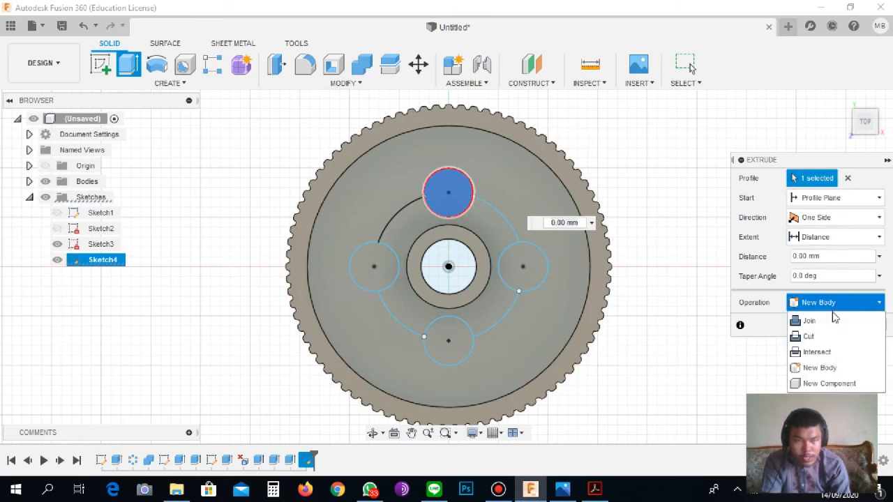
{"action": "left_click", "coordinate": [831, 336]}
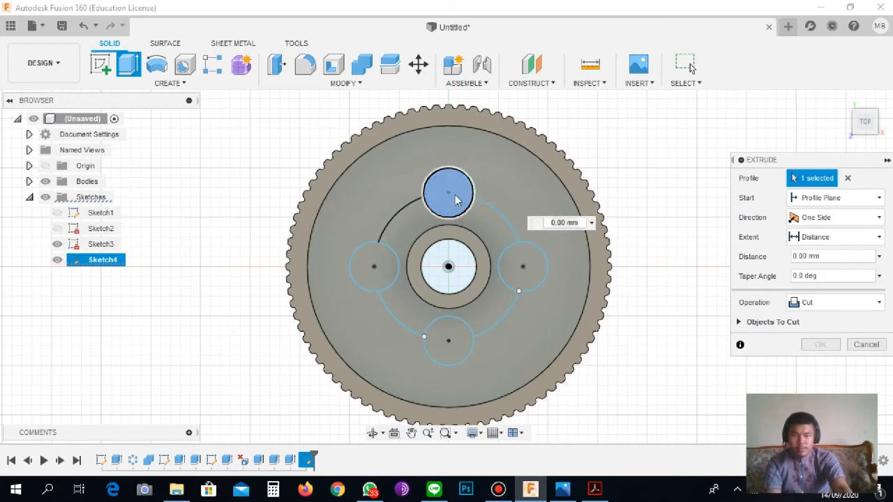
{"action": "left_click", "coordinate": [565, 225]}
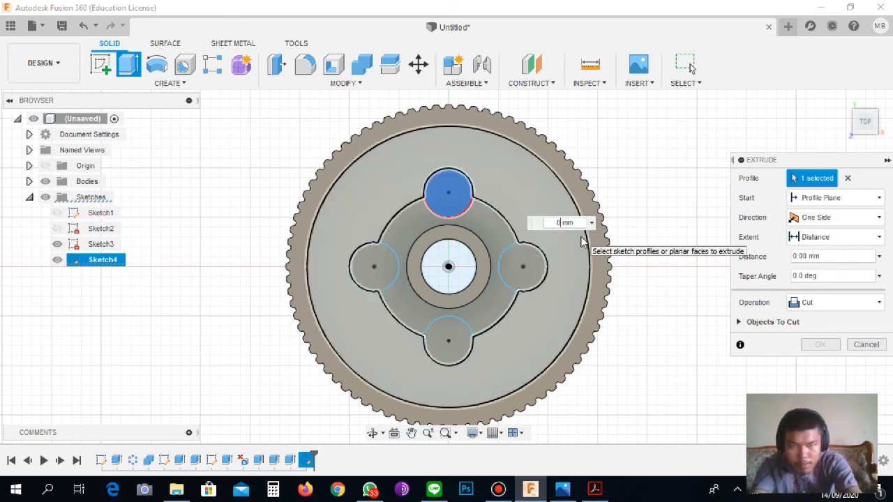
{"action": "type", "text": "4"}
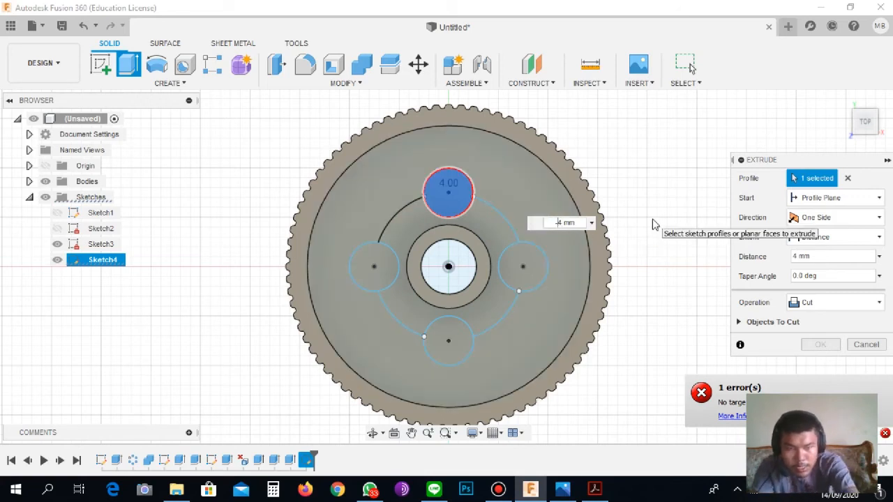
{"action": "type", "text": "-"}
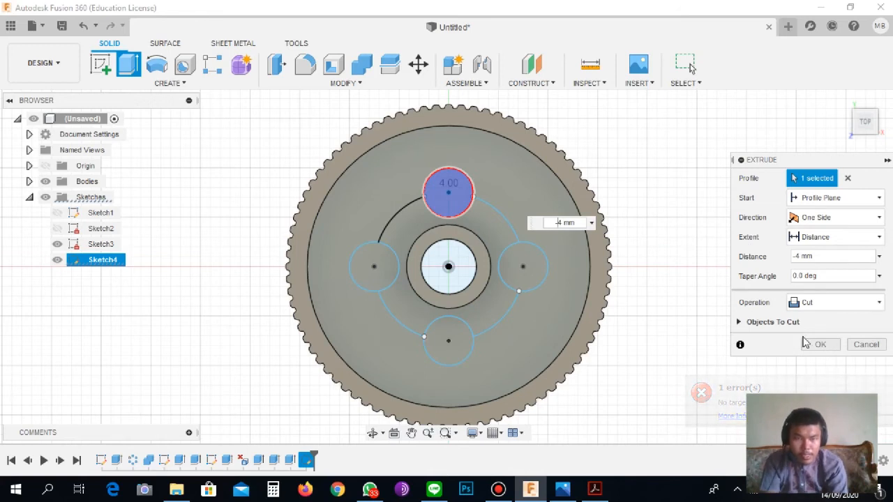
{"action": "left_click", "coordinate": [820, 344]}
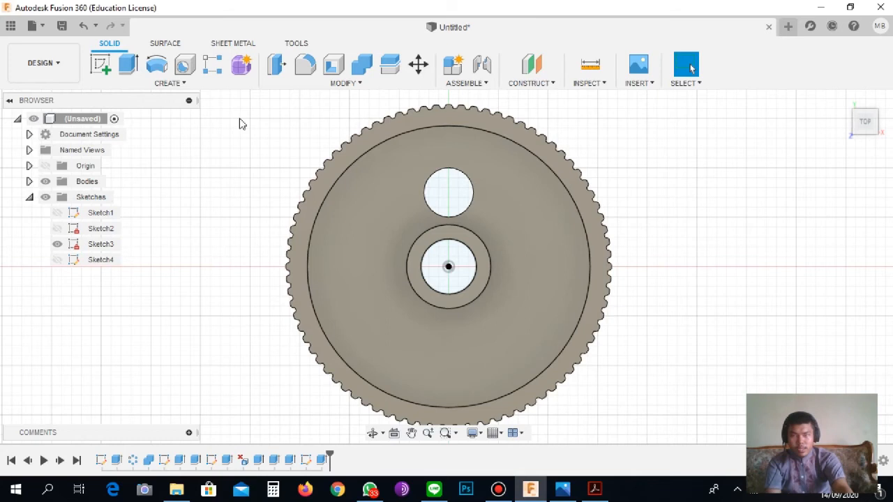
Show the hole sketch, hide the hub sketch, and extrude the remaining three hole circles by -4 mm as cuts through the web.
{"action": "left_click", "coordinate": [128, 64]}
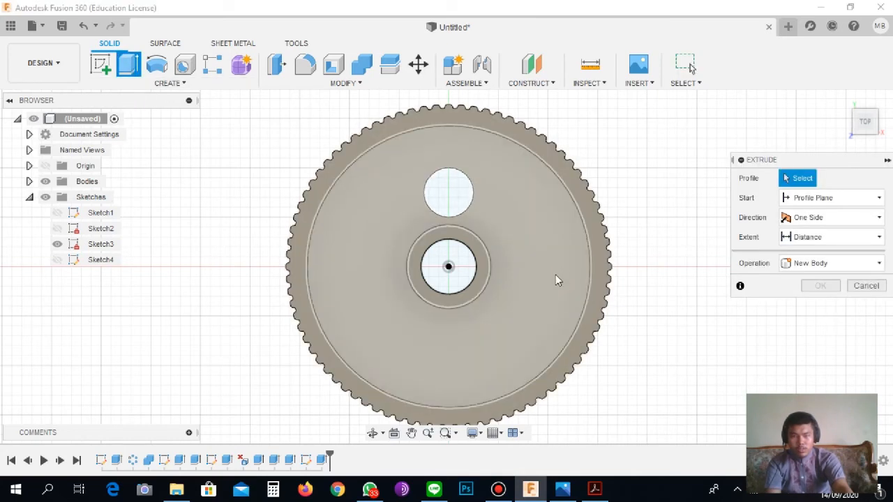
{"action": "left_click", "coordinate": [57, 260]}
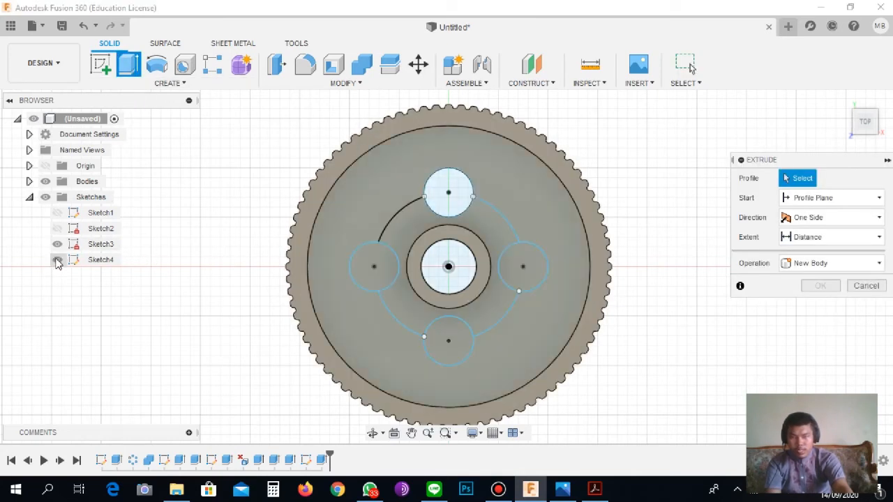
{"action": "left_click", "coordinate": [57, 245]}
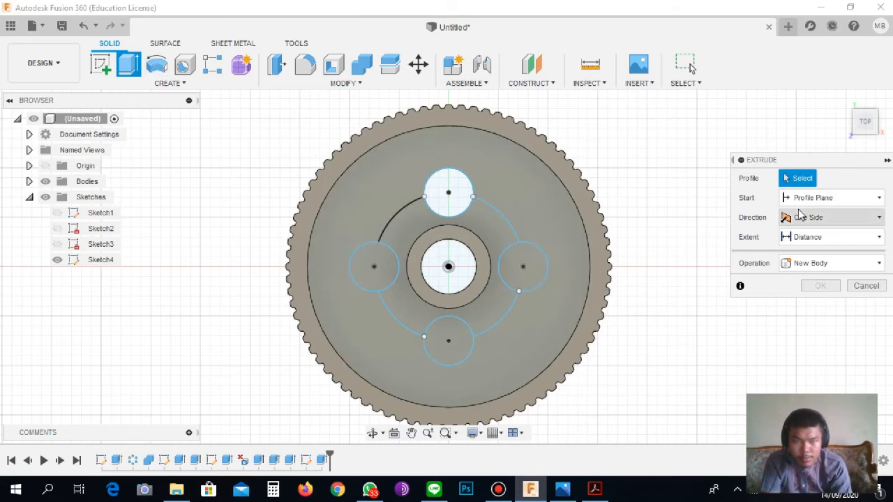
{"action": "left_click", "coordinate": [542, 276]}
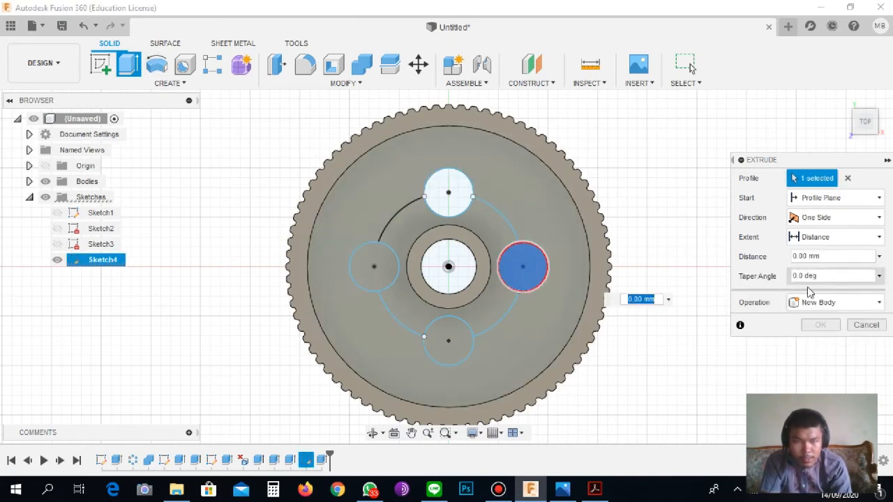
{"action": "left_click", "coordinate": [391, 268]}
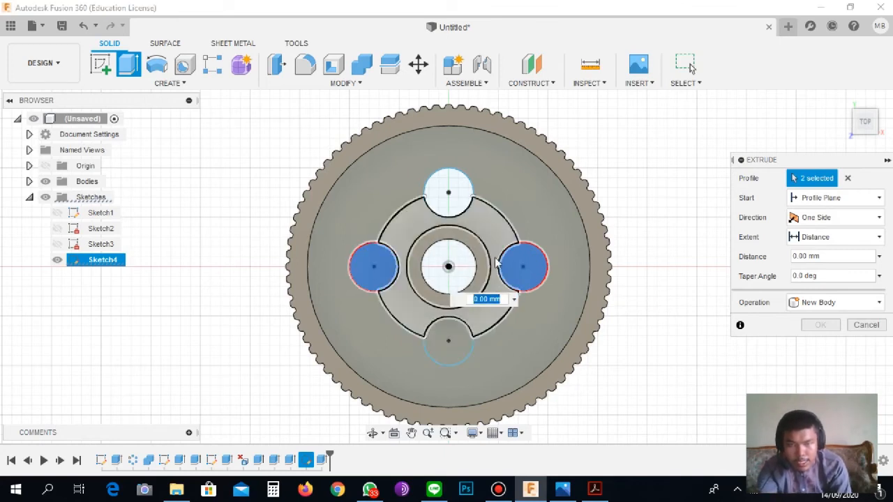
{"action": "left_click", "coordinate": [440, 351]}
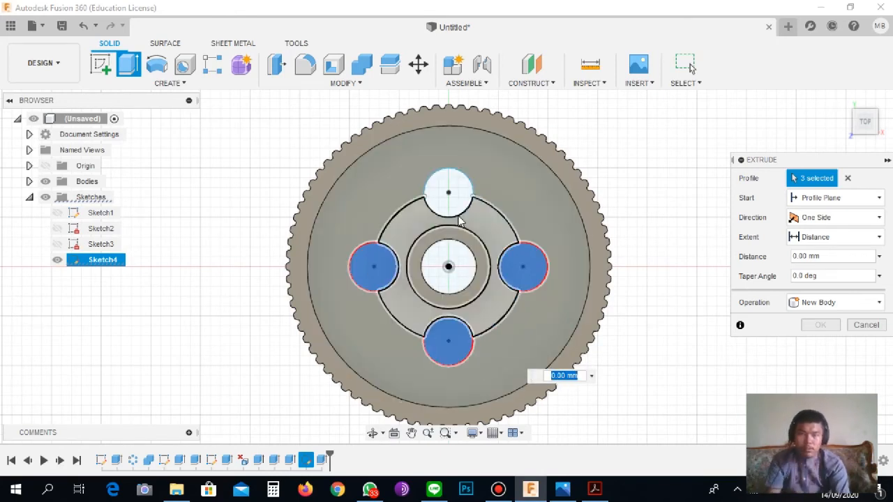
{"action": "left_click", "coordinate": [798, 302]}
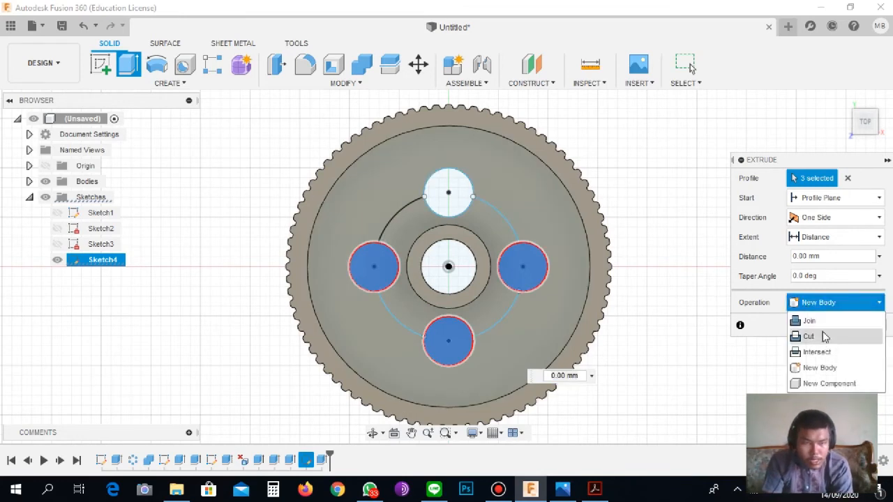
{"action": "left_click", "coordinate": [808, 336]}
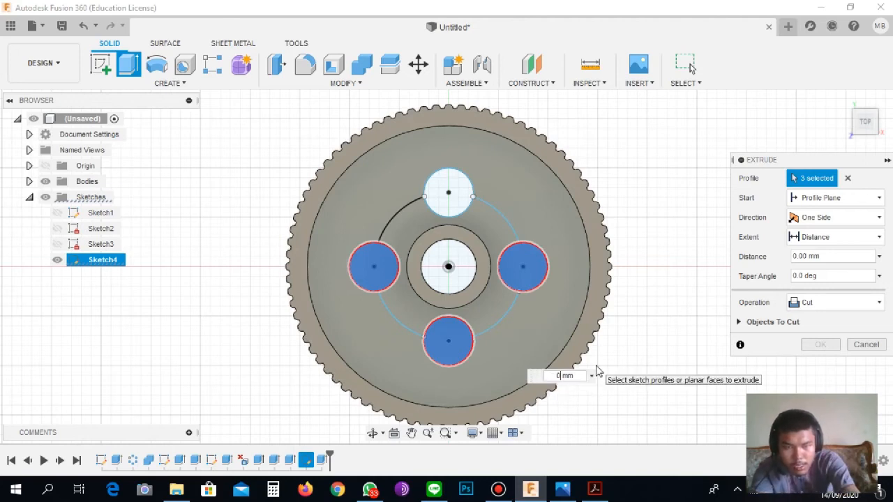
{"action": "key", "text": "BackSpace"}
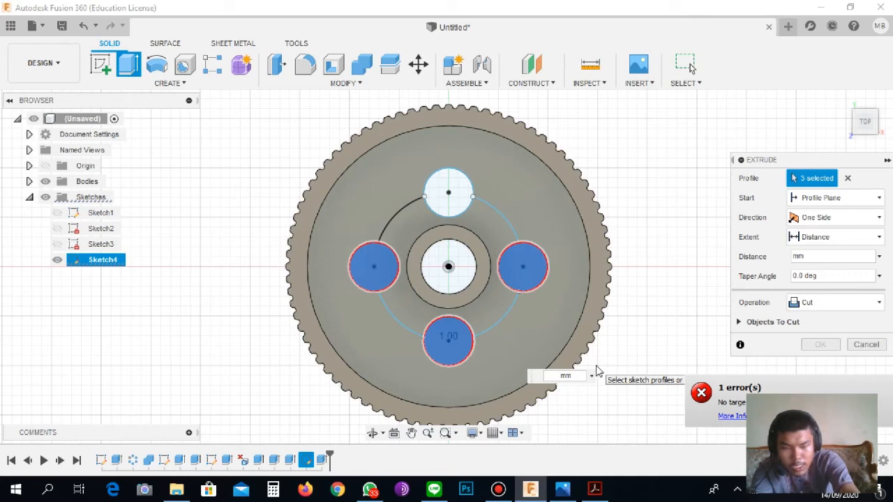
{"action": "type", "text": "-4"}
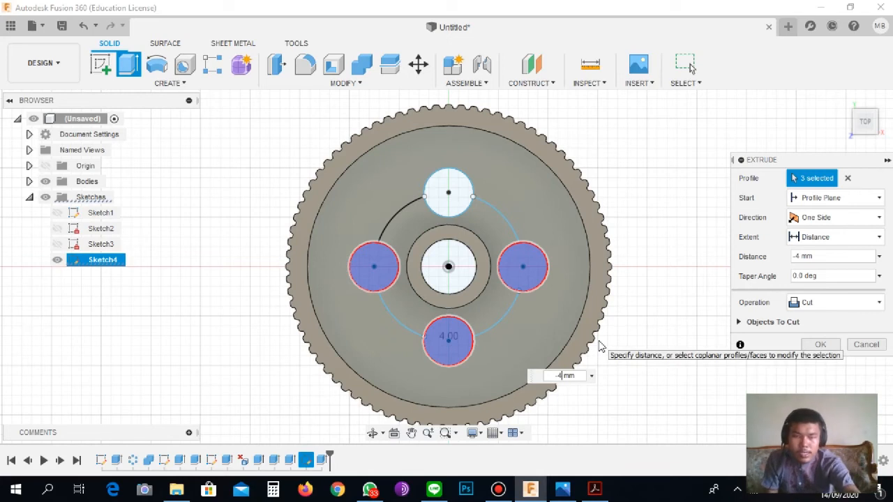
{"action": "key", "text": "Return"}
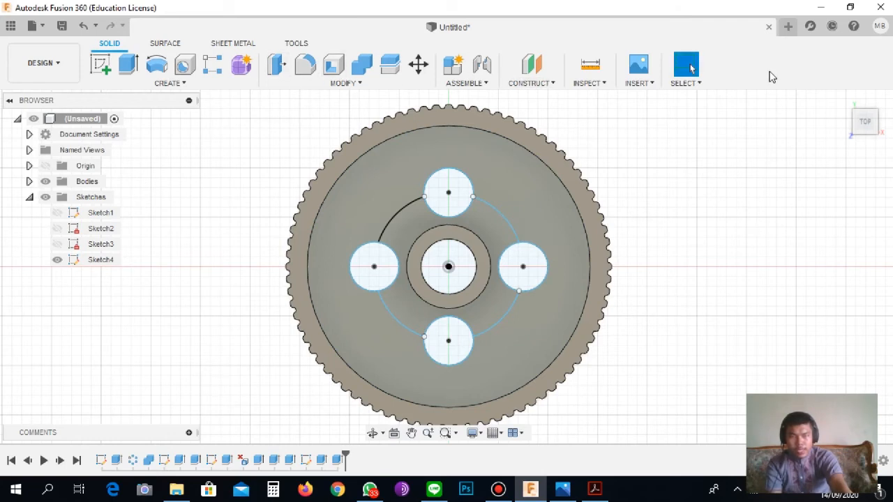
Hide the hole sketch and inspect the four web holes and hub in an isometric view.
{"action": "left_click", "coordinate": [844, 99]}
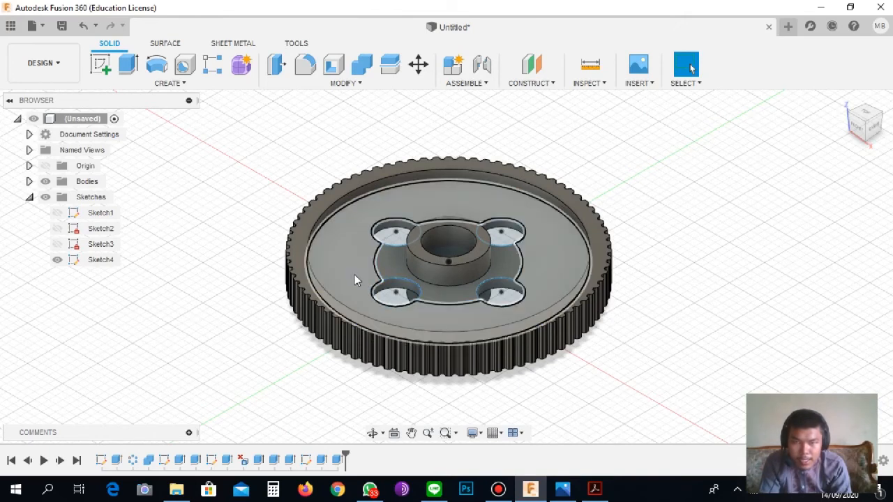
{"action": "left_click", "coordinate": [57, 260]}
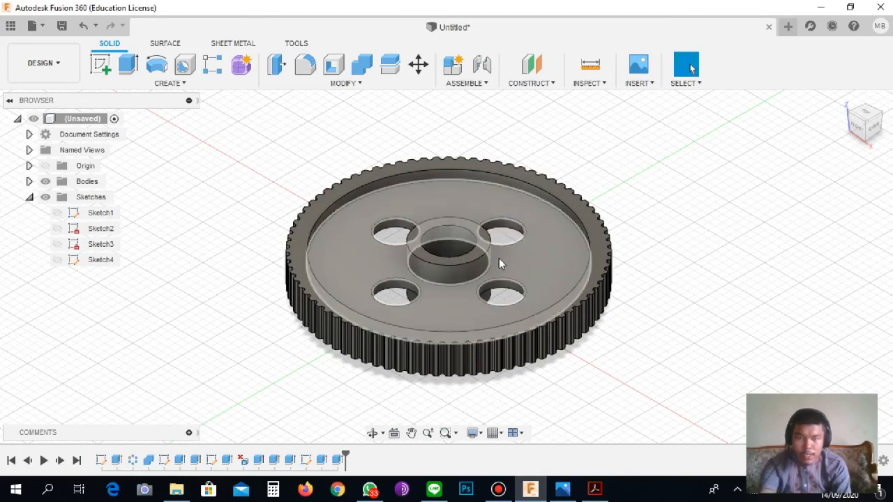
{"action": "scroll", "coordinate": [498, 255], "scroll_direction": "up", "scroll_amount": 3}
{"action": "scroll", "coordinate": [490, 249], "scroll_direction": "up", "scroll_amount": 4}
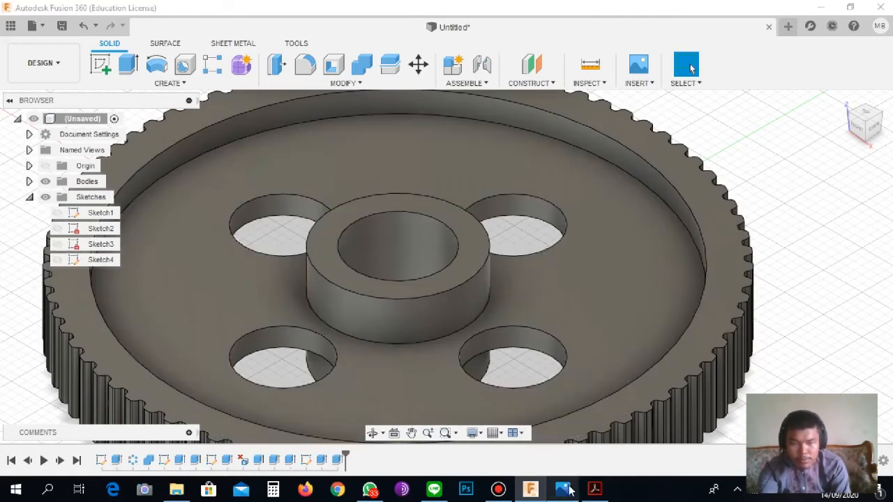
Switch to the reference drawing in Photos and examine the chamfer and fillet callouts at the rim in the section view.
{"action": "left_click", "coordinate": [562, 488]}
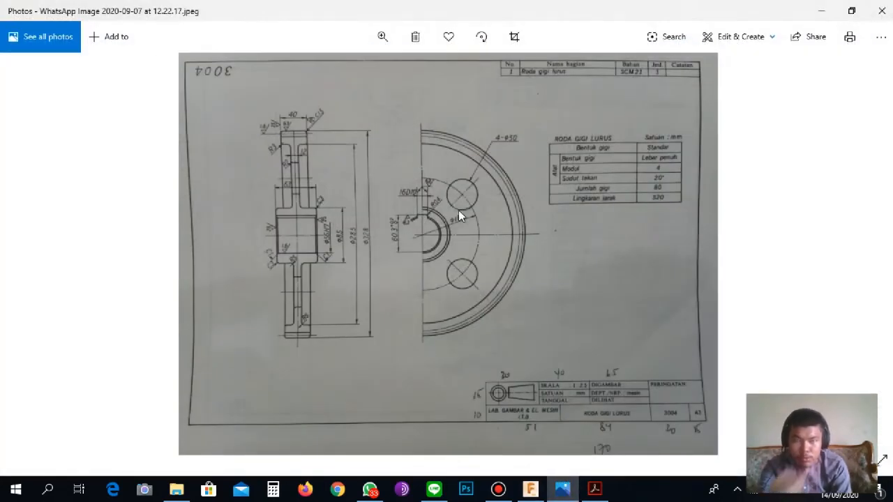
{"action": "scroll", "coordinate": [460, 202], "scroll_direction": "up", "scroll_amount": 5}
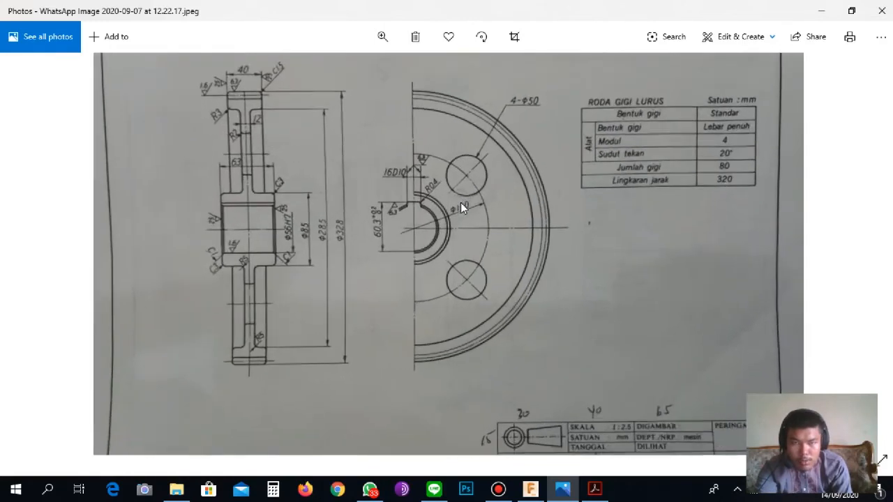
{"action": "scroll", "coordinate": [460, 202], "scroll_direction": "up", "scroll_amount": 1}
{"action": "left_click_drag", "start_coordinate": [425, 167], "coordinate": [572, 293]}
{"action": "mouse_move", "coordinate": [272, 115]}
{"action": "left_mouse_down"}
{"action": "mouse_move", "coordinate": [382, 186]}
{"action": "mouse_move", "coordinate": [403, 231]}
{"action": "left_mouse_up"}
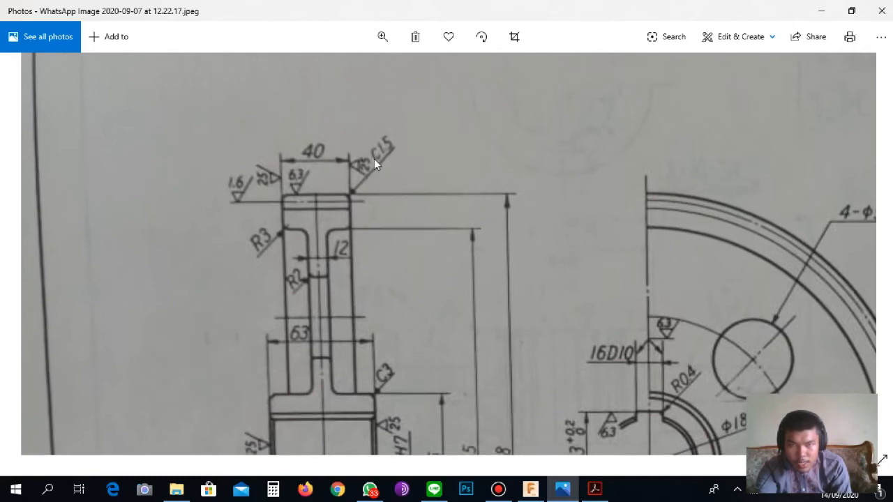
{"action": "scroll", "coordinate": [391, 187], "scroll_direction": "up", "scroll_amount": 1}
{"action": "scroll", "coordinate": [391, 186], "scroll_direction": "up", "scroll_amount": 2}
{"action": "left_click_drag", "start_coordinate": [385, 197], "coordinate": [402, 239]}
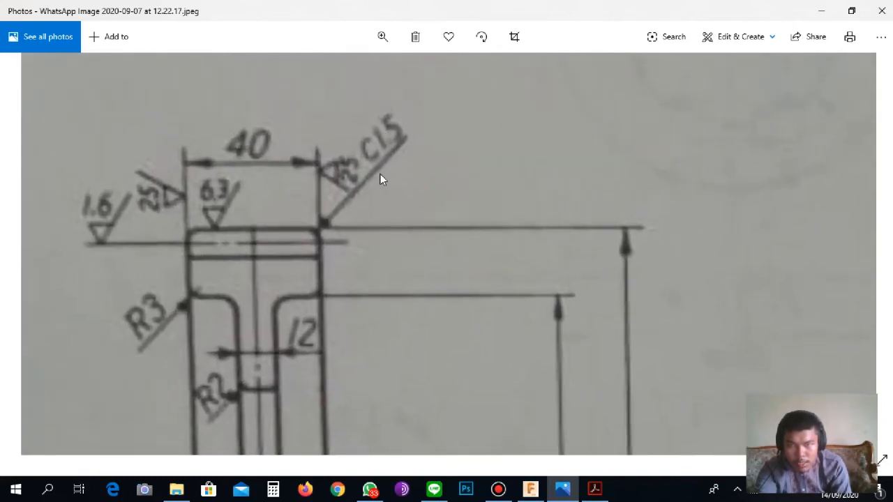
{"action": "left_click_drag", "start_coordinate": [368, 237], "coordinate": [402, 232]}
{"action": "left_click_drag", "start_coordinate": [352, 249], "coordinate": [382, 216]}
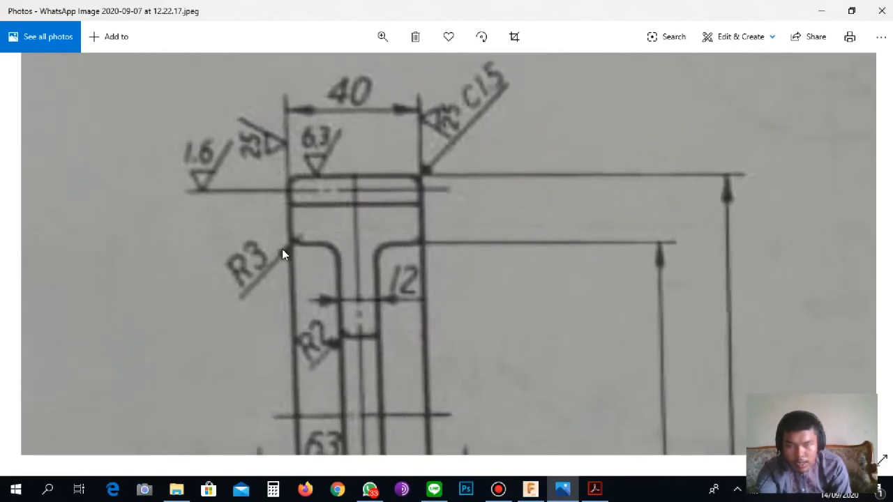
Examine the fillet callouts on the web and hole edges and the chamfer callouts on the hub and bore in the section view.
{"action": "left_click_drag", "start_coordinate": [312, 298], "coordinate": [274, 197]}
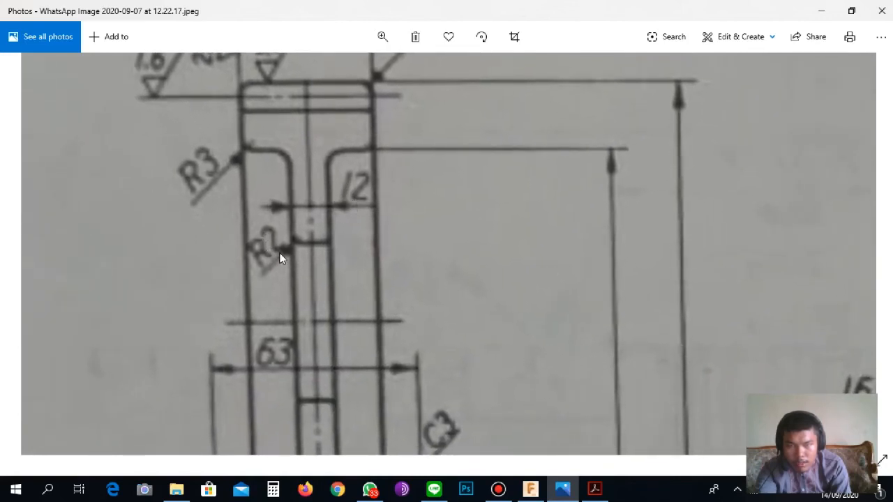
{"action": "left_click_drag", "start_coordinate": [278, 283], "coordinate": [294, 203]}
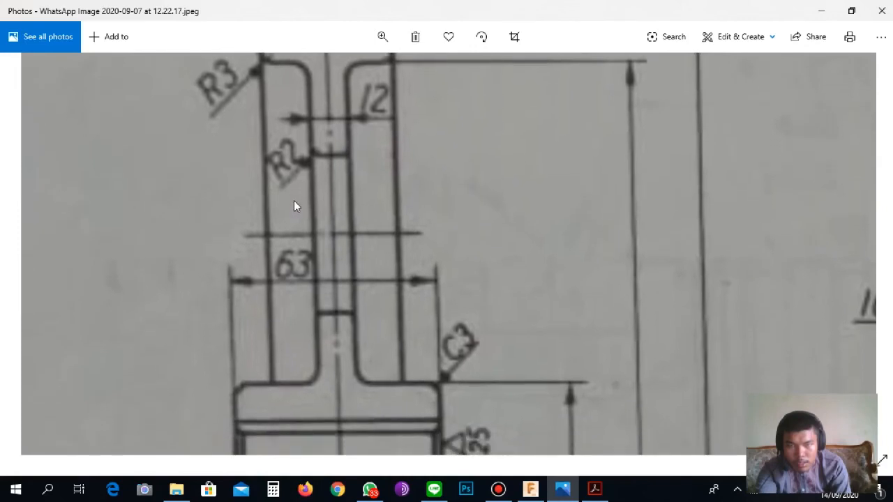
{"action": "left_click_drag", "start_coordinate": [293, 315], "coordinate": [293, 172]}
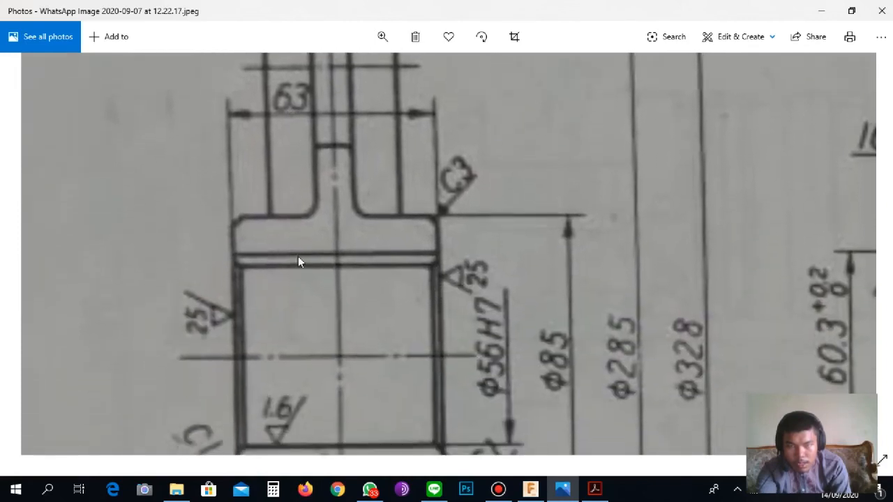
{"action": "left_click_drag", "start_coordinate": [299, 256], "coordinate": [283, 217]}
{"action": "left_click_drag", "start_coordinate": [446, 150], "coordinate": [429, 209]}
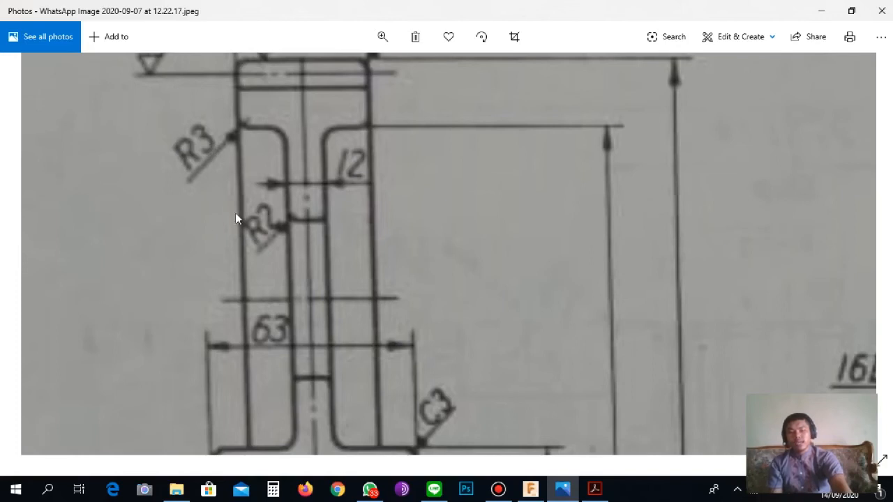
{"action": "left_click_drag", "start_coordinate": [438, 367], "coordinate": [440, 263]}
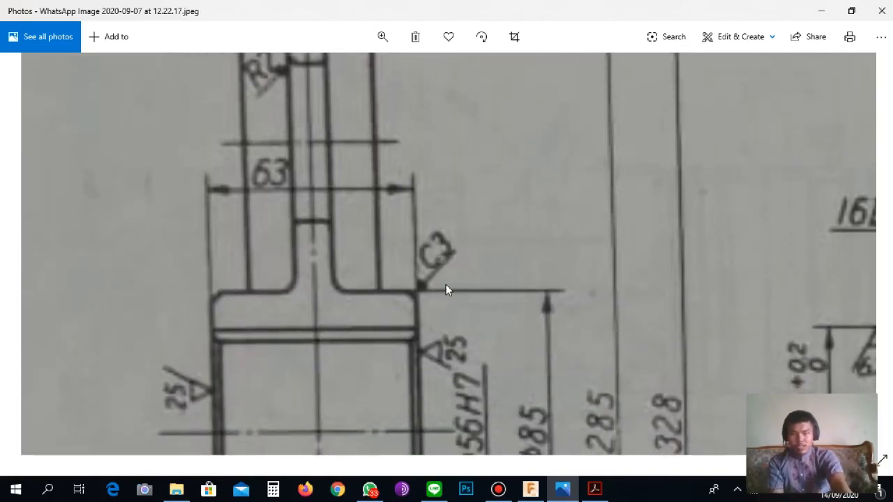
{"action": "left_click_drag", "start_coordinate": [406, 368], "coordinate": [442, 199]}
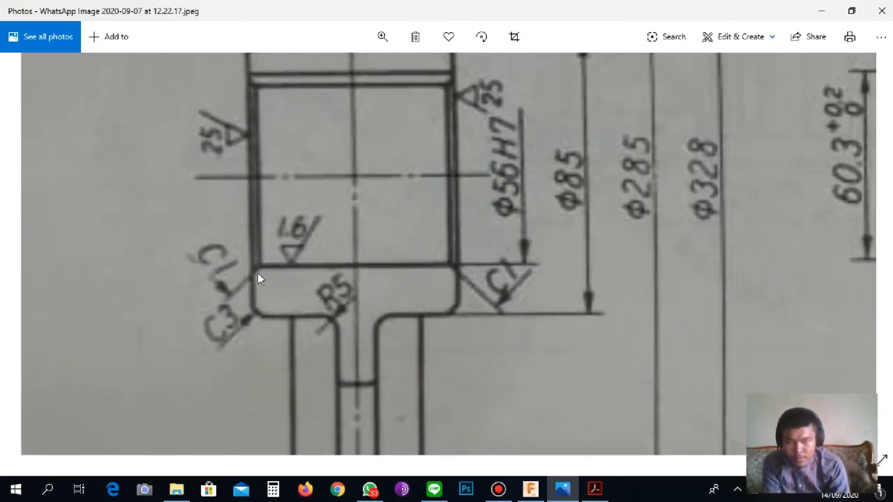
{"action": "left_click_drag", "start_coordinate": [297, 185], "coordinate": [322, 345]}
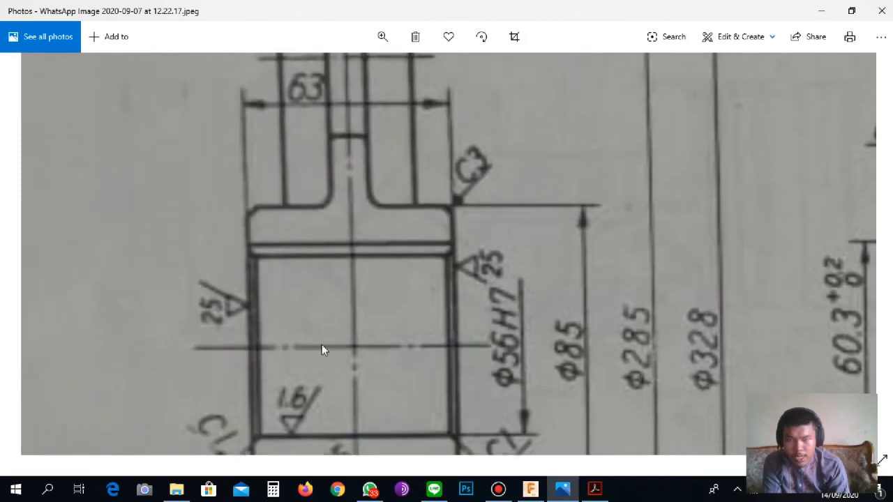
{"action": "left_click_drag", "start_coordinate": [462, 414], "coordinate": [460, 222]}
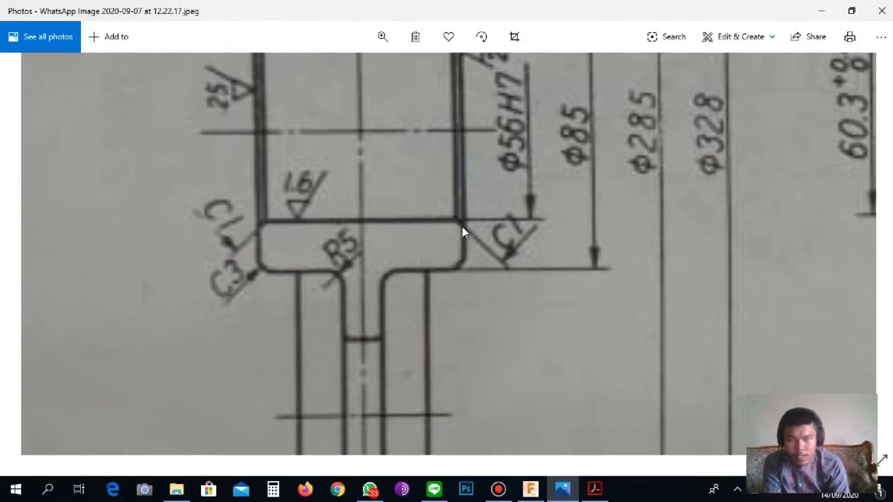
Compare the fillet radii where the web meets the hub and rim across the upper and lower halves of the section view.
{"action": "left_click_drag", "start_coordinate": [490, 272], "coordinate": [403, 268]}
{"action": "mouse_move", "coordinate": [375, 236]}
{"action": "left_mouse_down"}
{"action": "mouse_move", "coordinate": [381, 264]}
{"action": "mouse_move", "coordinate": [392, 218]}
{"action": "left_mouse_up"}
{"action": "scroll", "coordinate": [397, 288], "scroll_direction": "up", "scroll_amount": 8}
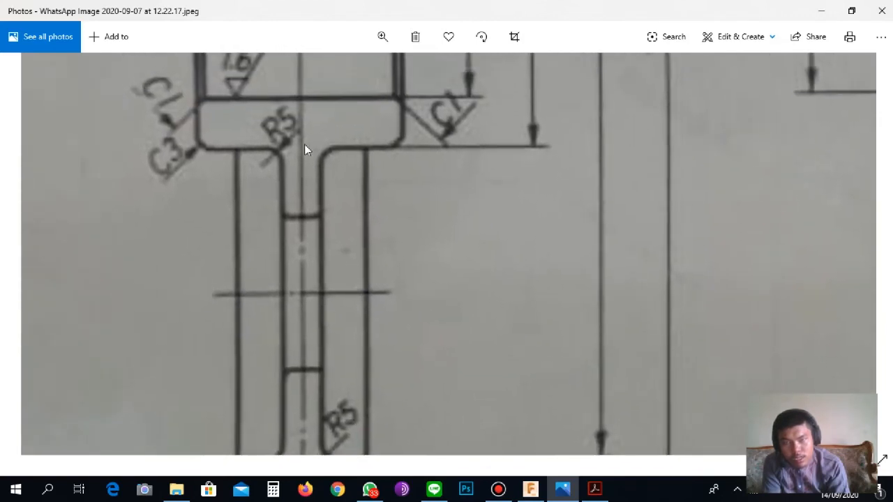
{"action": "scroll", "coordinate": [340, 264], "scroll_direction": "up", "scroll_amount": 2}
{"action": "scroll", "coordinate": [311, 244], "scroll_direction": "down", "scroll_amount": 2}
{"action": "scroll", "coordinate": [312, 268], "scroll_direction": "down", "scroll_amount": 4}
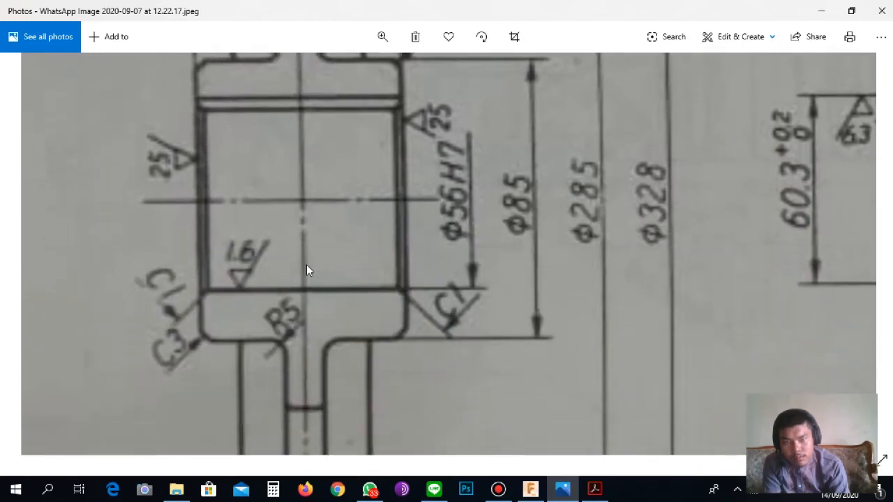
{"action": "scroll", "coordinate": [308, 232], "scroll_direction": "up", "scroll_amount": 1}
{"action": "scroll", "coordinate": [309, 286], "scroll_direction": "up", "scroll_amount": 6}
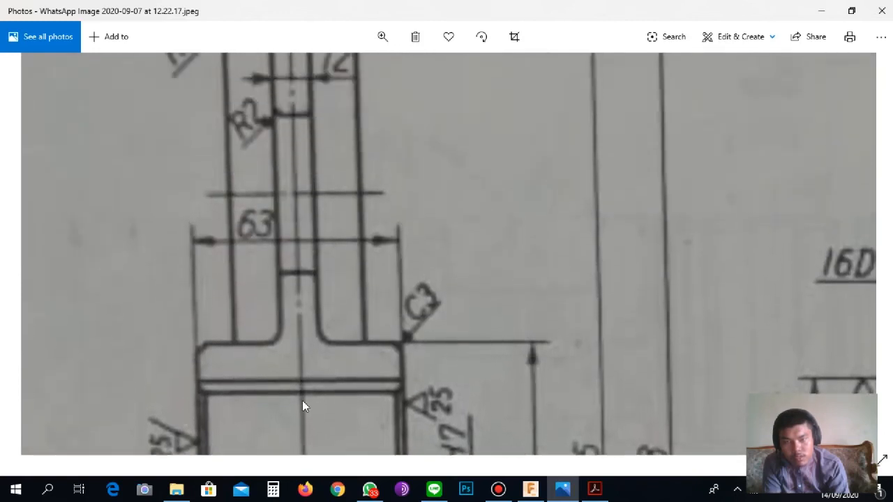
{"action": "scroll", "coordinate": [305, 384], "scroll_direction": "down", "scroll_amount": 4}
{"action": "scroll", "coordinate": [310, 293], "scroll_direction": "down", "scroll_amount": 4}
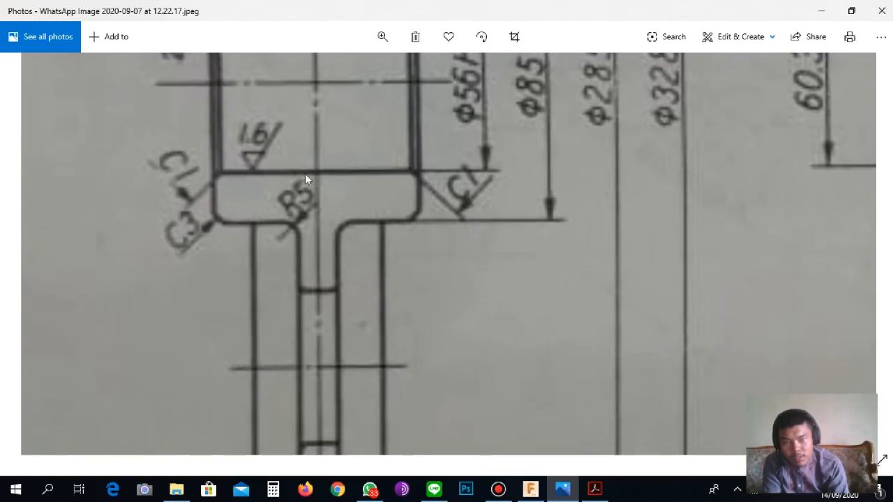
{"action": "scroll", "coordinate": [303, 278], "scroll_direction": "up", "scroll_amount": 7}
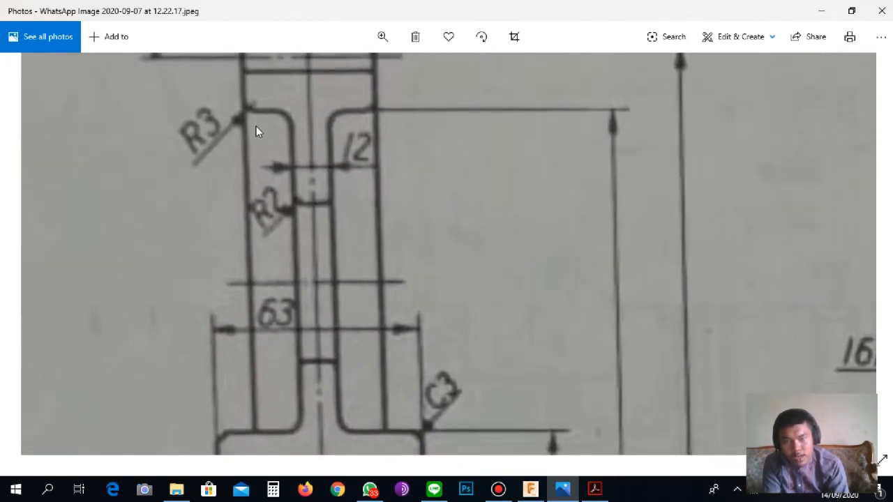
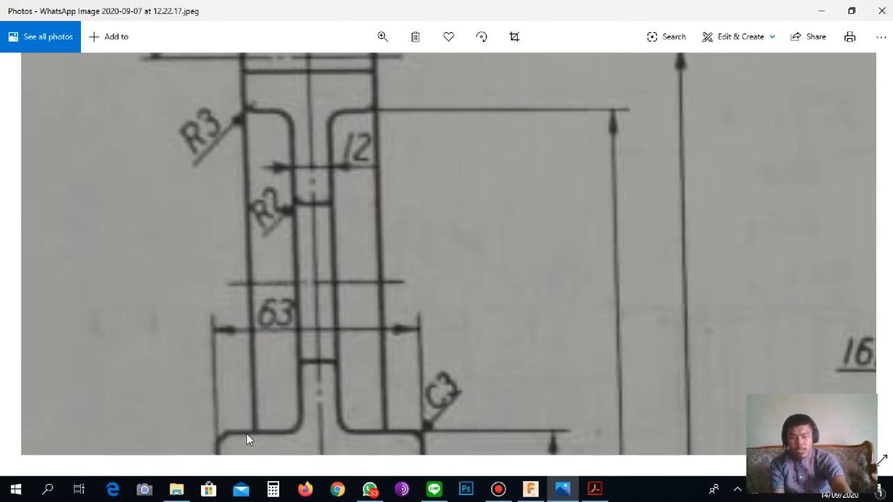
{"action": "left_click_drag", "start_coordinate": [219, 438], "coordinate": [237, 382]}
{"action": "left_click_drag", "start_coordinate": [381, 321], "coordinate": [379, 340]}
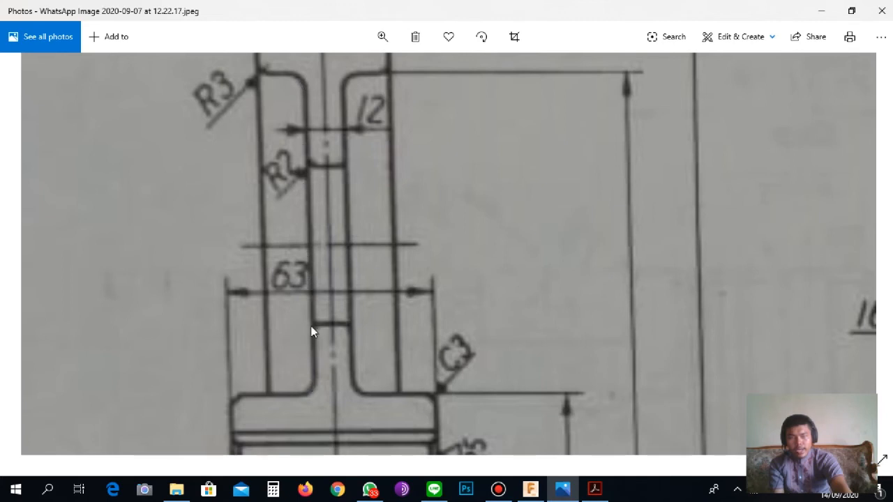
{"action": "scroll", "coordinate": [316, 204], "scroll_direction": "down", "scroll_amount": 10}
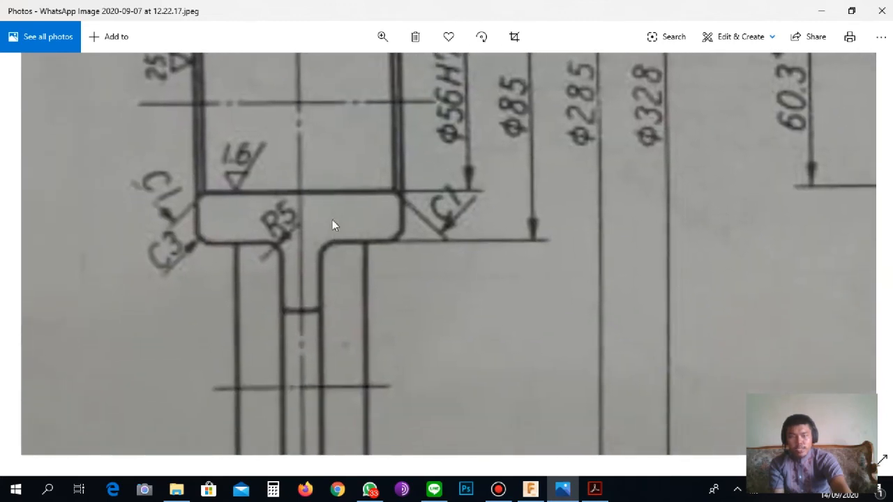
Examine the hub's outer-edge and bore chamfer callouts above and below the centreline in the section view.
{"action": "scroll", "coordinate": [339, 248], "scroll_direction": "up", "scroll_amount": 10}
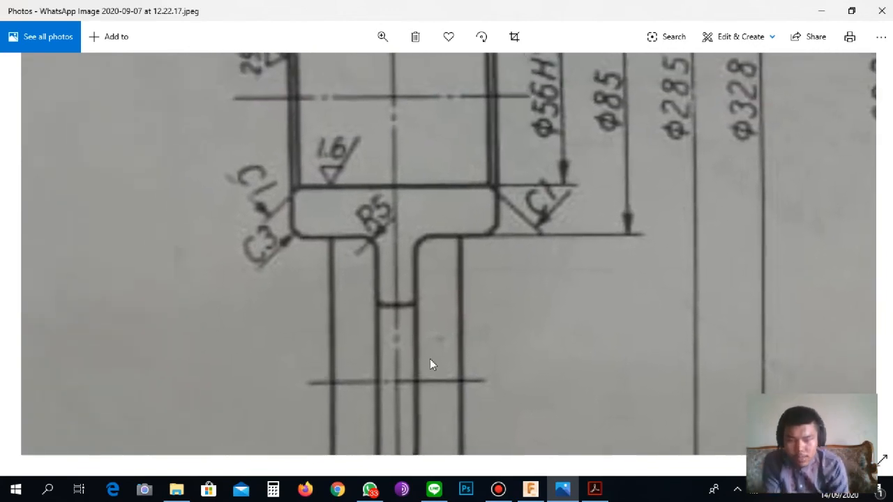
{"action": "left_click", "coordinate": [531, 488]}
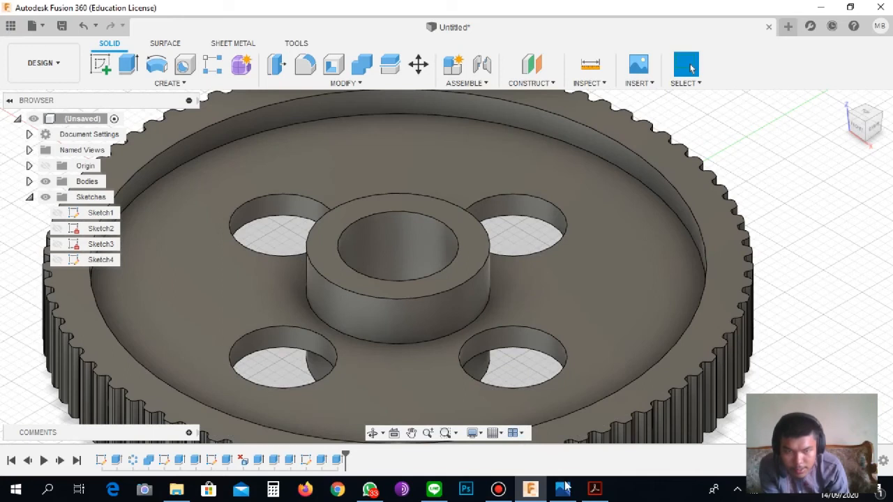
{"action": "left_click", "coordinate": [563, 488]}
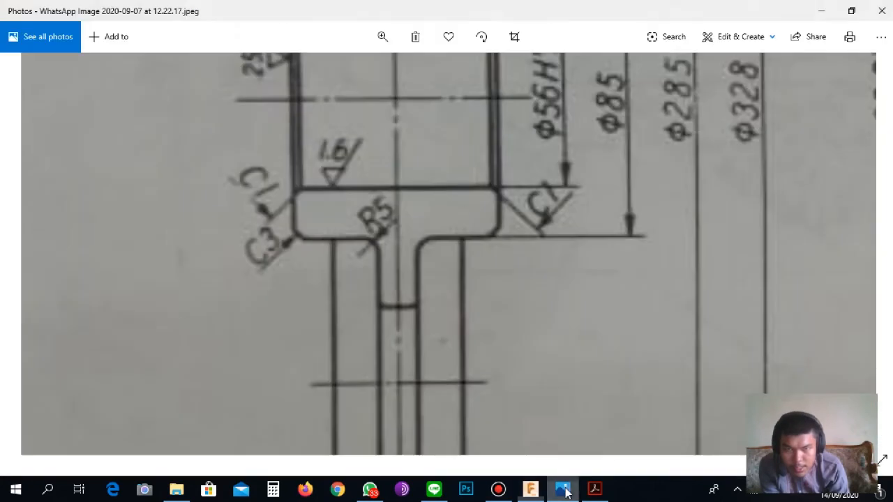
{"action": "scroll", "coordinate": [474, 254], "scroll_direction": "down", "scroll_amount": 5}
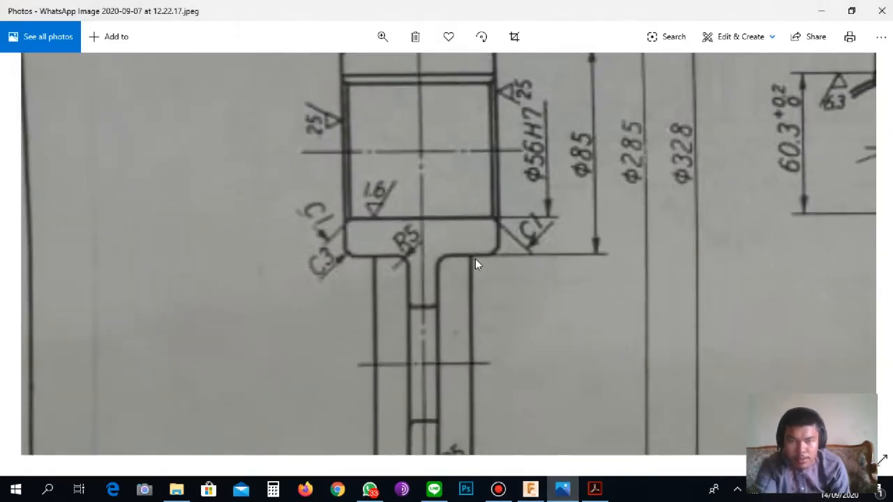
{"action": "left_click_drag", "start_coordinate": [513, 295], "coordinate": [497, 313]}
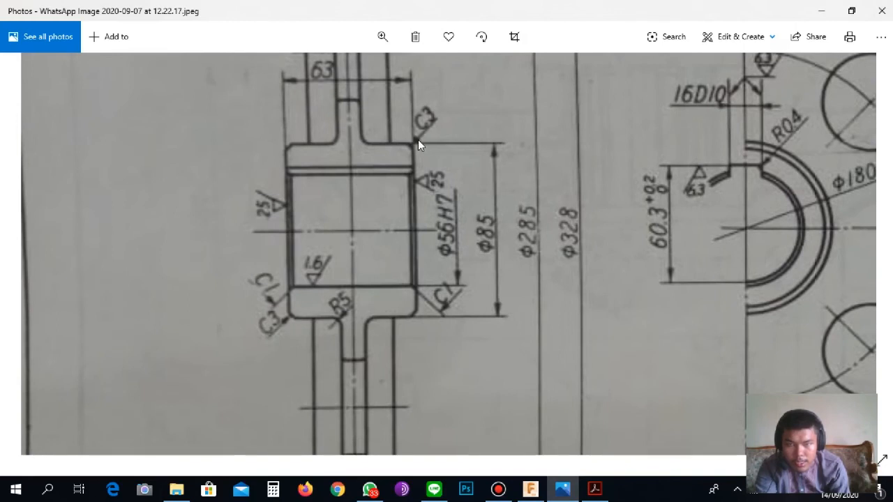
{"action": "left_click_drag", "start_coordinate": [454, 432], "coordinate": [439, 277]}
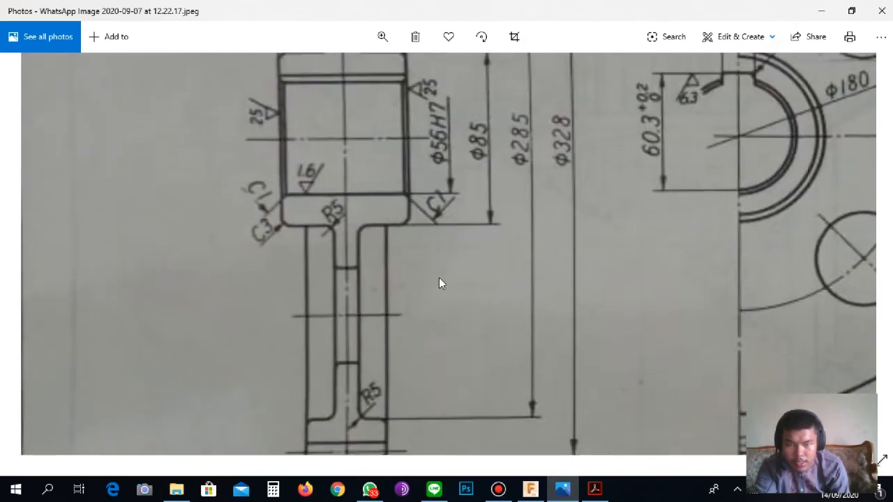
{"action": "left_click_drag", "start_coordinate": [439, 243], "coordinate": [442, 359]}
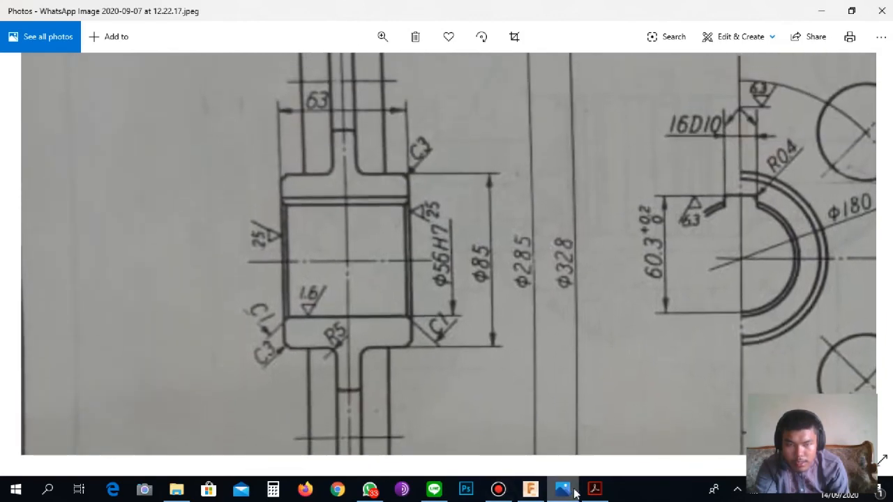
Switch to Fusion 360 and chamfer the hub's upper outer edge with an equal distance of 0.3 mm.
{"action": "left_click", "coordinate": [531, 491]}
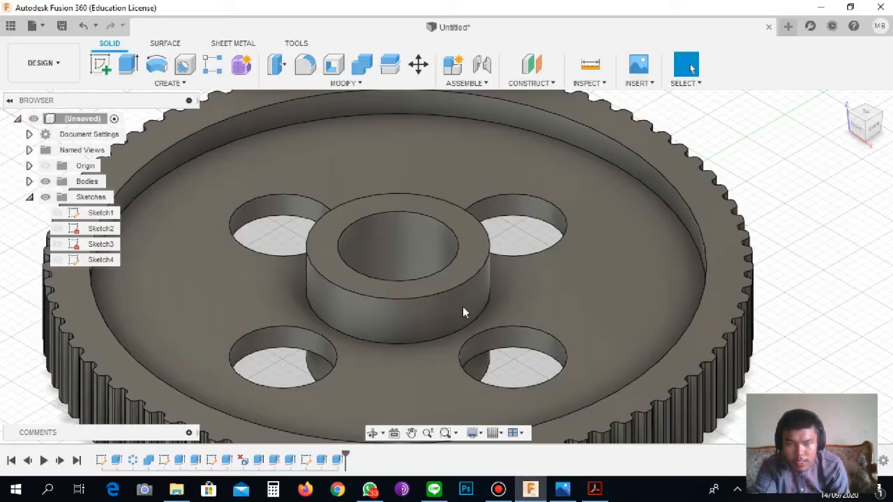
{"action": "left_click", "coordinate": [486, 272]}
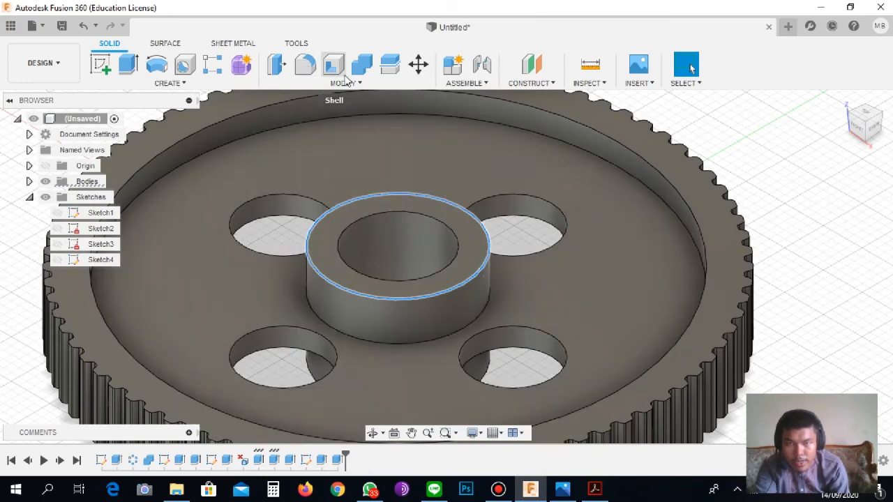
{"action": "left_click", "coordinate": [346, 83]}
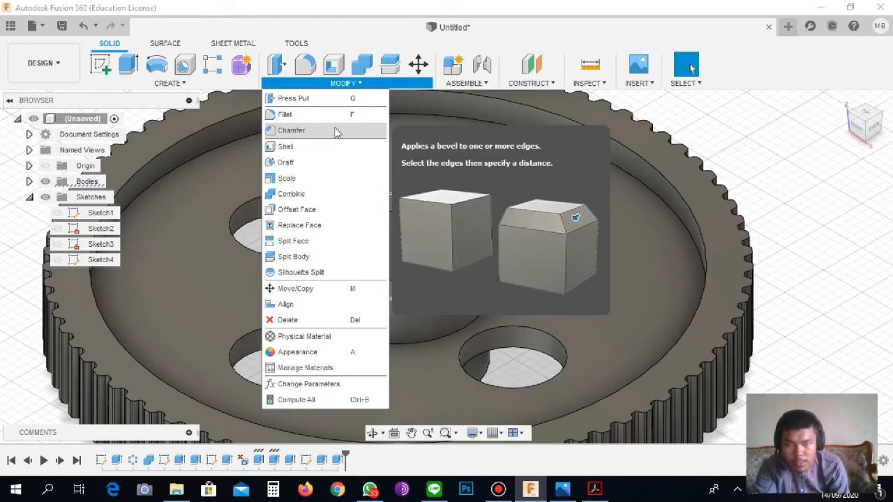
{"action": "left_click", "coordinate": [336, 132]}
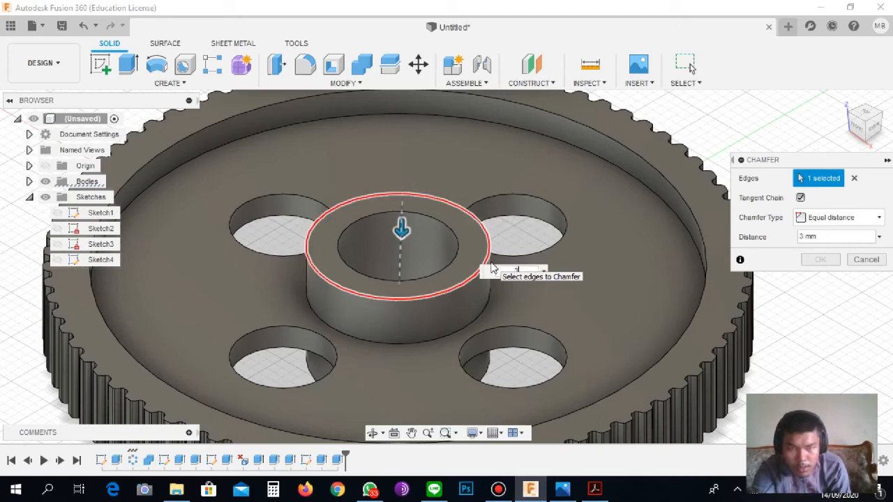
{"action": "key", "text": "BackSpace"}
{"action": "type", "text": "0,"}
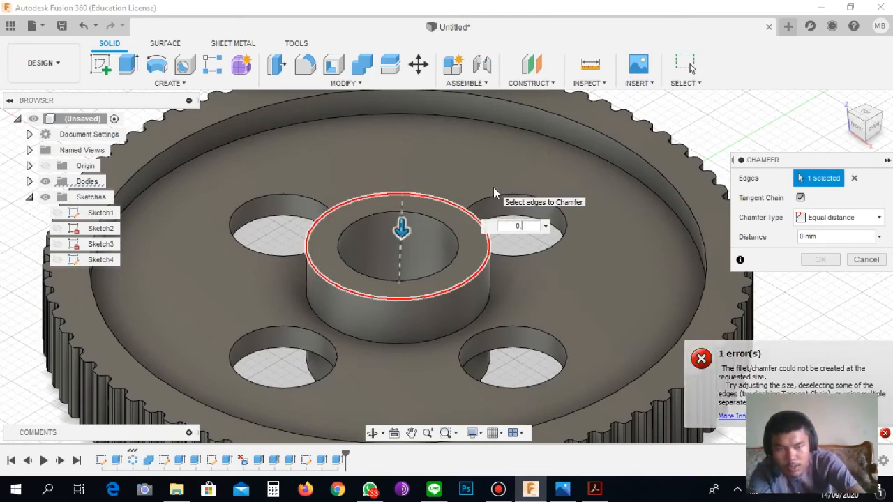
{"action": "type", "text": "3"}
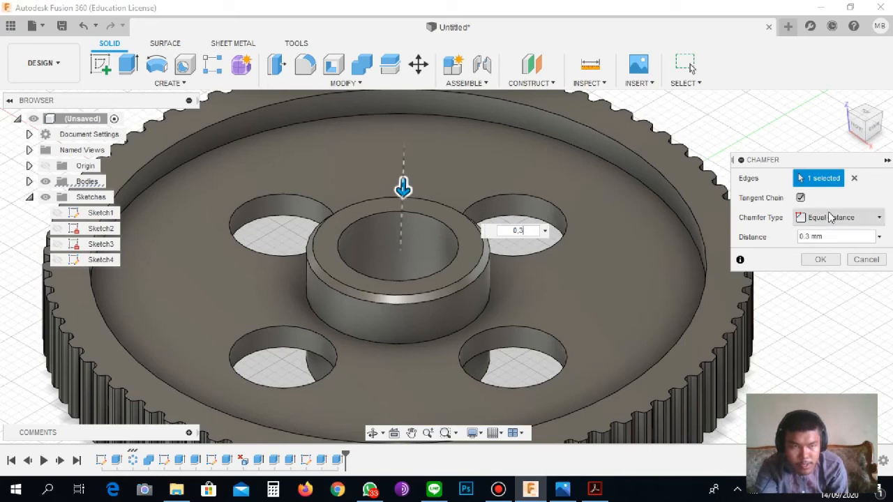
{"action": "left_click", "coordinate": [821, 259]}
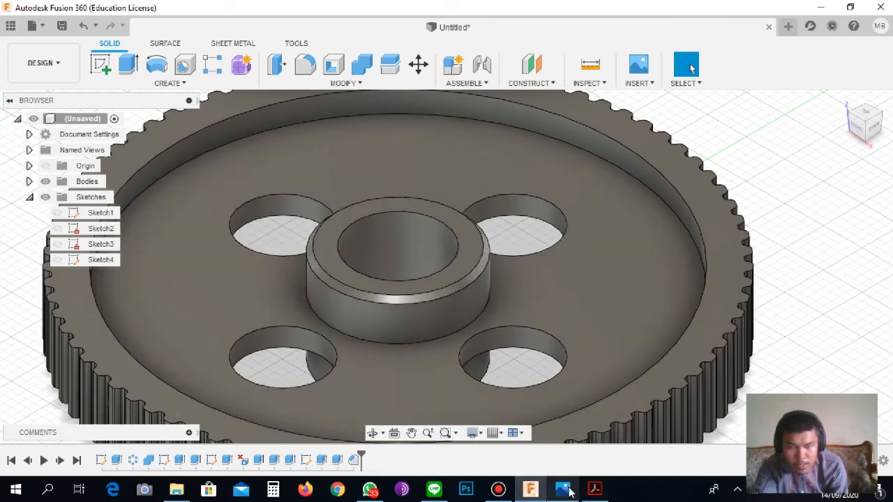
Check the rim fillet callouts in the Photos drawing, then in Fusion 360 fillet the edge where the web meets the rim at 0.5 mm.
{"action": "left_click", "coordinate": [563, 490]}
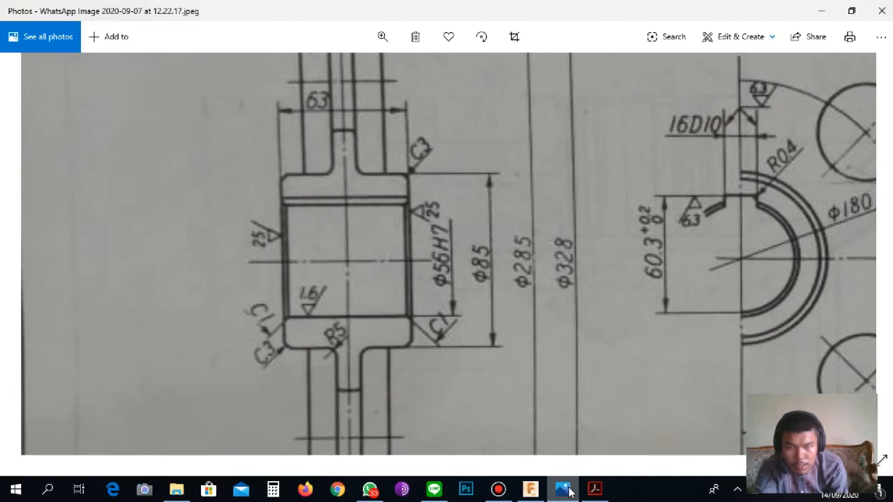
{"action": "left_click_drag", "start_coordinate": [480, 327], "coordinate": [492, 391]}
{"action": "scroll", "coordinate": [492, 396], "scroll_direction": "up", "scroll_amount": 4}
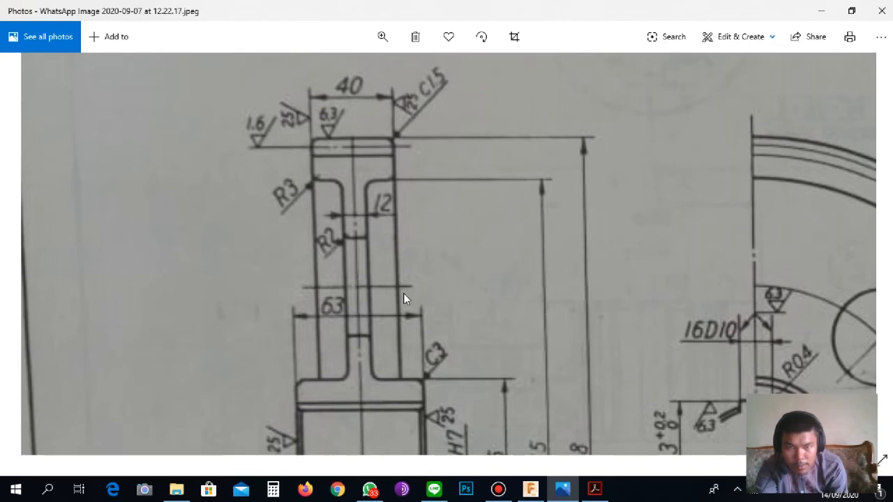
{"action": "left_click", "coordinate": [565, 492]}
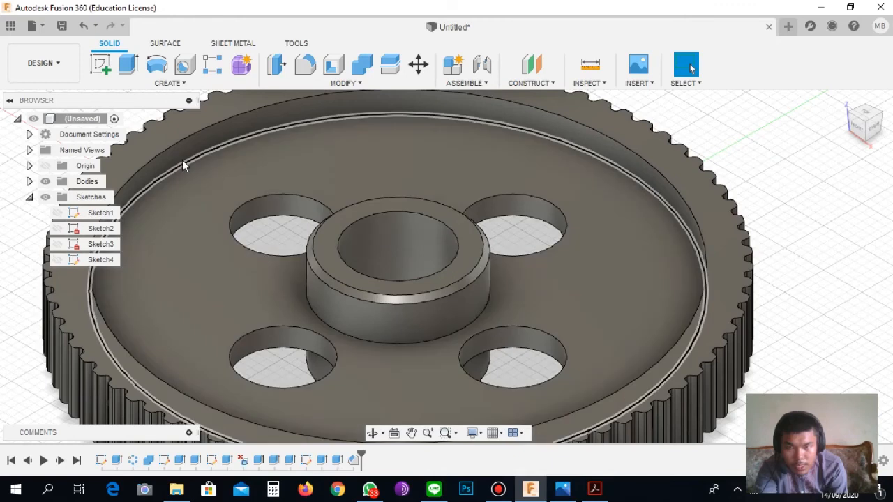
{"action": "left_click", "coordinate": [184, 161]}
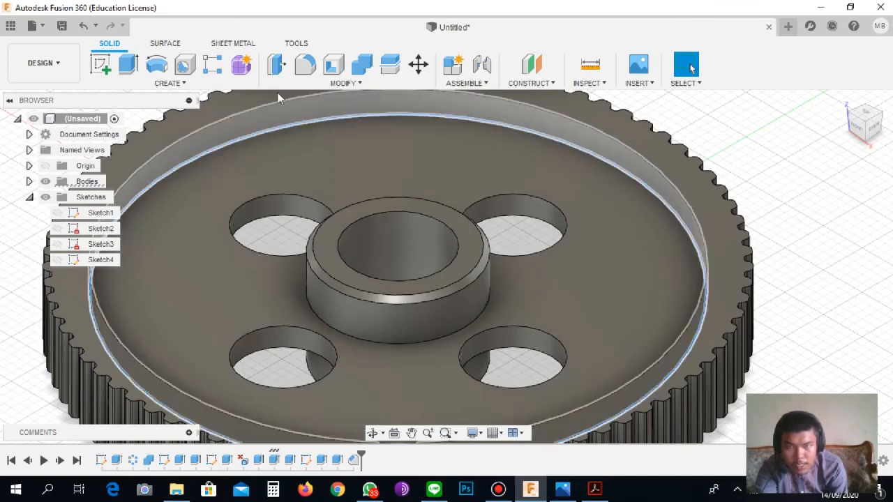
{"action": "left_click", "coordinate": [360, 83]}
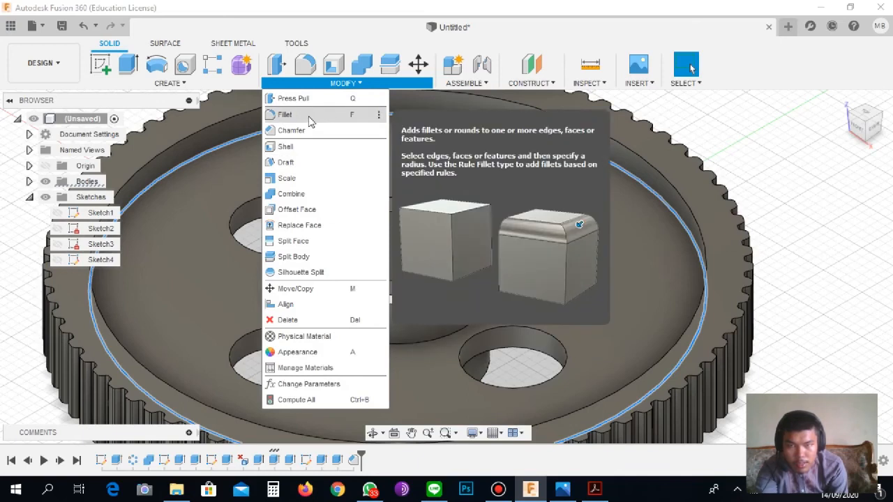
{"action": "left_click", "coordinate": [310, 117]}
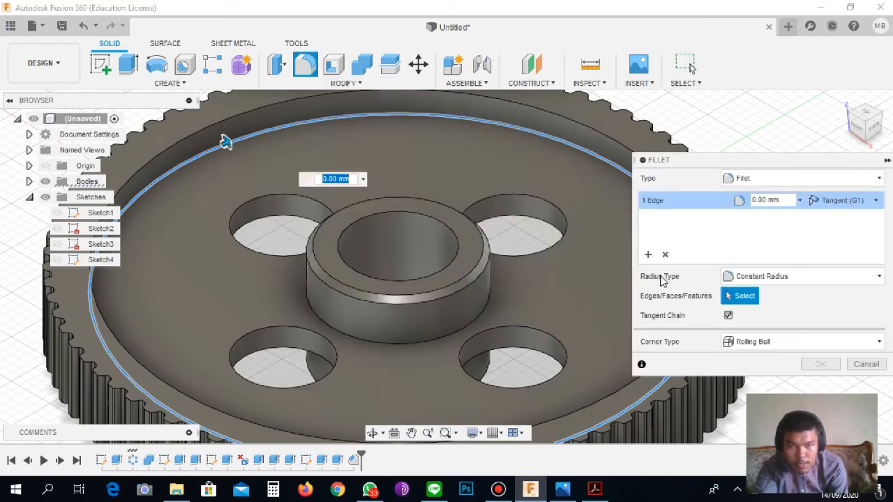
{"action": "type", "text": "0,5"}
{"action": "key", "text": "Return"}
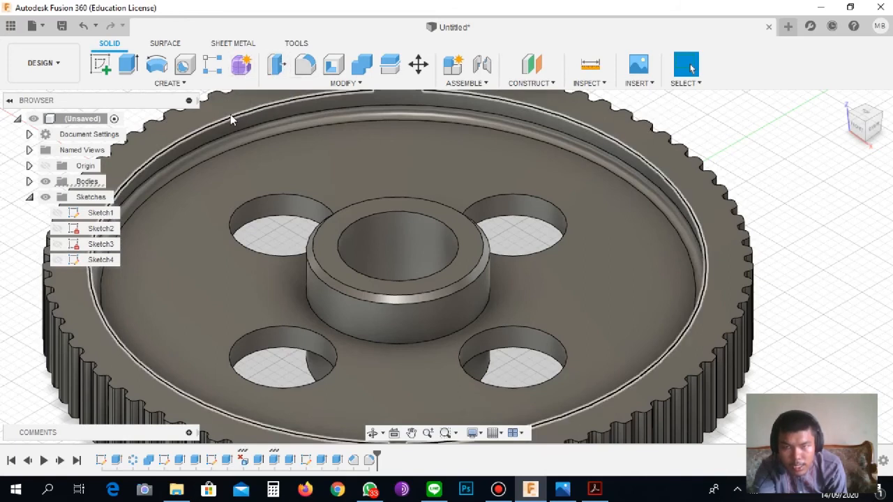
Apply a constant-radius fillet to the upper inner edge of the rim around the recess.
{"action": "left_click", "coordinate": [300, 98]}
{"action": "left_click", "coordinate": [306, 65]}
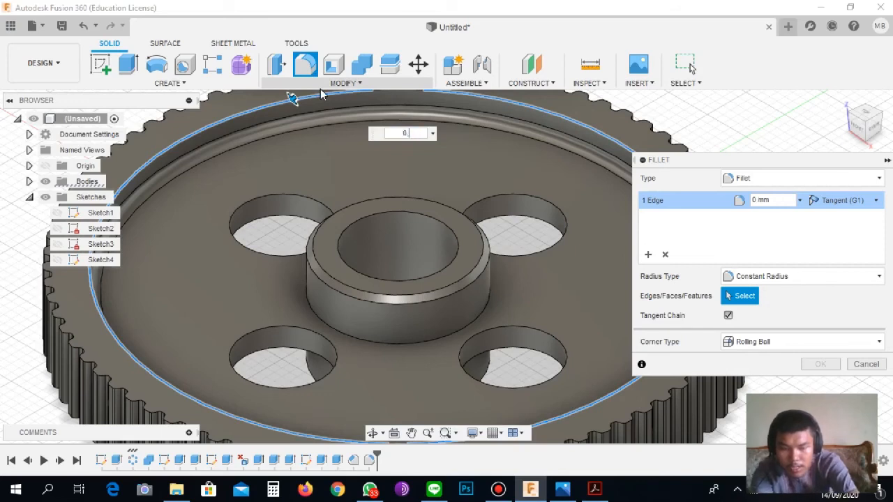
{"action": "key", "text": "Return"}
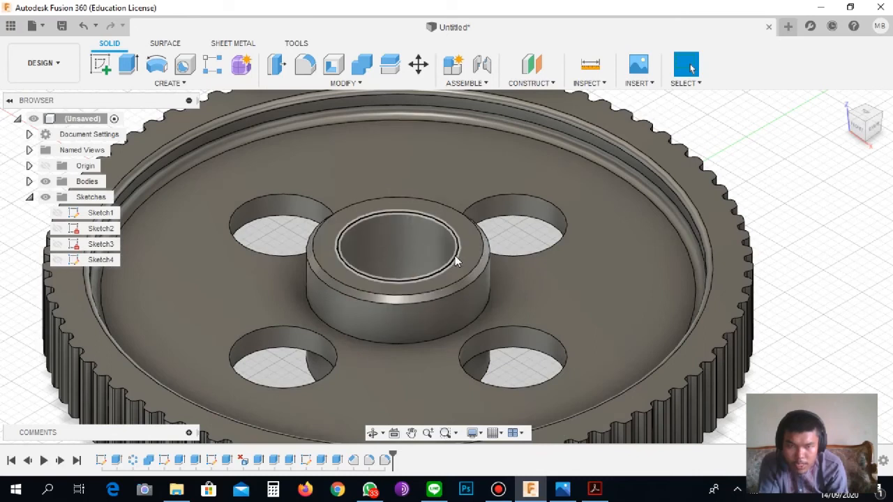
Switch to the reference drawing in Photos and examine the chamfer callouts at the hub's bore.
{"action": "left_click", "coordinate": [562, 488]}
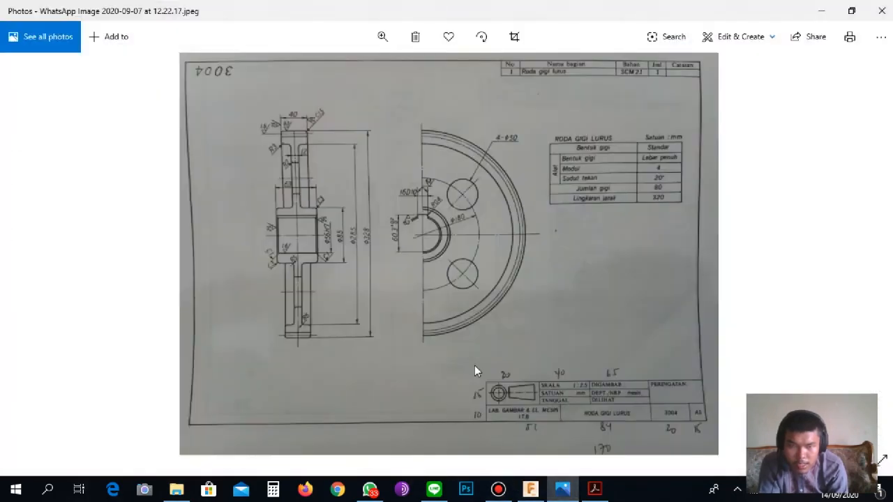
{"action": "scroll", "coordinate": [341, 272], "scroll_direction": "up", "scroll_amount": 3}
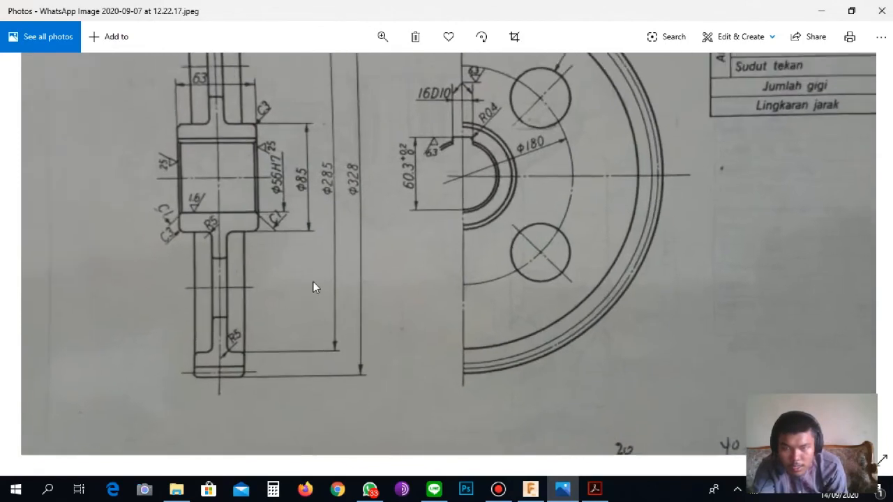
{"action": "scroll", "coordinate": [312, 286], "scroll_direction": "up", "scroll_amount": 3}
{"action": "scroll", "coordinate": [313, 299], "scroll_direction": "up", "scroll_amount": 2}
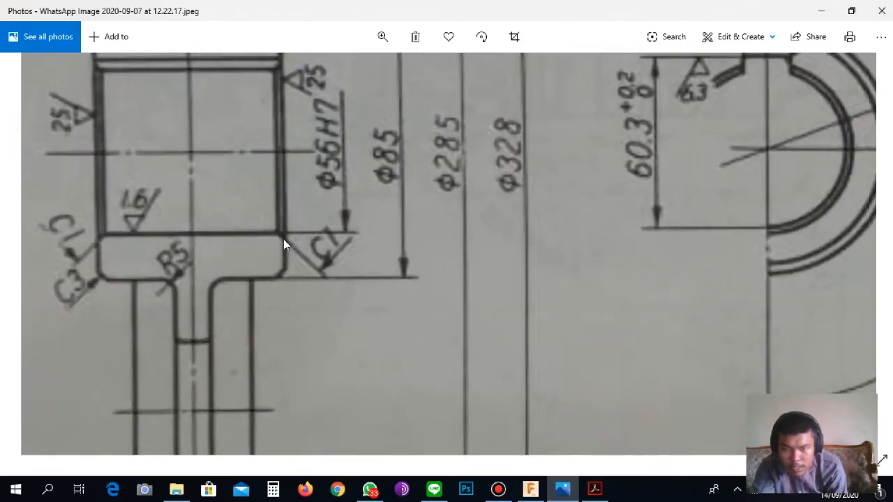
{"action": "left_click_drag", "start_coordinate": [300, 177], "coordinate": [317, 296]}
{"action": "scroll", "coordinate": [317, 295], "scroll_direction": "down", "scroll_amount": 3}
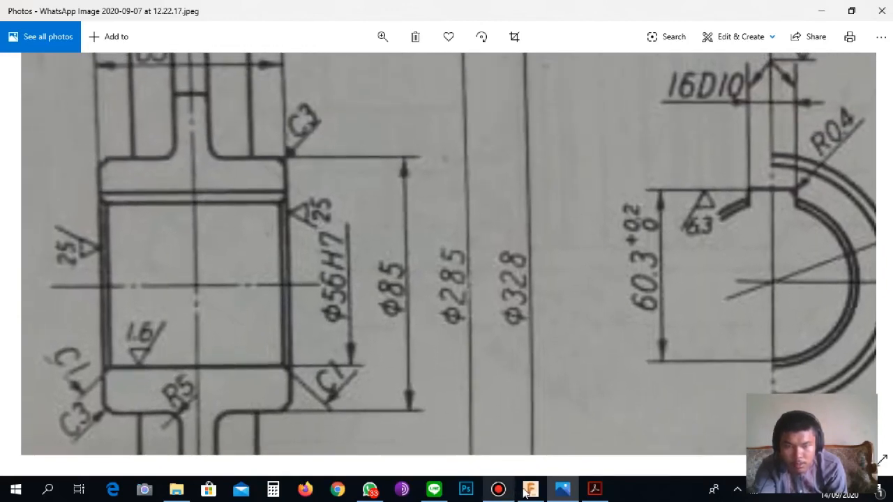
Switch to Fusion 360 and chamfer the upper edge of the hub's bore with an equal distance of 0.1 mm.
{"action": "left_click", "coordinate": [530, 488]}
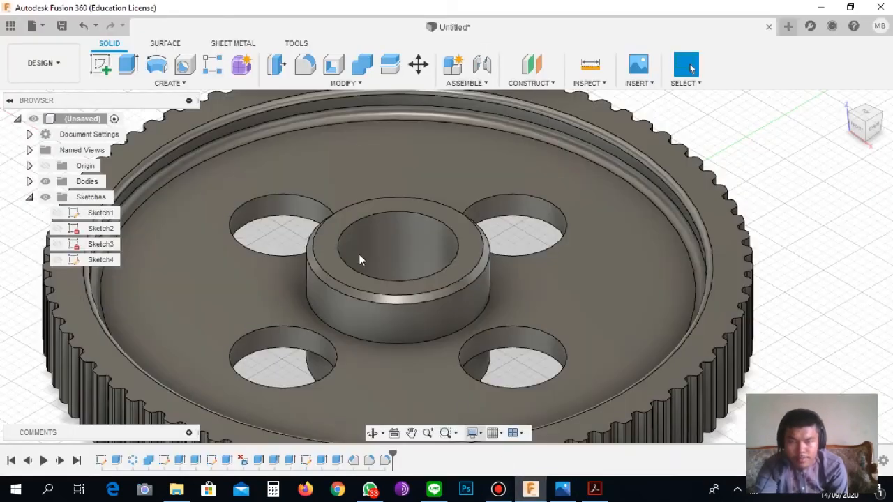
{"action": "left_click", "coordinate": [451, 240]}
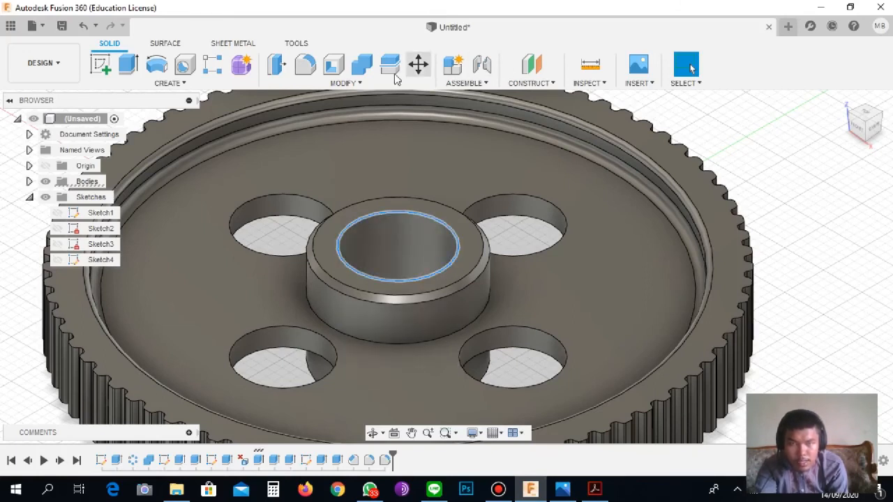
{"action": "left_click", "coordinate": [359, 83]}
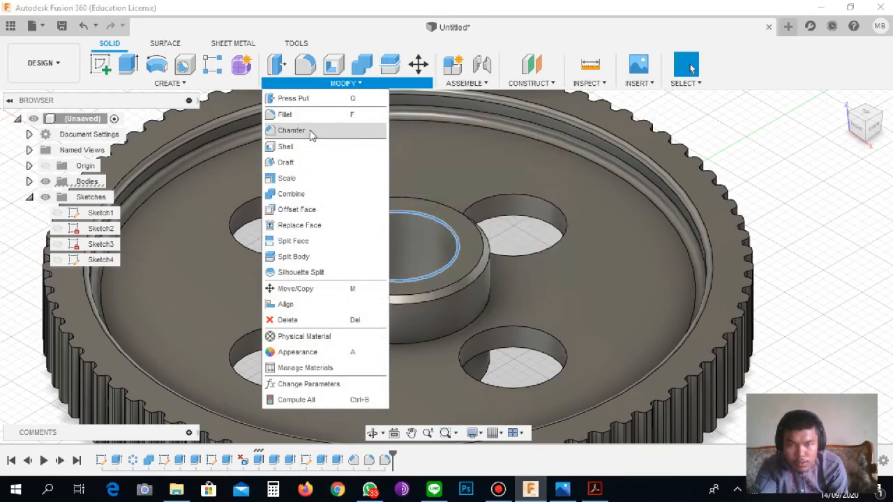
{"action": "left_click", "coordinate": [312, 132]}
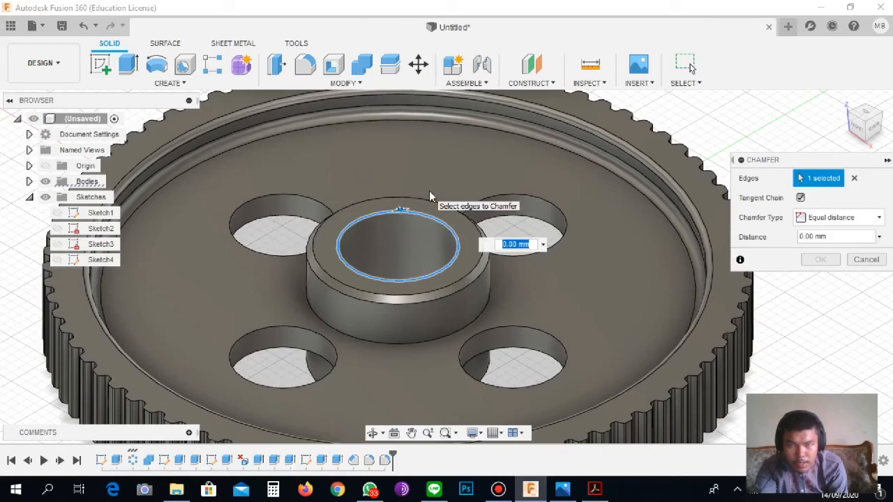
{"action": "type", "text": "1"}
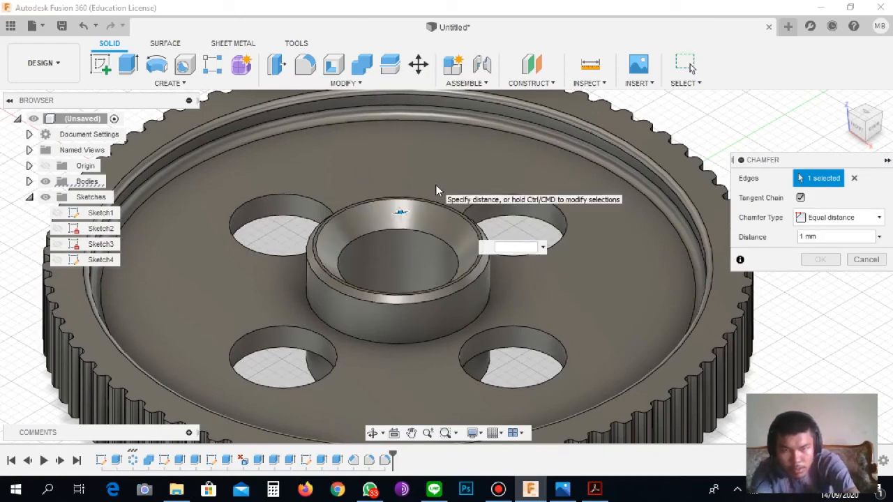
{"action": "type", "text": "0.1"}
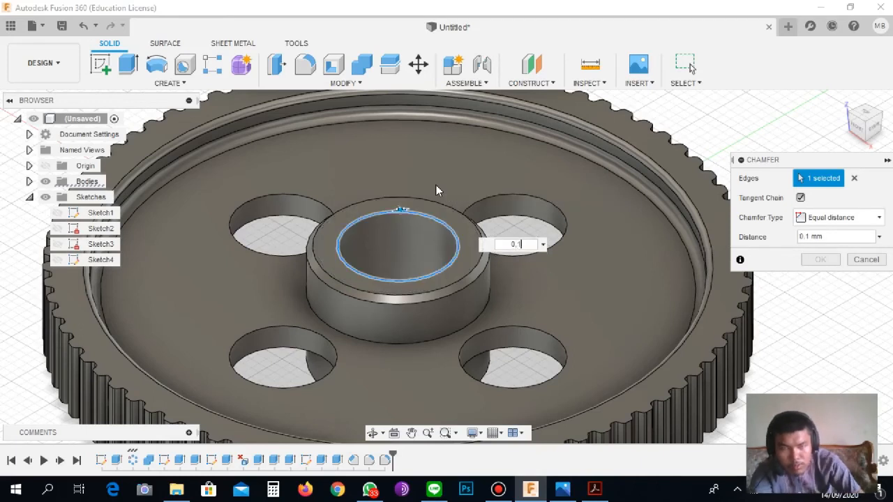
{"action": "key", "text": "Return"}
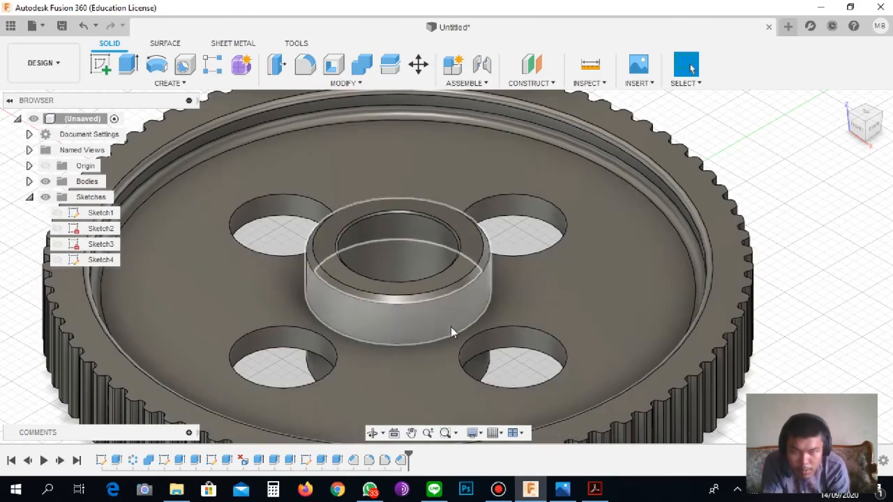
Switch to the reference drawing in Photos and examine the chamfer and fillet callouts around the hub, web and rim in the section view.
{"action": "left_click", "coordinate": [561, 490]}
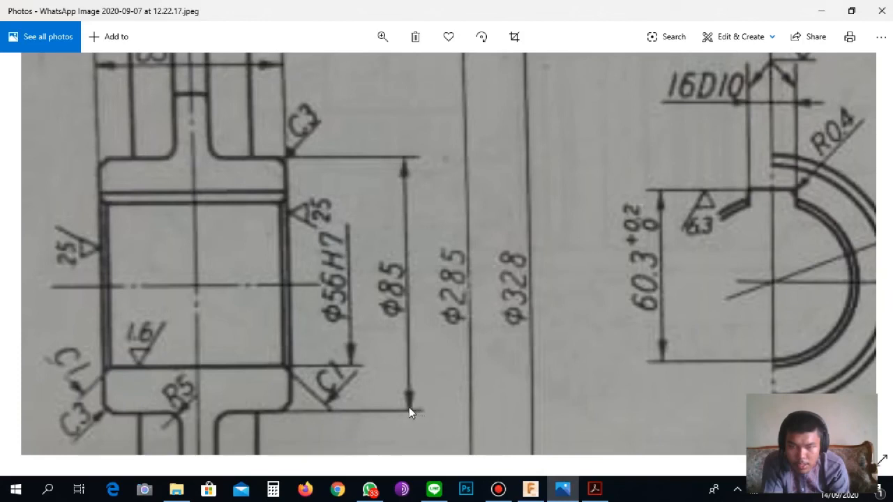
{"action": "left_click_drag", "start_coordinate": [289, 397], "coordinate": [309, 371]}
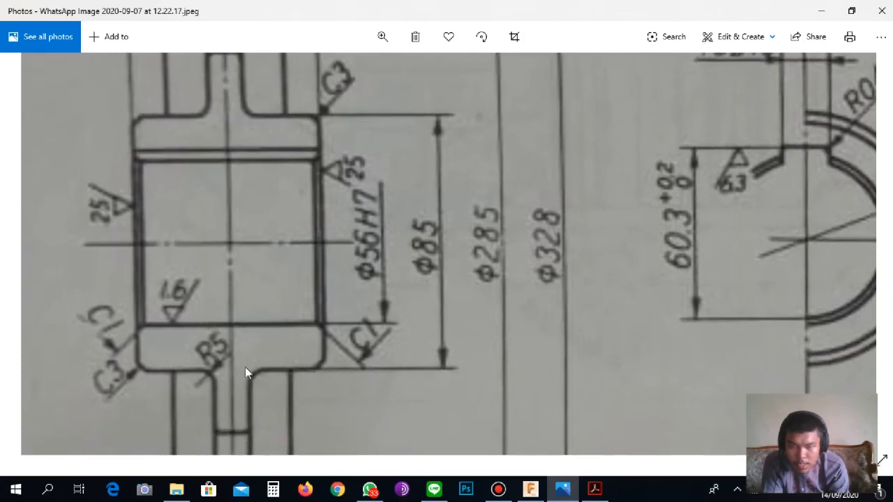
{"action": "mouse_move", "coordinate": [218, 369]}
{"action": "left_mouse_down"}
{"action": "mouse_move", "coordinate": [226, 230]}
{"action": "mouse_move", "coordinate": [236, 411]}
{"action": "left_mouse_up"}
{"action": "mouse_move", "coordinate": [231, 219]}
{"action": "left_mouse_down"}
{"action": "mouse_move", "coordinate": [238, 394]}
{"action": "mouse_move", "coordinate": [239, 352]}
{"action": "left_mouse_up"}
{"action": "mouse_move", "coordinate": [242, 316]}
{"action": "left_mouse_down"}
{"action": "mouse_move", "coordinate": [249, 400]}
{"action": "mouse_move", "coordinate": [235, 267]}
{"action": "left_mouse_up"}
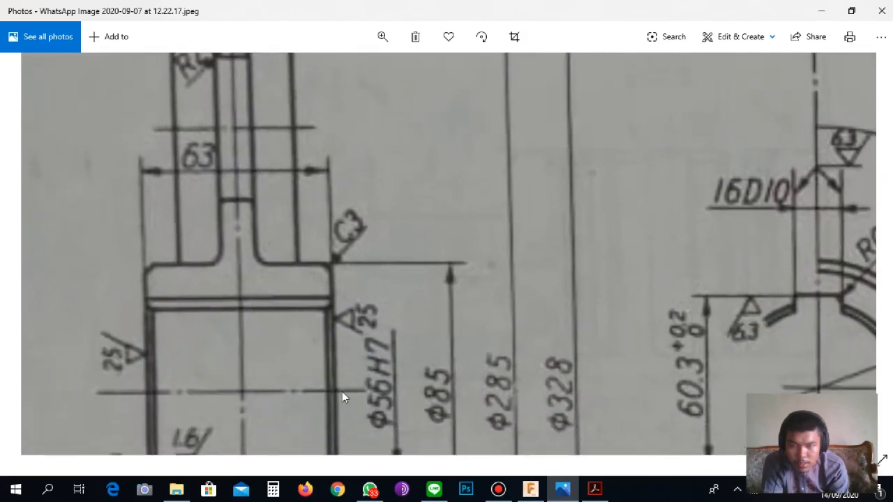
{"action": "left_click", "coordinate": [530, 489]}
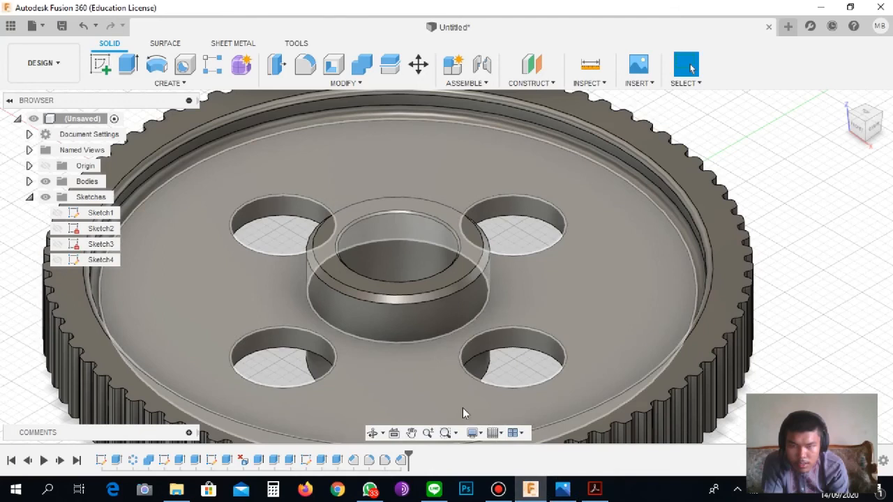
{"action": "left_click", "coordinate": [527, 491]}
{"action": "scroll", "coordinate": [446, 400], "scroll_direction": "up", "scroll_amount": 2}
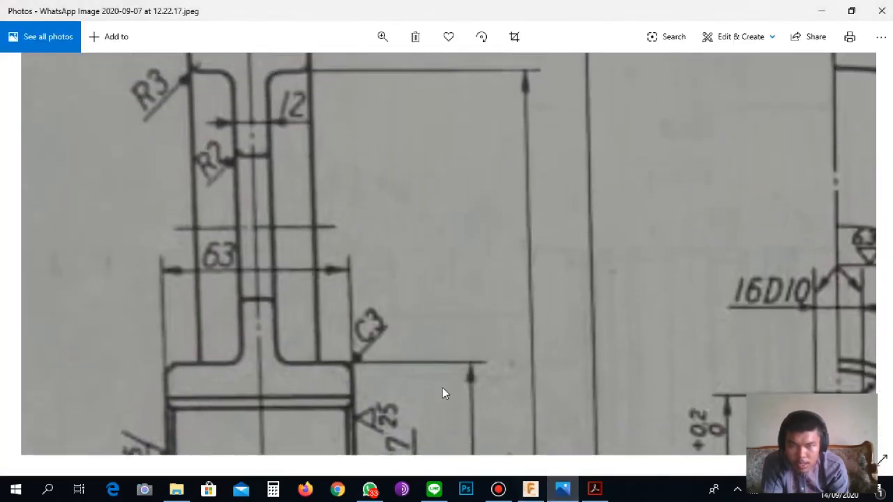
{"action": "scroll", "coordinate": [442, 384], "scroll_direction": "down", "scroll_amount": 5}
{"action": "scroll", "coordinate": [446, 223], "scroll_direction": "down", "scroll_amount": 3}
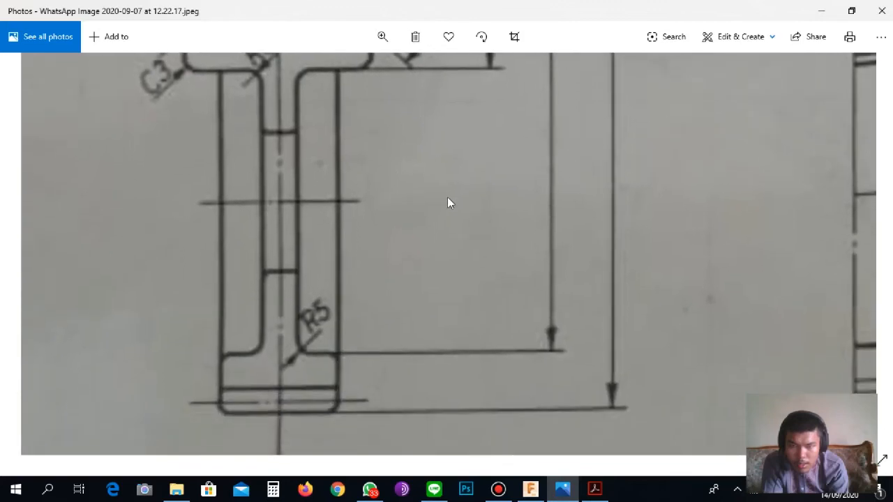
{"action": "scroll", "coordinate": [440, 251], "scroll_direction": "up", "scroll_amount": 3}
{"action": "scroll", "coordinate": [377, 223], "scroll_direction": "down", "scroll_amount": 2}
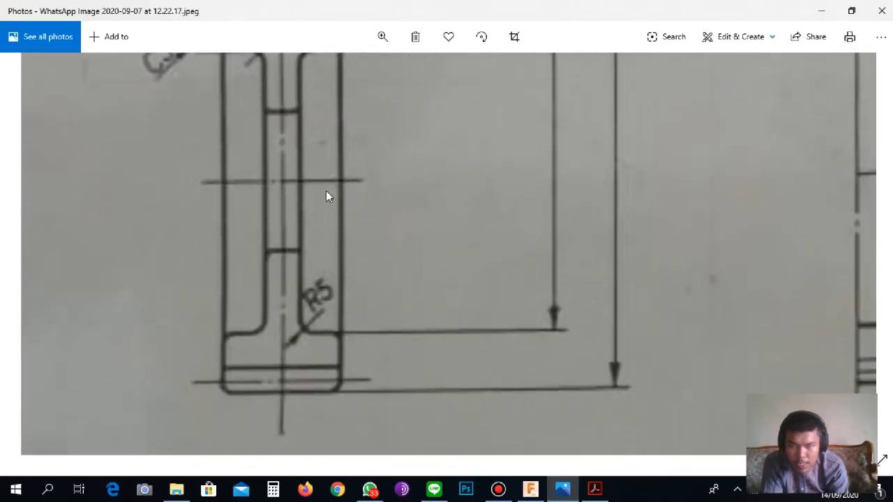
{"action": "left_click_drag", "start_coordinate": [326, 192], "coordinate": [363, 265]}
Switch to Fusion 360 and fillet the edge where the hub meets the web at 0.5 mm.
{"action": "left_click", "coordinate": [530, 489]}
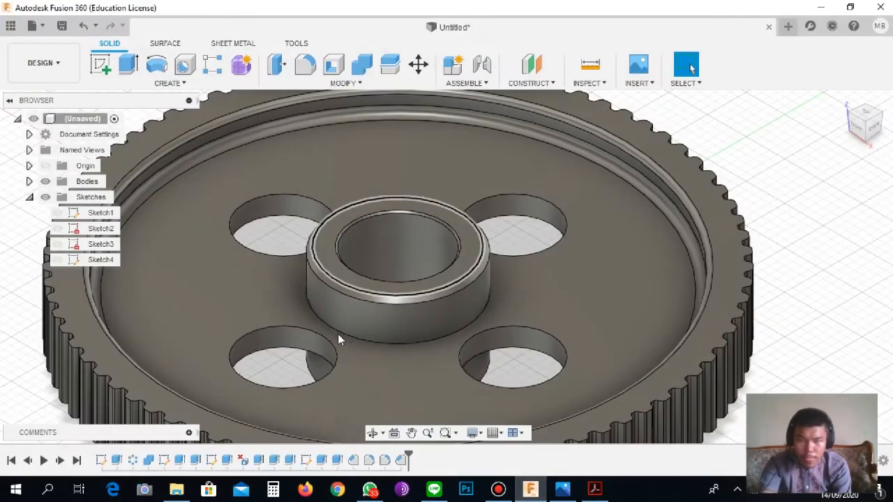
{"action": "left_click", "coordinate": [325, 324]}
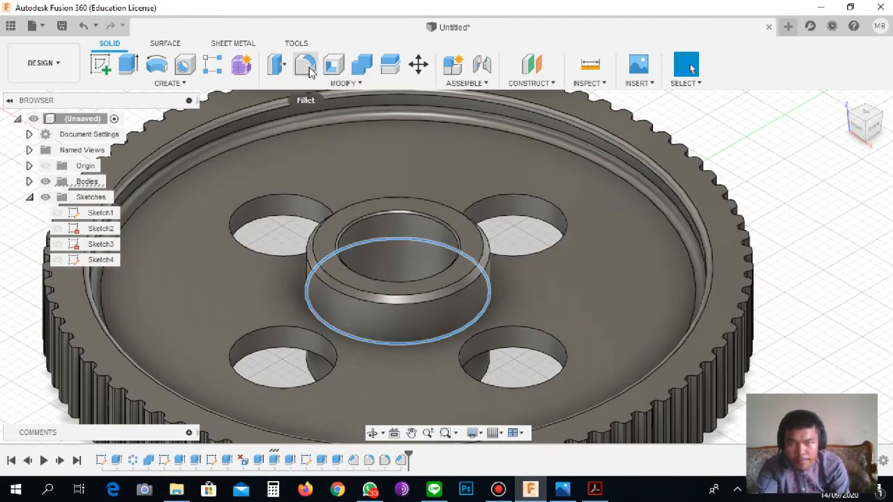
{"action": "left_click", "coordinate": [344, 83]}
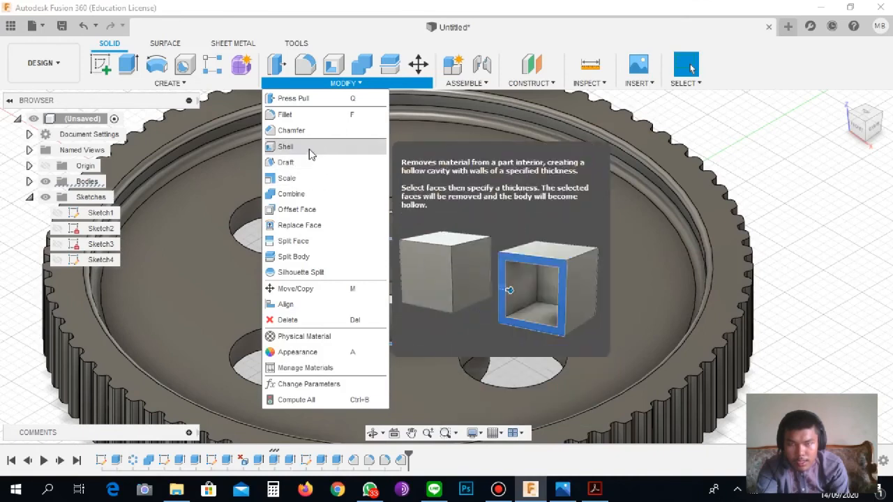
{"action": "left_click", "coordinate": [310, 115]}
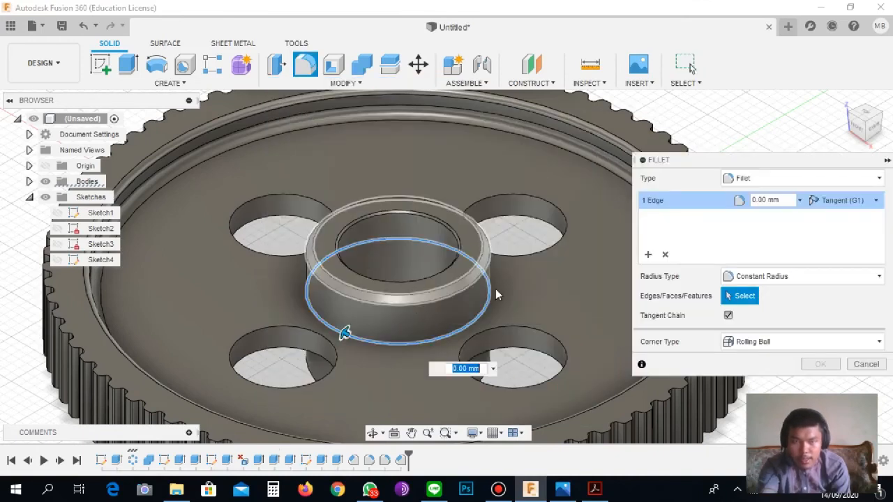
{"action": "type", "text": "0.5"}
{"action": "key", "text": "Return"}
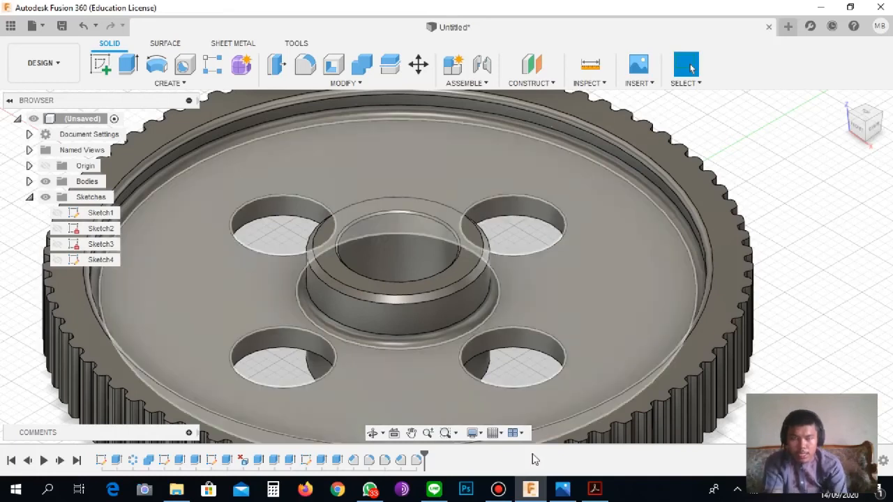
Switch to the drawing in Photos and examine the web fillets, the web hole dimensions and the keyway in both views.
{"action": "left_click", "coordinate": [557, 492]}
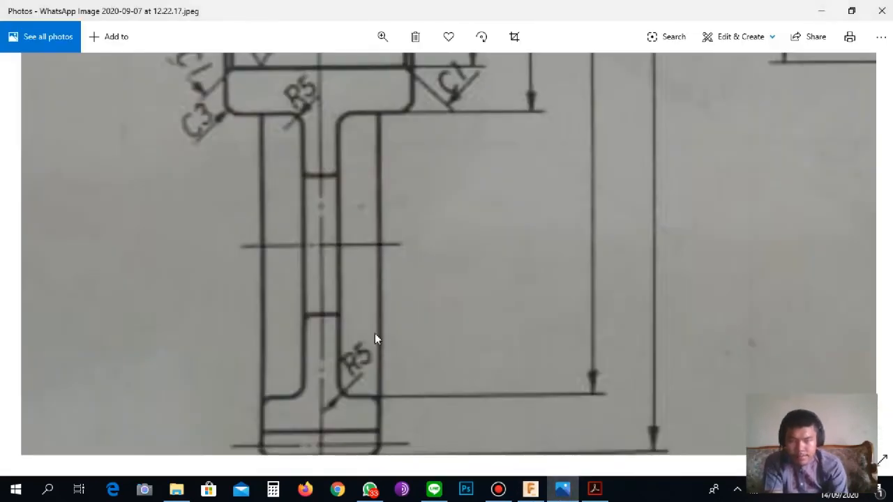
{"action": "scroll", "coordinate": [398, 245], "scroll_direction": "up", "scroll_amount": 2}
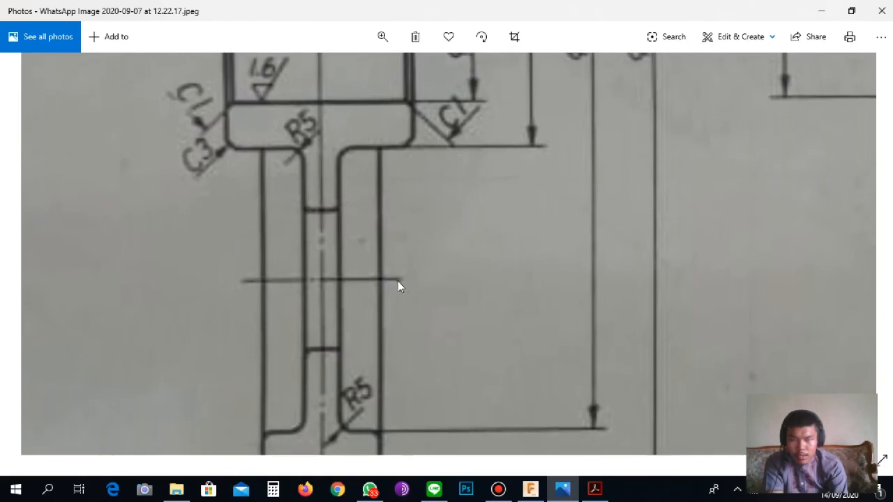
{"action": "left_click_drag", "start_coordinate": [398, 281], "coordinate": [395, 348]}
{"action": "left_click_drag", "start_coordinate": [466, 274], "coordinate": [253, 305]}
{"action": "left_click_drag", "start_coordinate": [498, 267], "coordinate": [255, 271]}
{"action": "left_click_drag", "start_coordinate": [542, 306], "coordinate": [434, 324]}
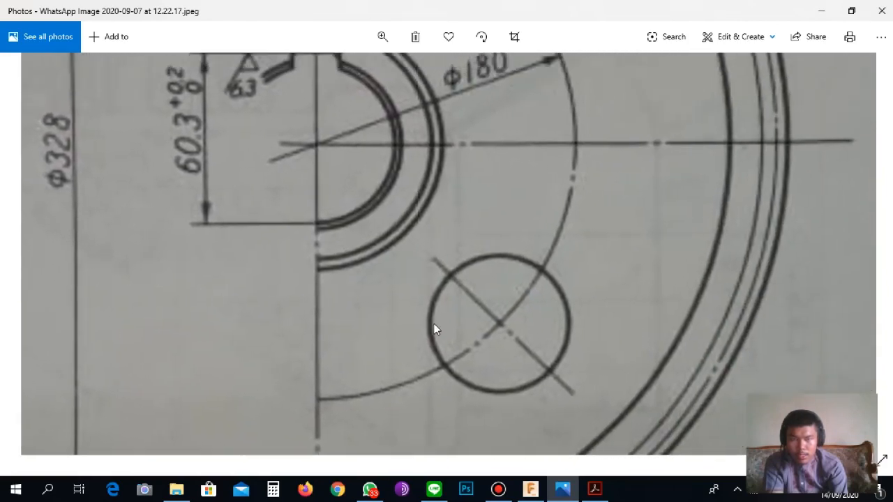
{"action": "left_click_drag", "start_coordinate": [523, 167], "coordinate": [445, 317]}
{"action": "left_click_drag", "start_coordinate": [428, 239], "coordinate": [424, 329]}
{"action": "left_click_drag", "start_coordinate": [424, 258], "coordinate": [422, 358]}
{"action": "scroll", "coordinate": [423, 359], "scroll_direction": "down", "scroll_amount": 10}
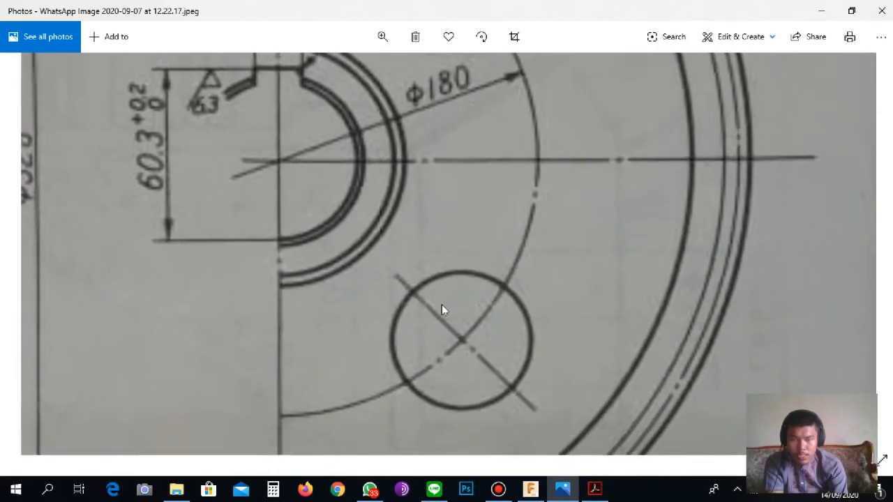
{"action": "scroll", "coordinate": [435, 300], "scroll_direction": "up", "scroll_amount": 8}
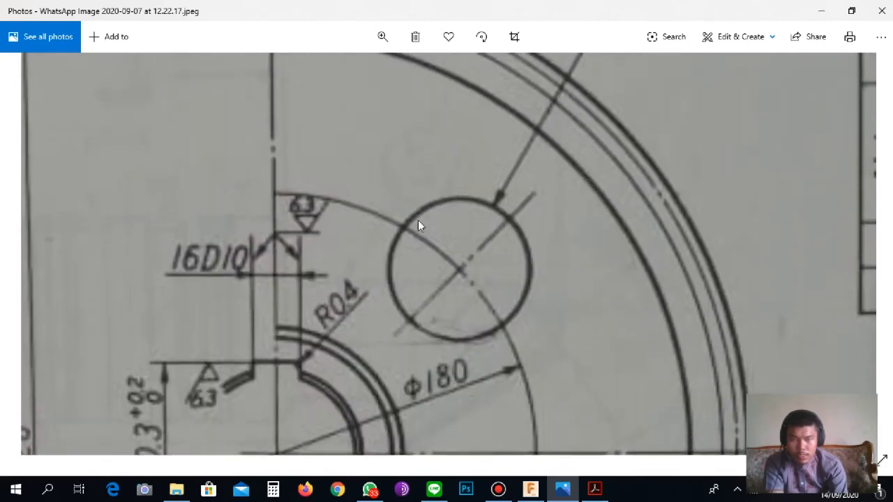
{"action": "left_click_drag", "start_coordinate": [476, 203], "coordinate": [427, 353]}
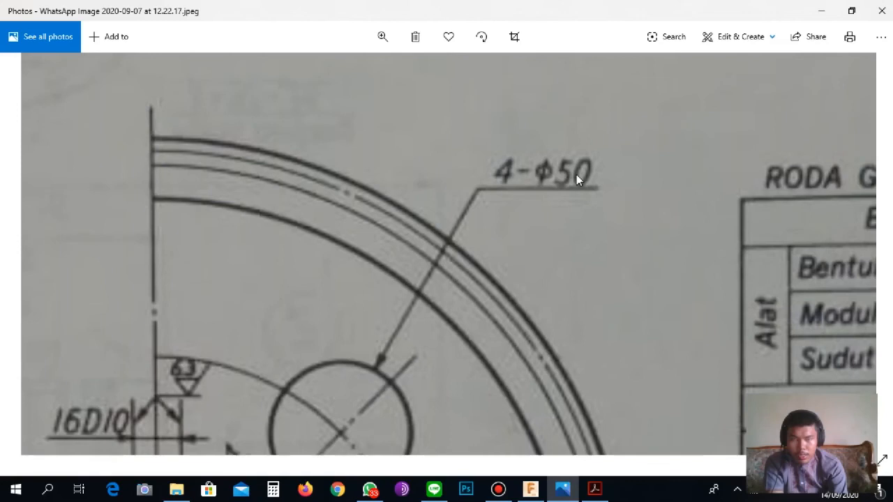
{"action": "scroll", "coordinate": [516, 310], "scroll_direction": "down", "scroll_amount": 8}
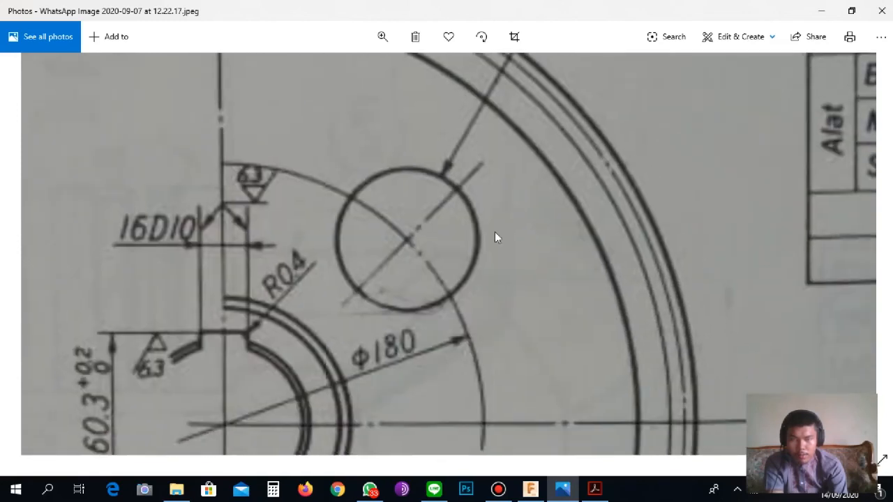
{"action": "scroll", "coordinate": [448, 312], "scroll_direction": "up", "scroll_amount": 5}
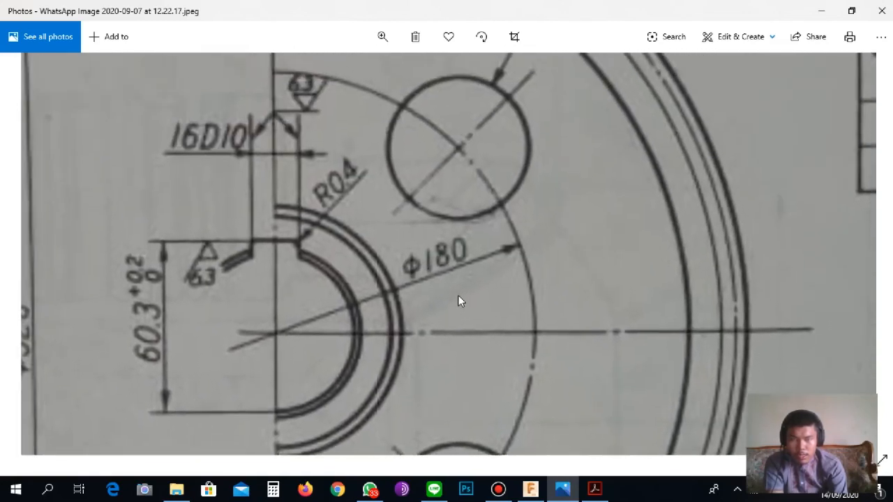
{"action": "mouse_move", "coordinate": [451, 301]}
{"action": "left_mouse_down"}
{"action": "mouse_move", "coordinate": [468, 278]}
{"action": "mouse_move", "coordinate": [457, 316]}
{"action": "mouse_move", "coordinate": [446, 291]}
{"action": "mouse_move", "coordinate": [445, 307]}
{"action": "mouse_move", "coordinate": [444, 270]}
{"action": "mouse_move", "coordinate": [456, 301]}
{"action": "mouse_move", "coordinate": [449, 276]}
{"action": "mouse_move", "coordinate": [372, 308]}
{"action": "left_mouse_up"}
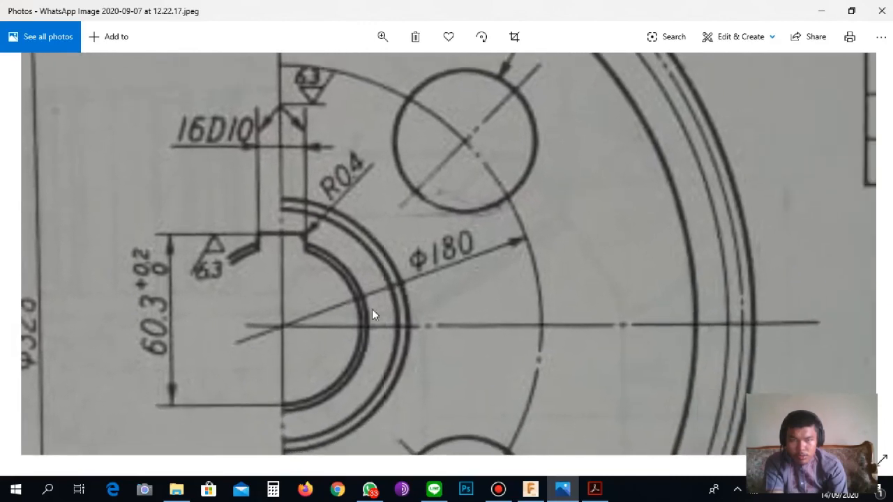
Examine the drawing's gear data table and the scale and units in its title block.
{"action": "left_click_drag", "start_coordinate": [572, 323], "coordinate": [412, 355]}
{"action": "left_click_drag", "start_coordinate": [516, 223], "coordinate": [358, 337]}
{"action": "left_click_drag", "start_coordinate": [628, 327], "coordinate": [387, 317]}
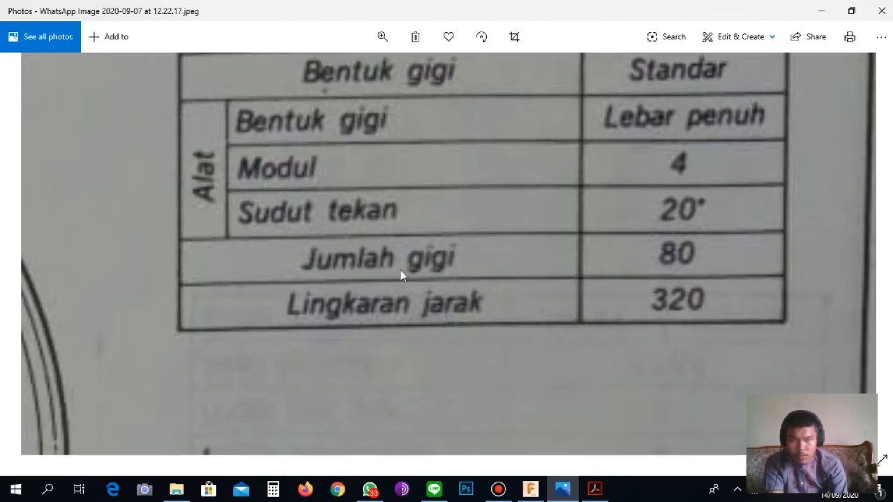
{"action": "mouse_move", "coordinate": [412, 332]}
{"action": "left_mouse_down"}
{"action": "mouse_move", "coordinate": [404, 407]}
{"action": "mouse_move", "coordinate": [508, 195]}
{"action": "mouse_move", "coordinate": [494, 183]}
{"action": "mouse_move", "coordinate": [599, 211]}
{"action": "mouse_move", "coordinate": [596, 255]}
{"action": "mouse_move", "coordinate": [522, 255]}
{"action": "mouse_move", "coordinate": [531, 262]}
{"action": "left_mouse_up"}
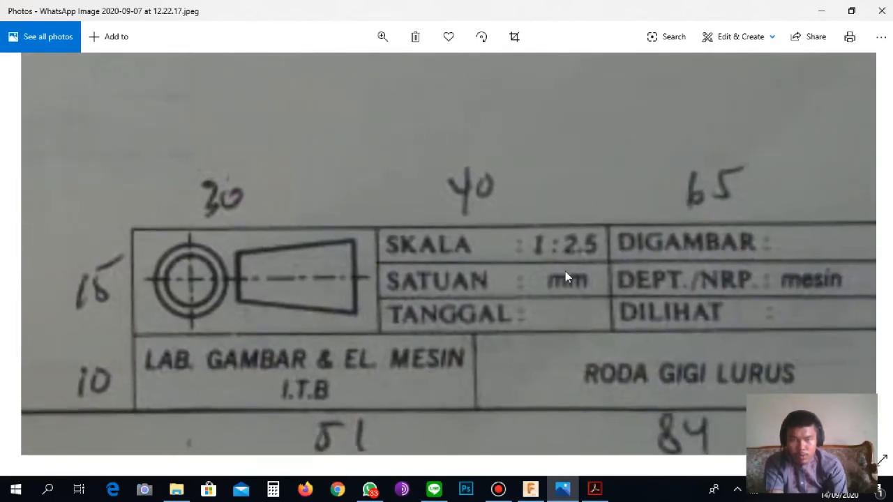
{"action": "scroll", "coordinate": [515, 230], "scroll_direction": "down", "scroll_amount": 5}
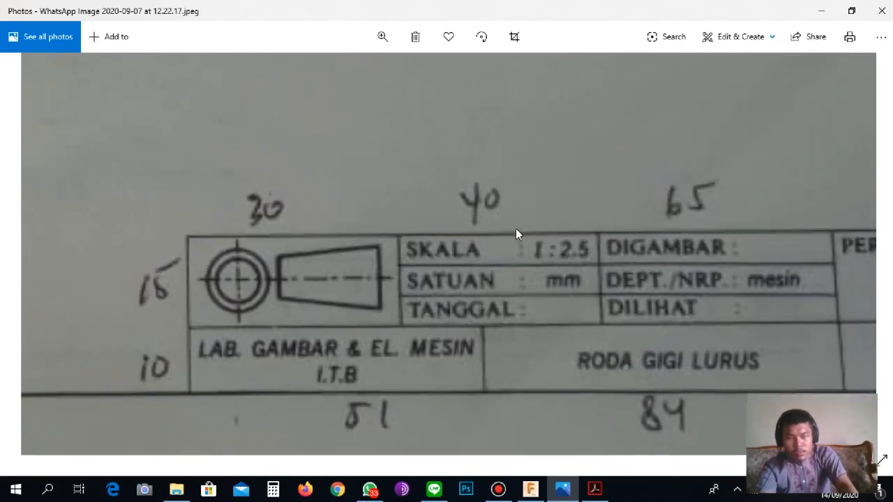
{"action": "scroll", "coordinate": [507, 205], "scroll_direction": "up", "scroll_amount": 1}
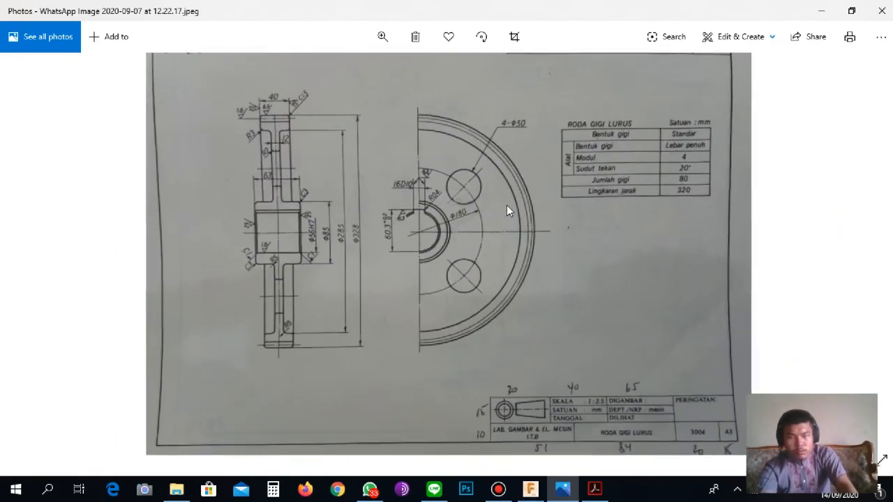
Switch to Fusion 360 and inspect the chamfers and fillets on the gear's upper side from several angles, returning to the home view.
{"action": "left_click", "coordinate": [530, 488]}
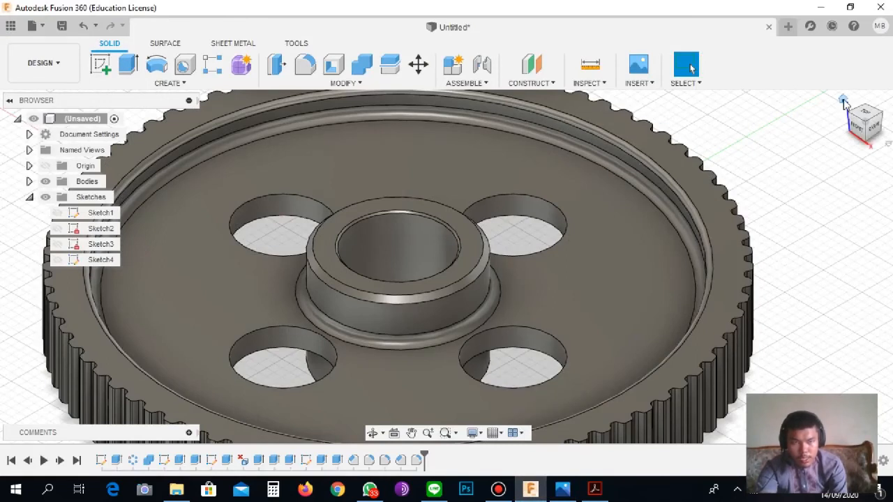
{"action": "left_click", "coordinate": [842, 105]}
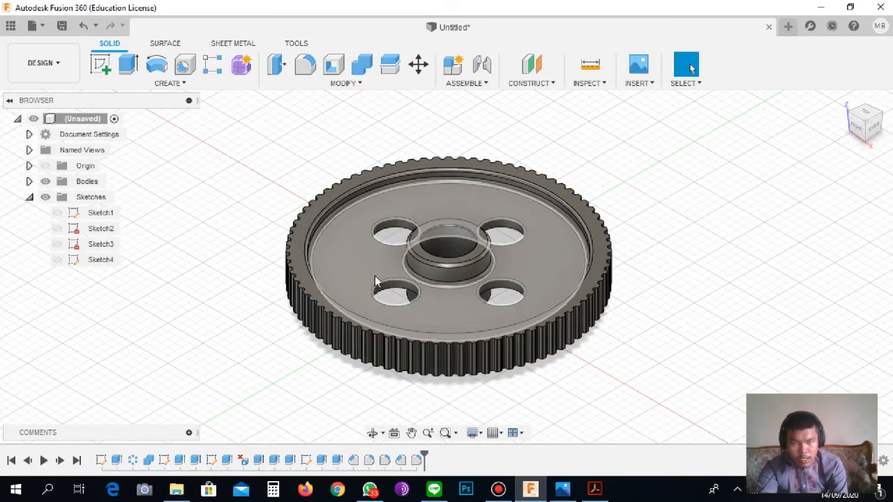
{"action": "left_click", "coordinate": [373, 434]}
{"action": "left_click_drag", "start_coordinate": [416, 273], "coordinate": [420, 241]}
{"action": "scroll", "coordinate": [418, 241], "scroll_direction": "up", "scroll_amount": 6}
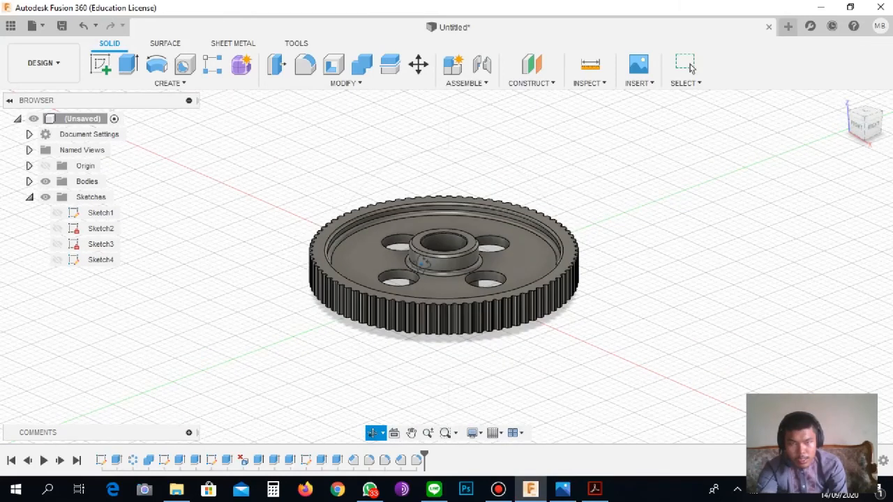
{"action": "scroll", "coordinate": [421, 263], "scroll_direction": "up", "scroll_amount": 3}
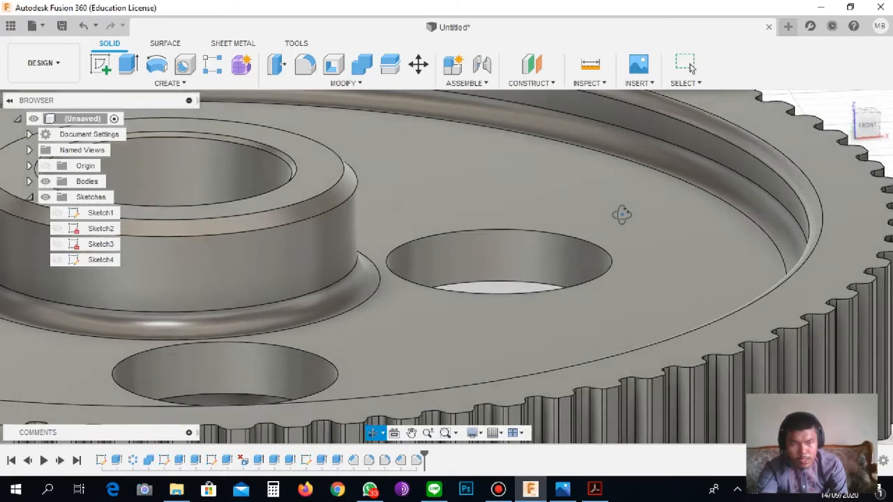
{"action": "middle_click_drag", "start_coordinate": [621, 214], "coordinate": [311, 221], "text": "shift"}
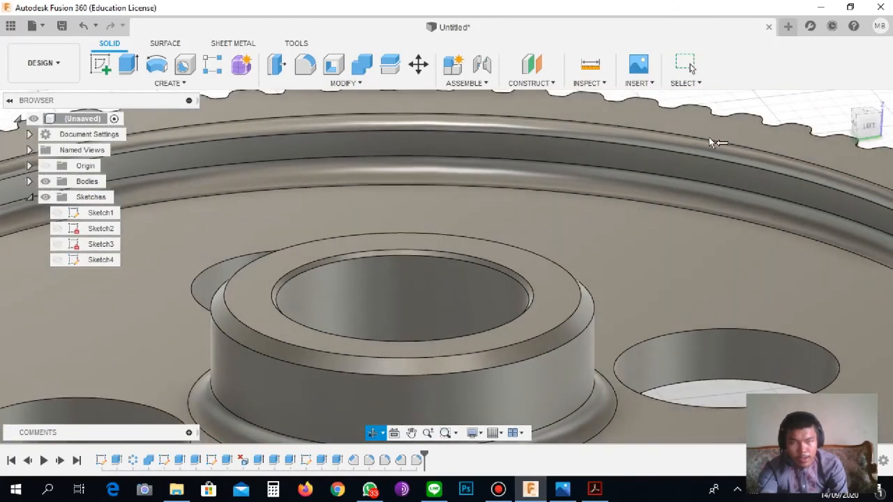
{"action": "key", "text": "Escape"}
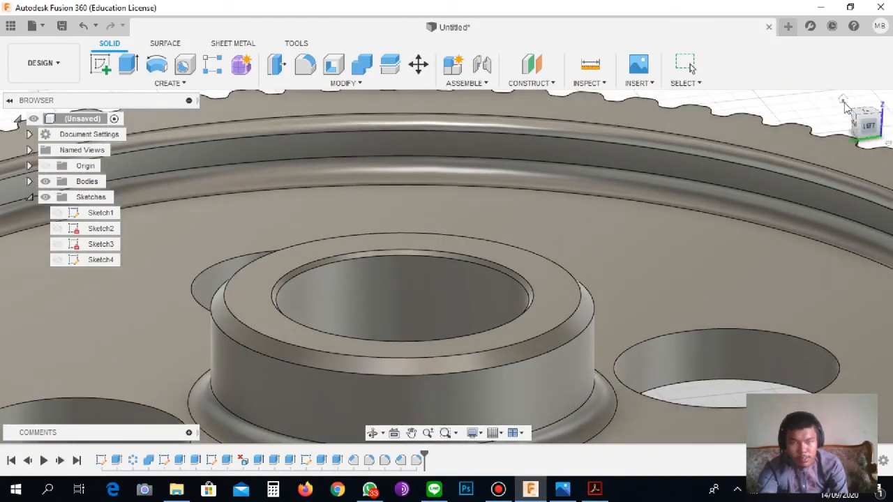
{"action": "left_click", "coordinate": [850, 102]}
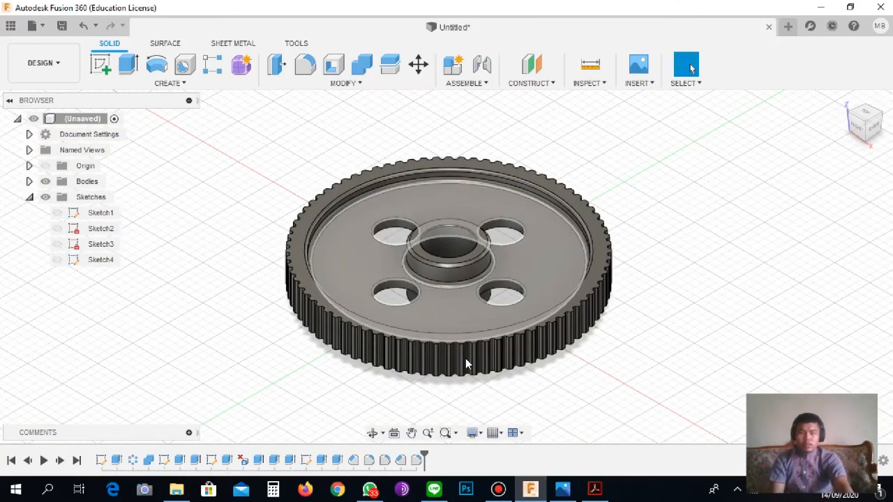
View the gear from the front and turn it to the bottom view to inspect its underside.
{"action": "left_click", "coordinate": [855, 128]}
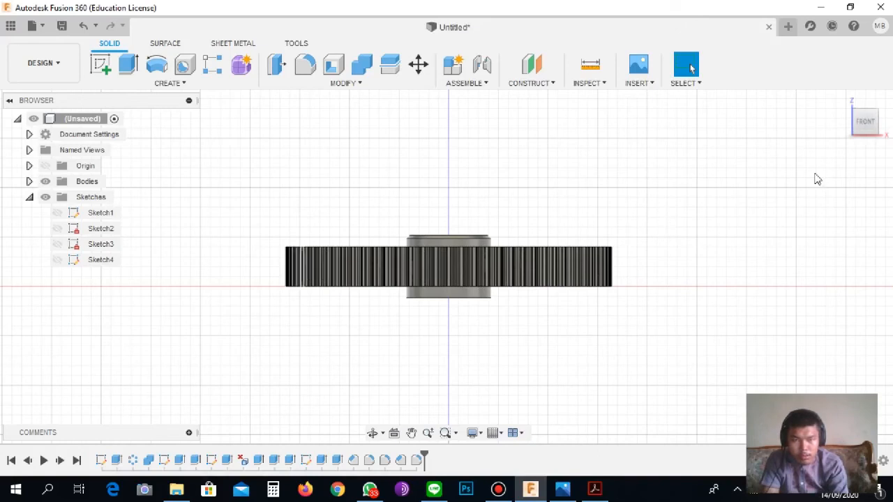
{"action": "left_click", "coordinate": [866, 136]}
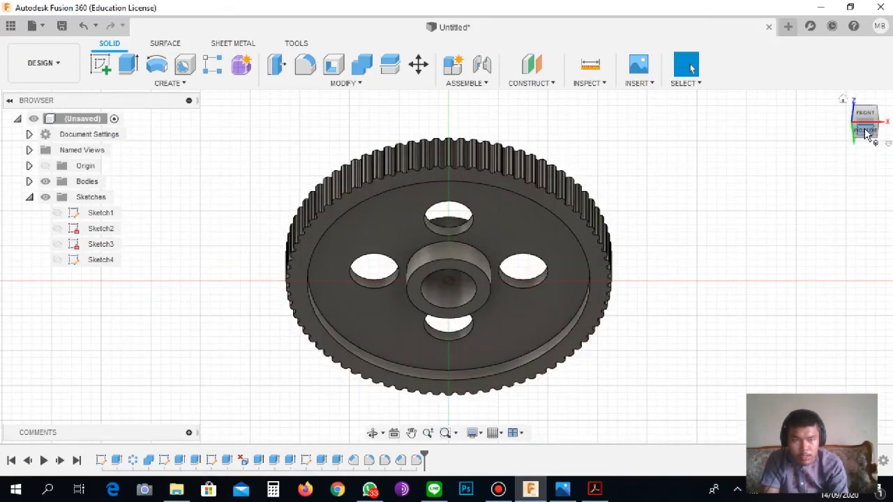
{"action": "left_click", "coordinate": [864, 132]}
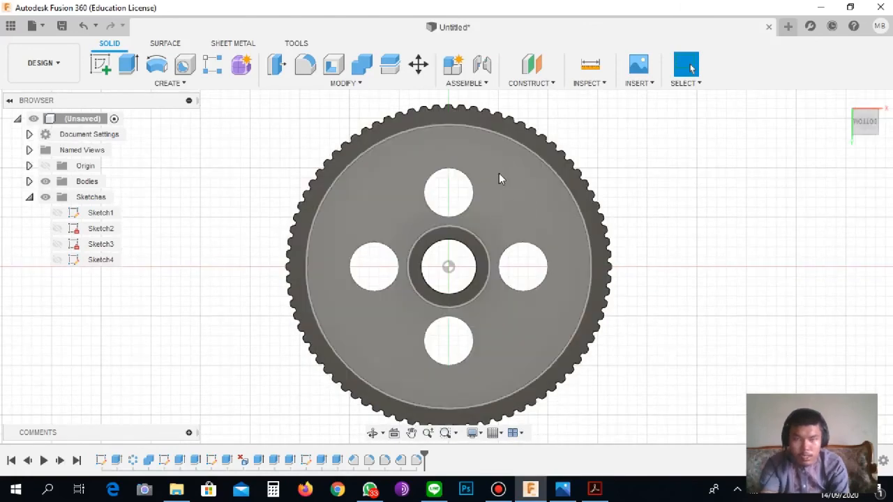
Examine the gear's underside in the bottom view, including the teeth, rim, web holes and hub.
{"action": "scroll", "coordinate": [498, 173], "scroll_direction": "down", "scroll_amount": 2}
{"action": "scroll", "coordinate": [499, 173], "scroll_direction": "up", "scroll_amount": 4}
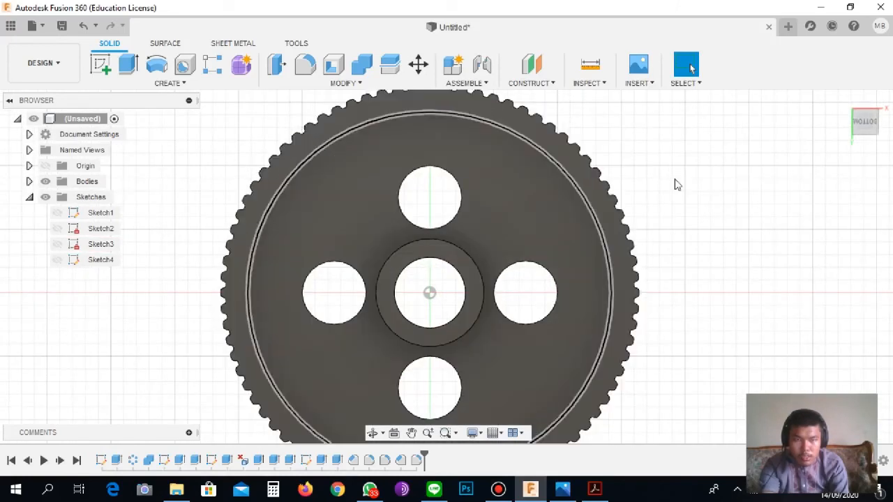
{"action": "scroll", "coordinate": [677, 185], "scroll_direction": "up", "scroll_amount": 5}
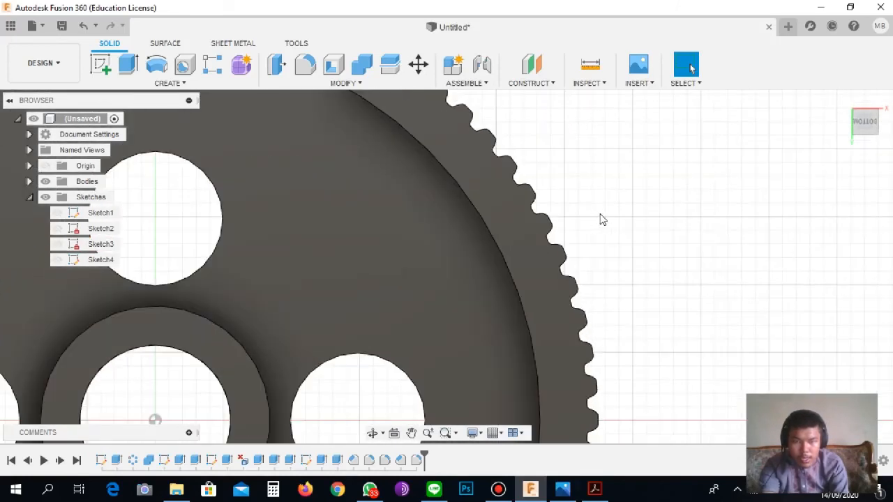
{"action": "scroll", "coordinate": [604, 219], "scroll_direction": "down", "scroll_amount": 5}
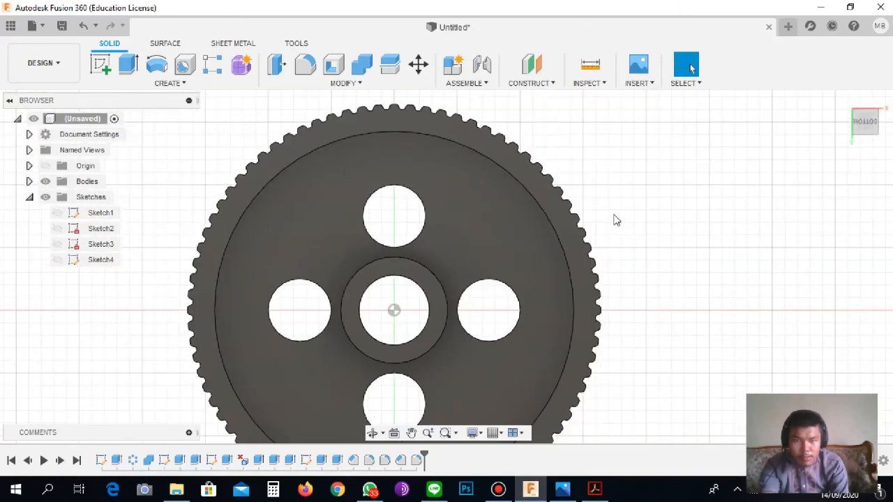
{"action": "scroll", "coordinate": [615, 220], "scroll_direction": "down", "scroll_amount": 4}
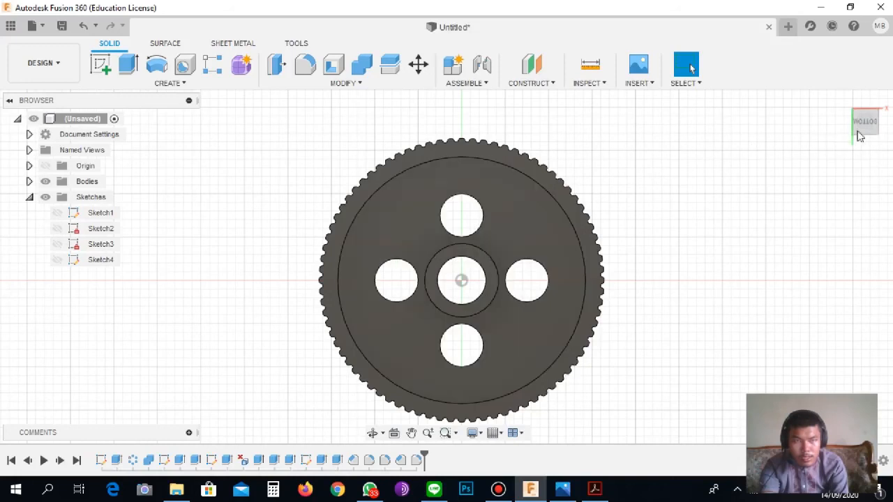
{"action": "mouse_move", "coordinate": [863, 123]}
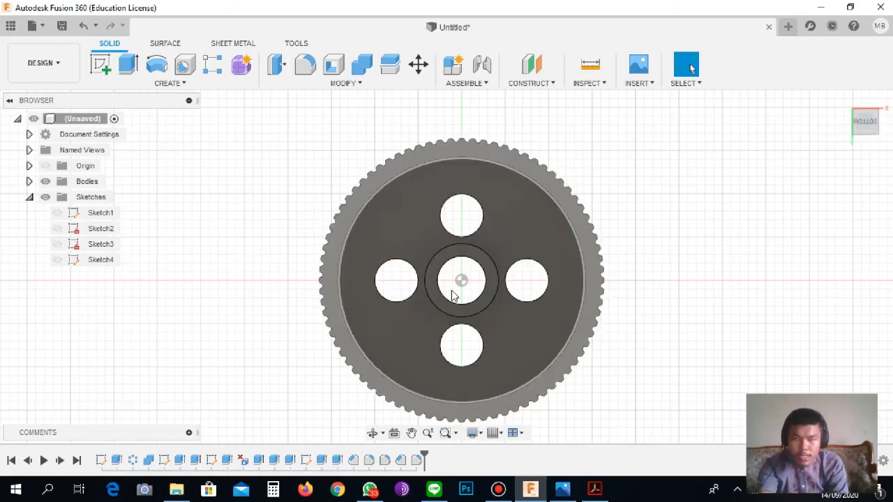
{"action": "scroll", "coordinate": [462, 284], "scroll_direction": "down", "scroll_amount": 1}
{"action": "scroll", "coordinate": [473, 272], "scroll_direction": "up", "scroll_amount": 3}
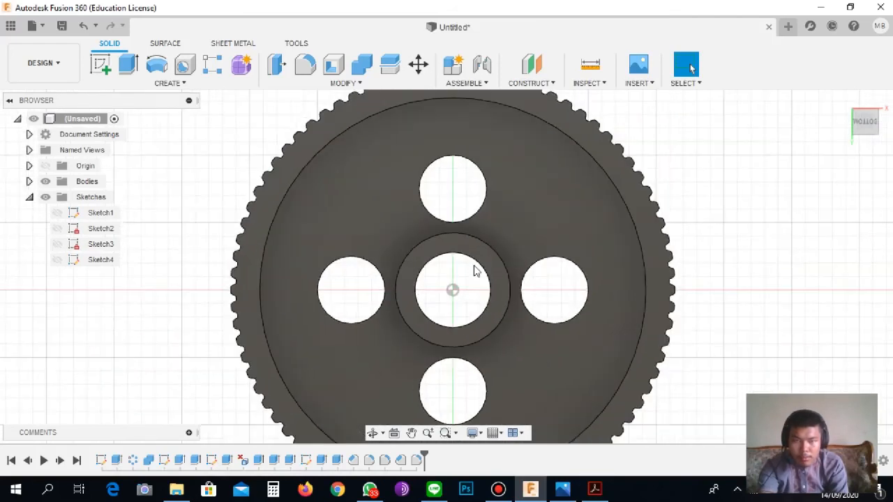
Chamfer the hub's outer edge on the underside of the gear with an equal distance of 0.3 mm.
{"action": "left_click", "coordinate": [864, 136]}
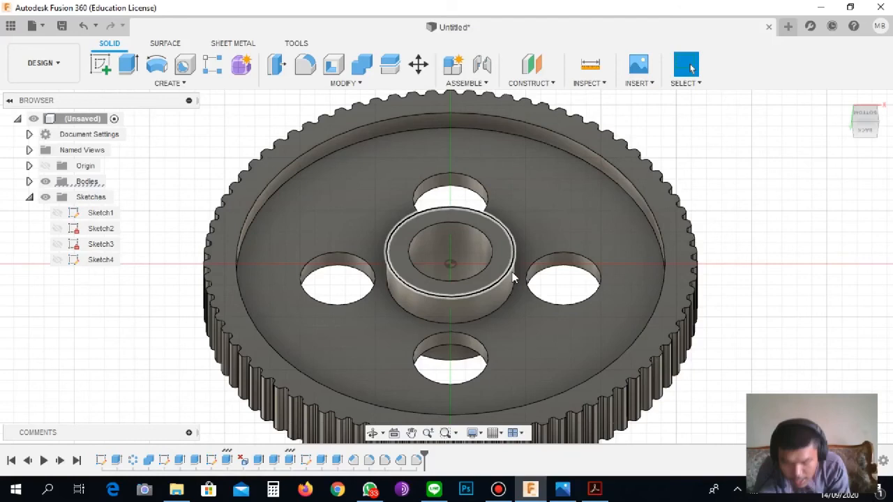
{"action": "left_click", "coordinate": [304, 66]}
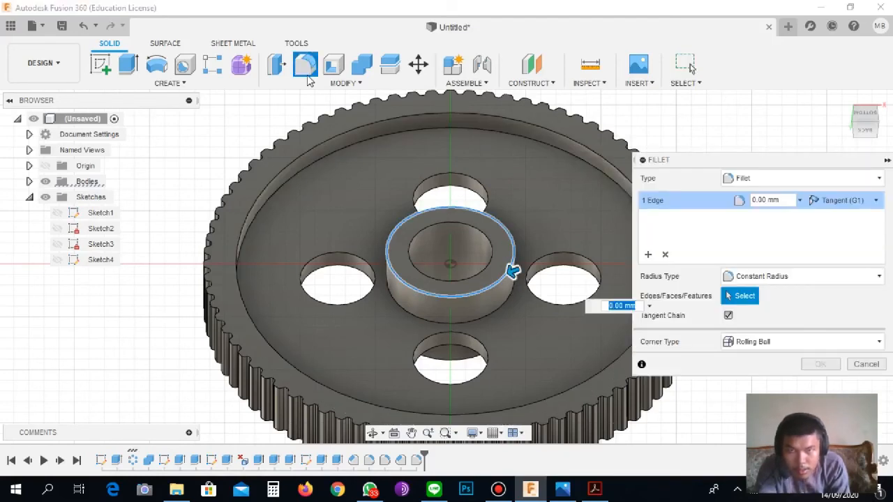
{"action": "left_click", "coordinate": [865, 364]}
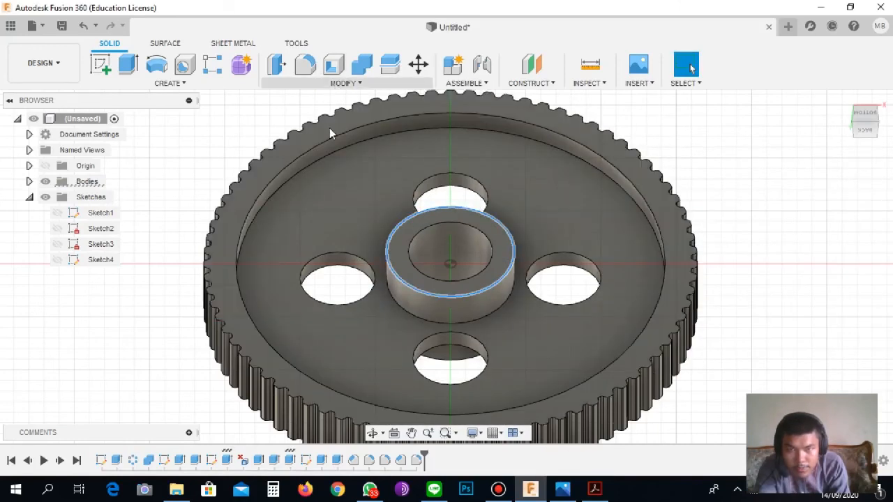
{"action": "left_click", "coordinate": [343, 83]}
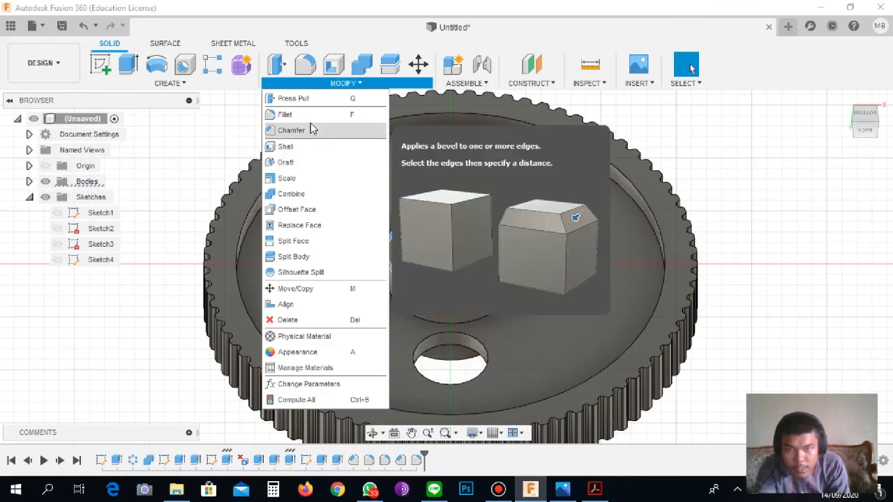
{"action": "left_click", "coordinate": [311, 130]}
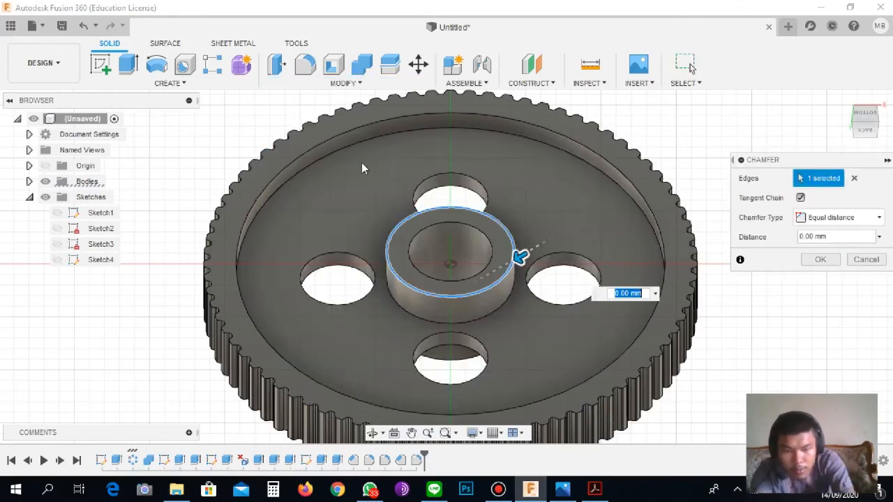
{"action": "type", "text": "0"}
{"action": "type", "text": ".5"}
{"action": "key", "text": "Return"}
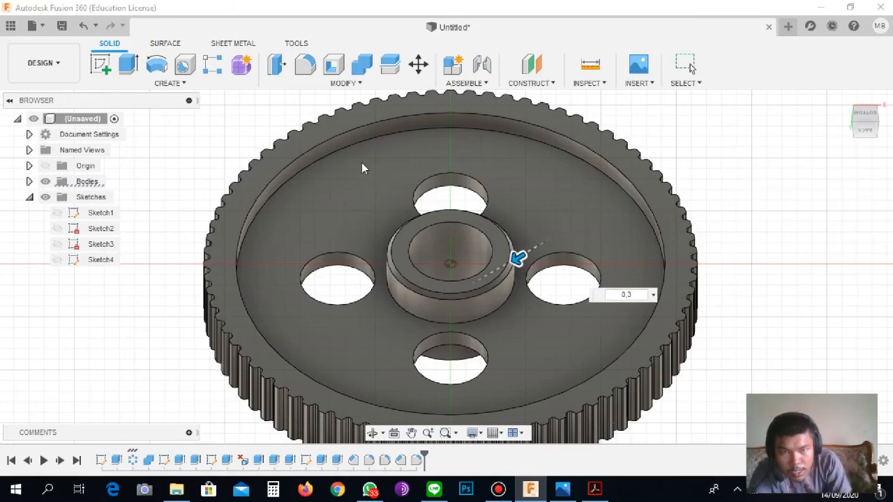
Chamfer the bore's edge on the underside hub face with an equal distance of 0.1 mm.
{"action": "left_click", "coordinate": [492, 253]}
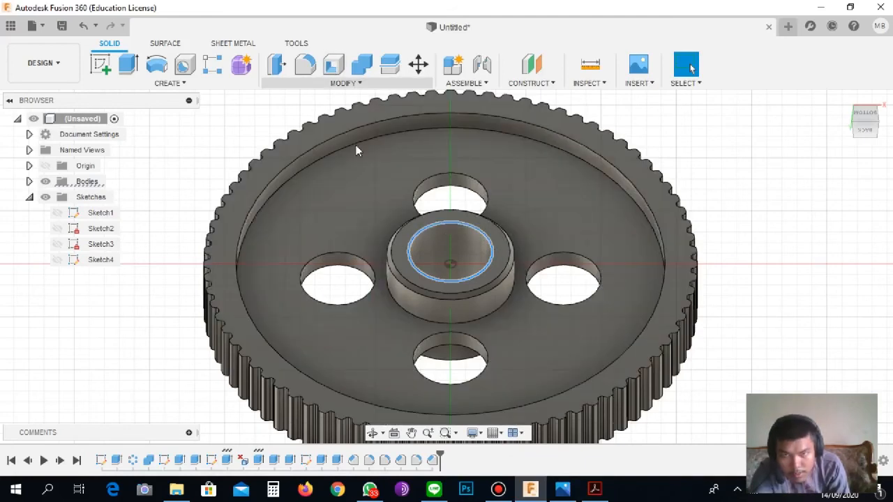
{"action": "left_click", "coordinate": [343, 83]}
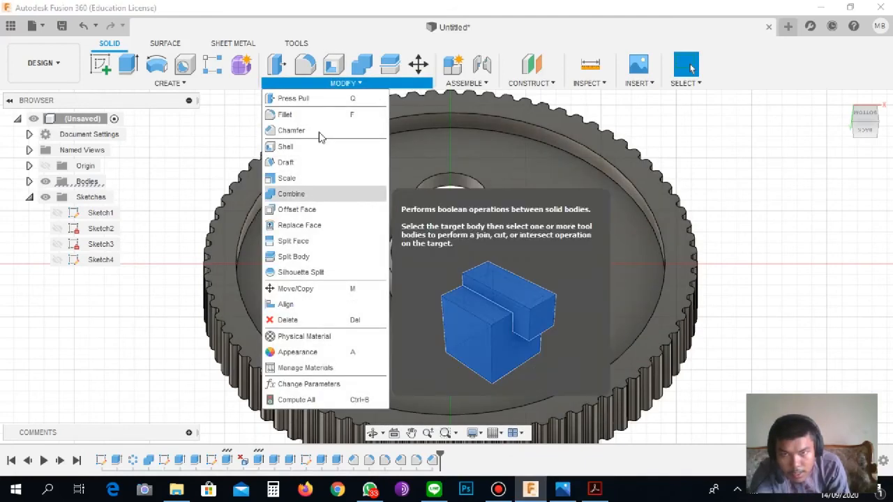
{"action": "left_click", "coordinate": [322, 131]}
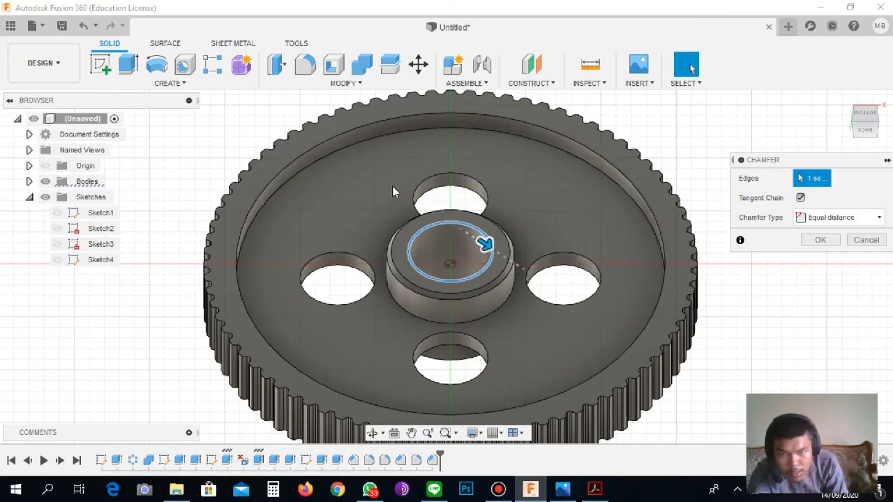
{"action": "type", "text": "0.1"}
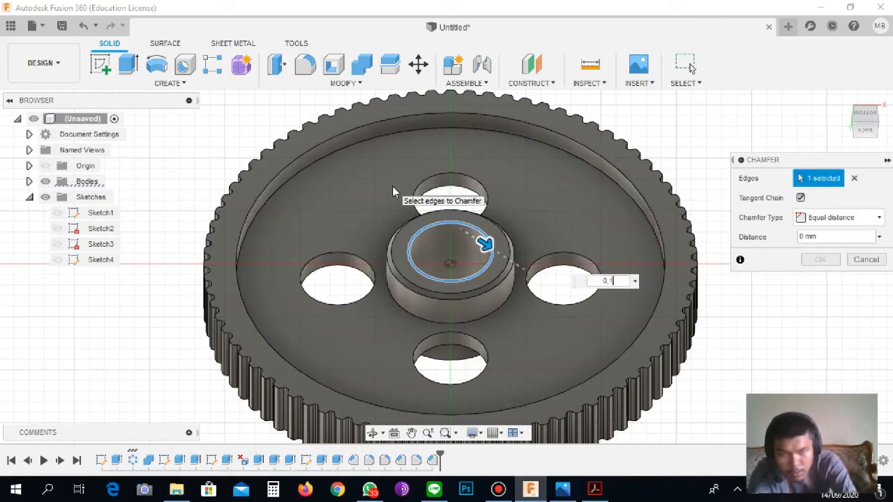
{"action": "key", "text": "Return"}
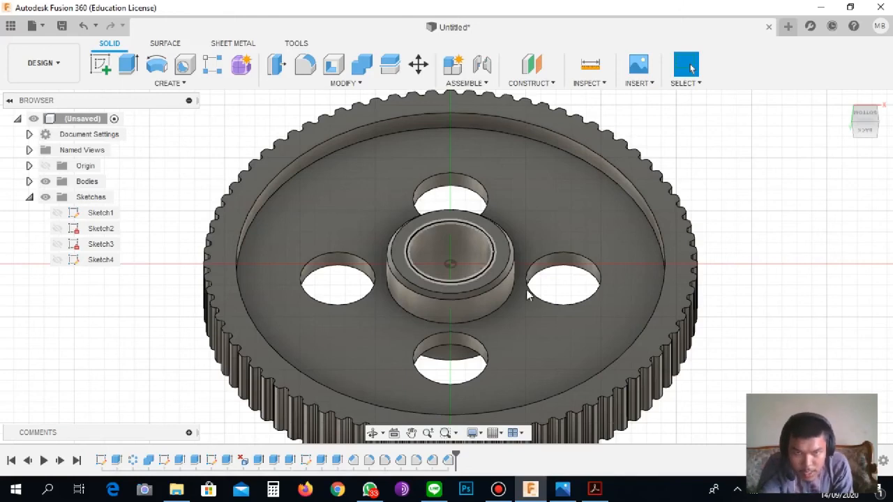
Fillet the edge where the underside hub meets the web with a 0.5 mm constant radius.
{"action": "left_click", "coordinate": [507, 303]}
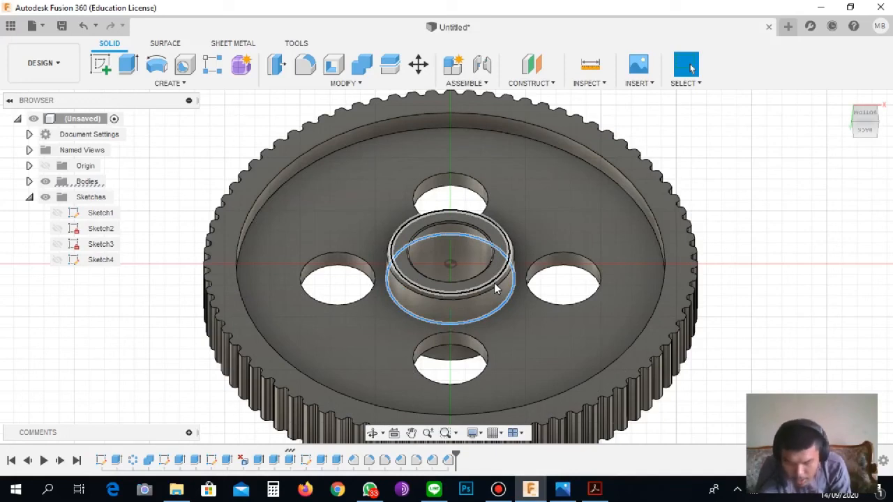
{"action": "left_click", "coordinate": [307, 67]}
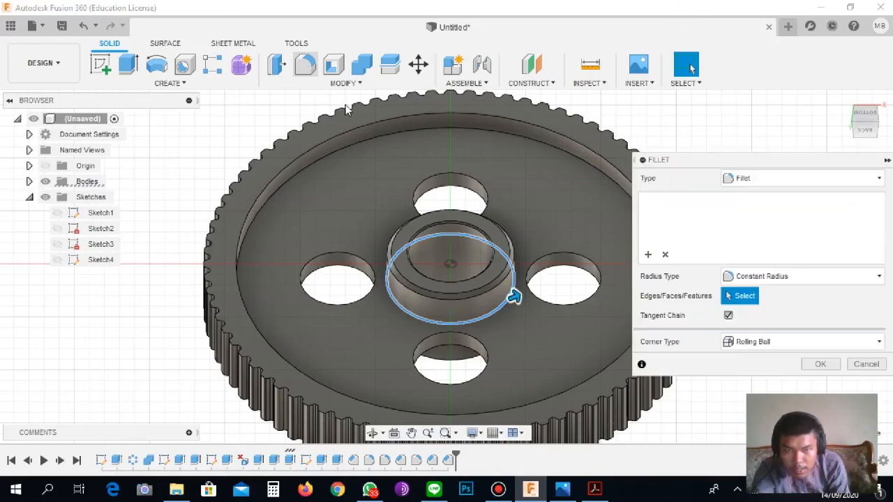
{"action": "type", "text": "0.5"}
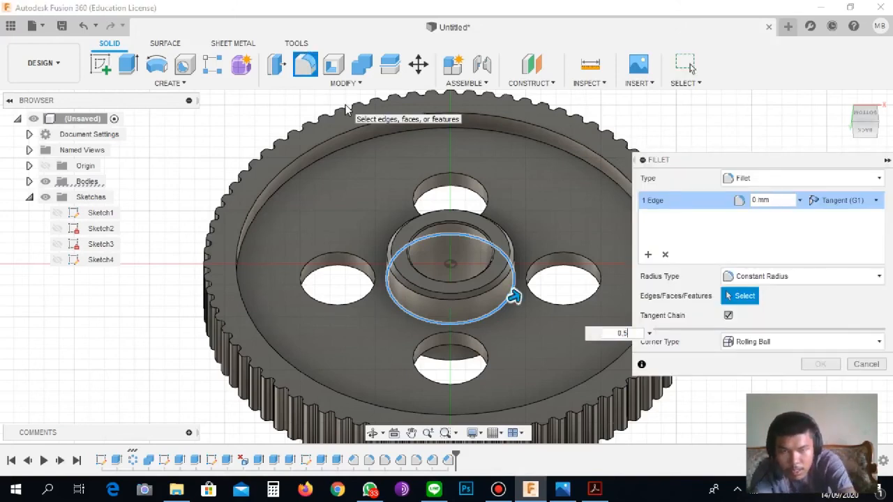
{"action": "key", "text": "Return"}
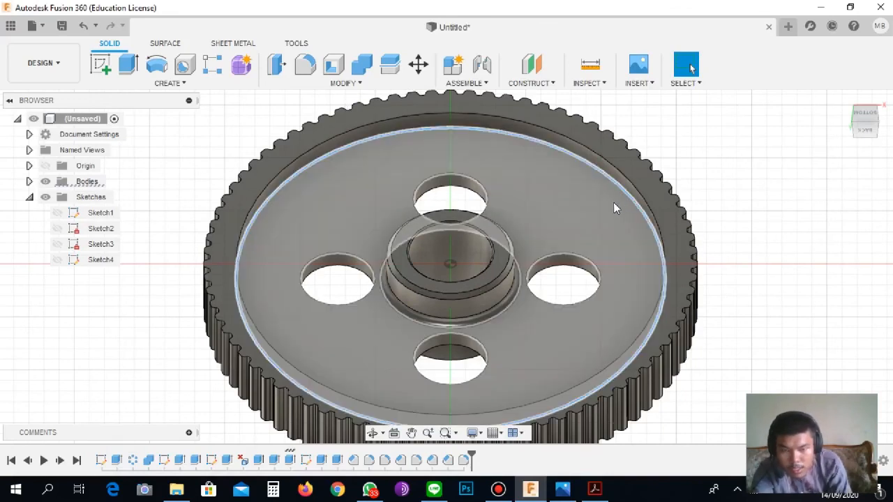
Fillet the outer edge of the underside web, where it meets the rim's inner wall, with a 0.5 mm radius.
{"action": "left_click", "coordinate": [426, 133]}
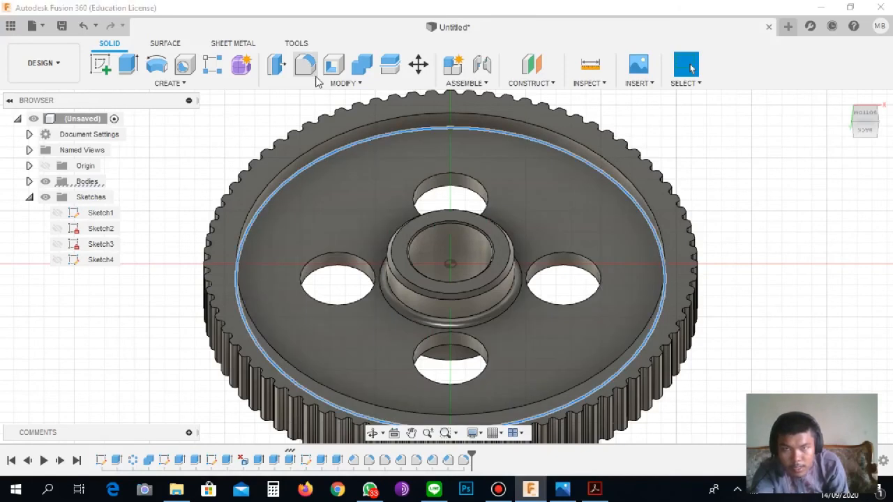
{"action": "key", "text": "f"}
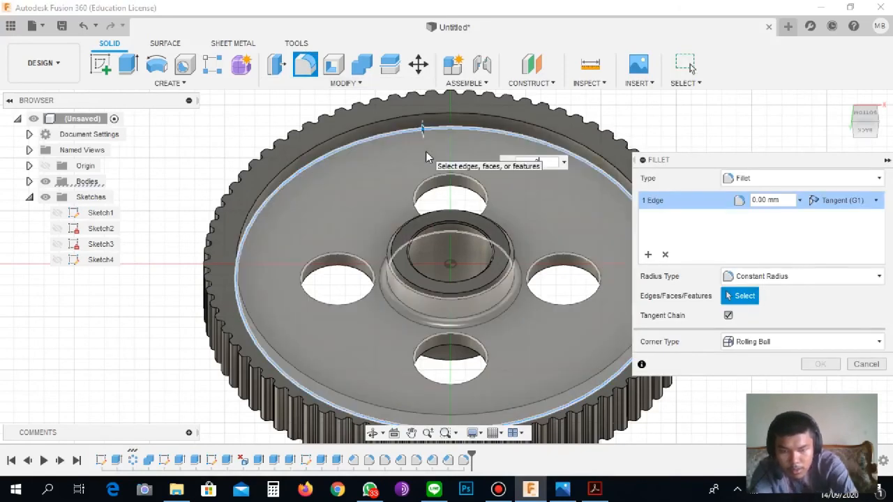
{"action": "type", "text": "0.5"}
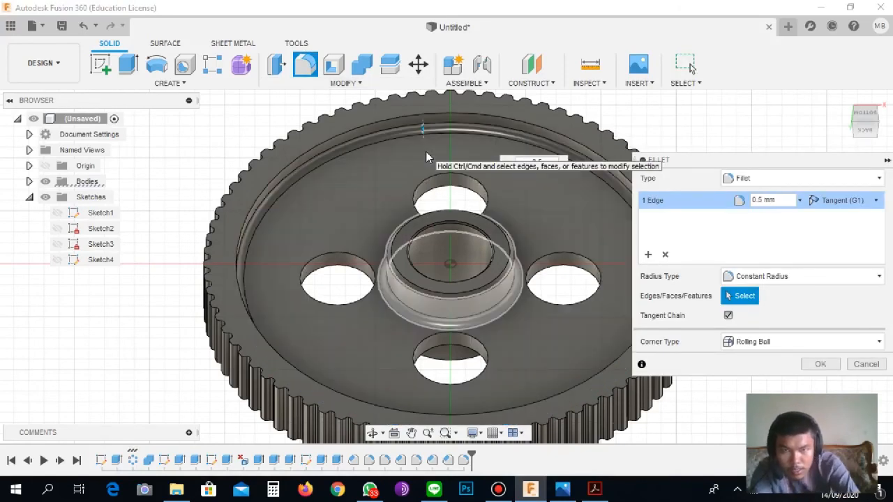
{"action": "key", "text": "Return"}
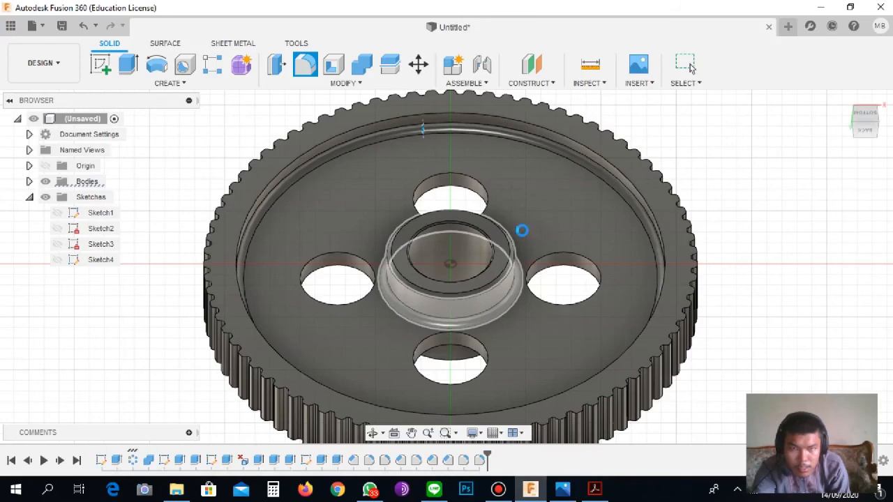
Check the drawing in Photos, return to Fusion 360 and fillet the rim's inner edge on the underside with a 0.3 mm radius.
{"action": "key", "text": "alt+Tab"}
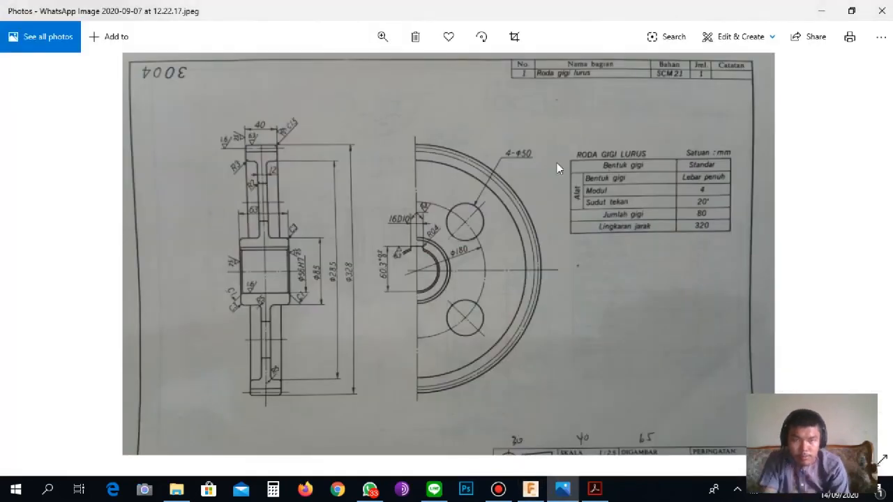
{"action": "key", "text": "alt+Tab"}
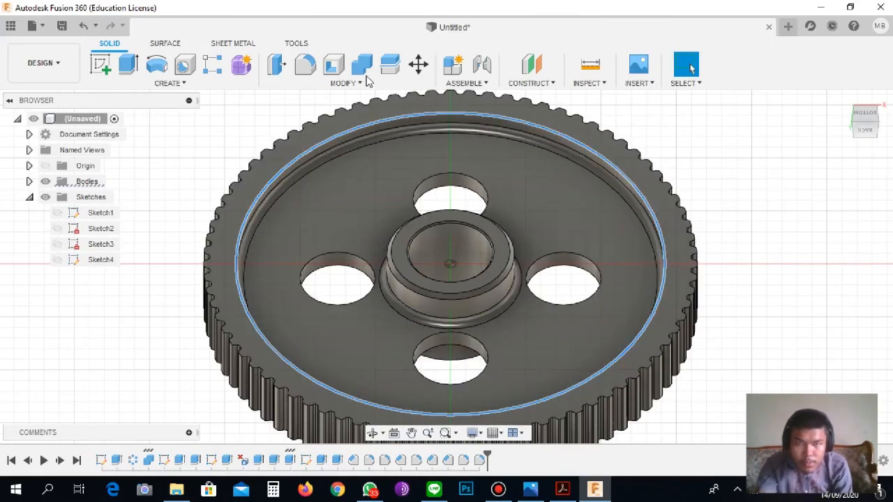
{"action": "left_click", "coordinate": [334, 86]}
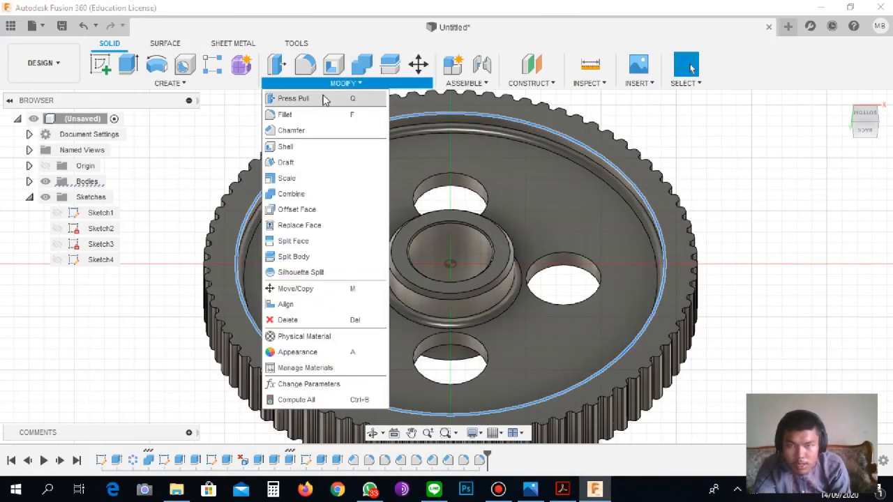
{"action": "left_click", "coordinate": [303, 115]}
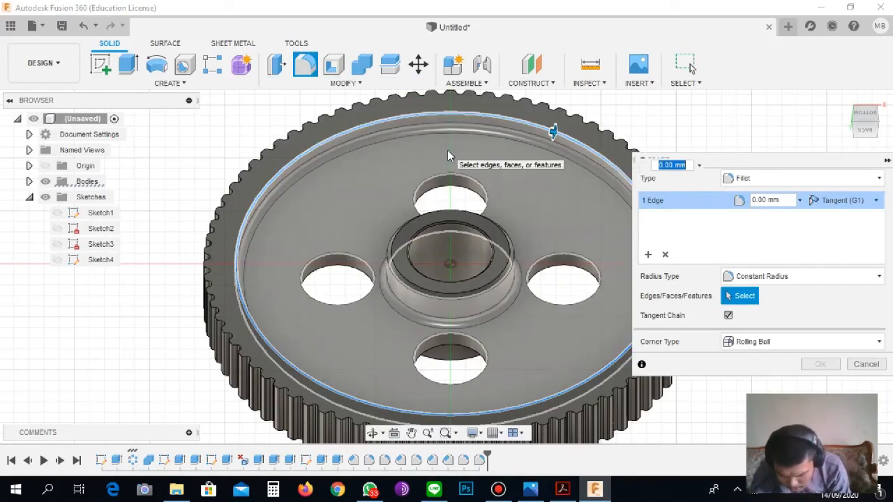
{"action": "type", "text": "0,3"}
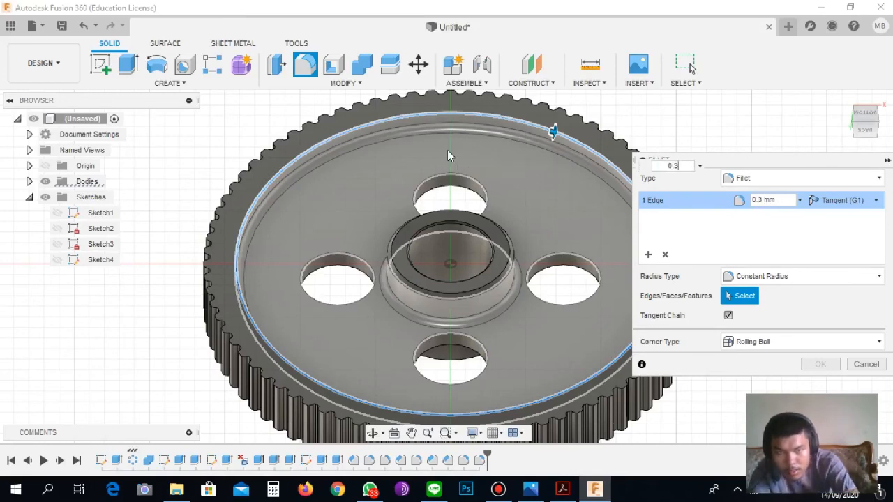
{"action": "key", "text": "Return"}
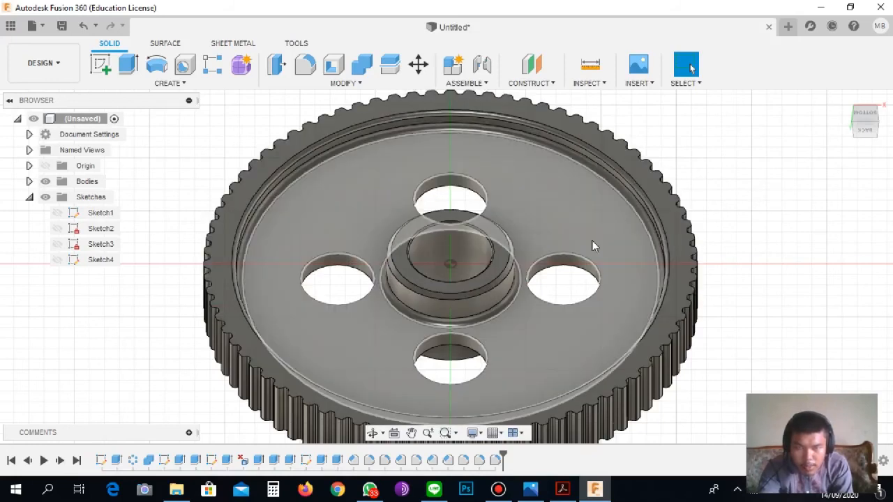
Inspect the underside hub's chamfers and fillets, orbit around the whole gear and return to the home view.
{"action": "scroll", "coordinate": [592, 242], "scroll_direction": "down", "scroll_amount": 2}
{"action": "scroll", "coordinate": [573, 249], "scroll_direction": "up", "scroll_amount": 3}
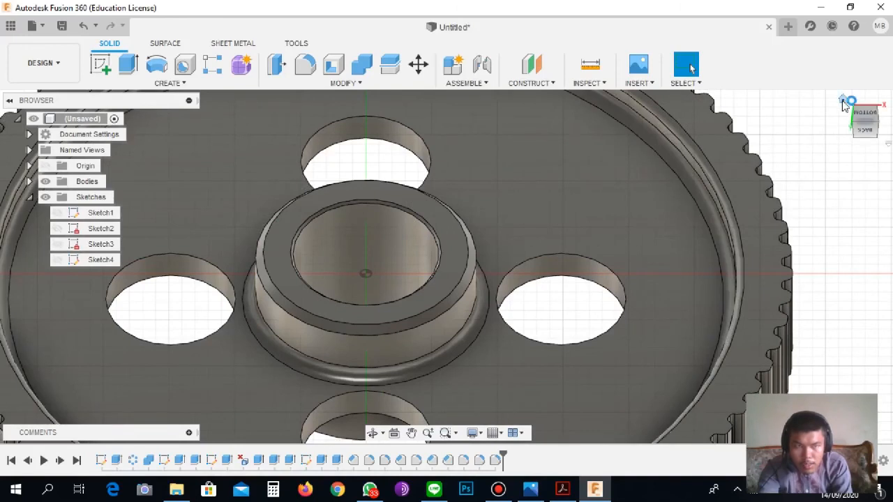
{"action": "left_click", "coordinate": [843, 102]}
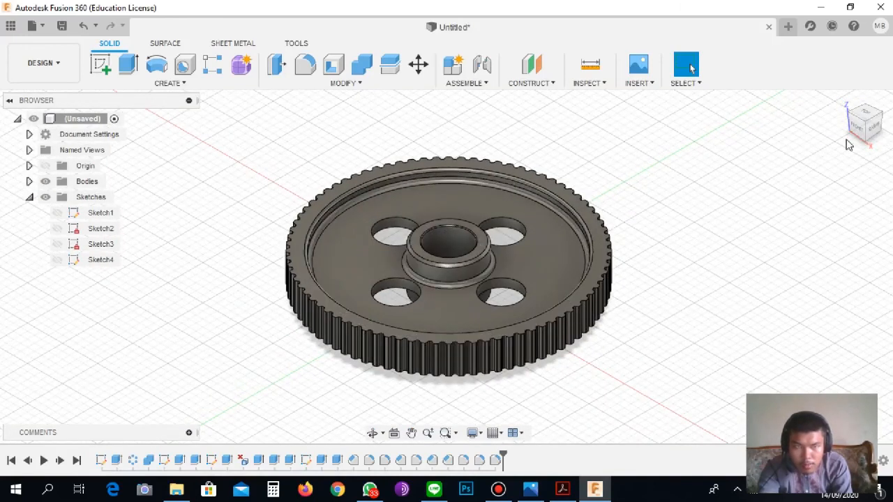
{"action": "left_click", "coordinate": [373, 435]}
{"action": "left_click_drag", "start_coordinate": [380, 341], "coordinate": [844, 102]}
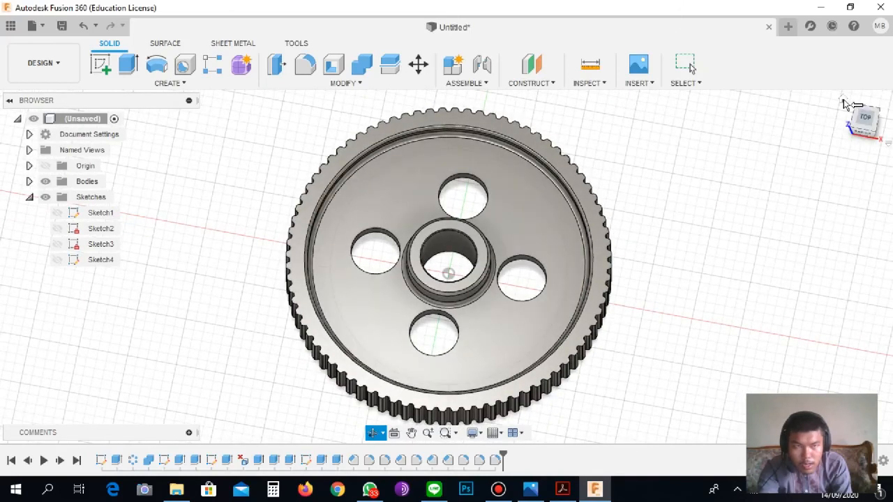
{"action": "key", "text": "Escape"}
{"action": "left_click", "coordinate": [842, 99]}
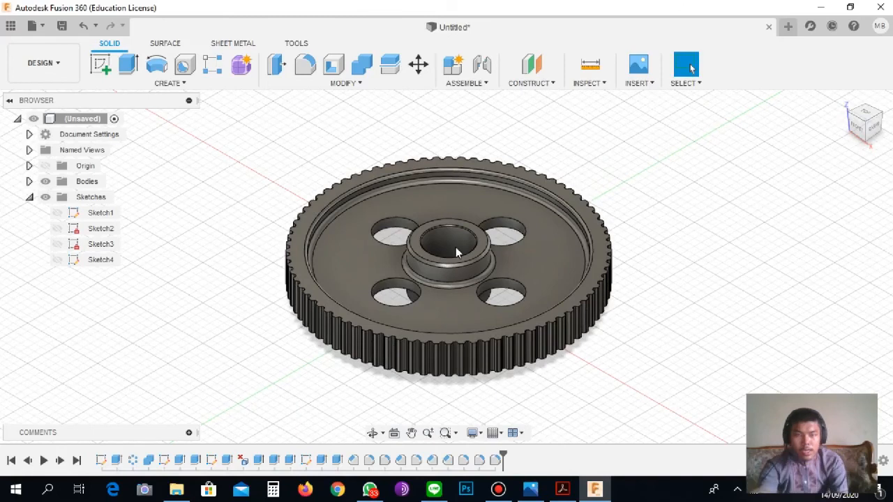
Switch to the drawing in Photos and examine the keyway, rim and hub dimensions up close.
{"action": "key", "text": "alt+Tab"}
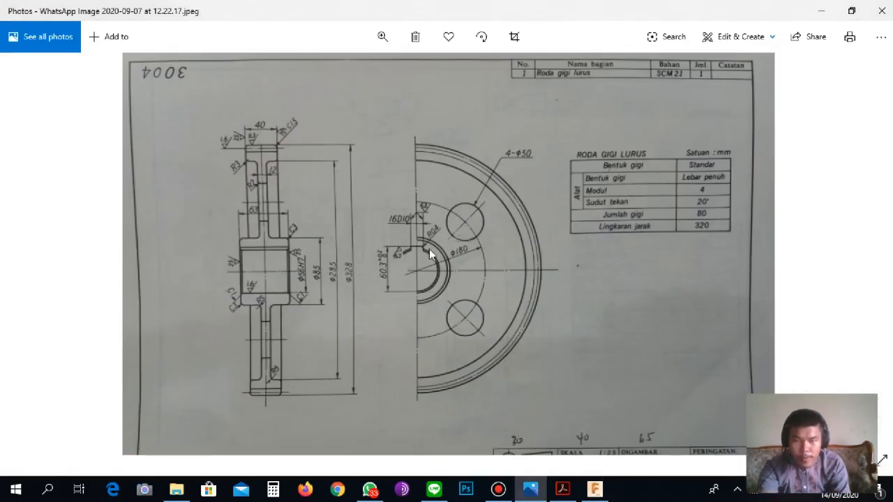
{"action": "scroll", "coordinate": [429, 249], "scroll_direction": "up", "scroll_amount": 5}
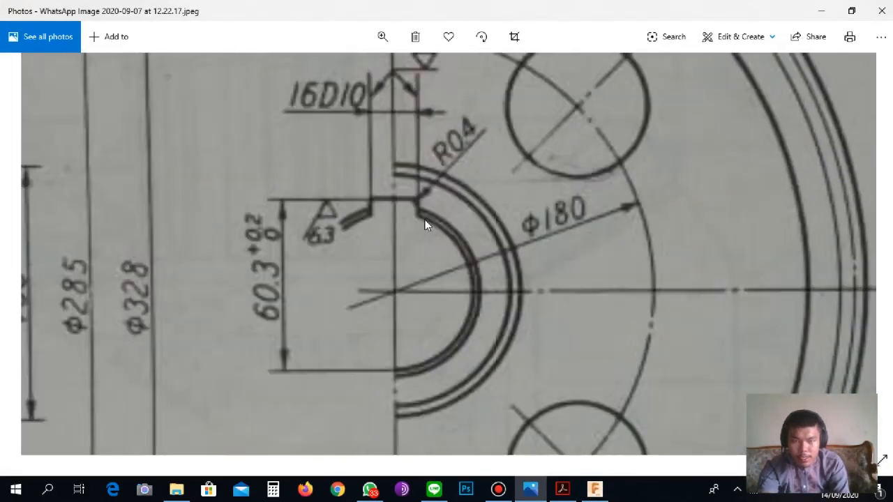
{"action": "scroll", "coordinate": [424, 224], "scroll_direction": "up", "scroll_amount": 1}
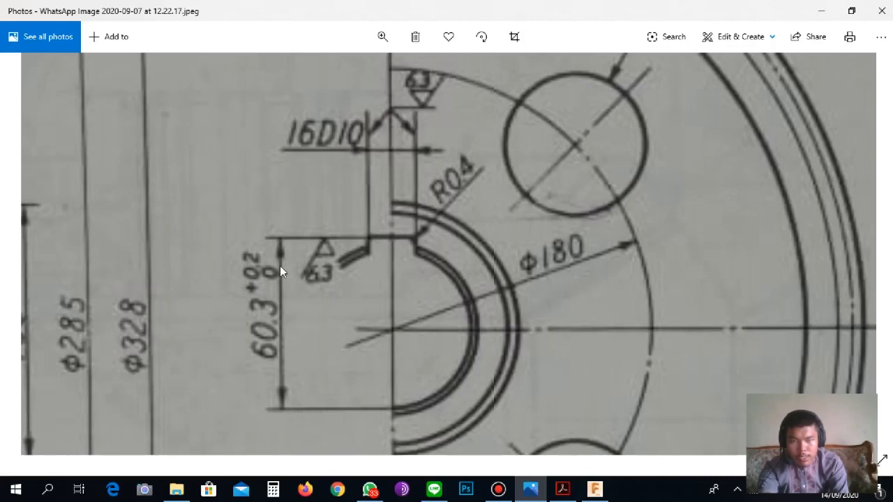
{"action": "left_click_drag", "start_coordinate": [517, 197], "coordinate": [508, 275]}
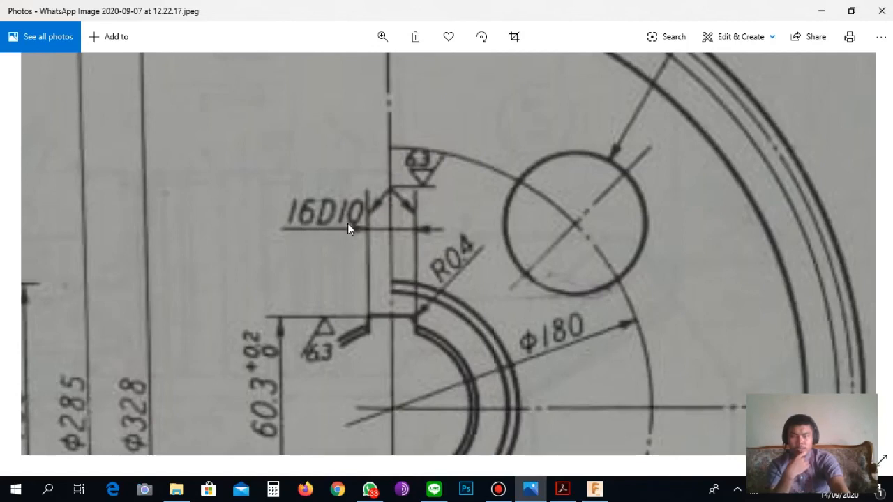
{"action": "mouse_move", "coordinate": [422, 182]}
{"action": "left_mouse_down"}
{"action": "mouse_move", "coordinate": [411, 235]}
{"action": "mouse_move", "coordinate": [403, 220]}
{"action": "mouse_move", "coordinate": [405, 230]}
{"action": "left_mouse_up"}
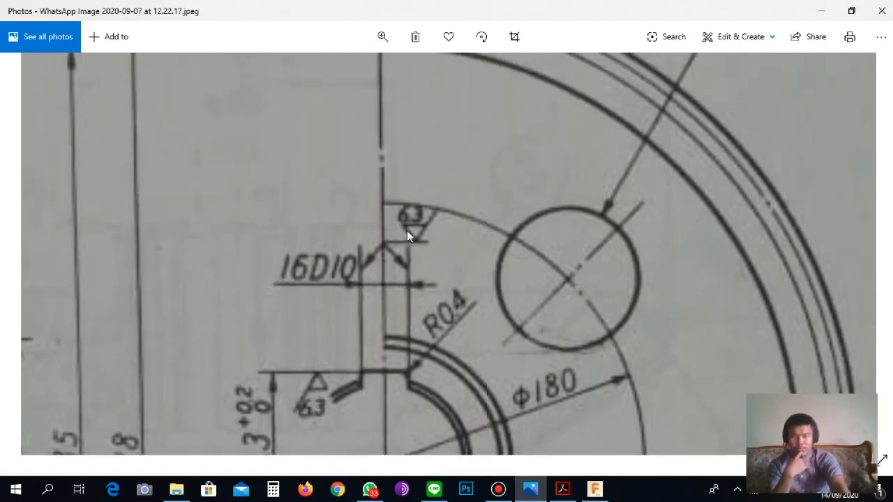
{"action": "mouse_move", "coordinate": [546, 240]}
{"action": "left_mouse_down"}
{"action": "mouse_move", "coordinate": [488, 267]}
{"action": "mouse_move", "coordinate": [468, 261]}
{"action": "mouse_move", "coordinate": [448, 309]}
{"action": "mouse_move", "coordinate": [420, 325]}
{"action": "left_mouse_up"}
{"action": "mouse_move", "coordinate": [281, 230]}
{"action": "left_mouse_down"}
{"action": "mouse_move", "coordinate": [339, 290]}
{"action": "mouse_move", "coordinate": [767, 237]}
{"action": "left_mouse_up"}
{"action": "left_click_drag", "start_coordinate": [169, 288], "coordinate": [307, 303]}
{"action": "left_click_drag", "start_coordinate": [282, 203], "coordinate": [288, 276]}
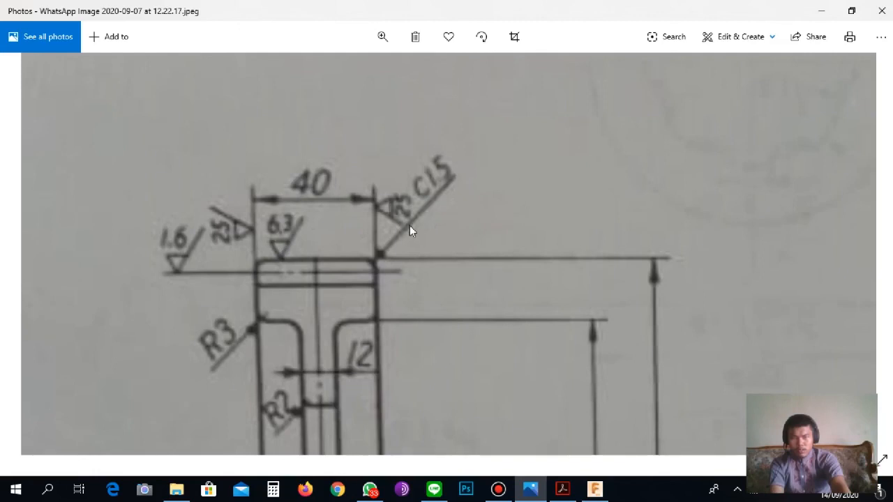
{"action": "left_click_drag", "start_coordinate": [378, 289], "coordinate": [369, 41]}
{"action": "left_click_drag", "start_coordinate": [377, 450], "coordinate": [371, 162]}
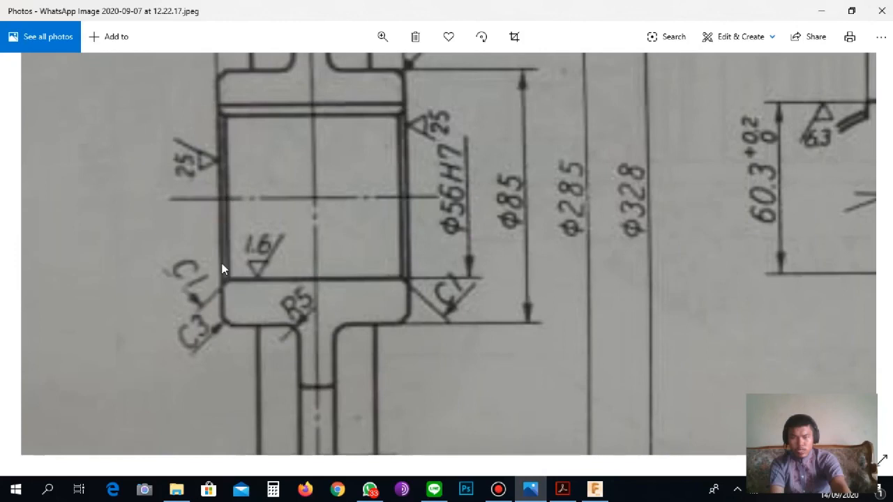
Examine the gear data table and title block on the drawing and return to Fusion 360.
{"action": "mouse_move", "coordinate": [490, 288]}
{"action": "left_mouse_down"}
{"action": "mouse_move", "coordinate": [432, 270]}
{"action": "mouse_move", "coordinate": [89, 268]}
{"action": "left_mouse_up"}
{"action": "left_click_drag", "start_coordinate": [399, 312], "coordinate": [332, 359]}
{"action": "left_click_drag", "start_coordinate": [404, 289], "coordinate": [175, 434]}
{"action": "left_click_drag", "start_coordinate": [328, 304], "coordinate": [59, 440]}
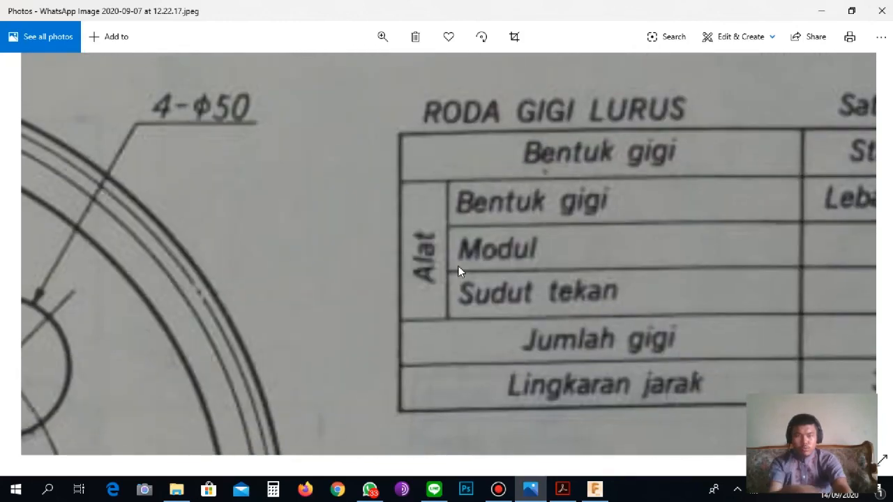
{"action": "scroll", "coordinate": [463, 244], "scroll_direction": "down", "scroll_amount": 1, "text": "ctrl"}
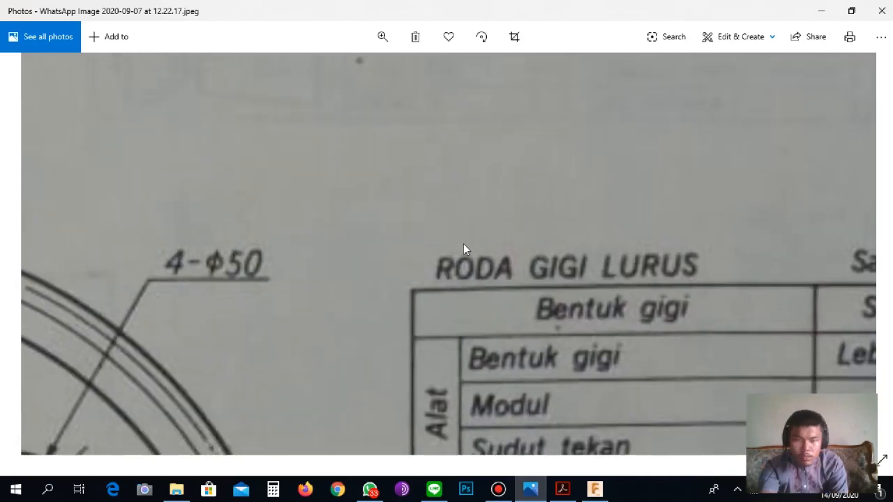
{"action": "scroll", "coordinate": [464, 243], "scroll_direction": "down", "scroll_amount": 1, "text": "ctrl"}
{"action": "scroll", "coordinate": [464, 243], "scroll_direction": "down", "scroll_amount": 3, "text": "ctrl"}
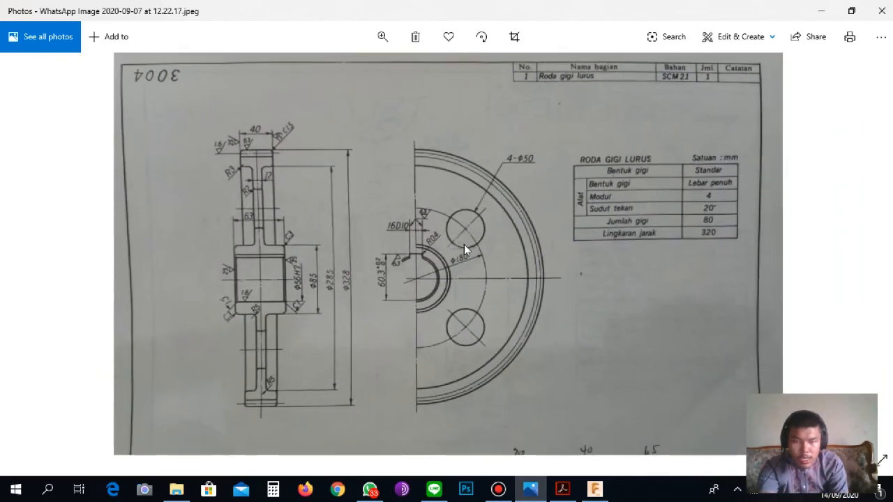
{"action": "scroll", "coordinate": [464, 244], "scroll_direction": "down", "scroll_amount": 1, "text": "ctrl"}
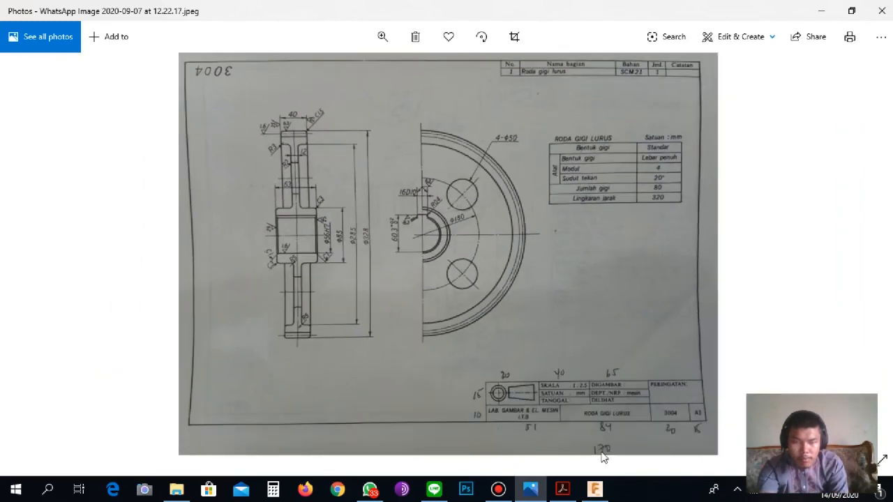
{"action": "left_click", "coordinate": [594, 488]}
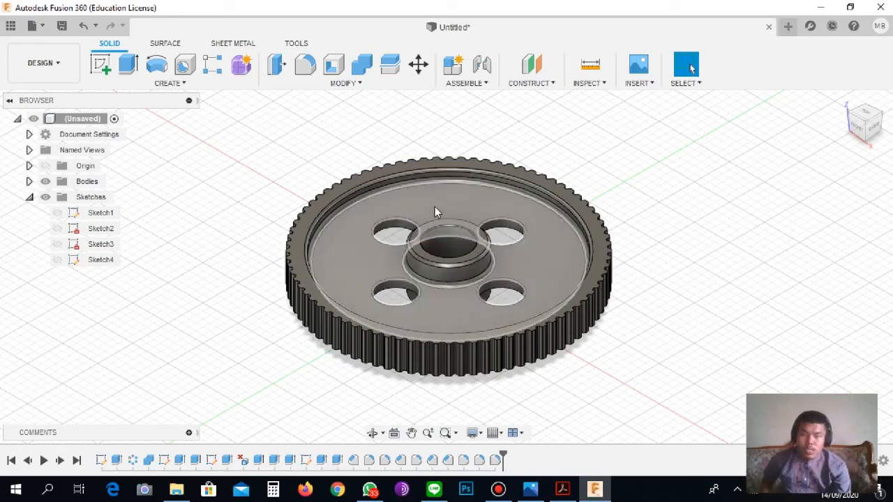
{"action": "left_click", "coordinate": [70, 74]}
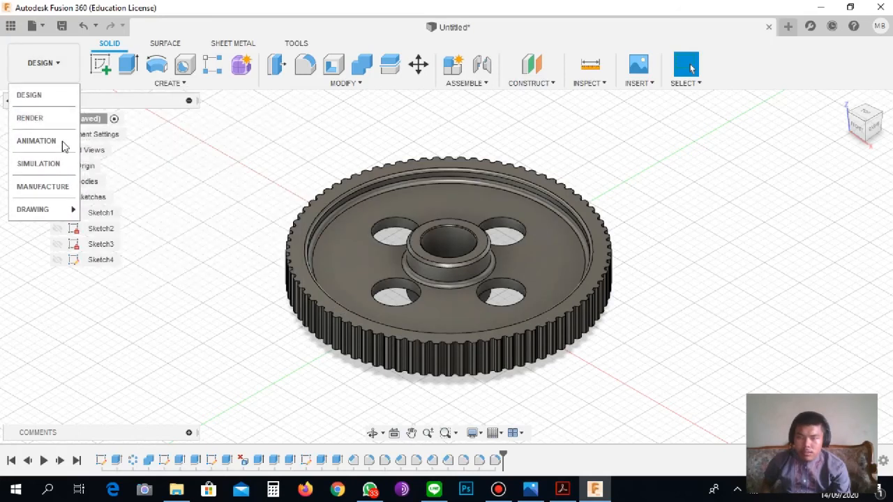
{"action": "mouse_move", "coordinate": [64, 210]}
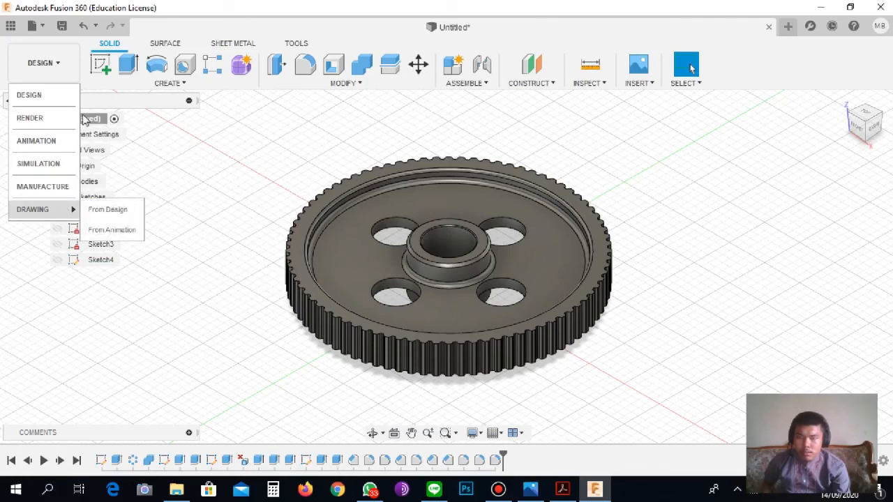
{"action": "left_click", "coordinate": [44, 28]}
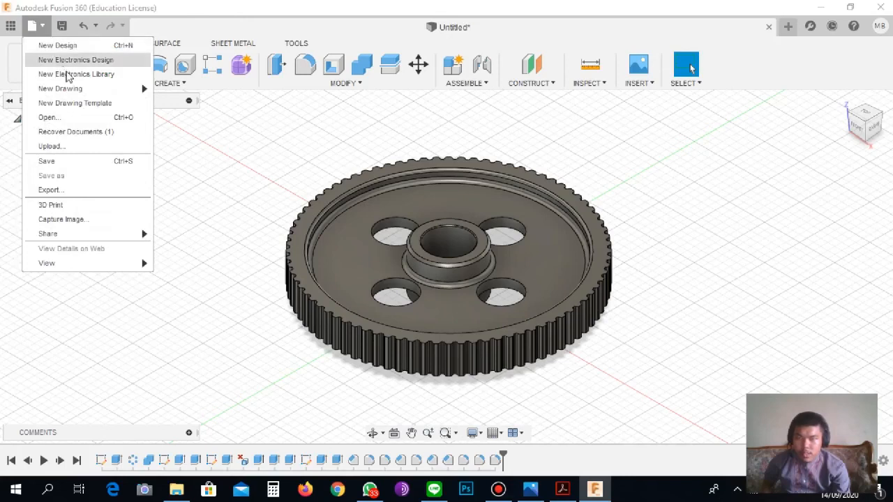
{"action": "mouse_move", "coordinate": [107, 92]}
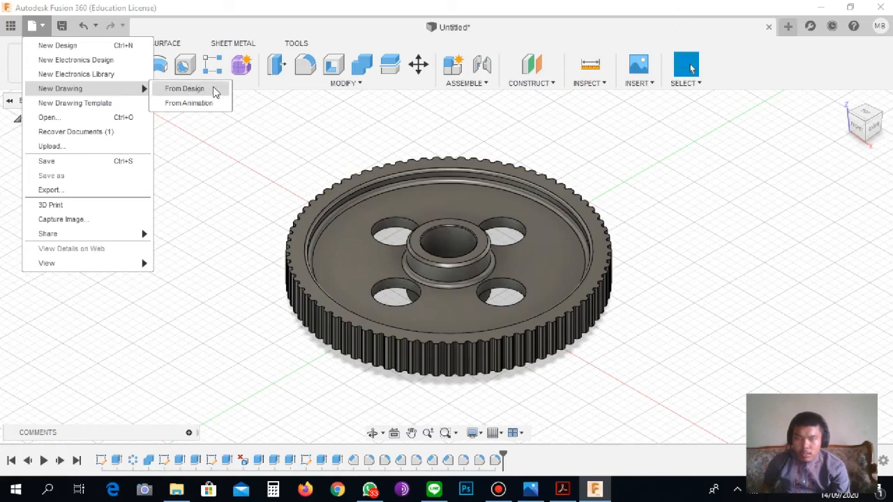
{"action": "left_click", "coordinate": [302, 147]}
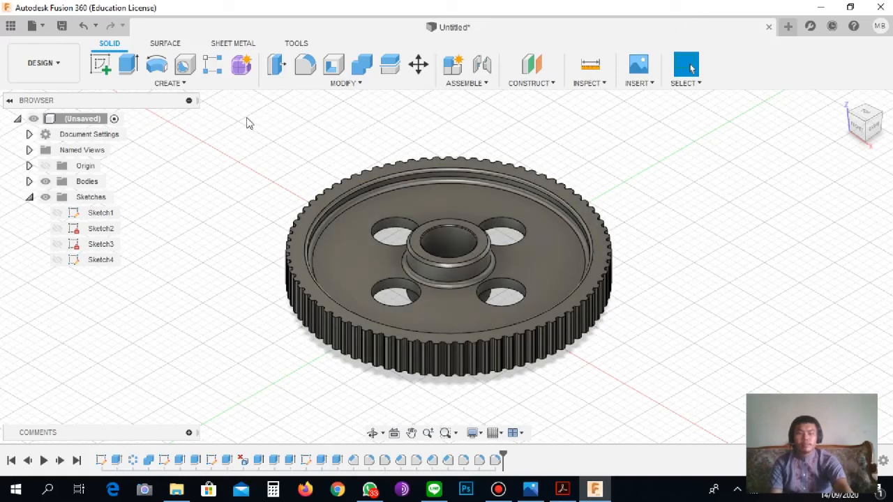
{"action": "mouse_move", "coordinate": [447, 6]}
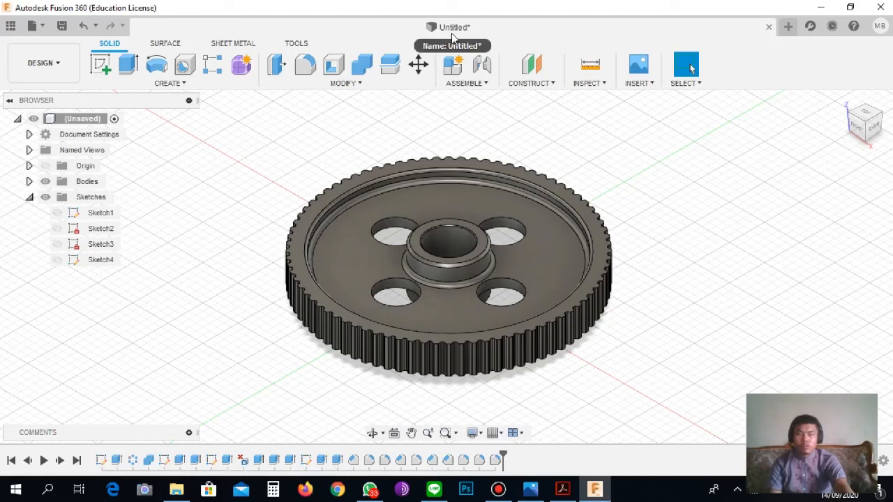
{"action": "mouse_move", "coordinate": [467, 4]}
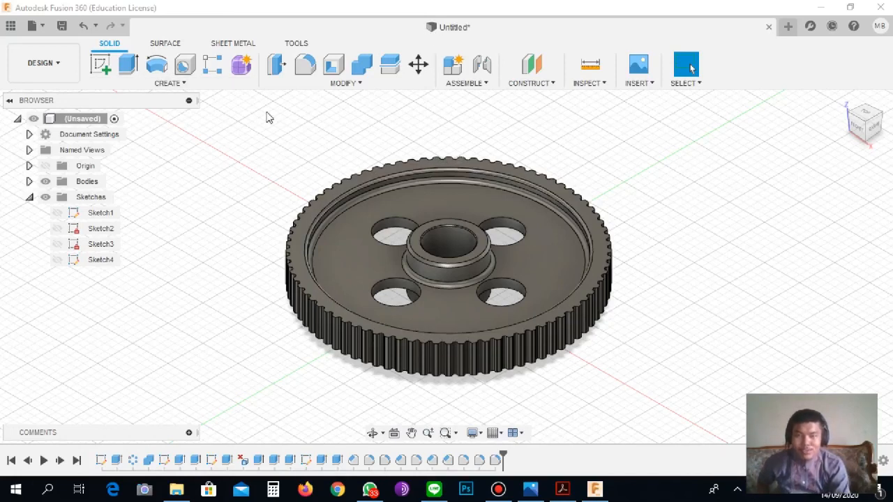
Start saving the gear design and name it "Tugas CAM CAM" followed by the lecturer's title and full name.
{"action": "left_click", "coordinate": [43, 28]}
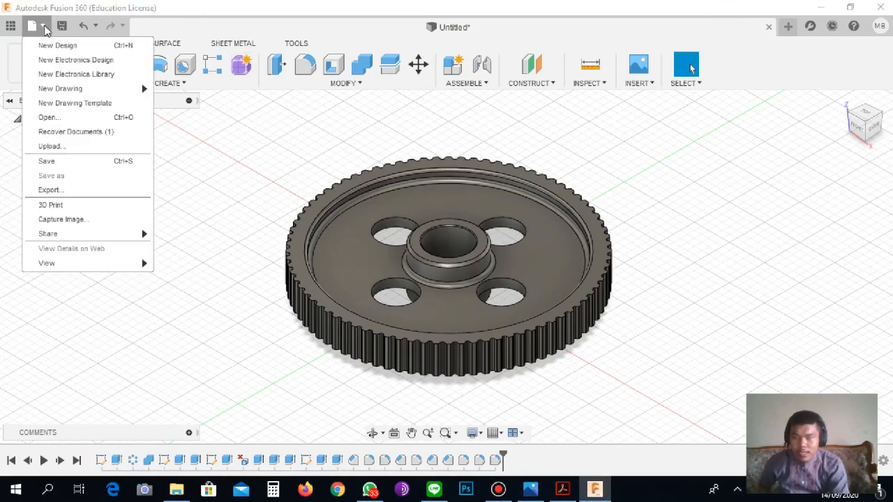
{"action": "left_click", "coordinate": [64, 28]}
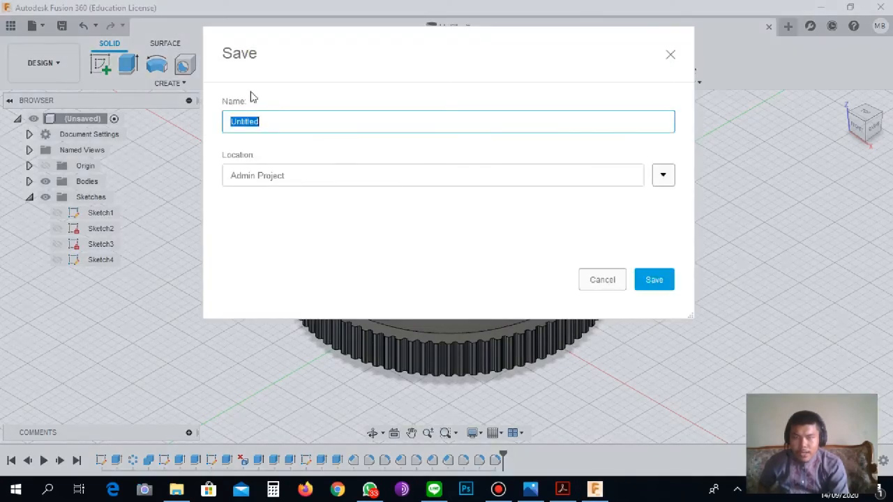
{"action": "left_click", "coordinate": [272, 122]}
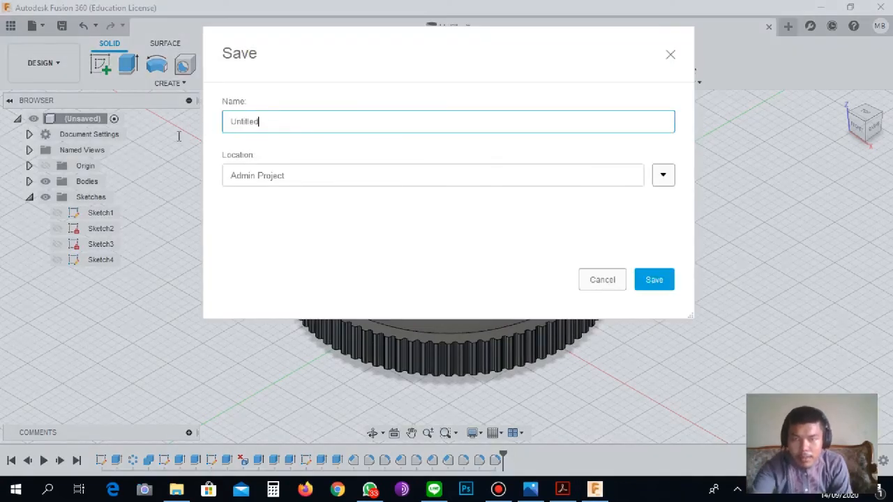
{"action": "double_click", "coordinate": [228, 127]}
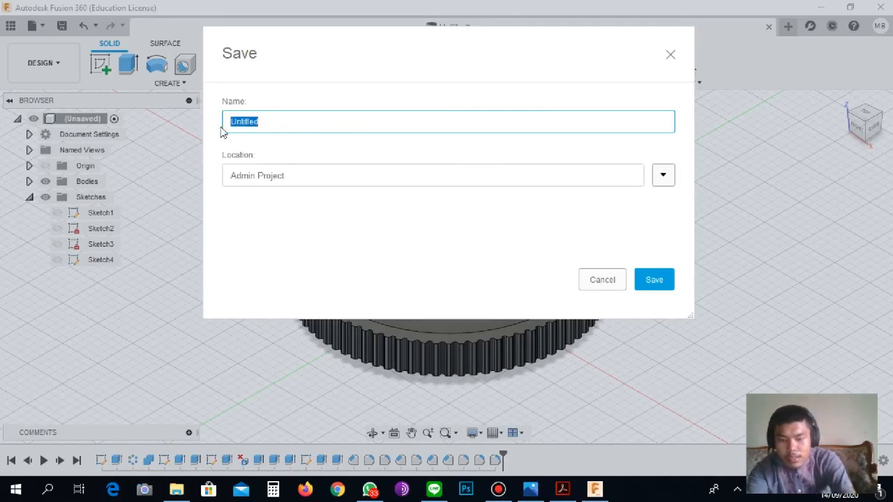
{"action": "type", "text": "T"}
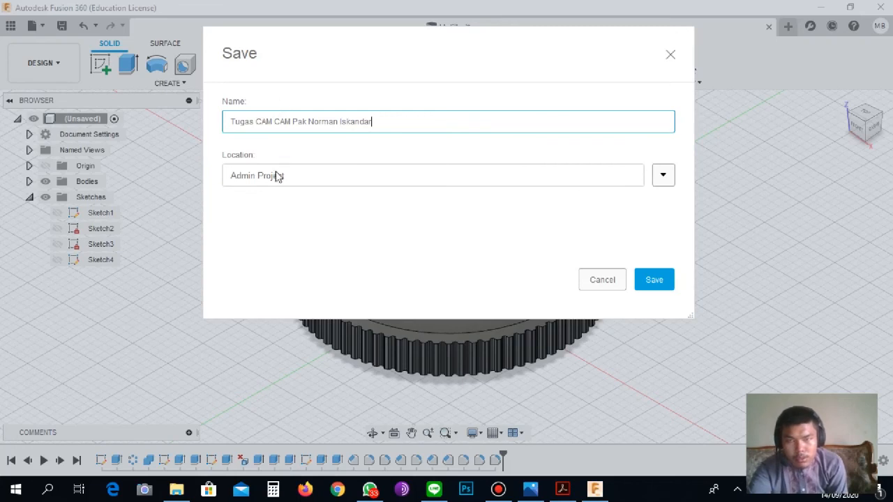
Choose the Tugas CAD project as the save location and save the design.
{"action": "left_click", "coordinate": [661, 177]}
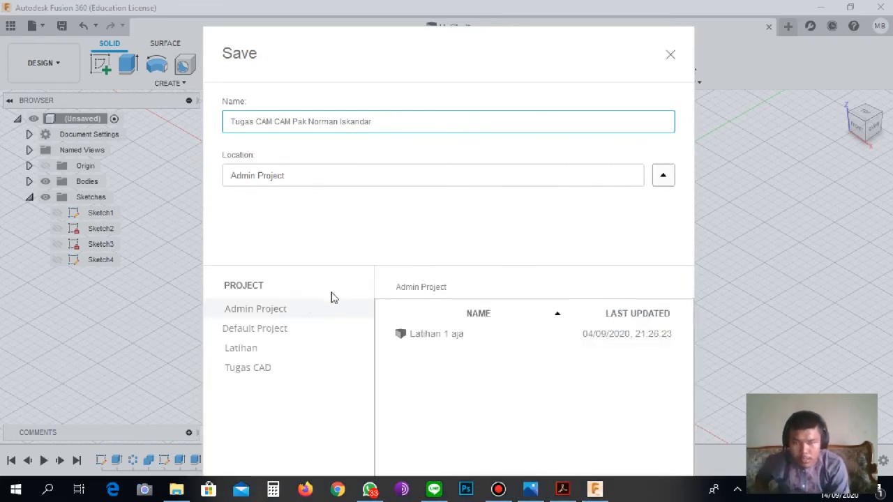
{"action": "left_click", "coordinate": [248, 368]}
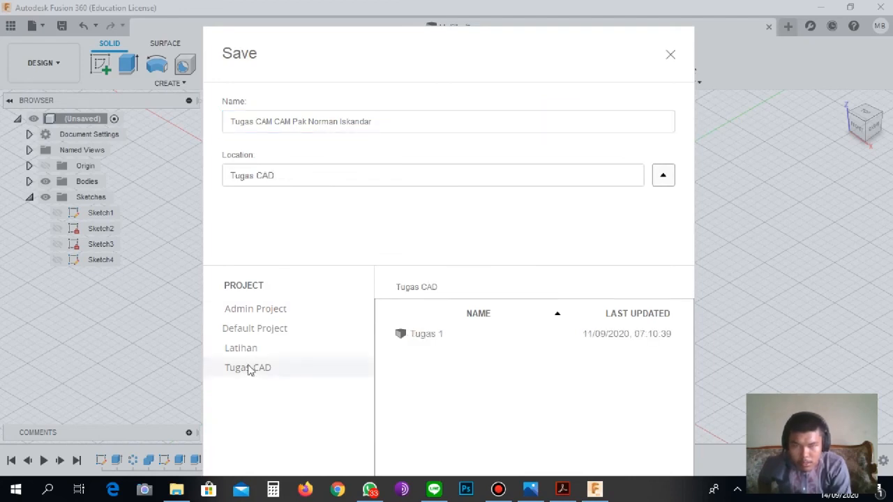
{"action": "left_click", "coordinate": [255, 314]}
{"action": "left_click", "coordinate": [263, 333]}
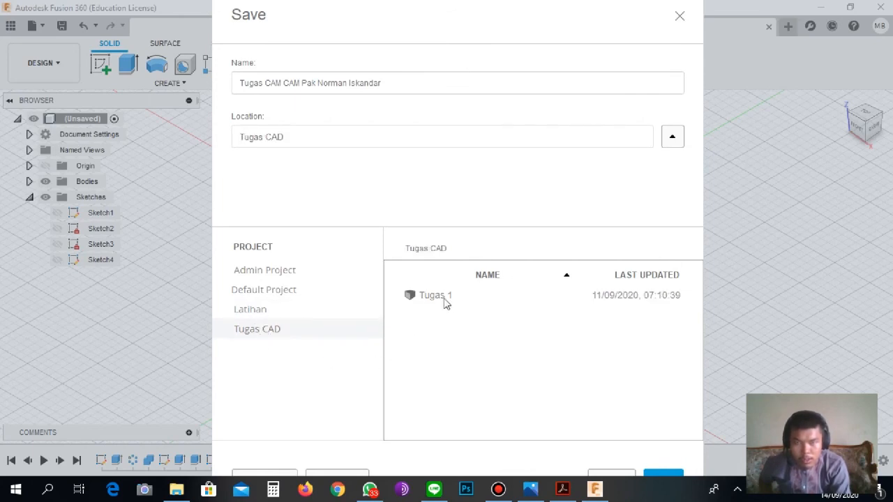
{"action": "left_click_drag", "start_coordinate": [440, 15], "coordinate": [437, 0]}
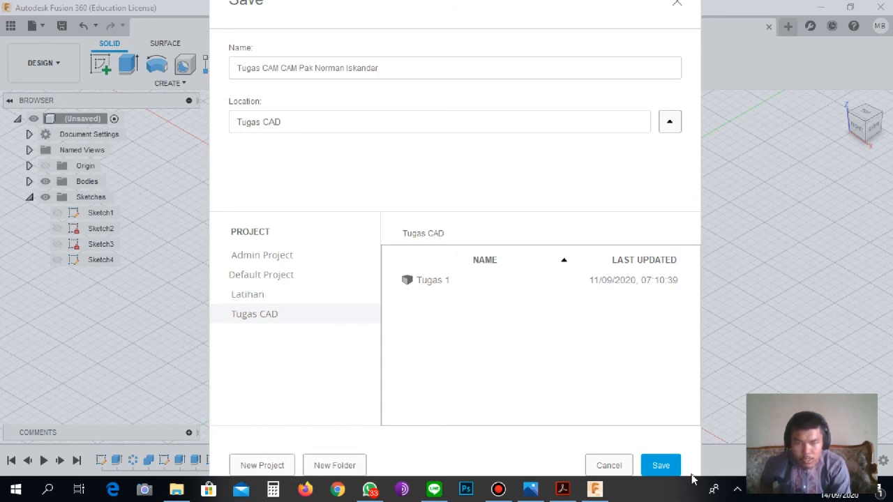
{"action": "left_click", "coordinate": [669, 466]}
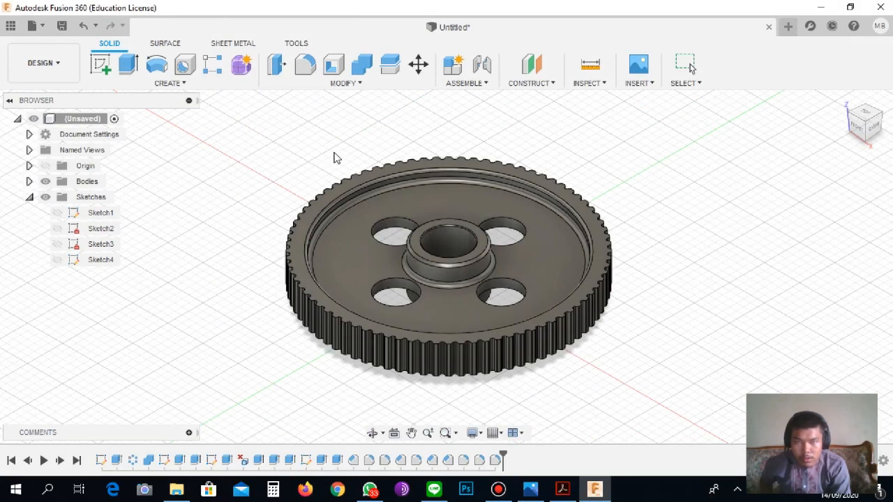